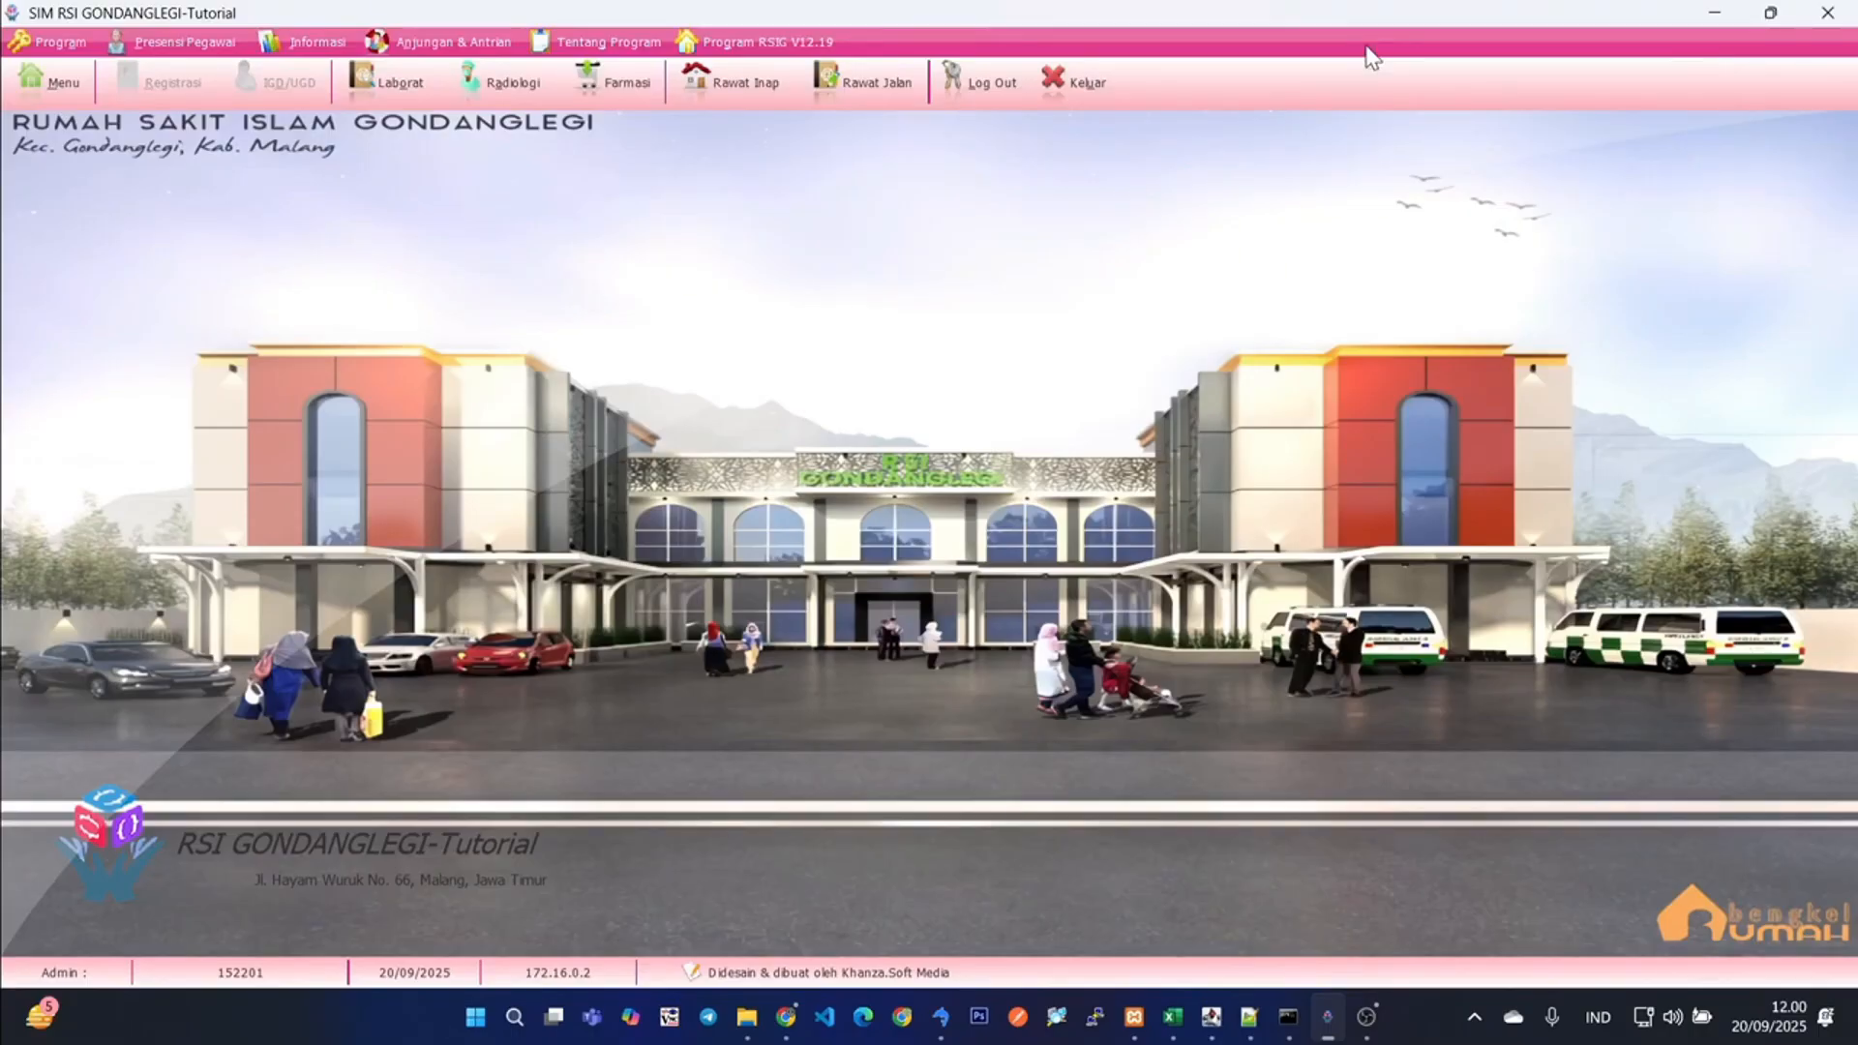
- Open the inpatient list and bring up the treatment record of the first listed patient
click(746, 83)
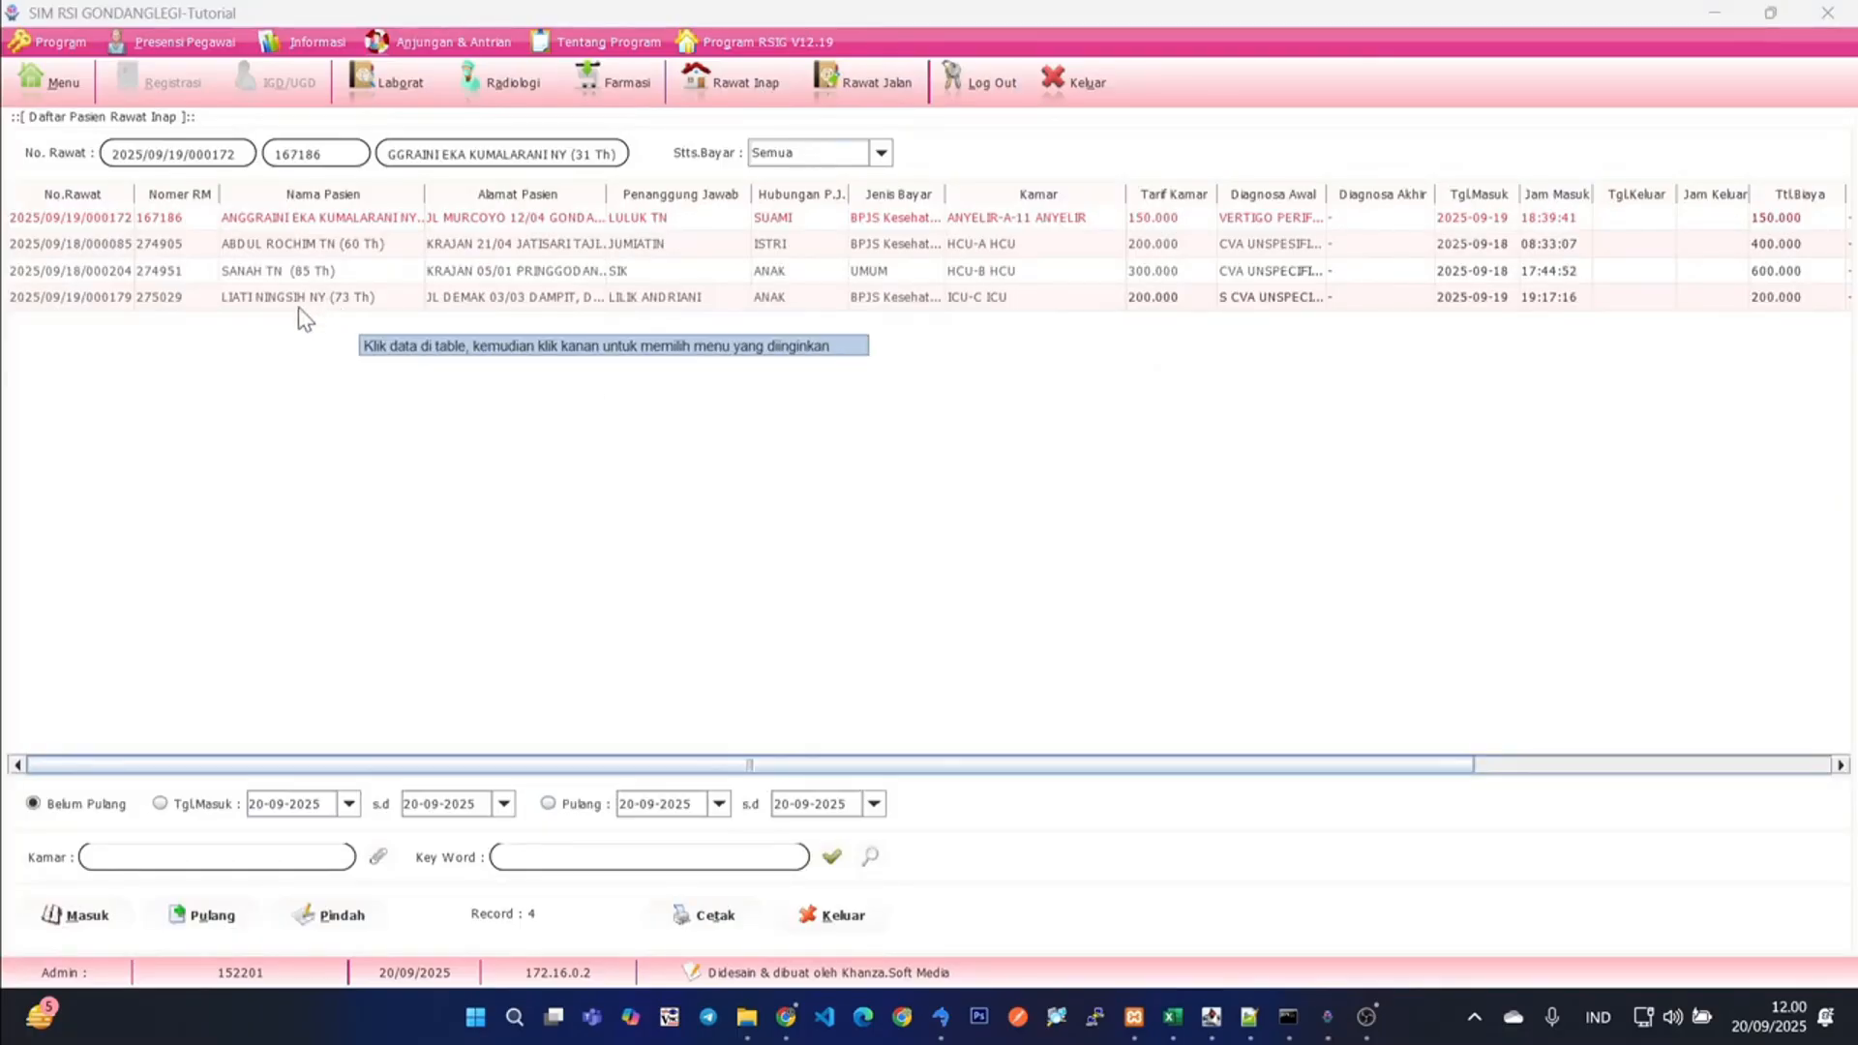
click(91, 221)
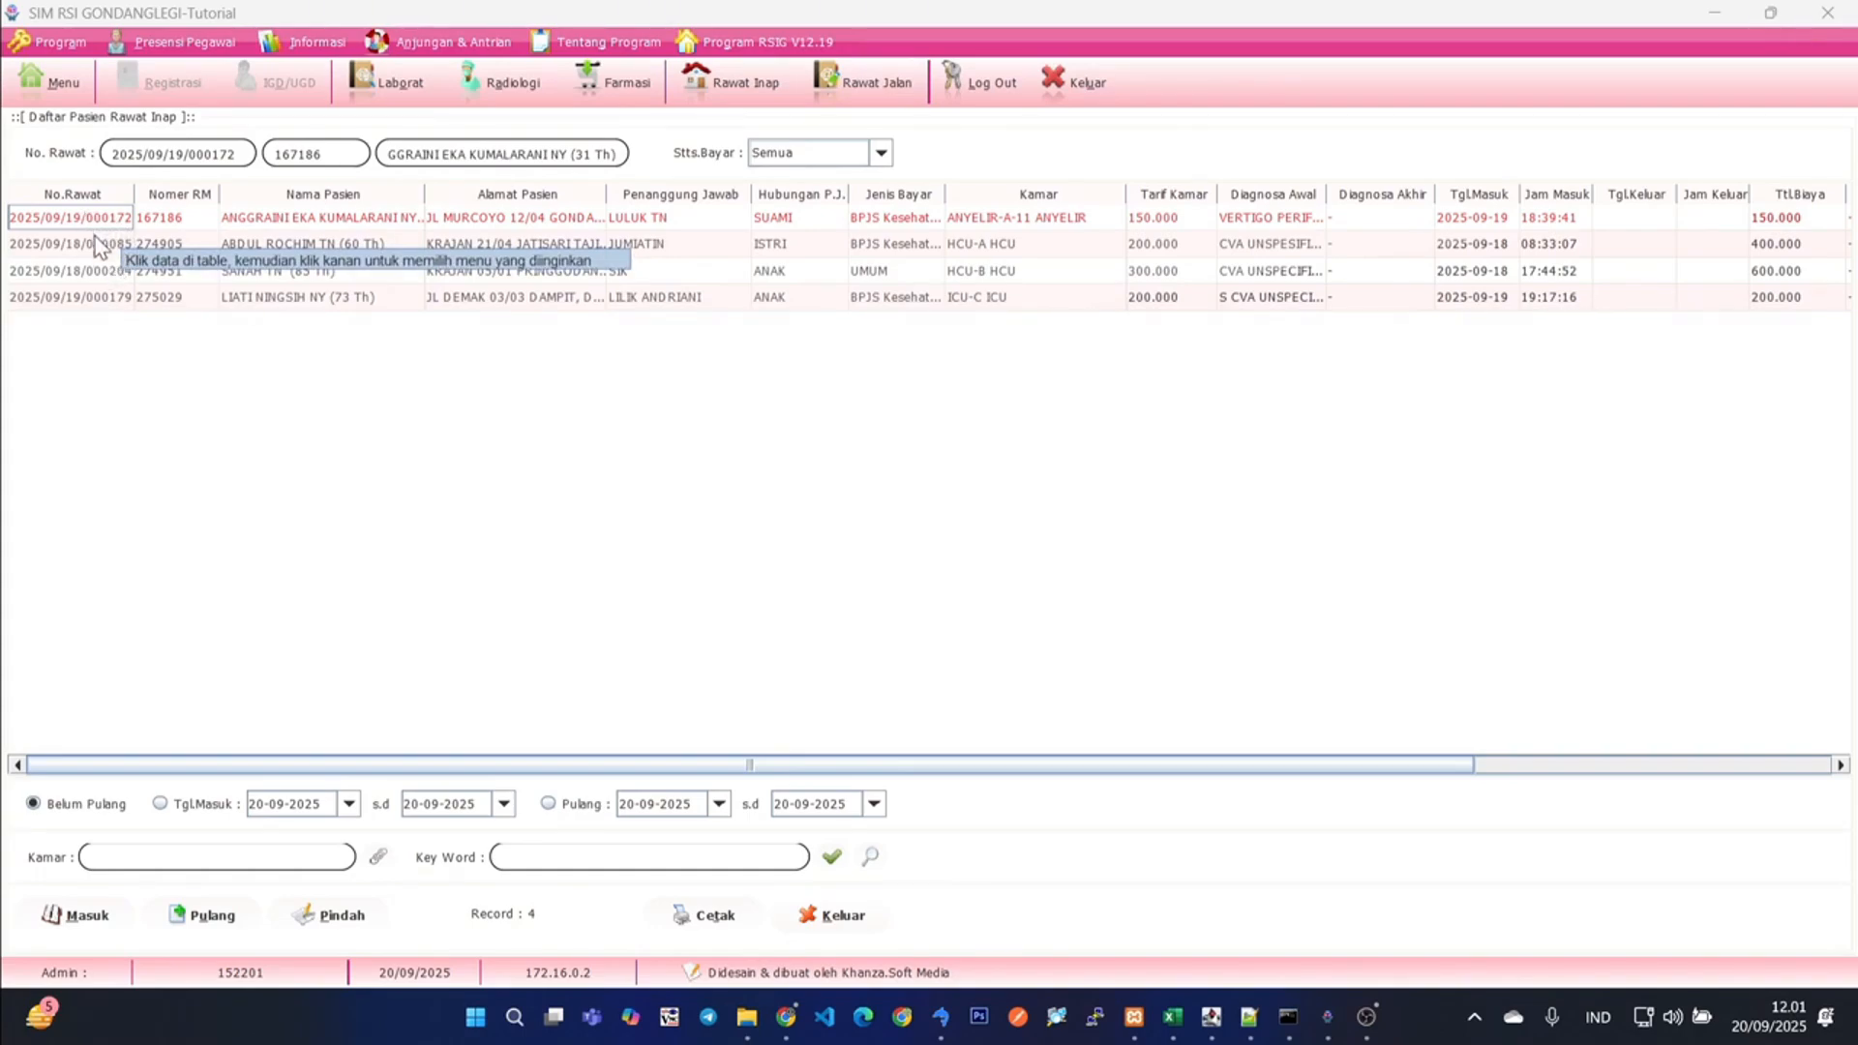
click(92, 244)
click(93, 224)
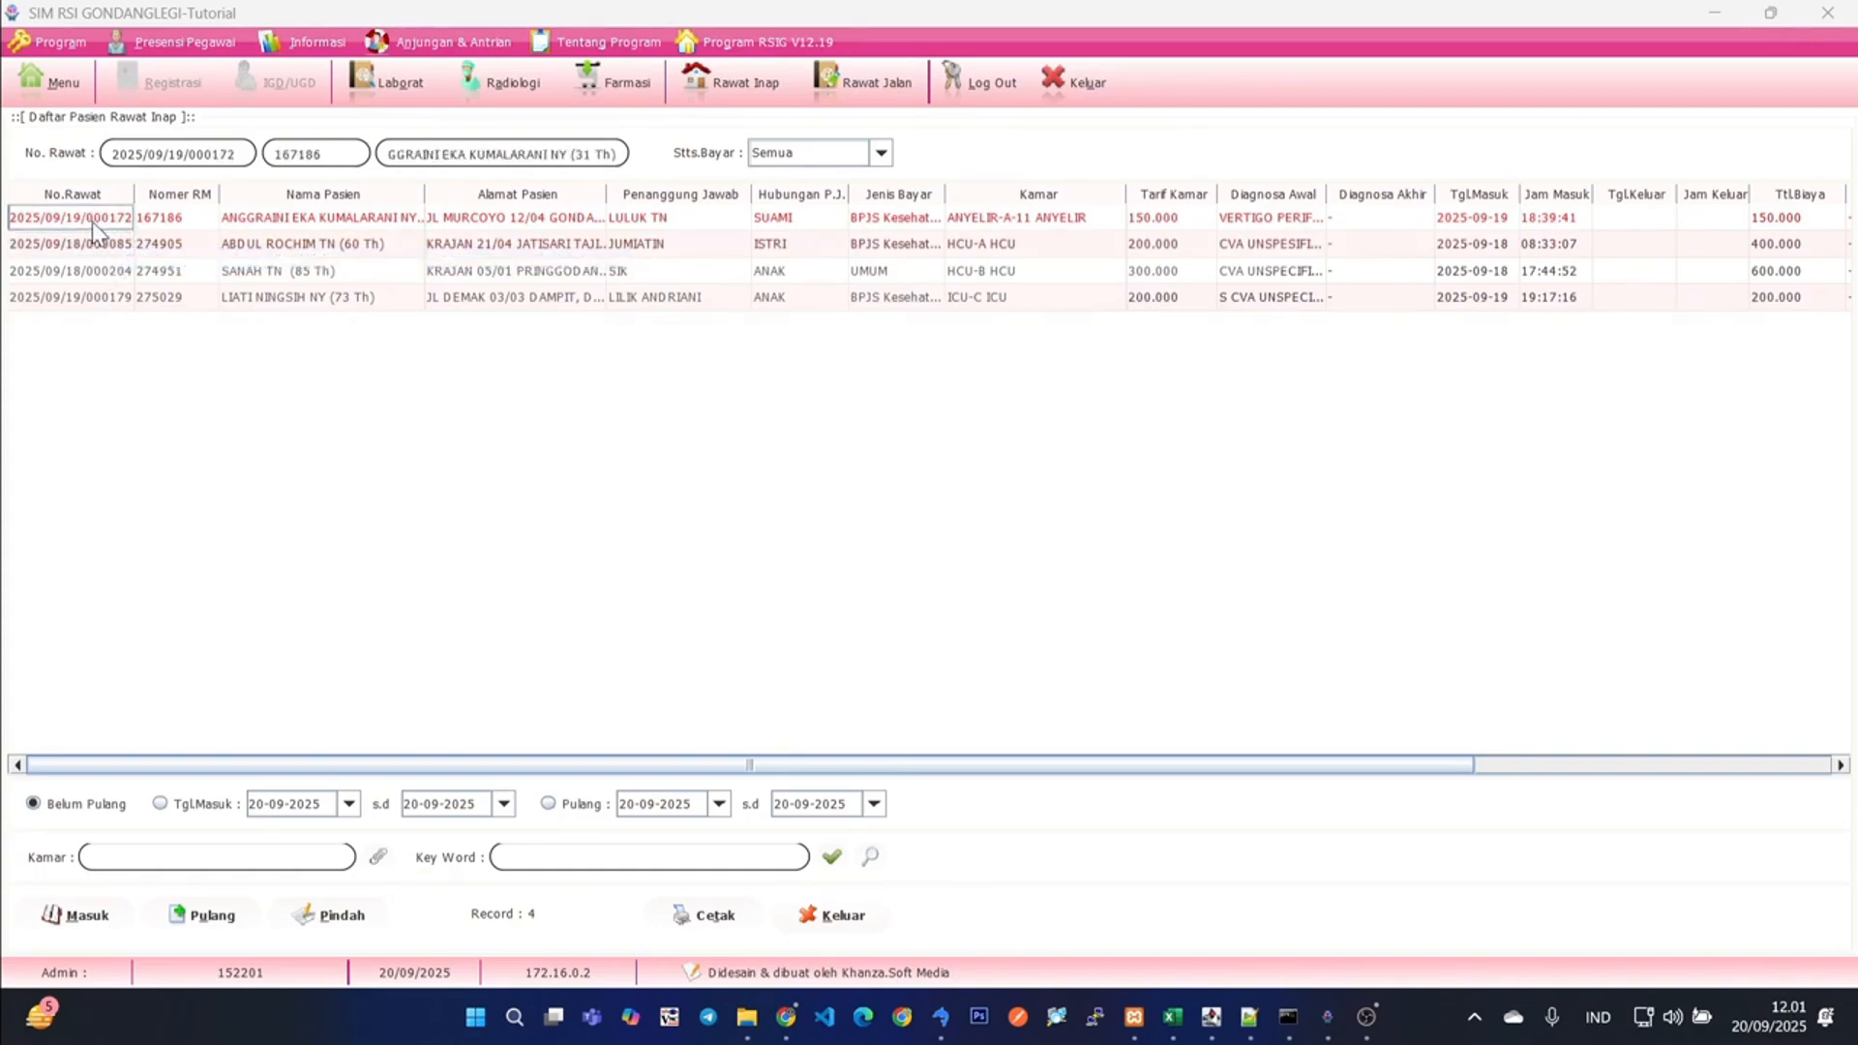
double_click(91, 222)
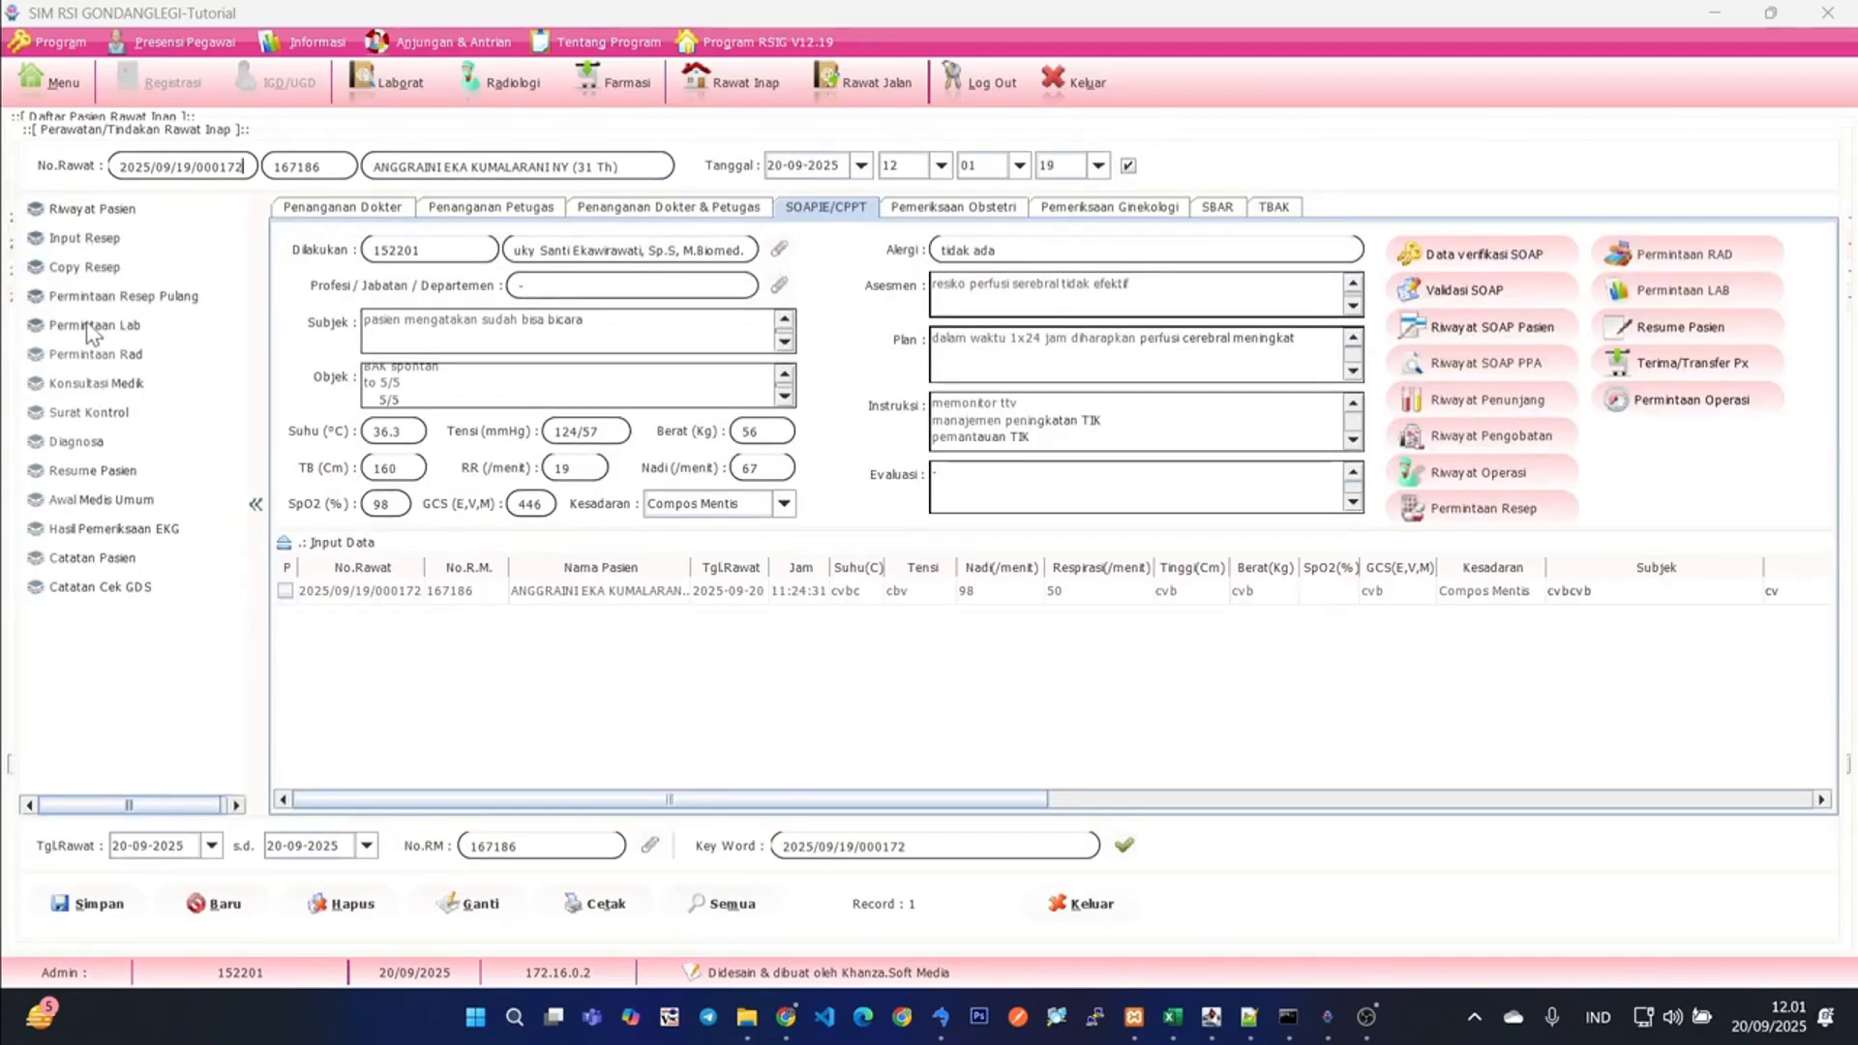
- Close the treatment record and reopen it from the first patient's row in the inpatient list
click(1059, 910)
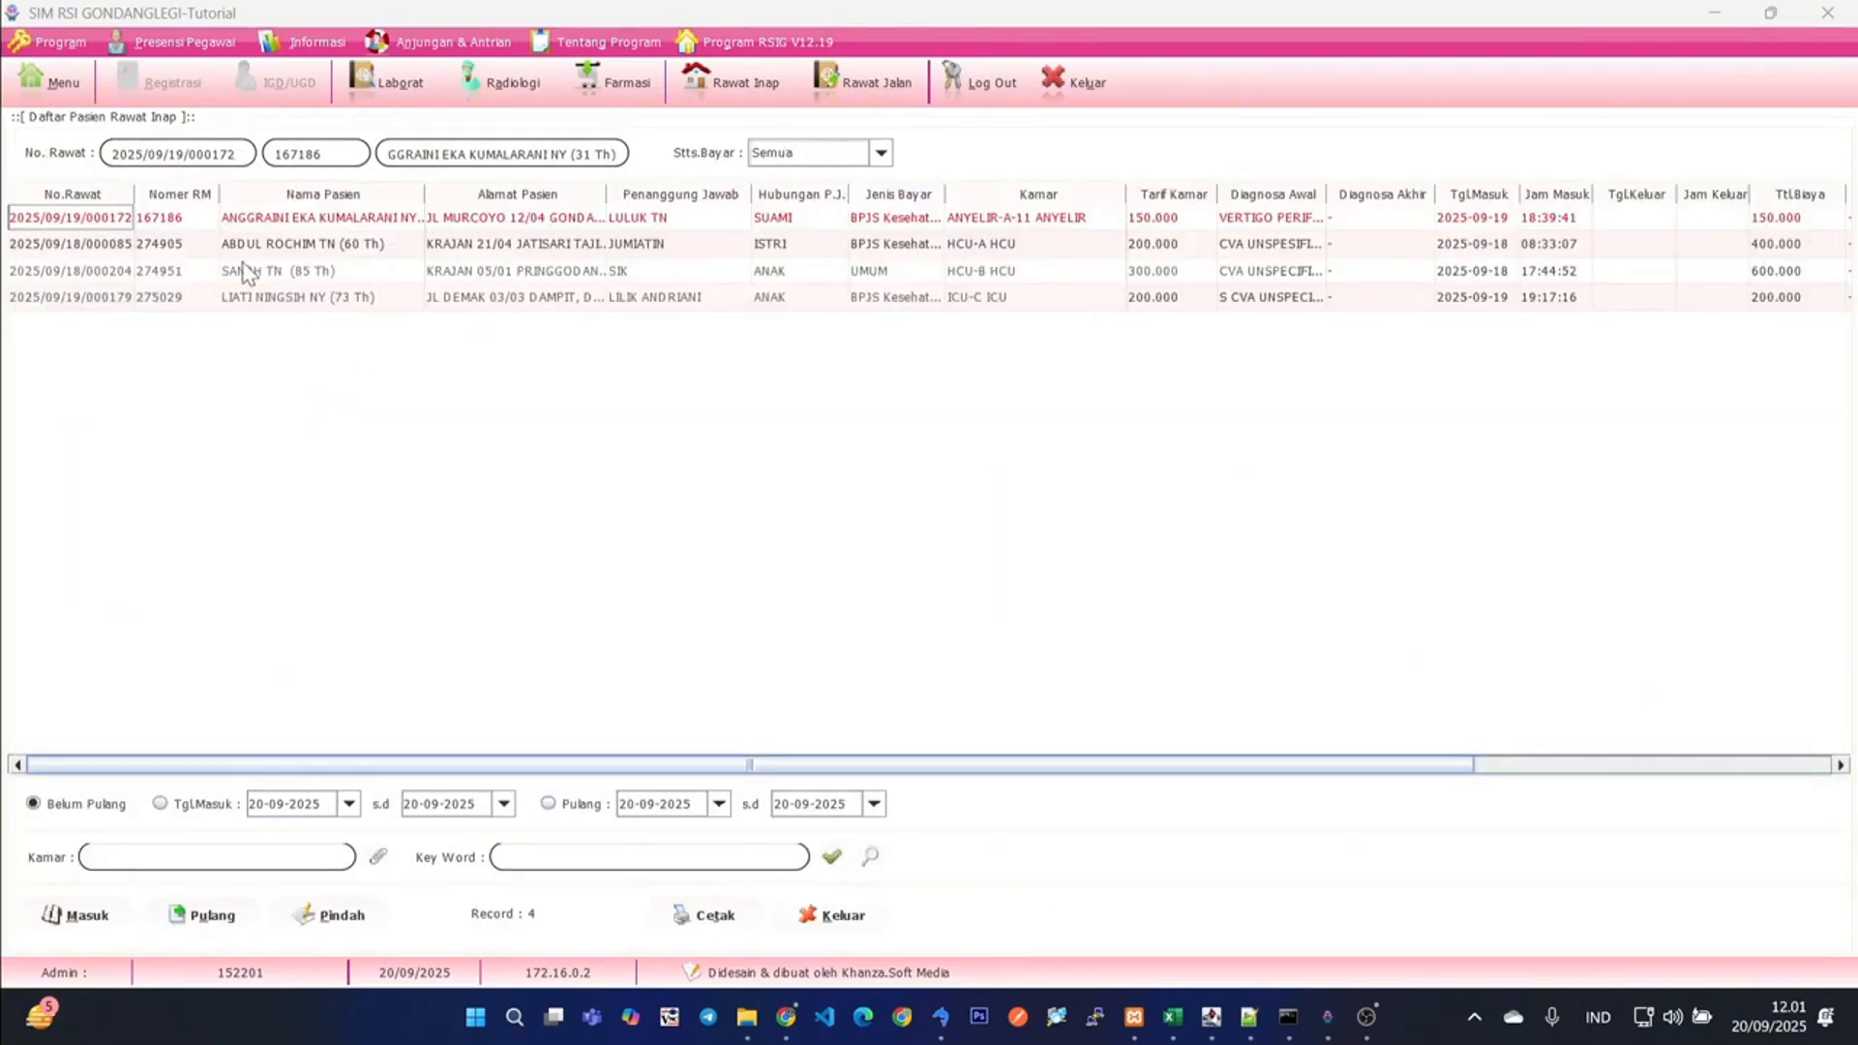
click(94, 238)
click(98, 220)
double_click(105, 225)
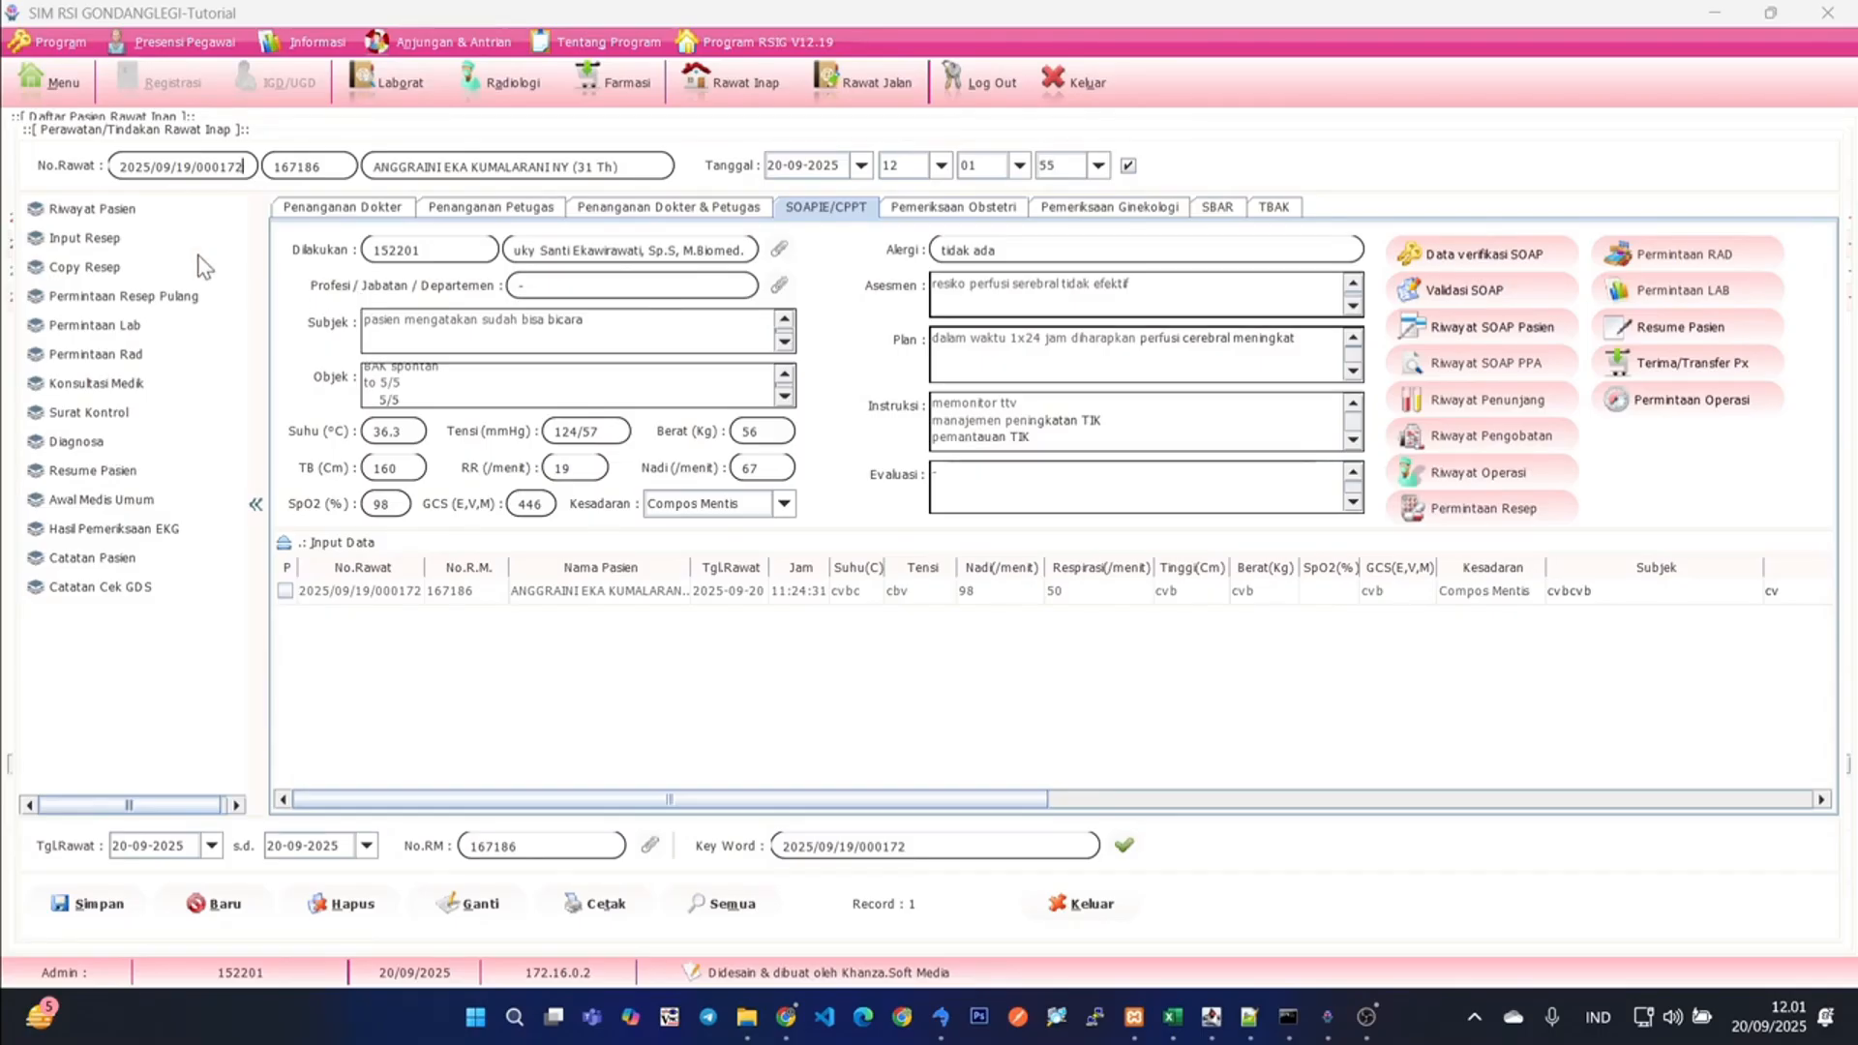
- Open the patient's history and view the Riwayat S.O.A.P.I.E and Riwayat Perawatan records
click(93, 210)
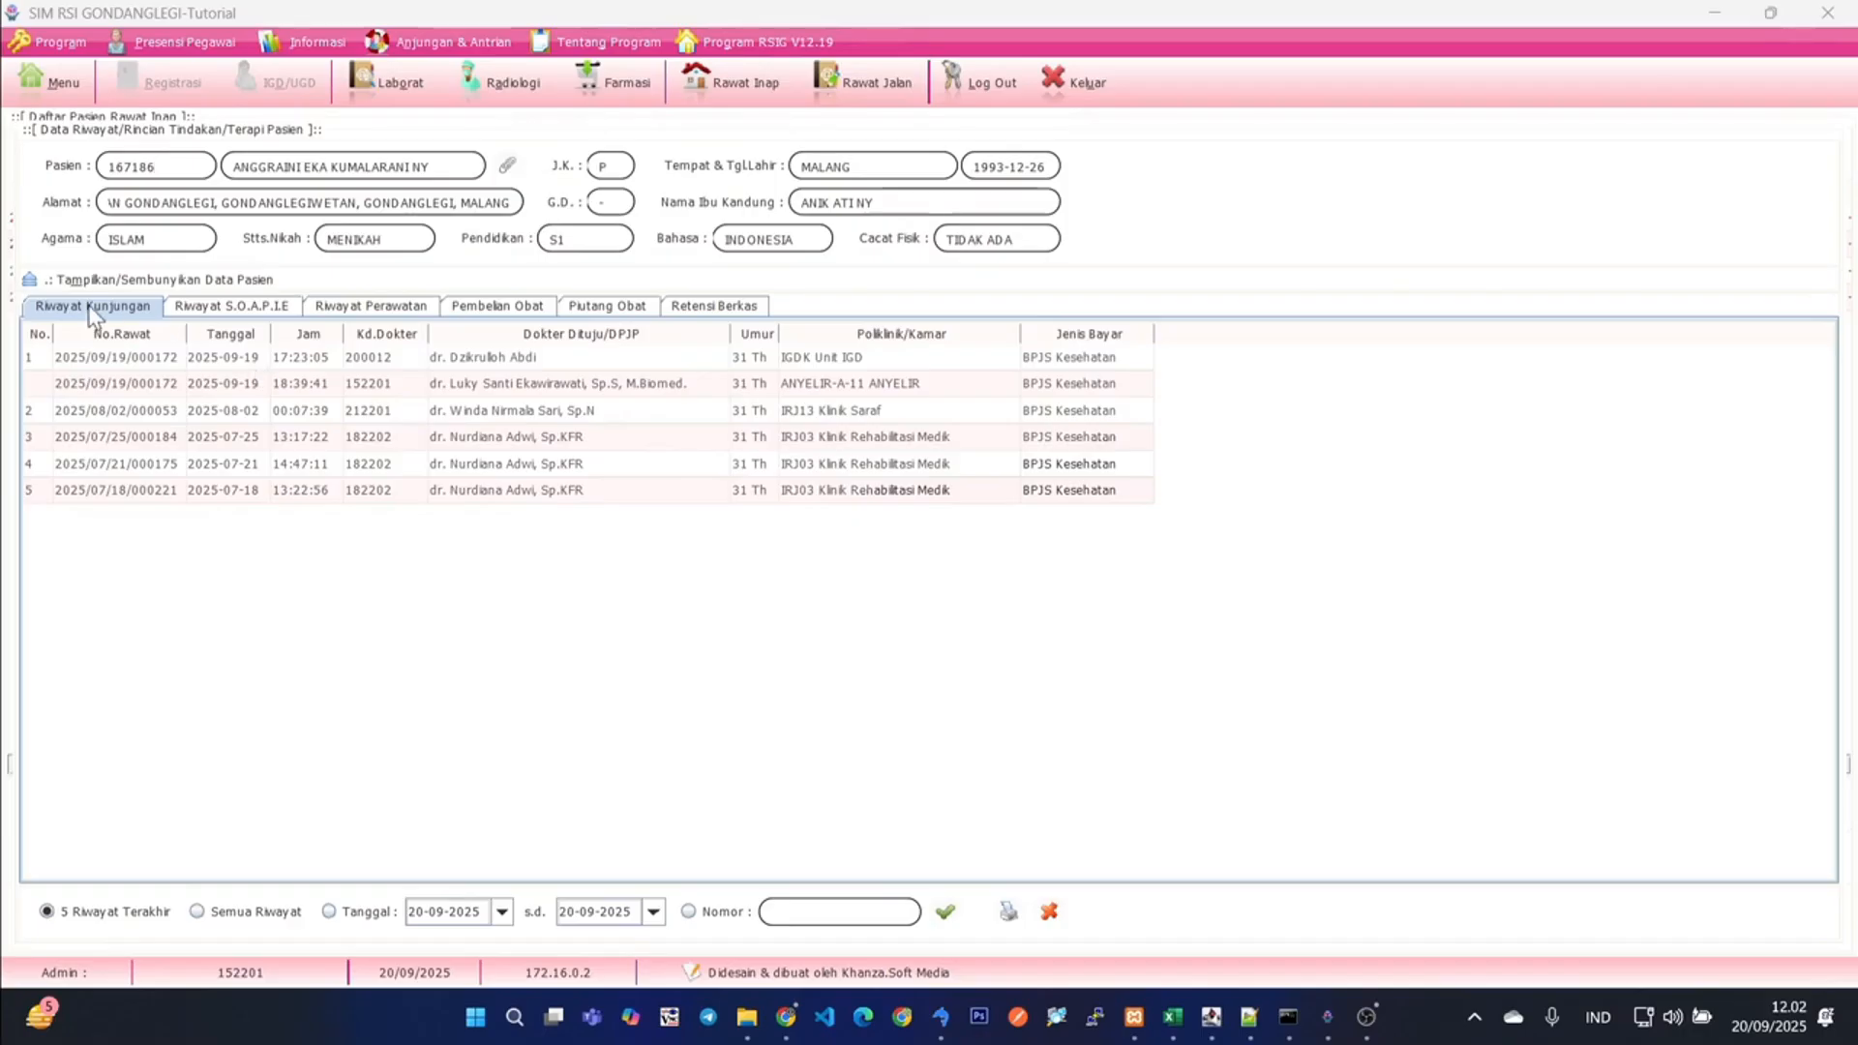
click(246, 308)
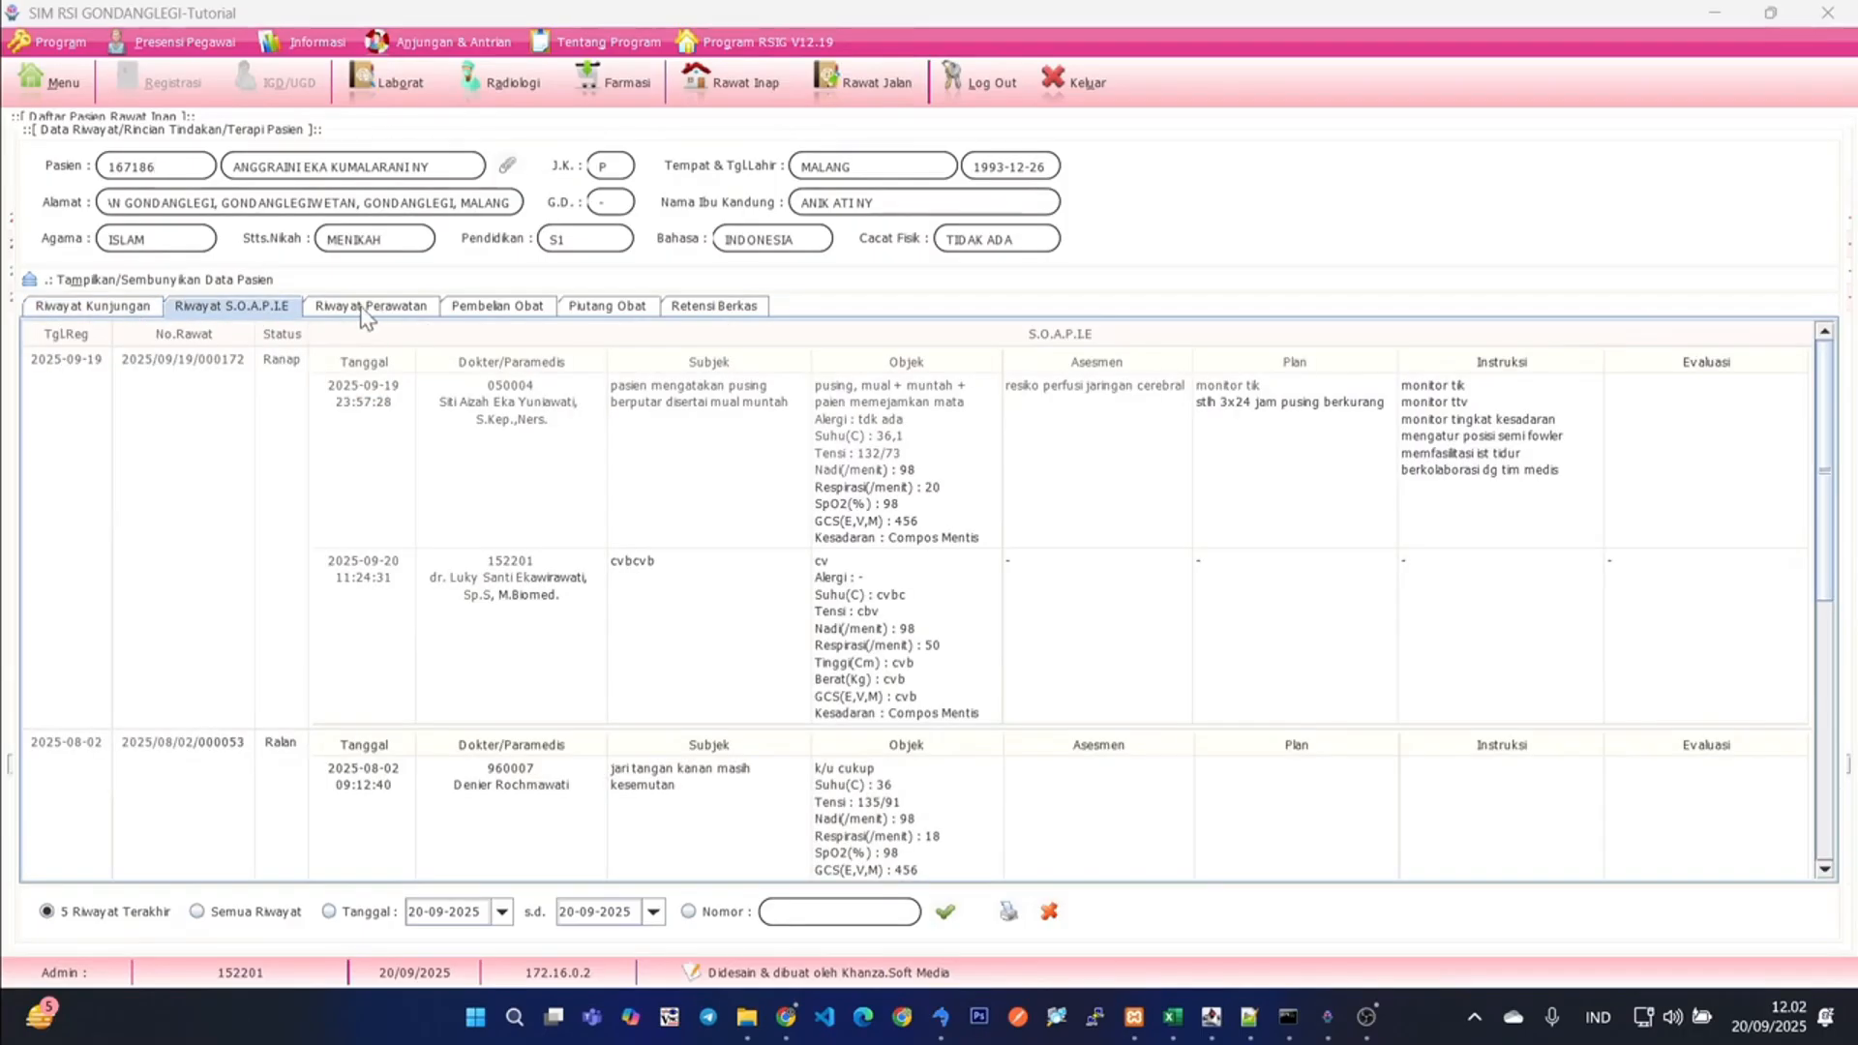
click(370, 308)
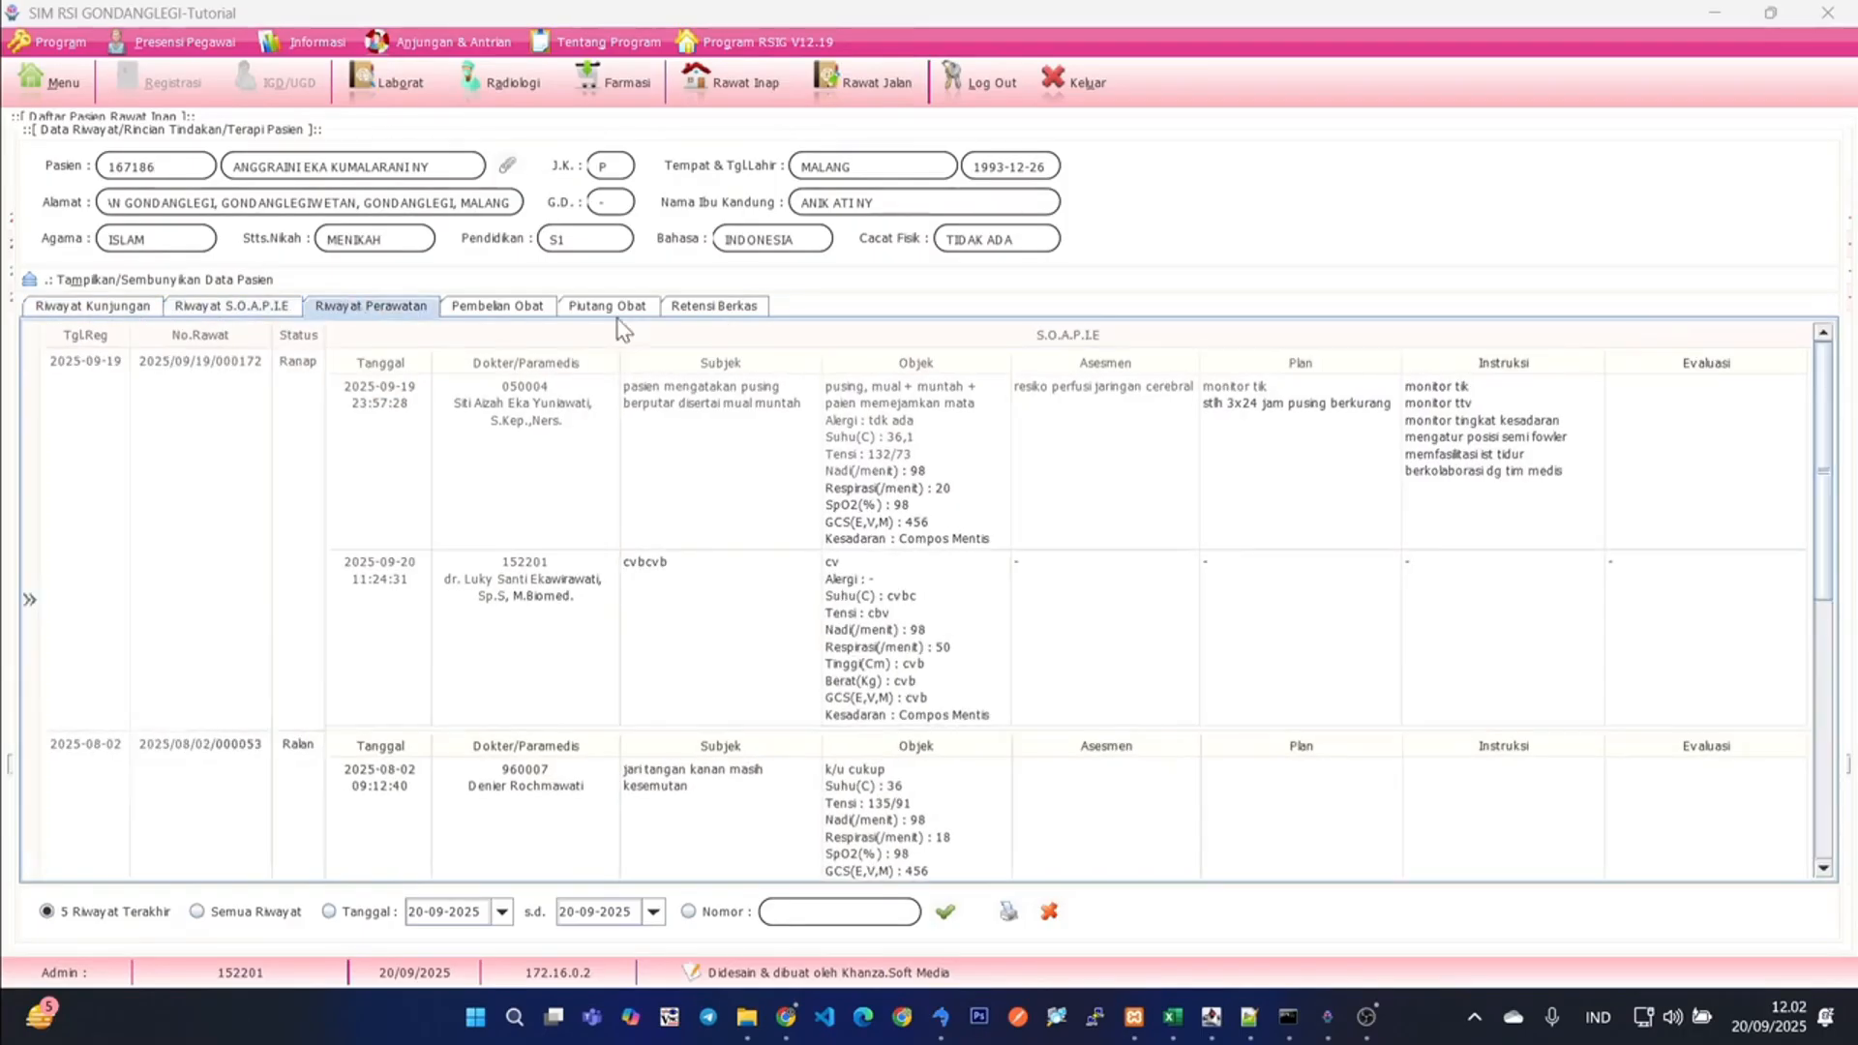
click(385, 314)
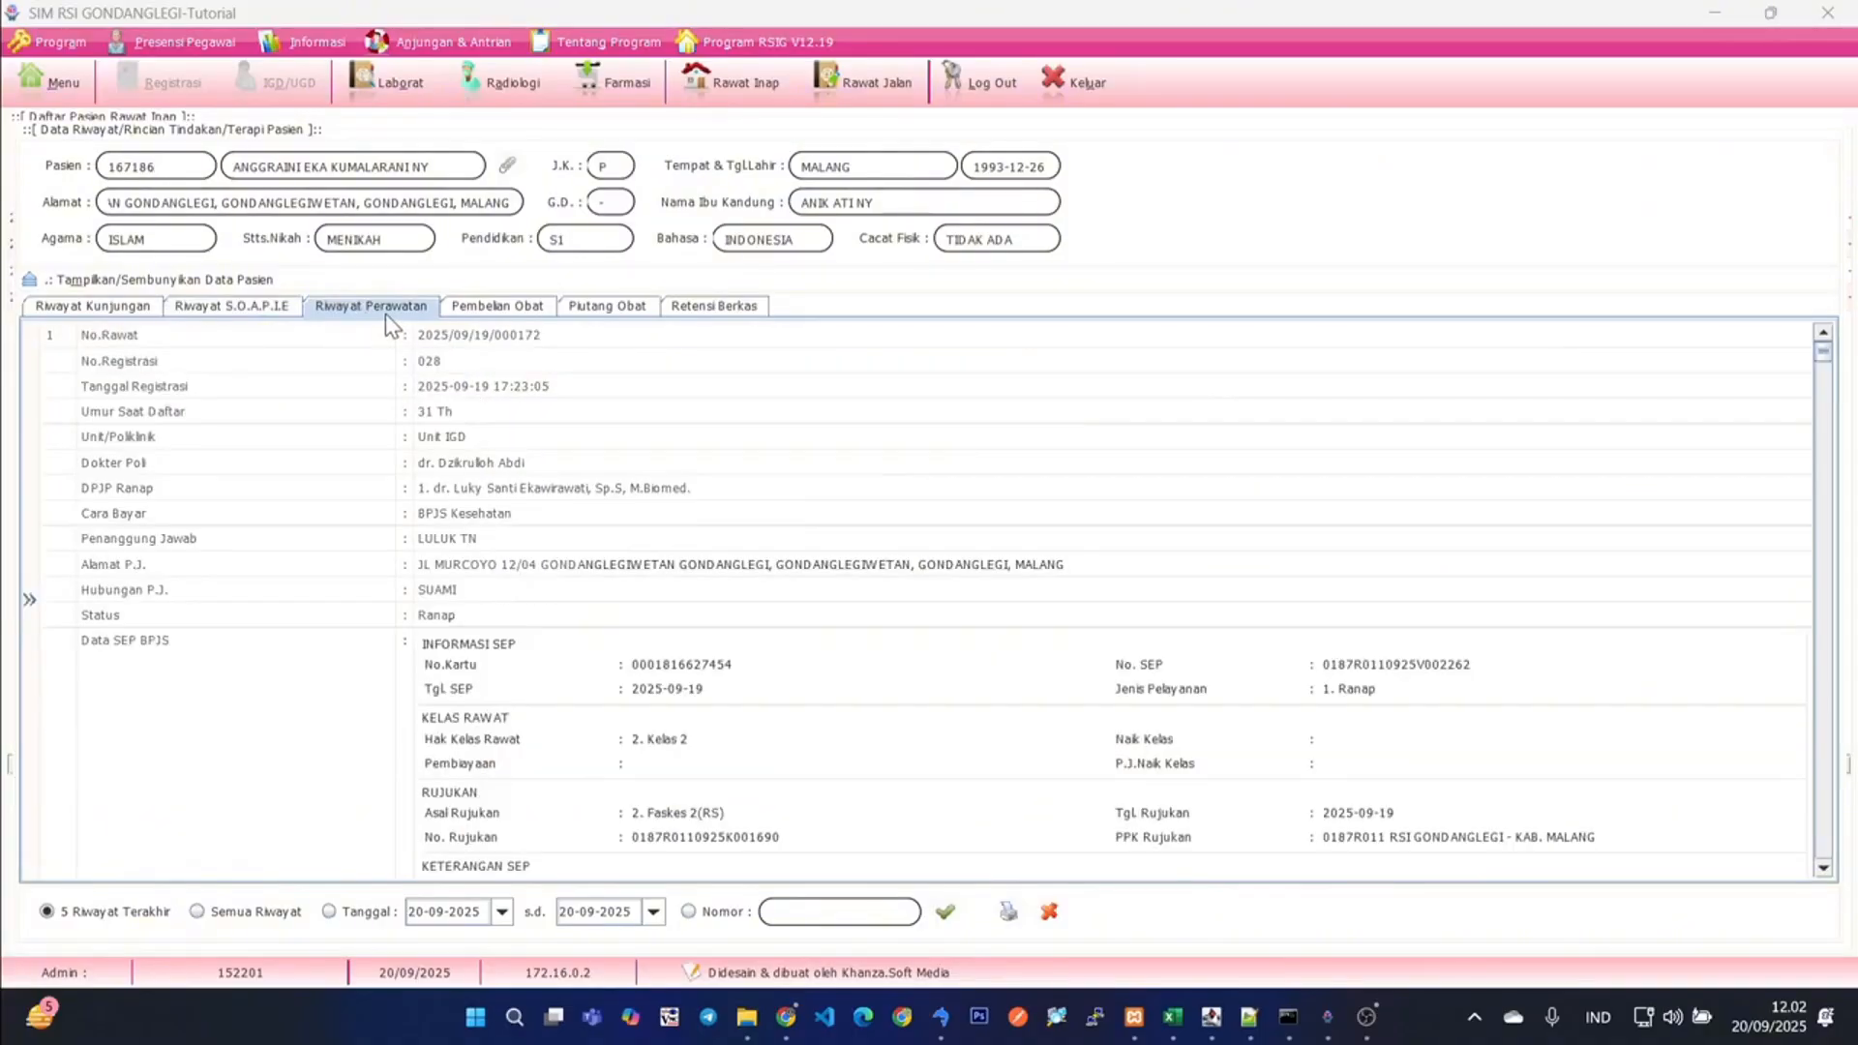
- Filter the treatment history so that only the Awal Medis IGD assessment is selected, and reload the history
click(30, 604)
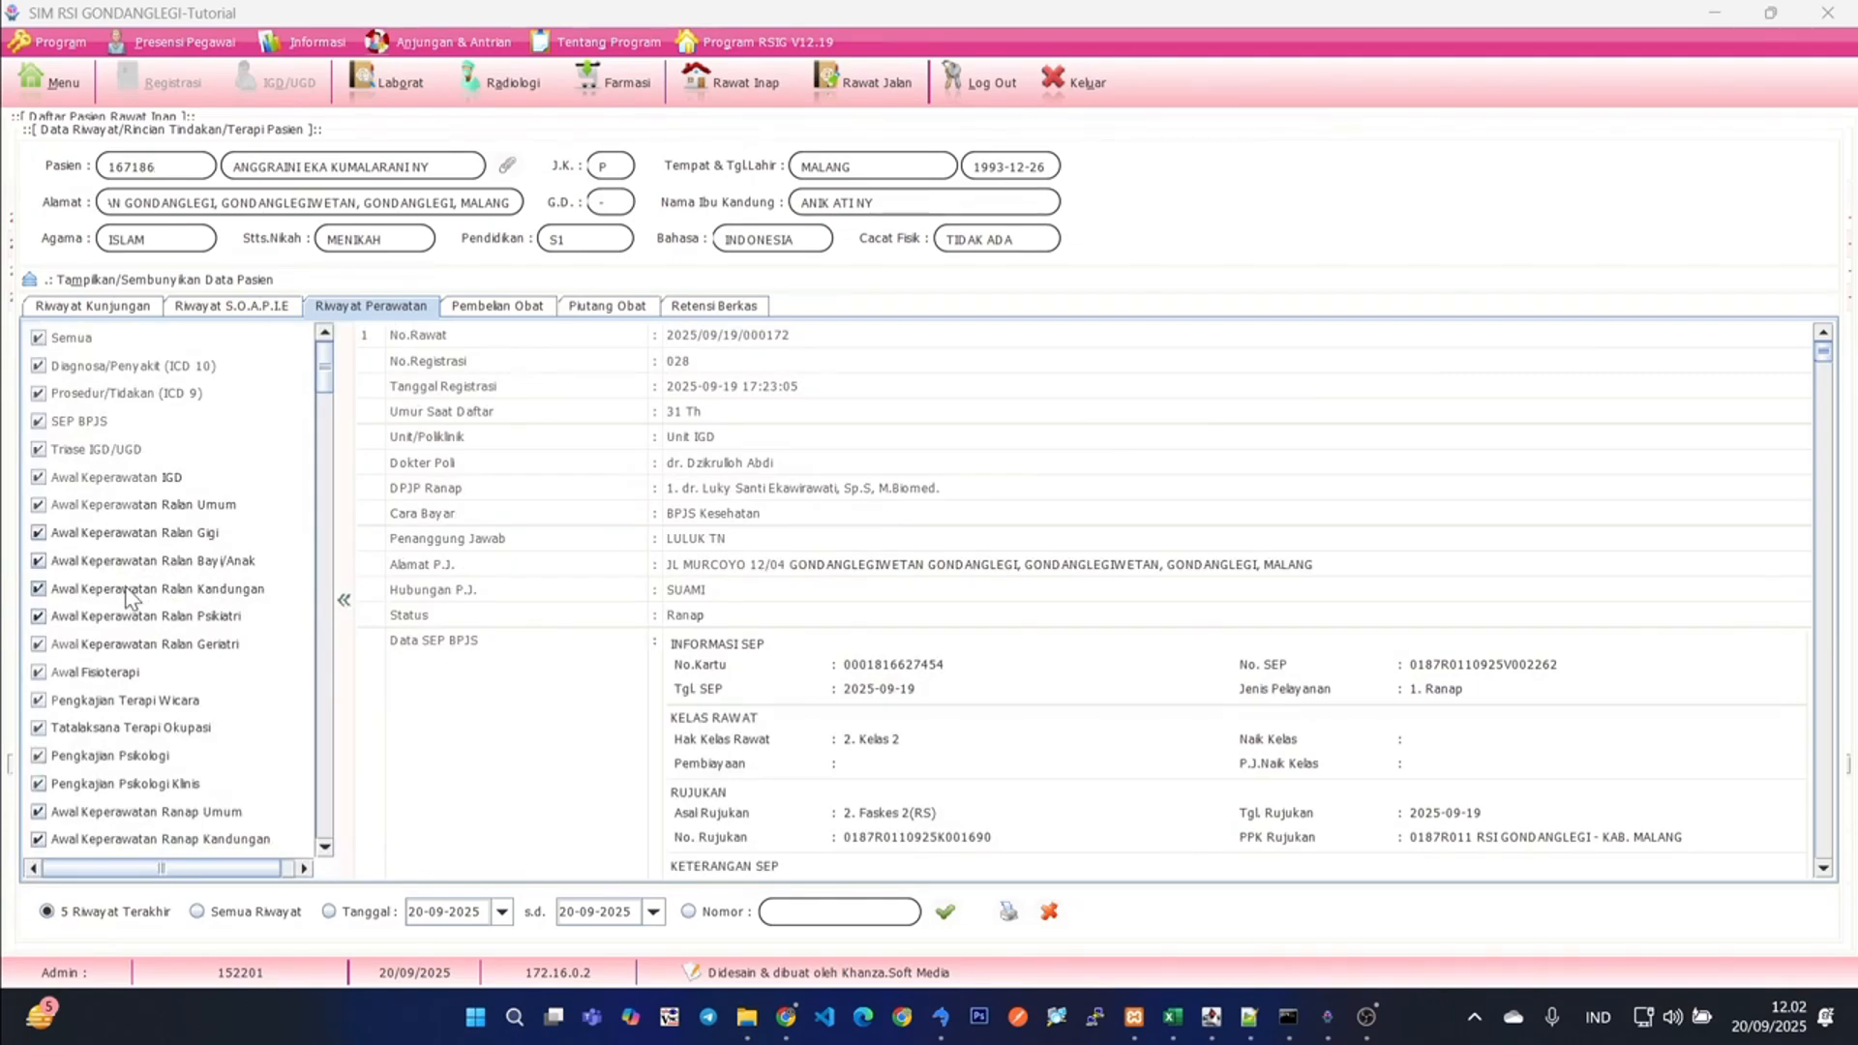
scroll(124, 597, down, 2)
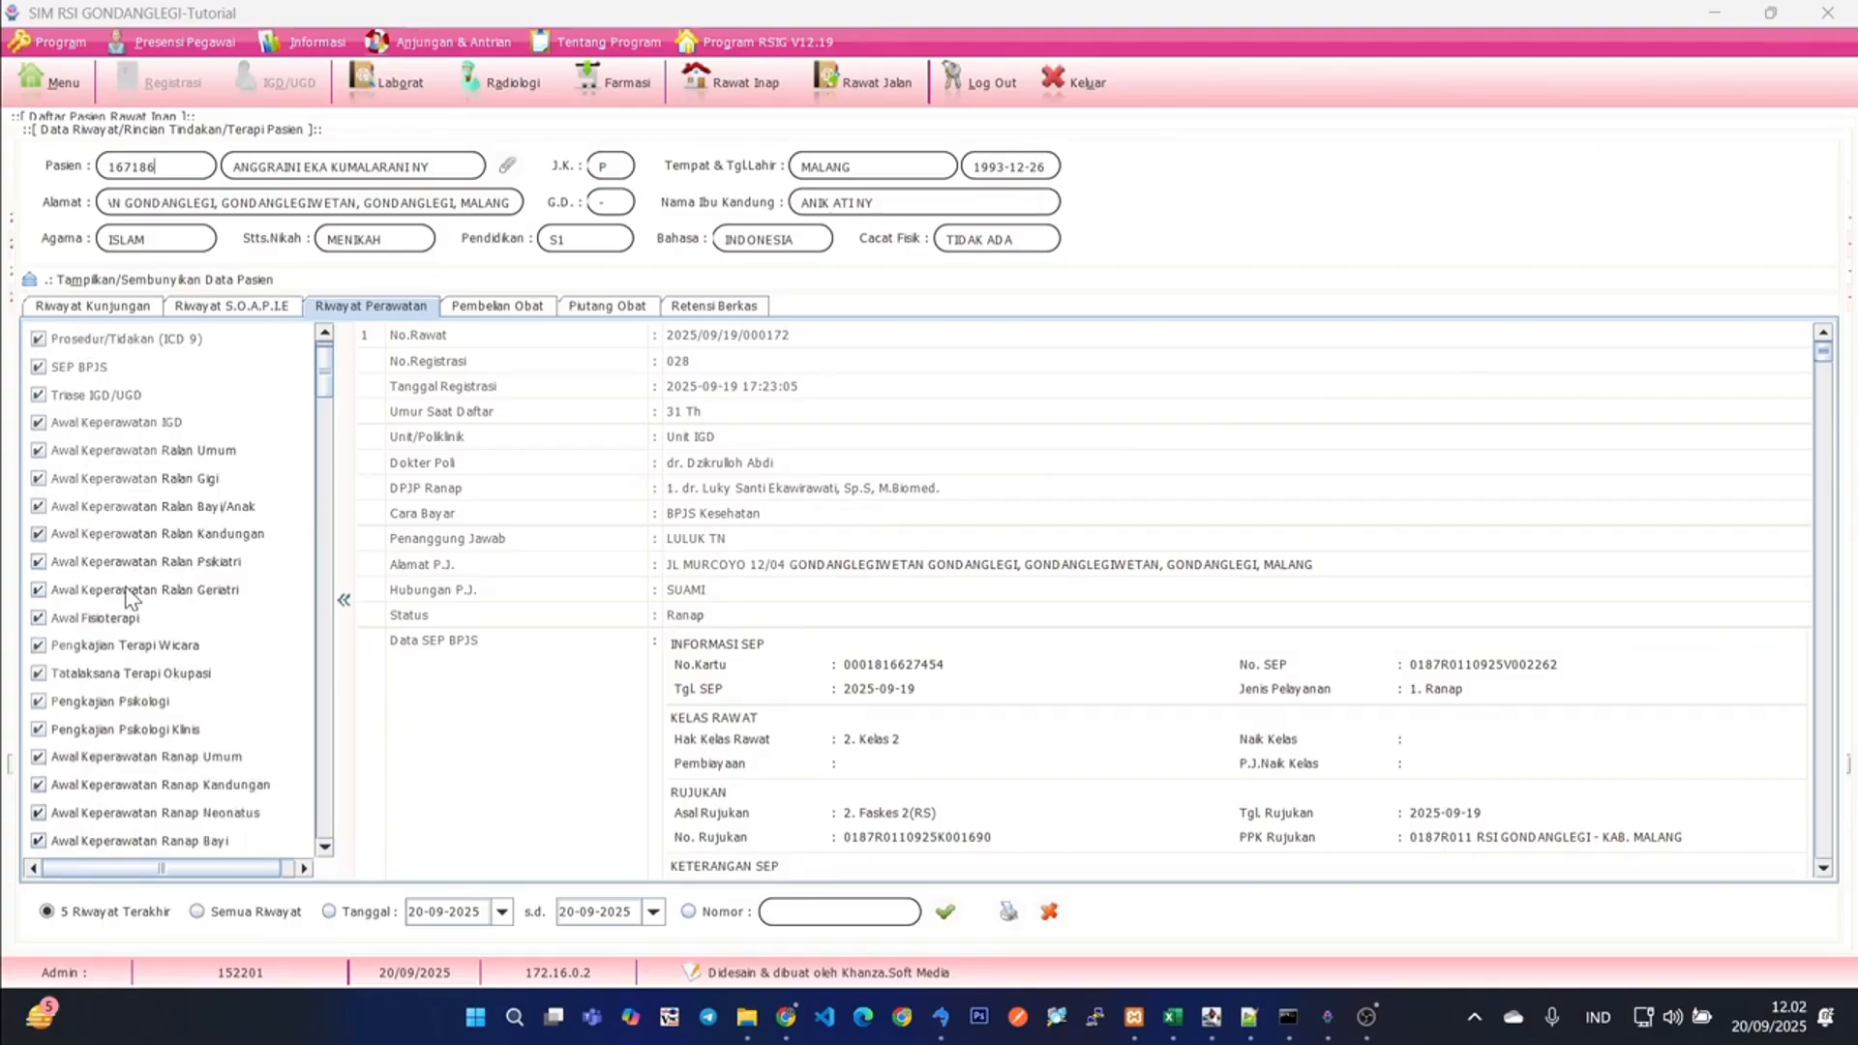
scroll(124, 596, up, 2)
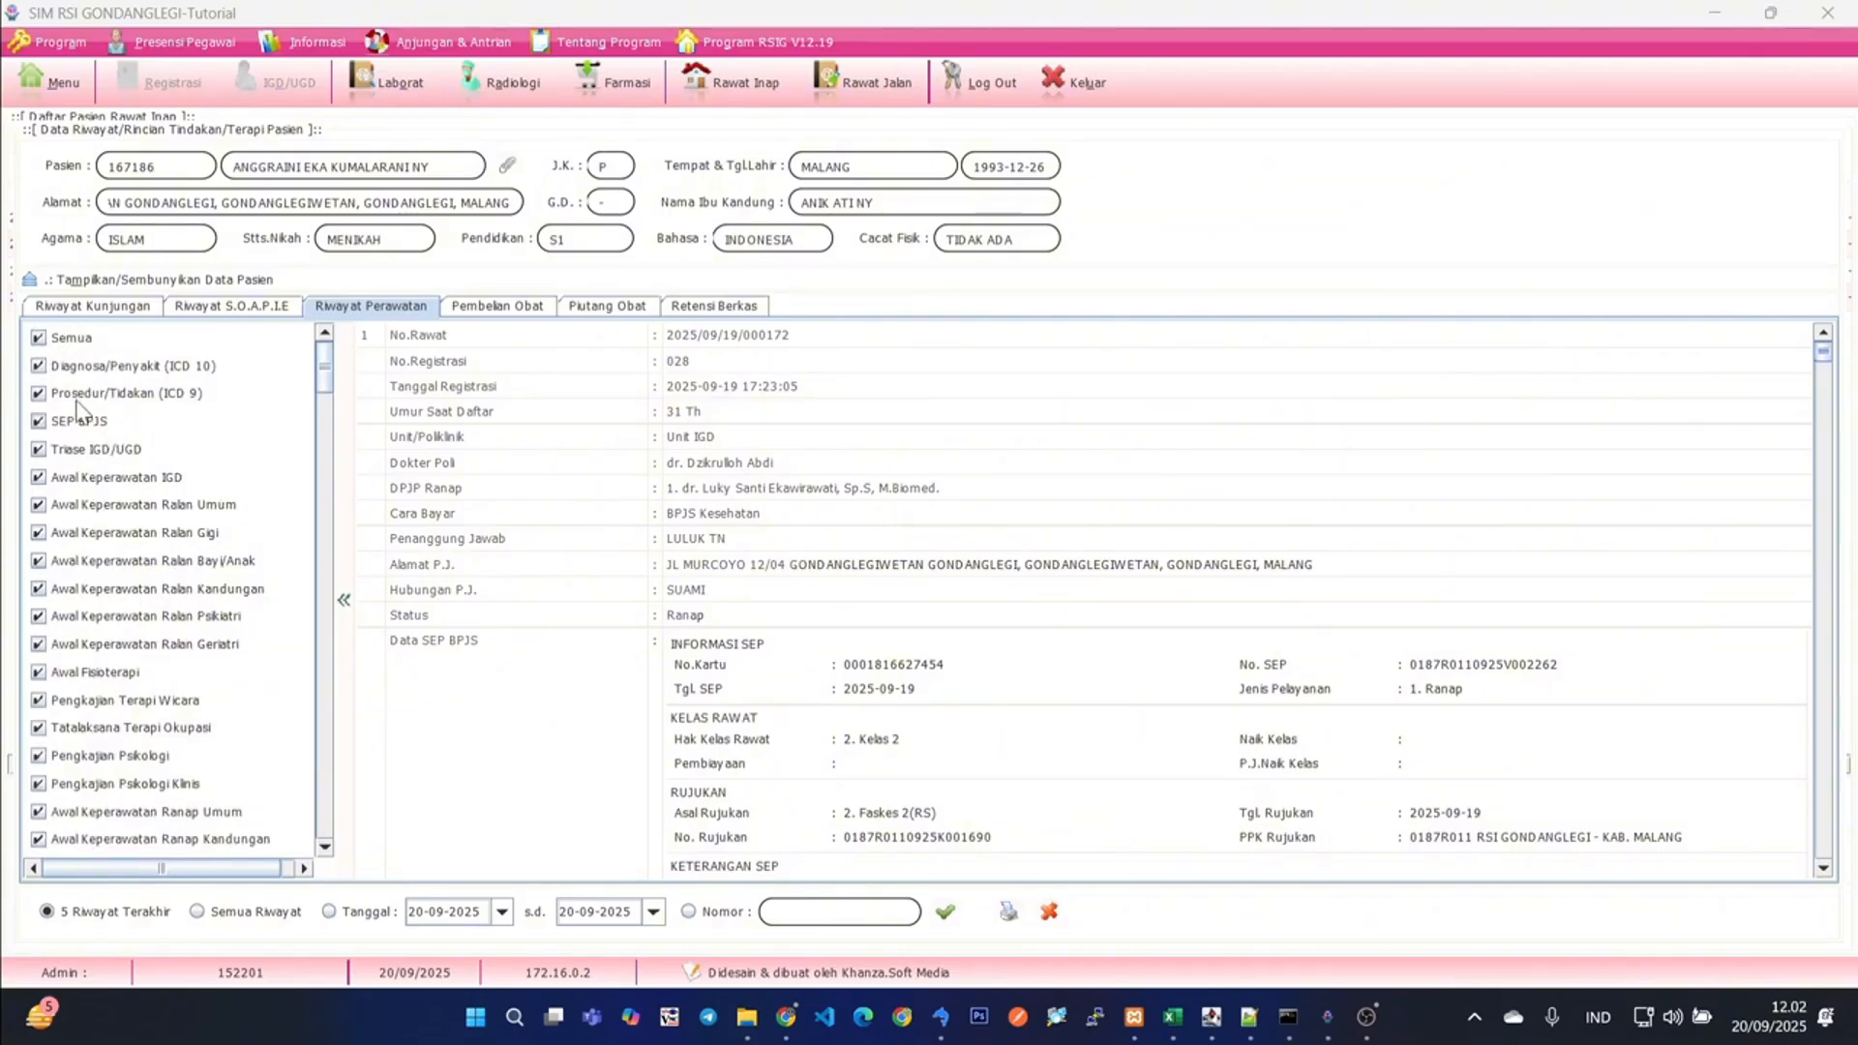
click(39, 338)
scroll(322, 397, down, 3)
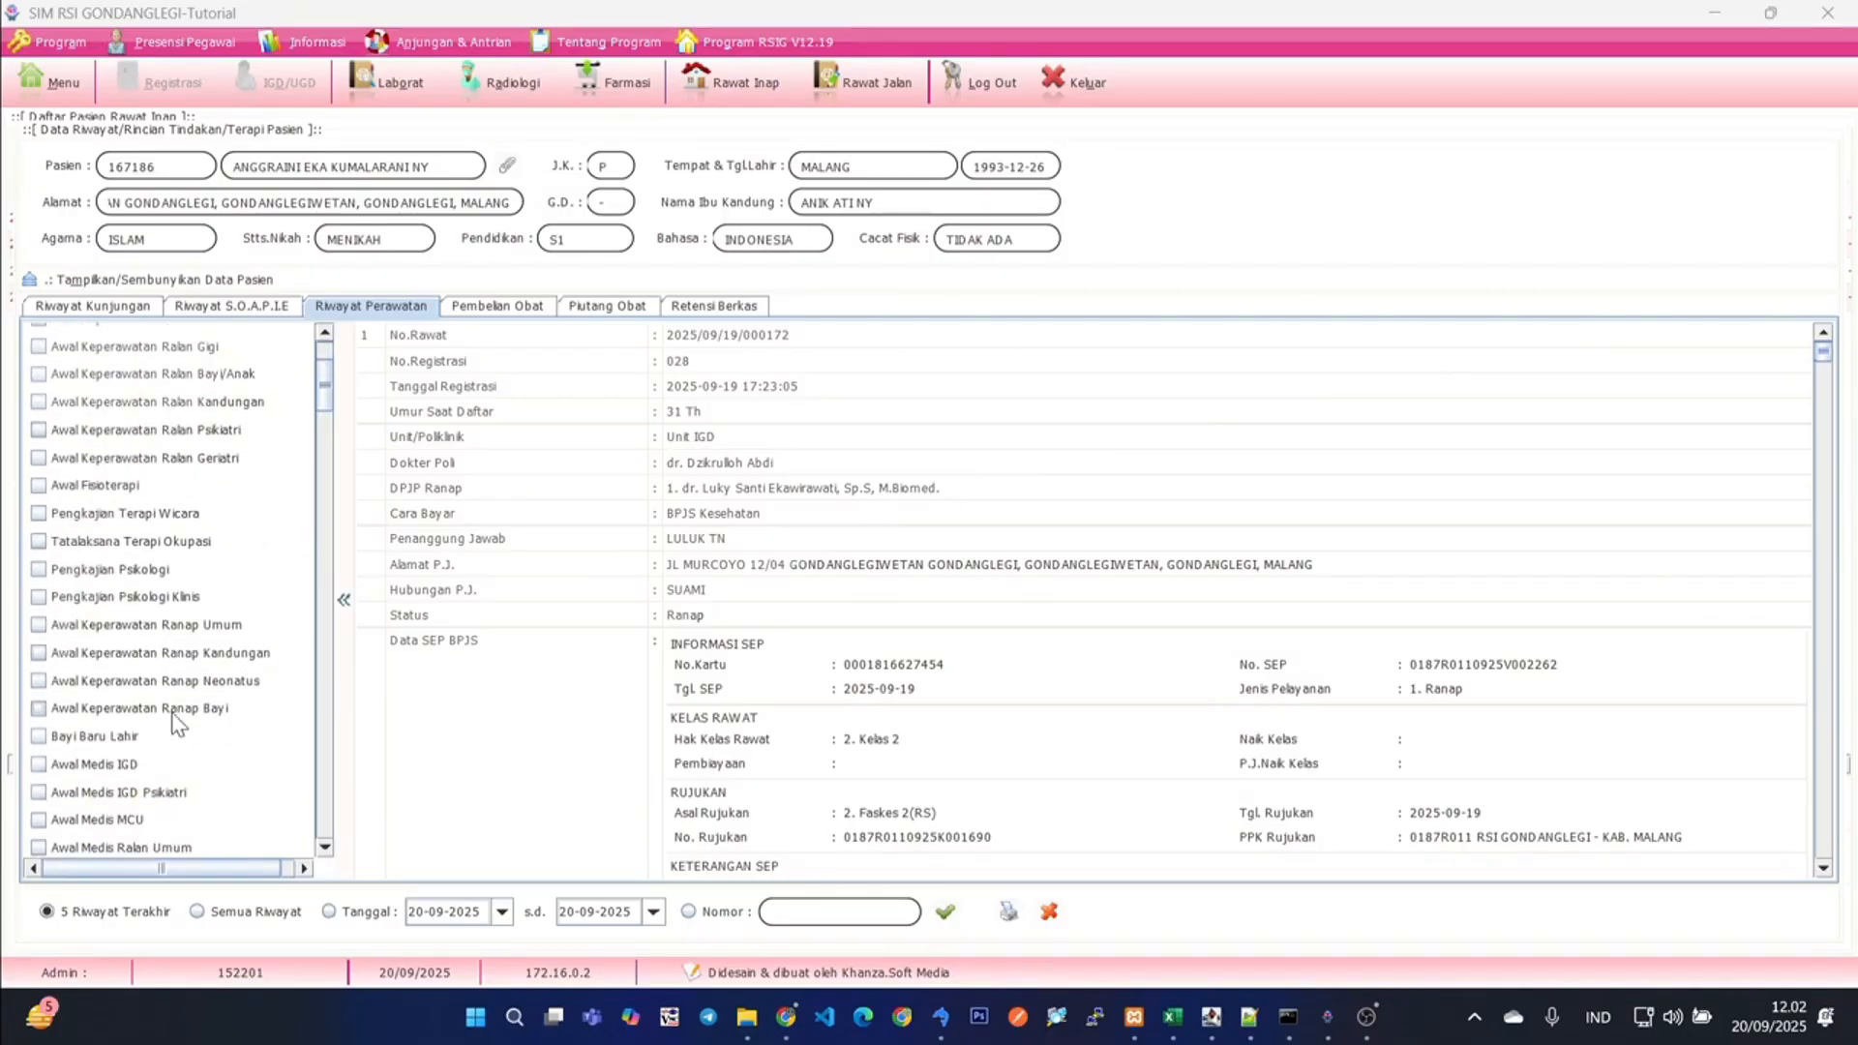
click(39, 765)
click(944, 911)
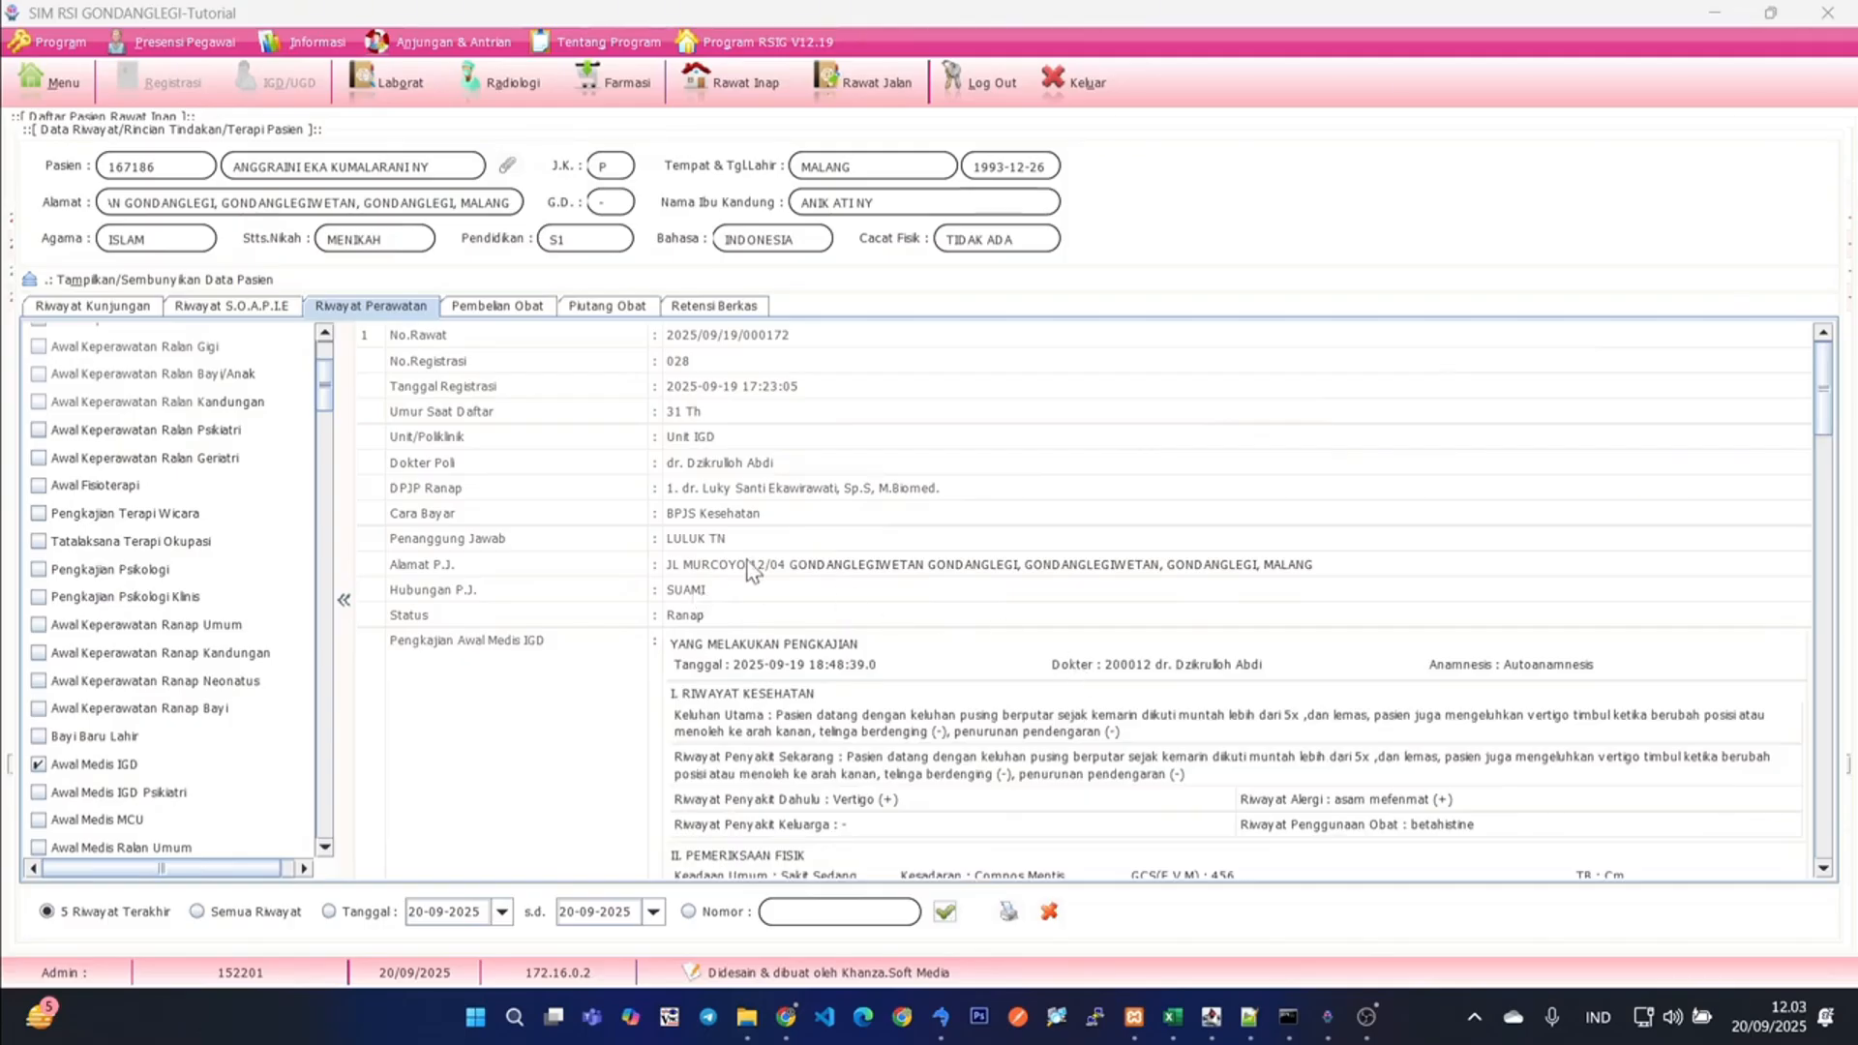
- Review the emergency medical assessment, including its physical examination and local status, and close the patient history
scroll(919, 585, down, 6)
scroll(918, 585, down, 2)
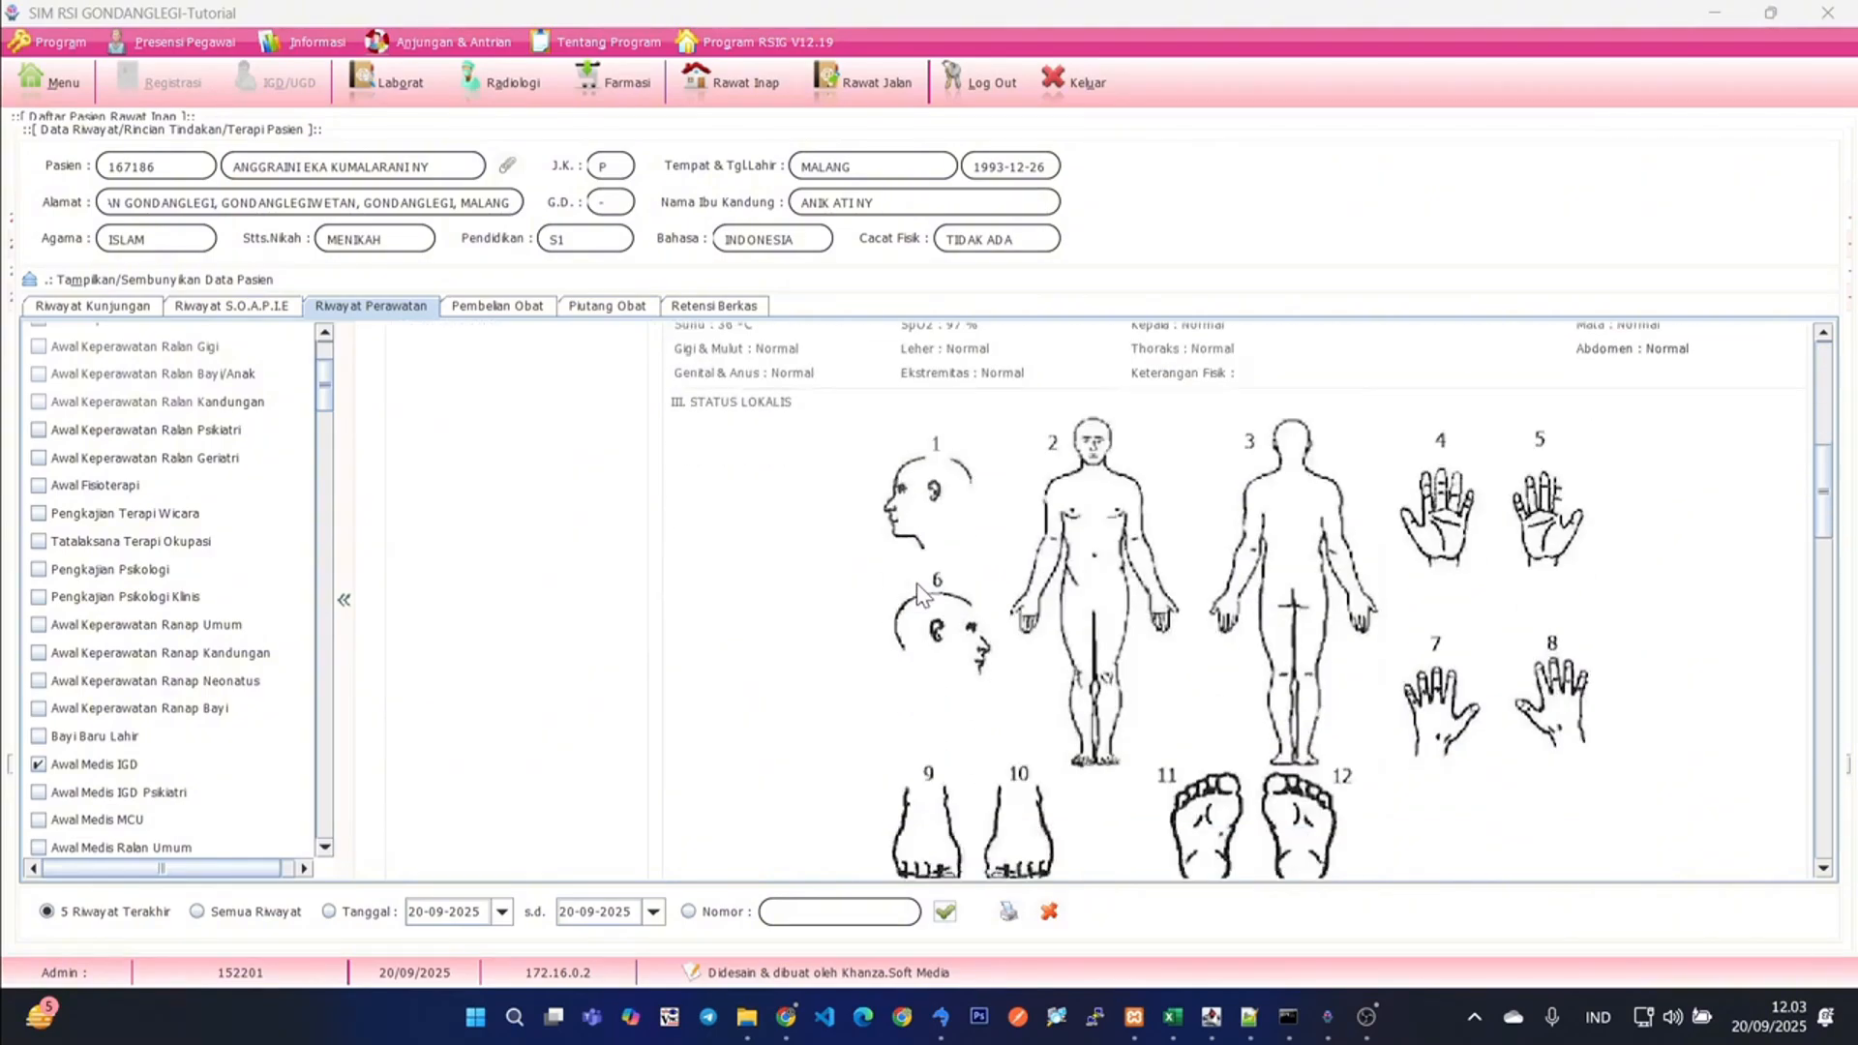
scroll(916, 582, up, 10)
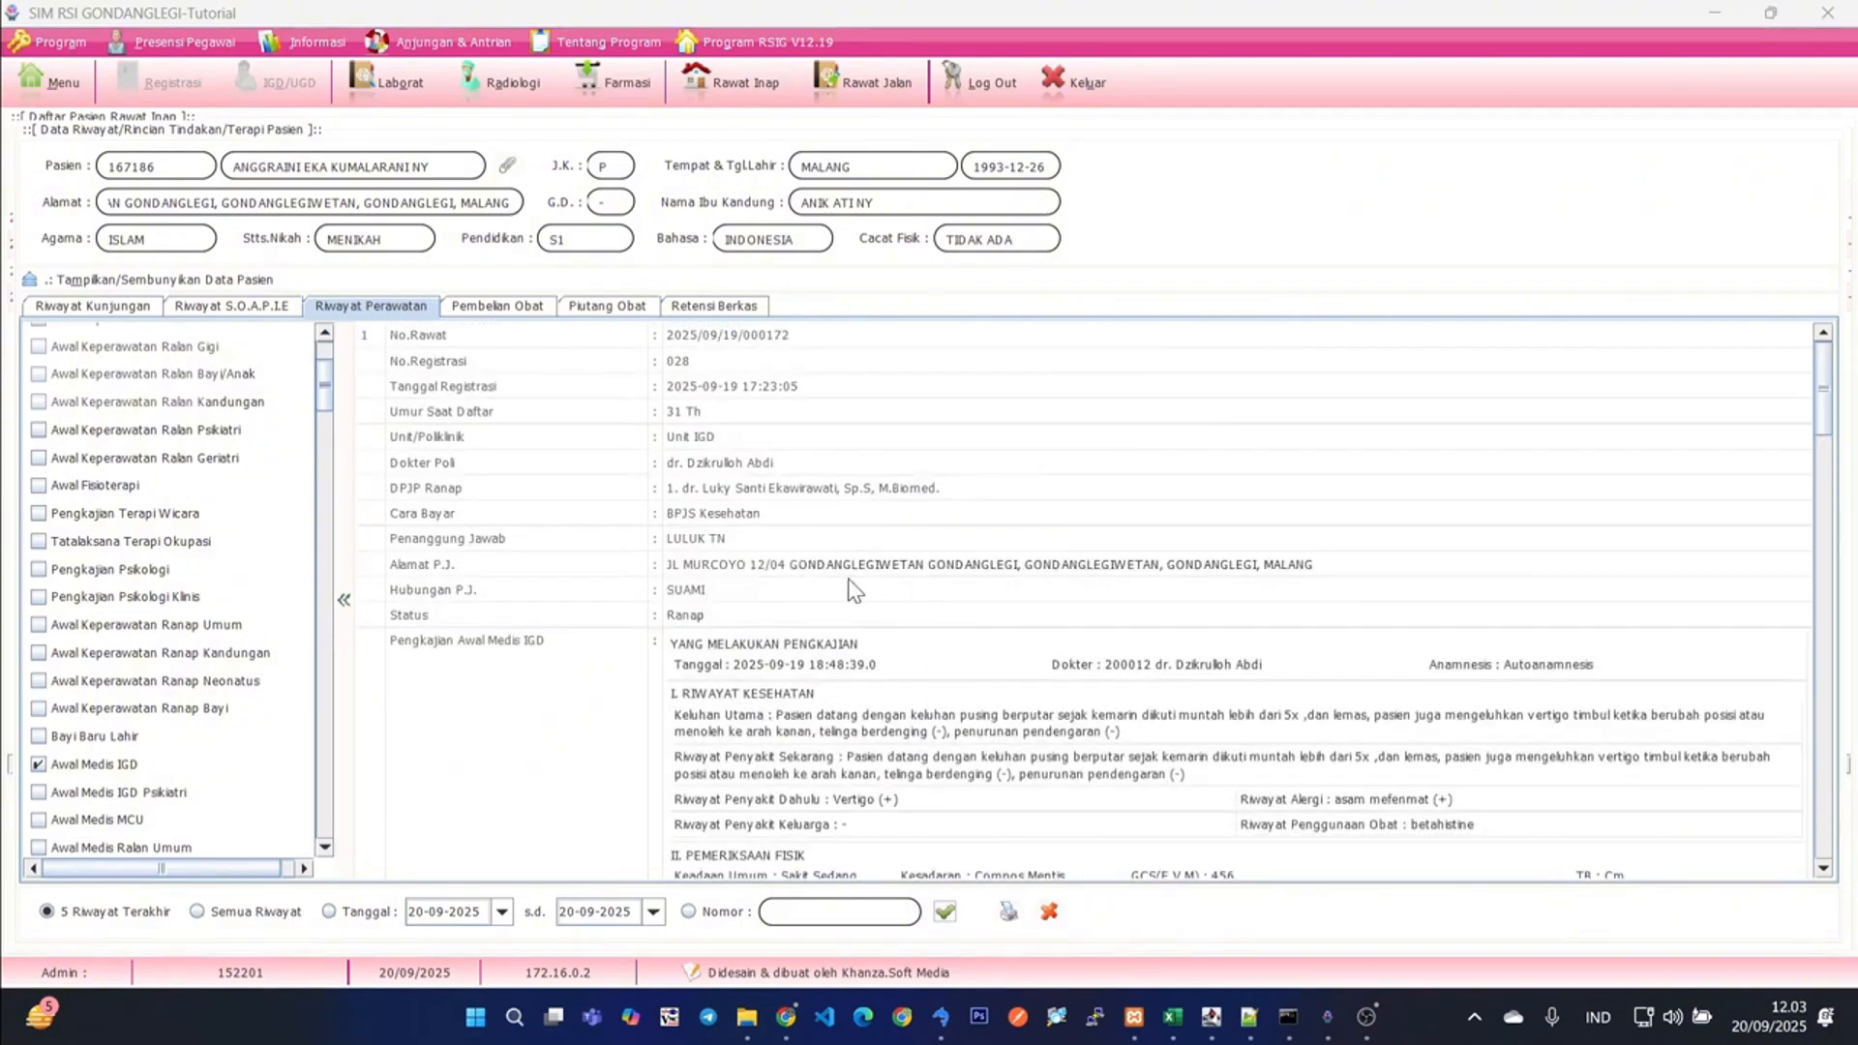
scroll(854, 591, down, 6)
click(1049, 911)
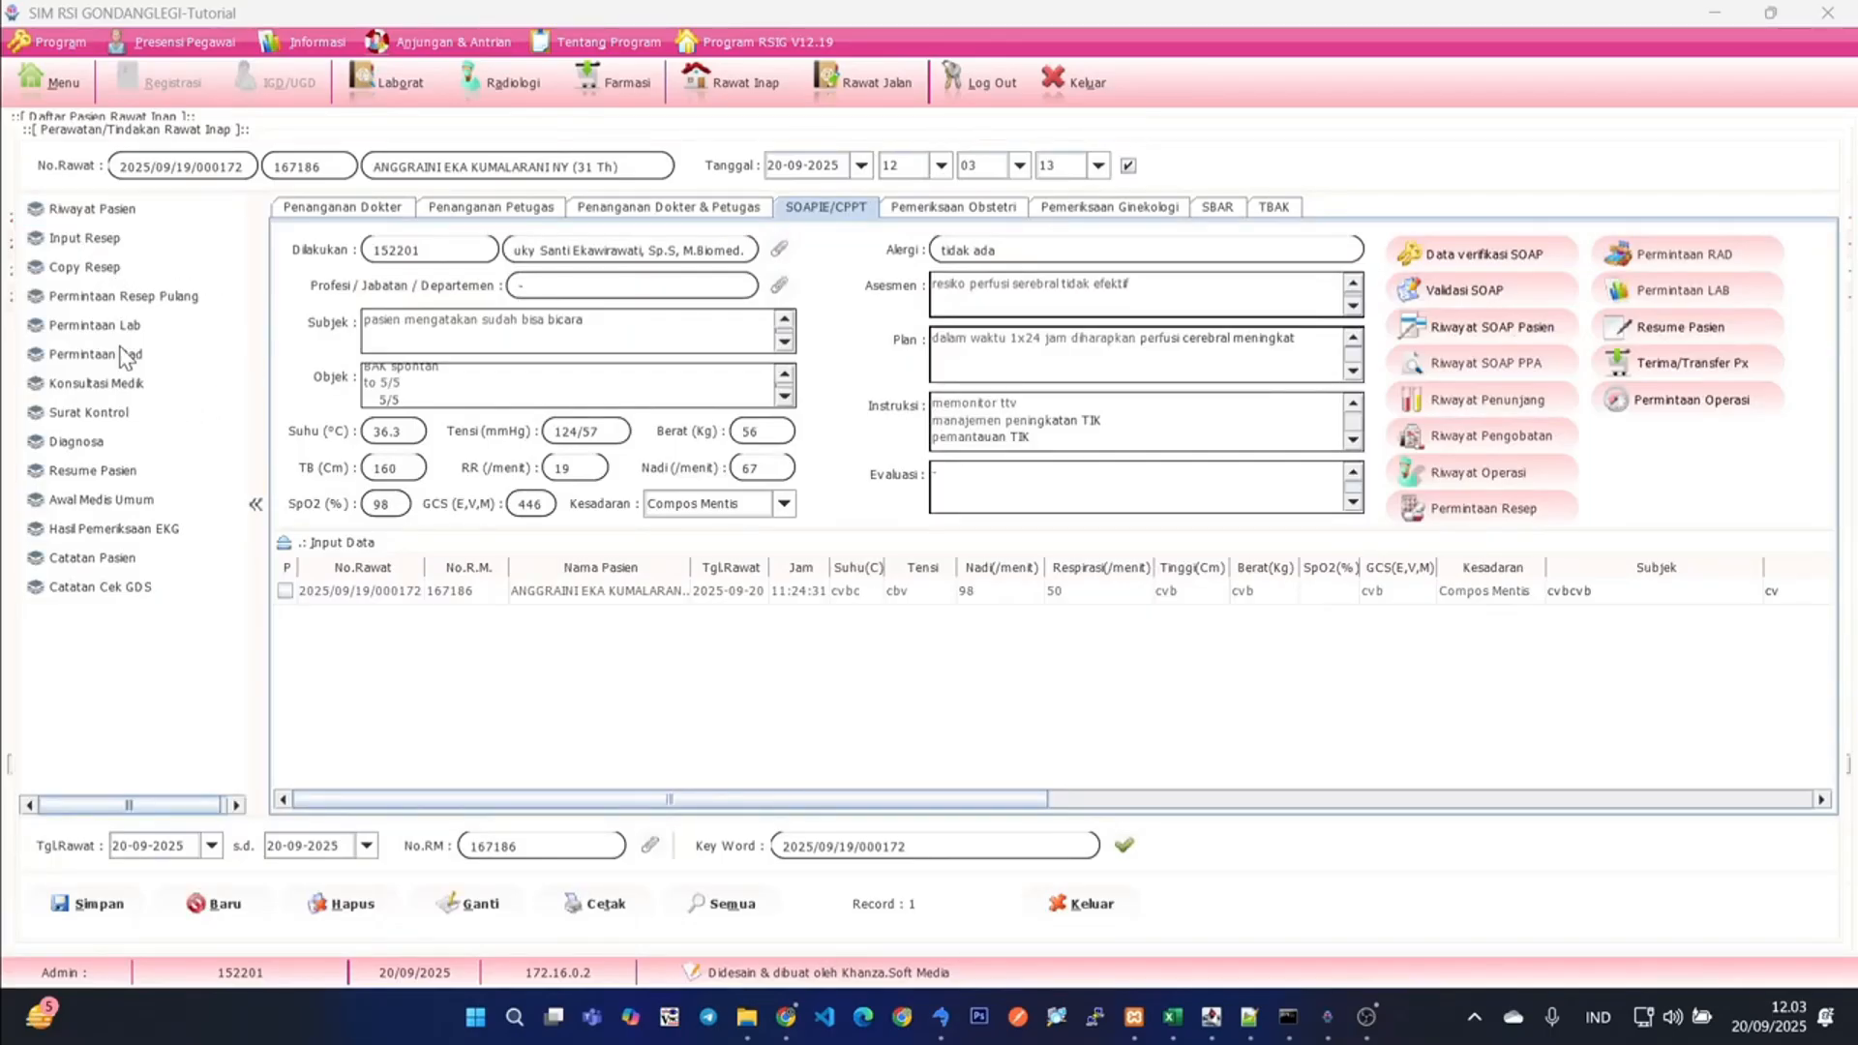
- Look at the general and compounded (Racikan) sections of the patient's prescription entry form and close it
click(85, 239)
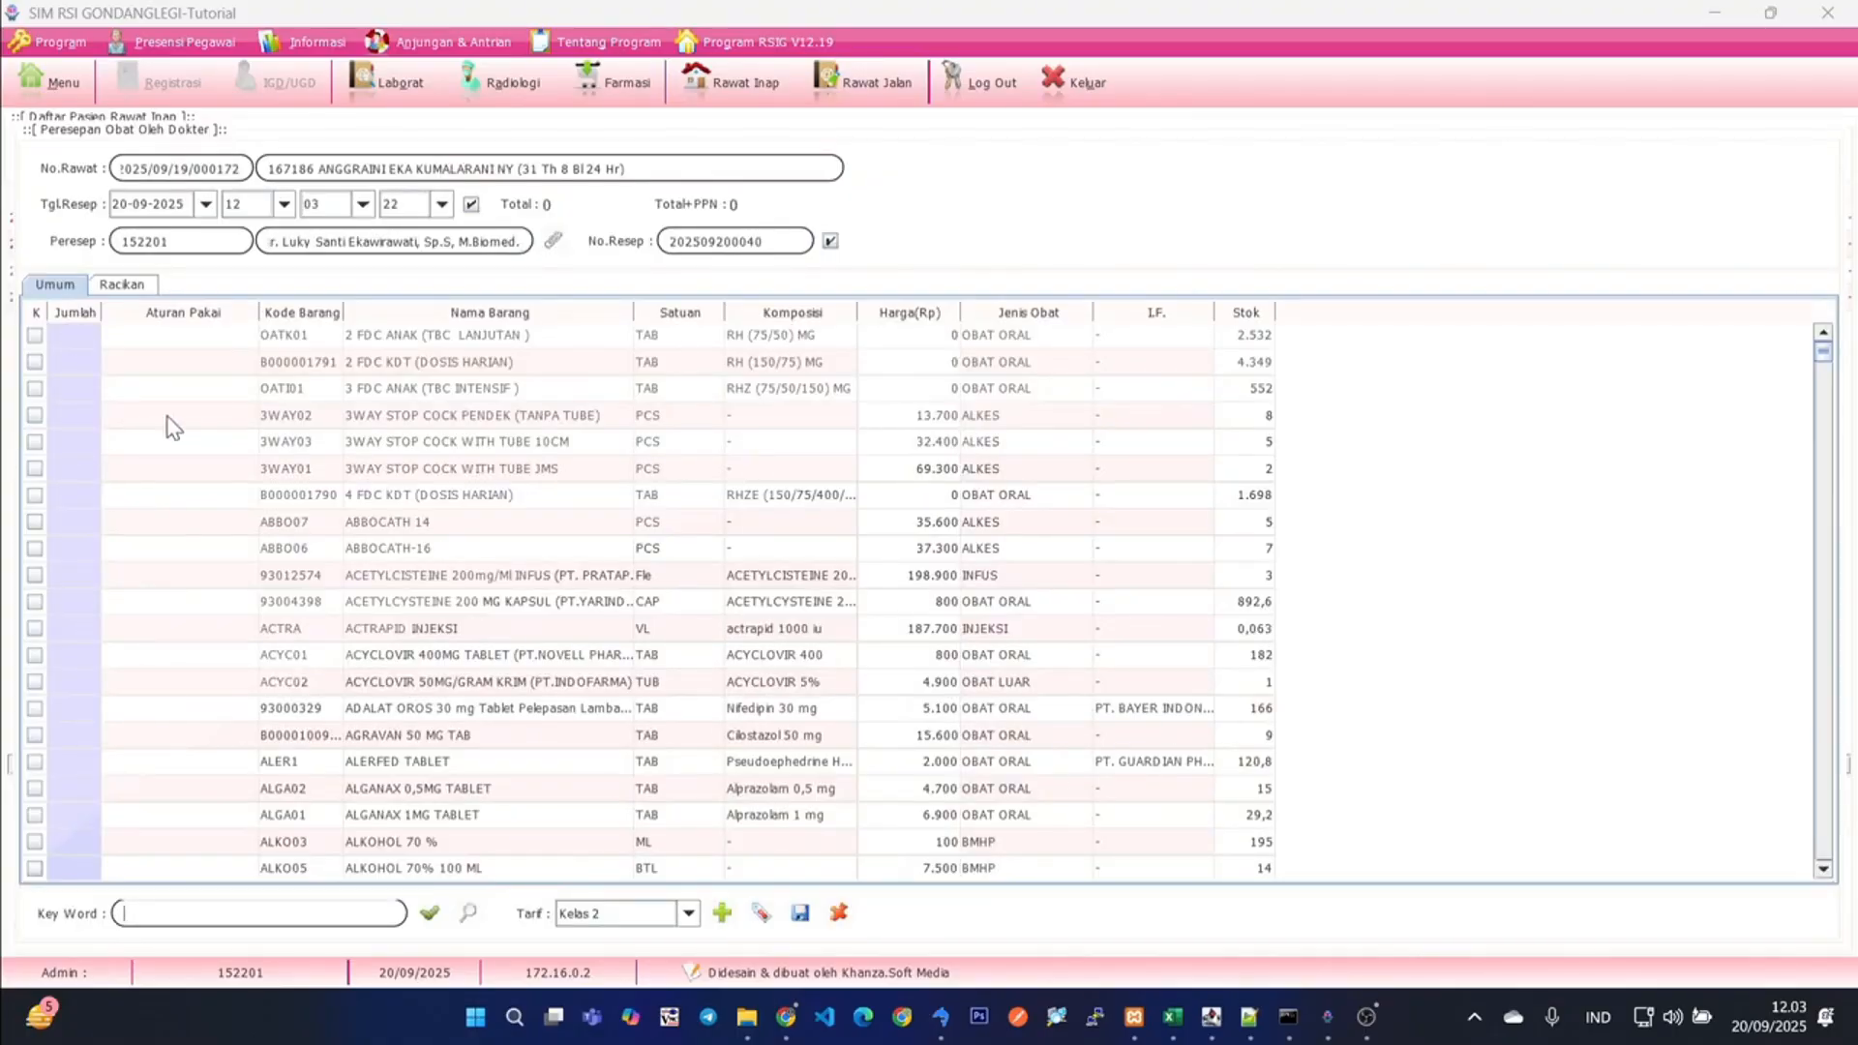
click(125, 284)
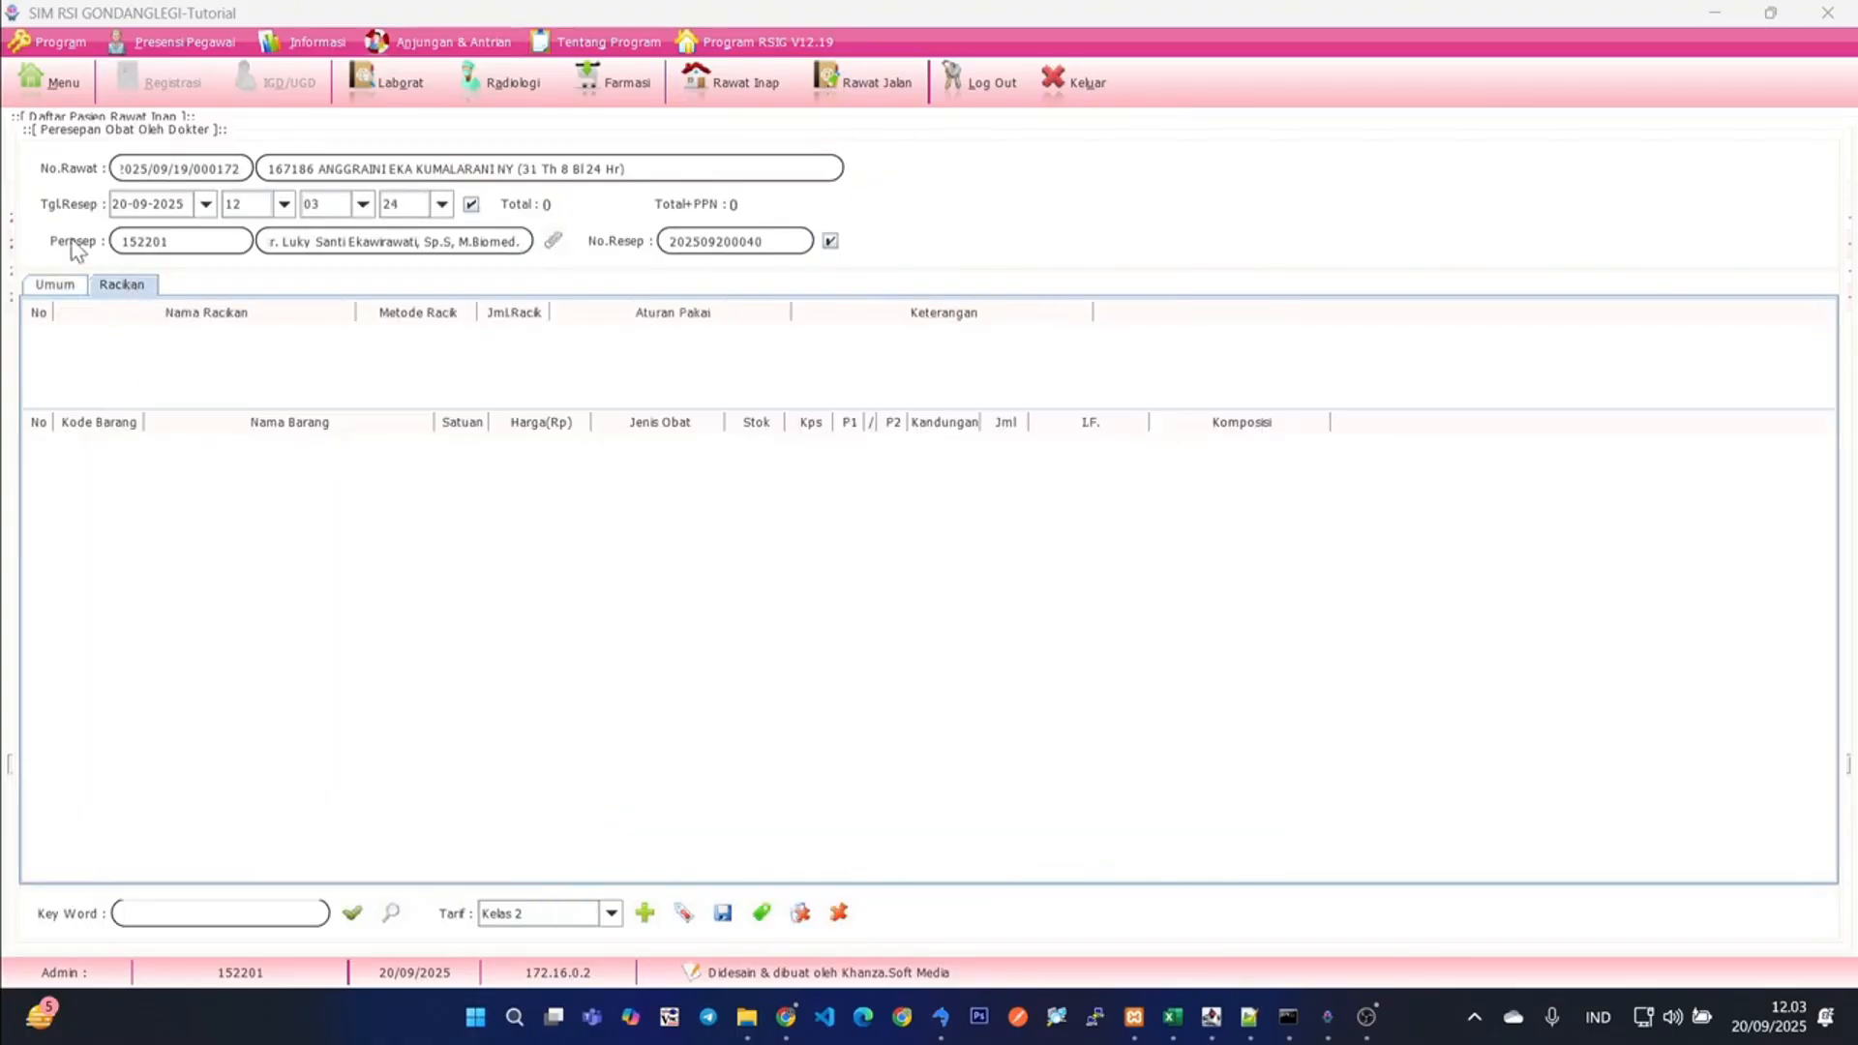
click(839, 913)
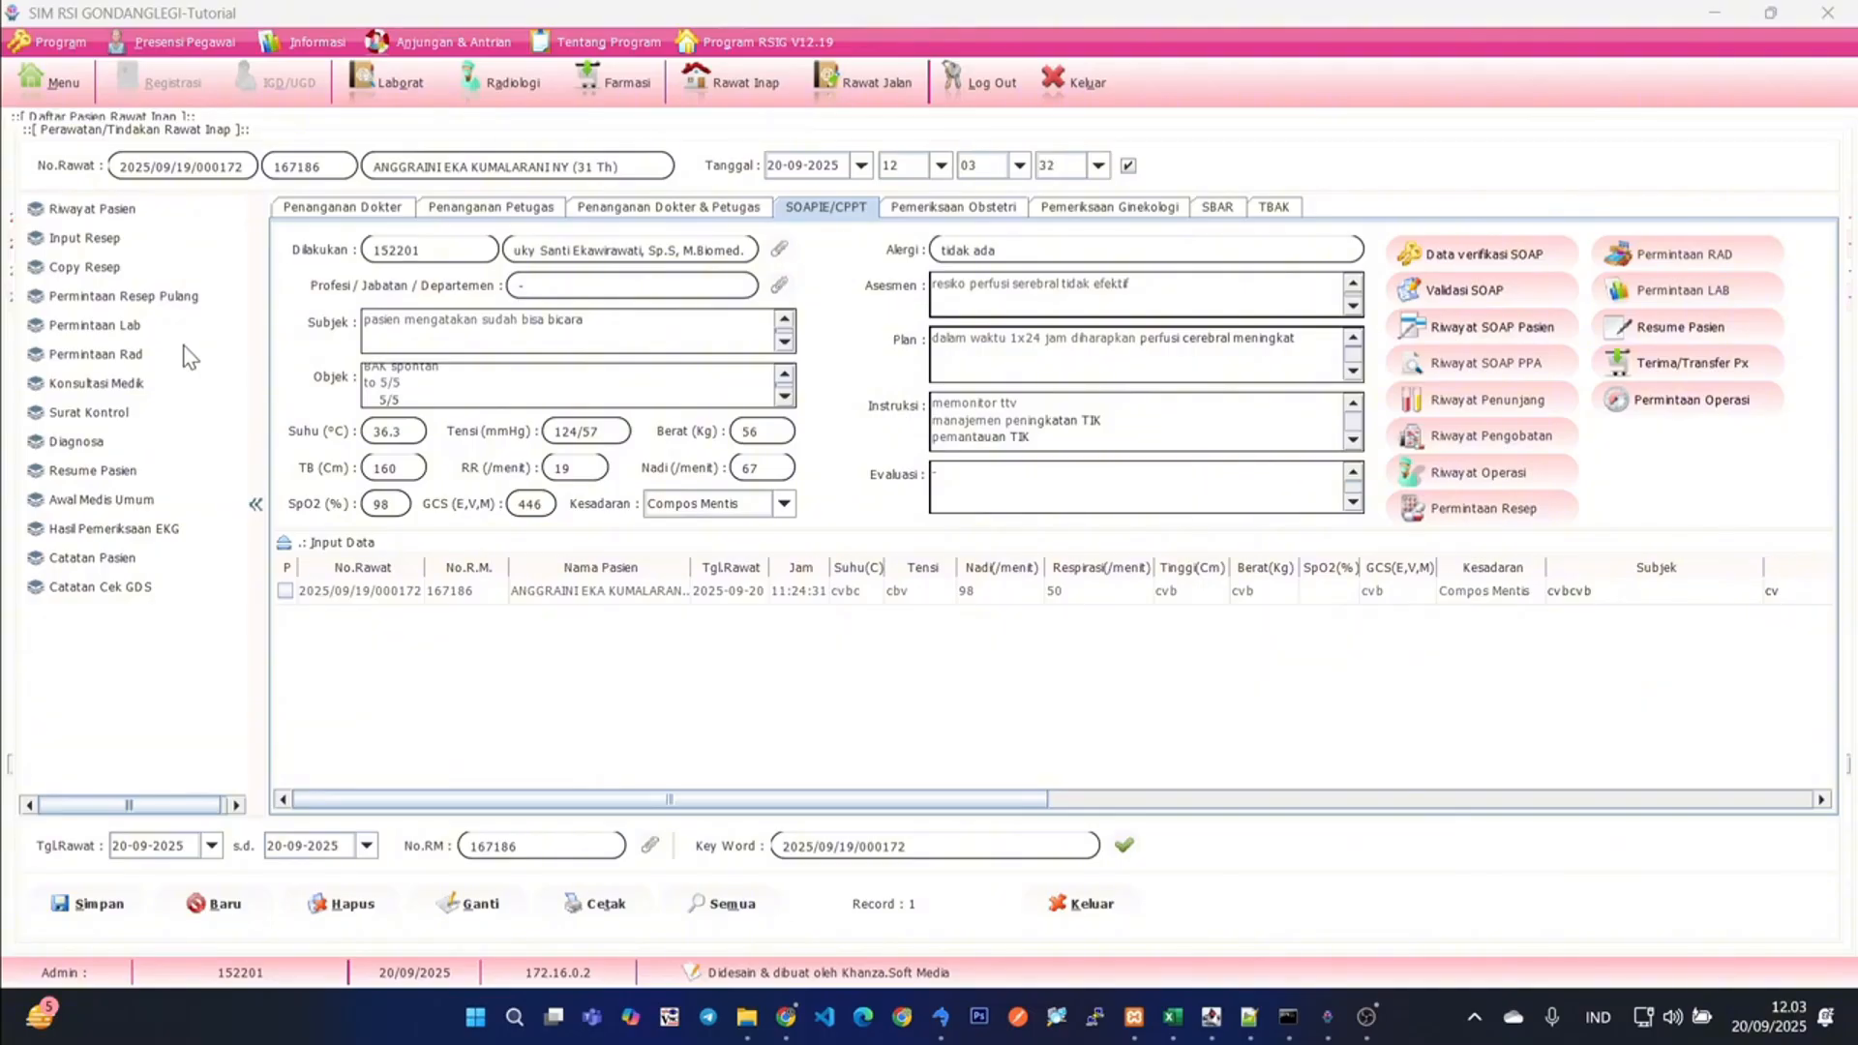
- Copy the prescription dated 2023-08-10 into a new prescription, discard it unsaved and close the list of previous prescriptions
click(78, 268)
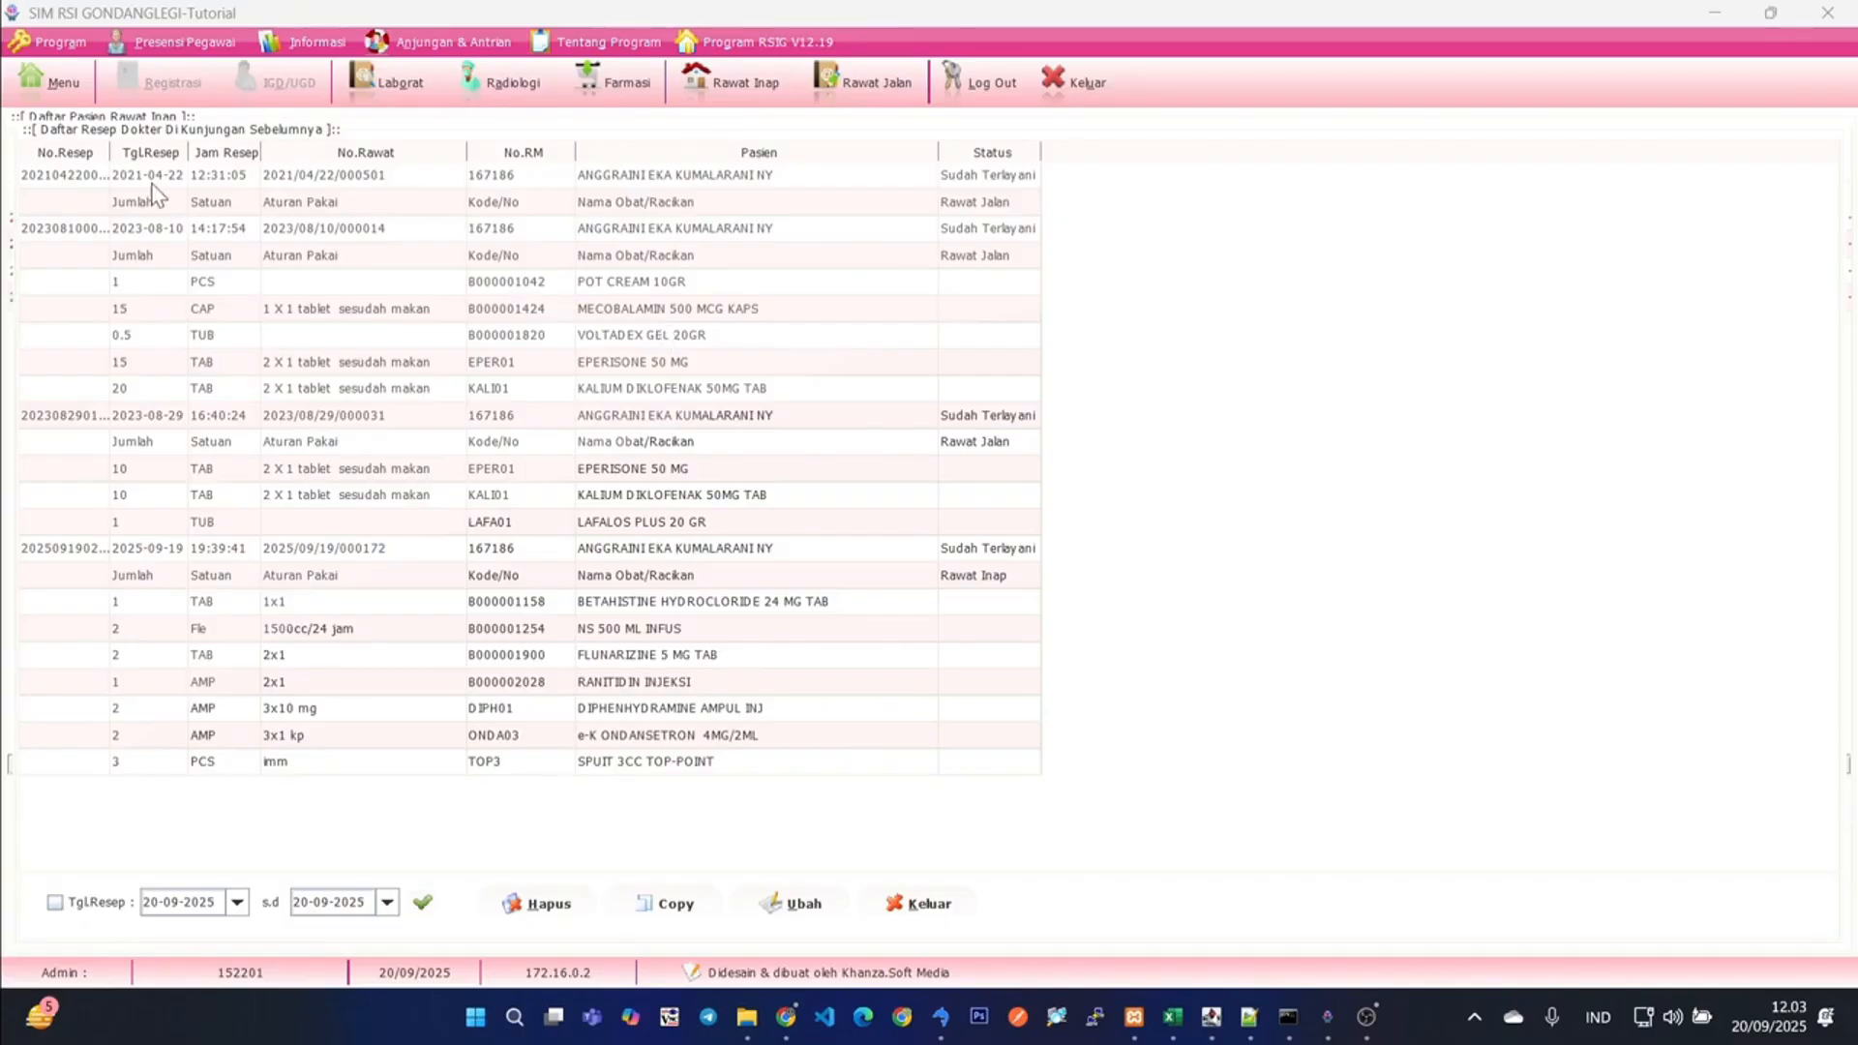
click(89, 233)
click(666, 908)
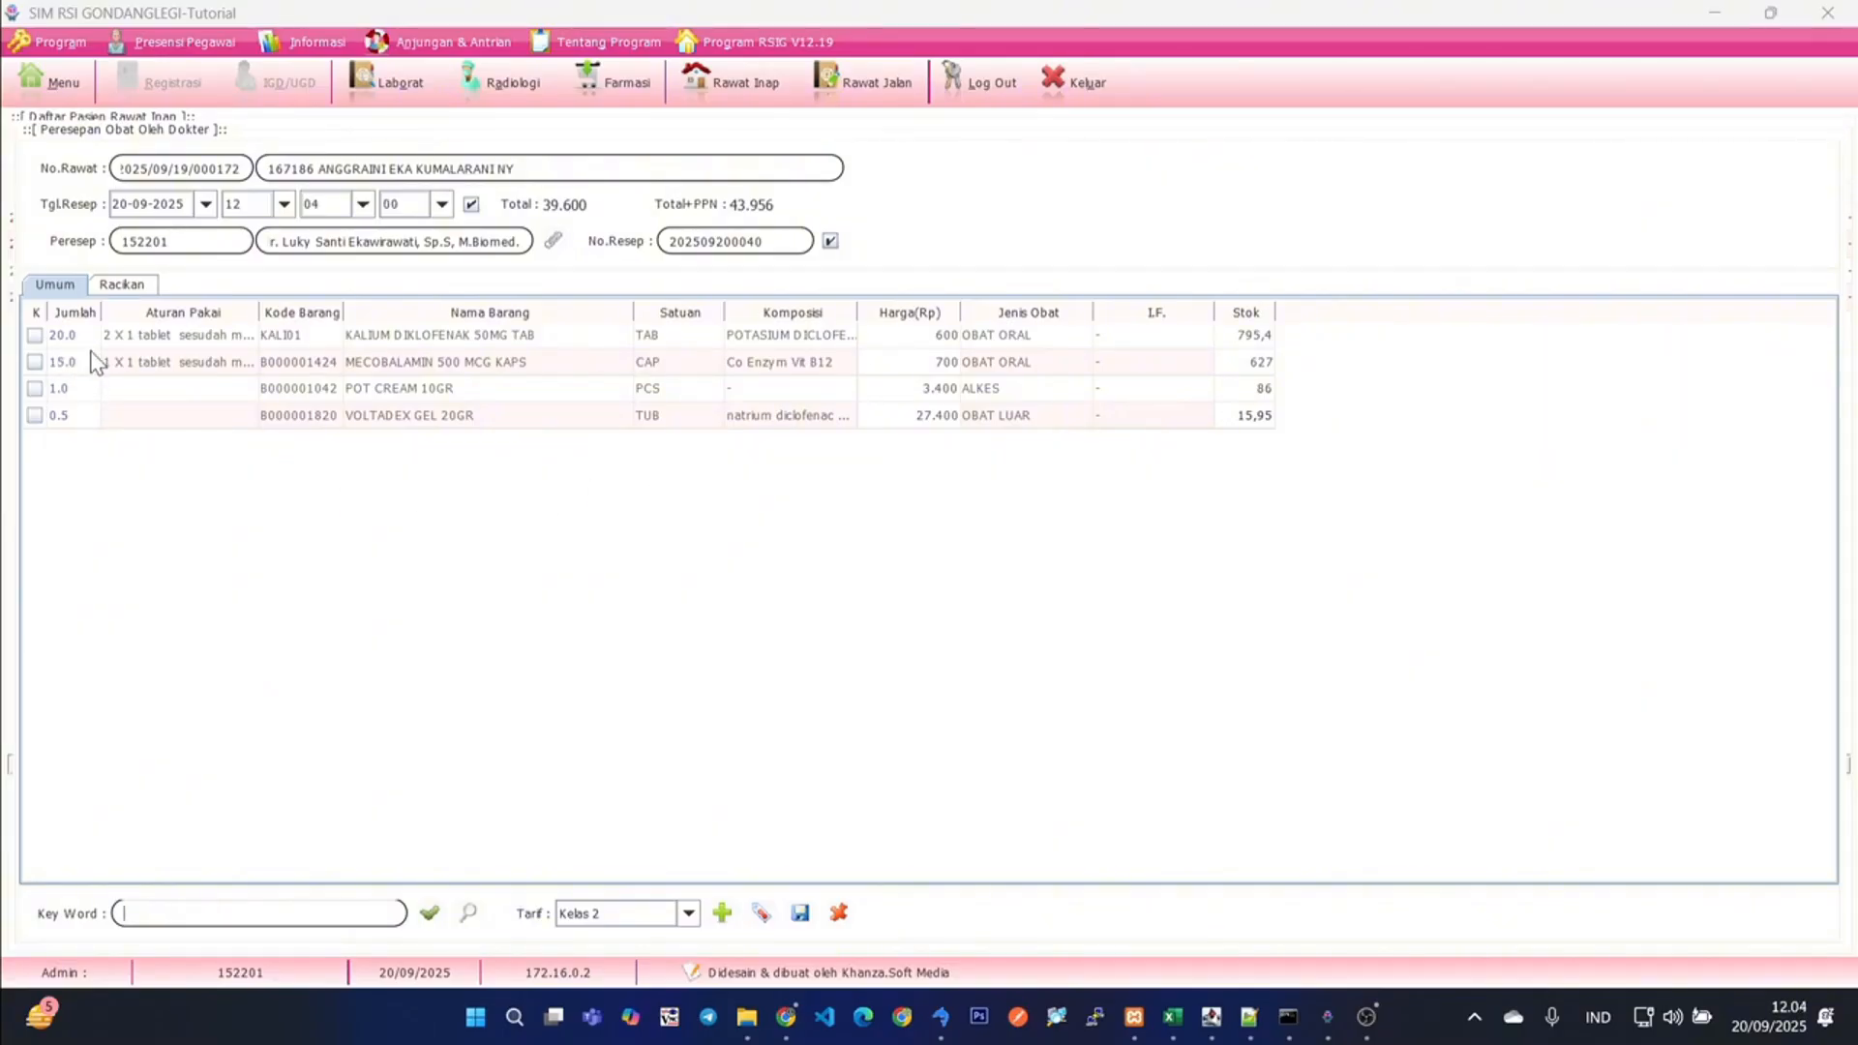
click(838, 916)
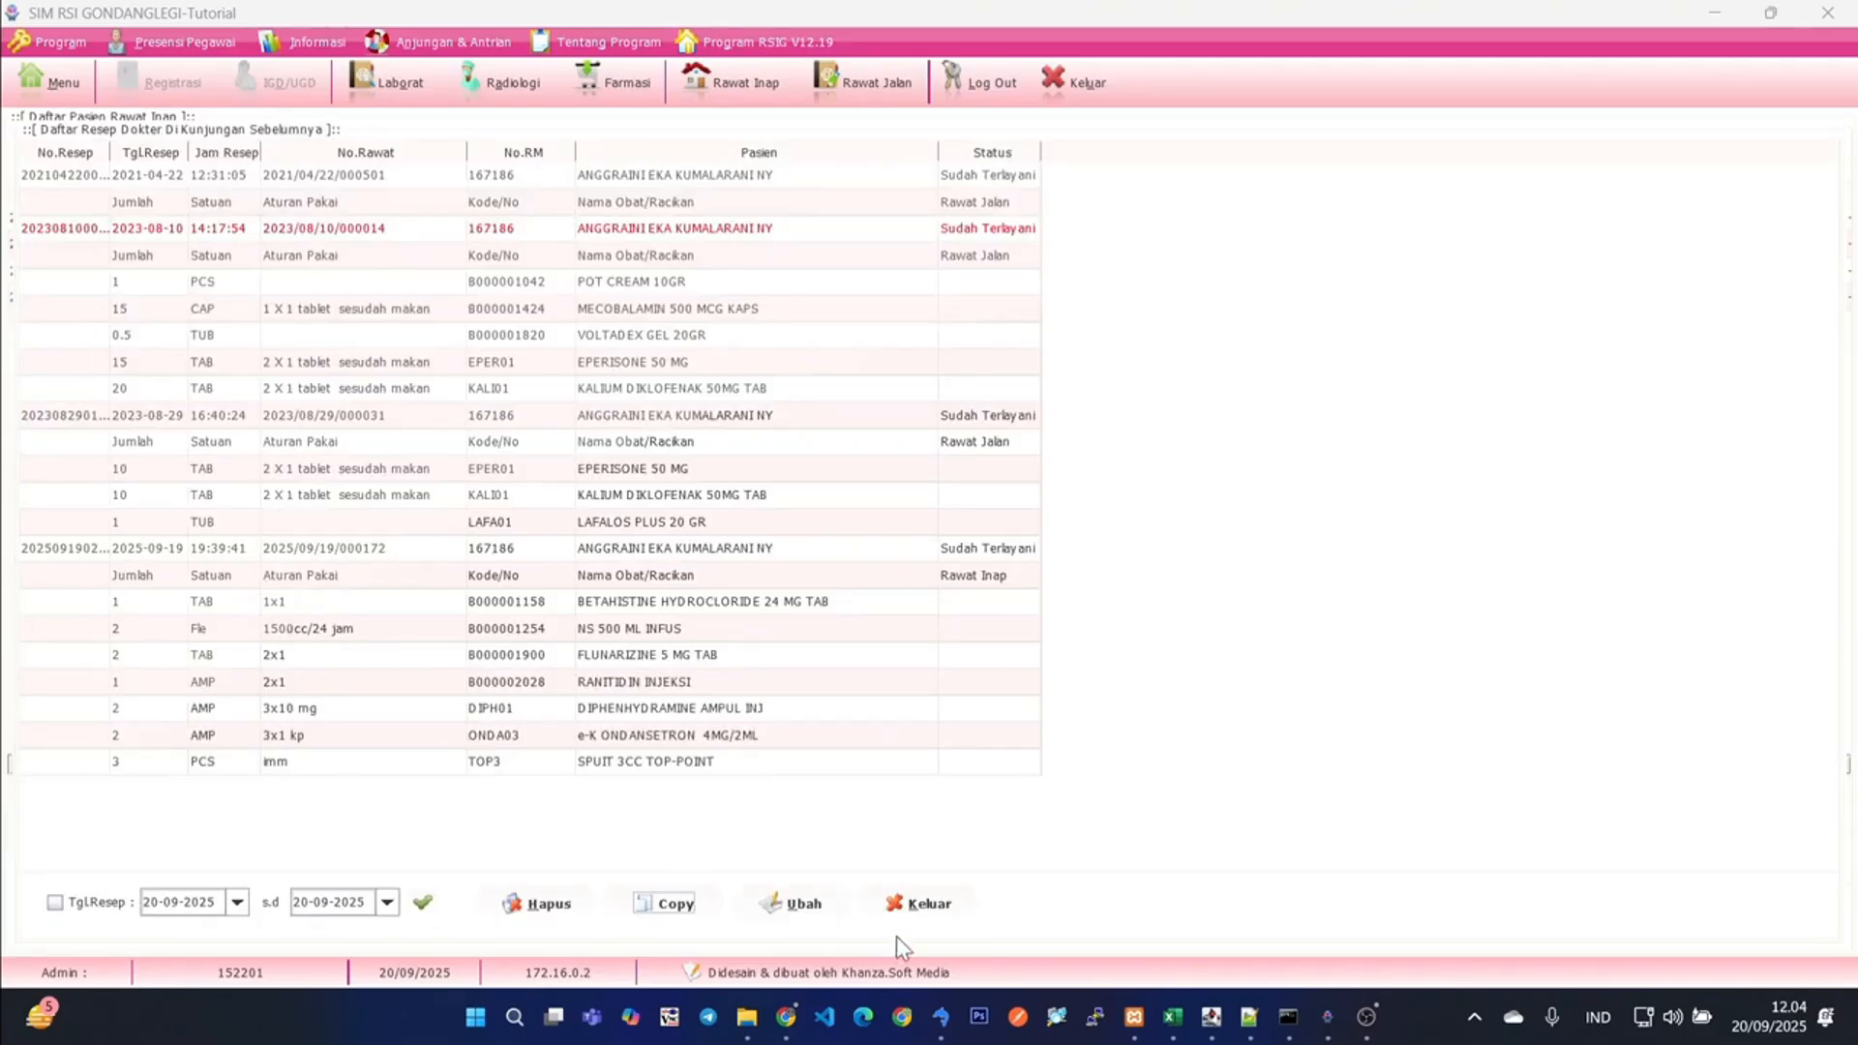
click(919, 903)
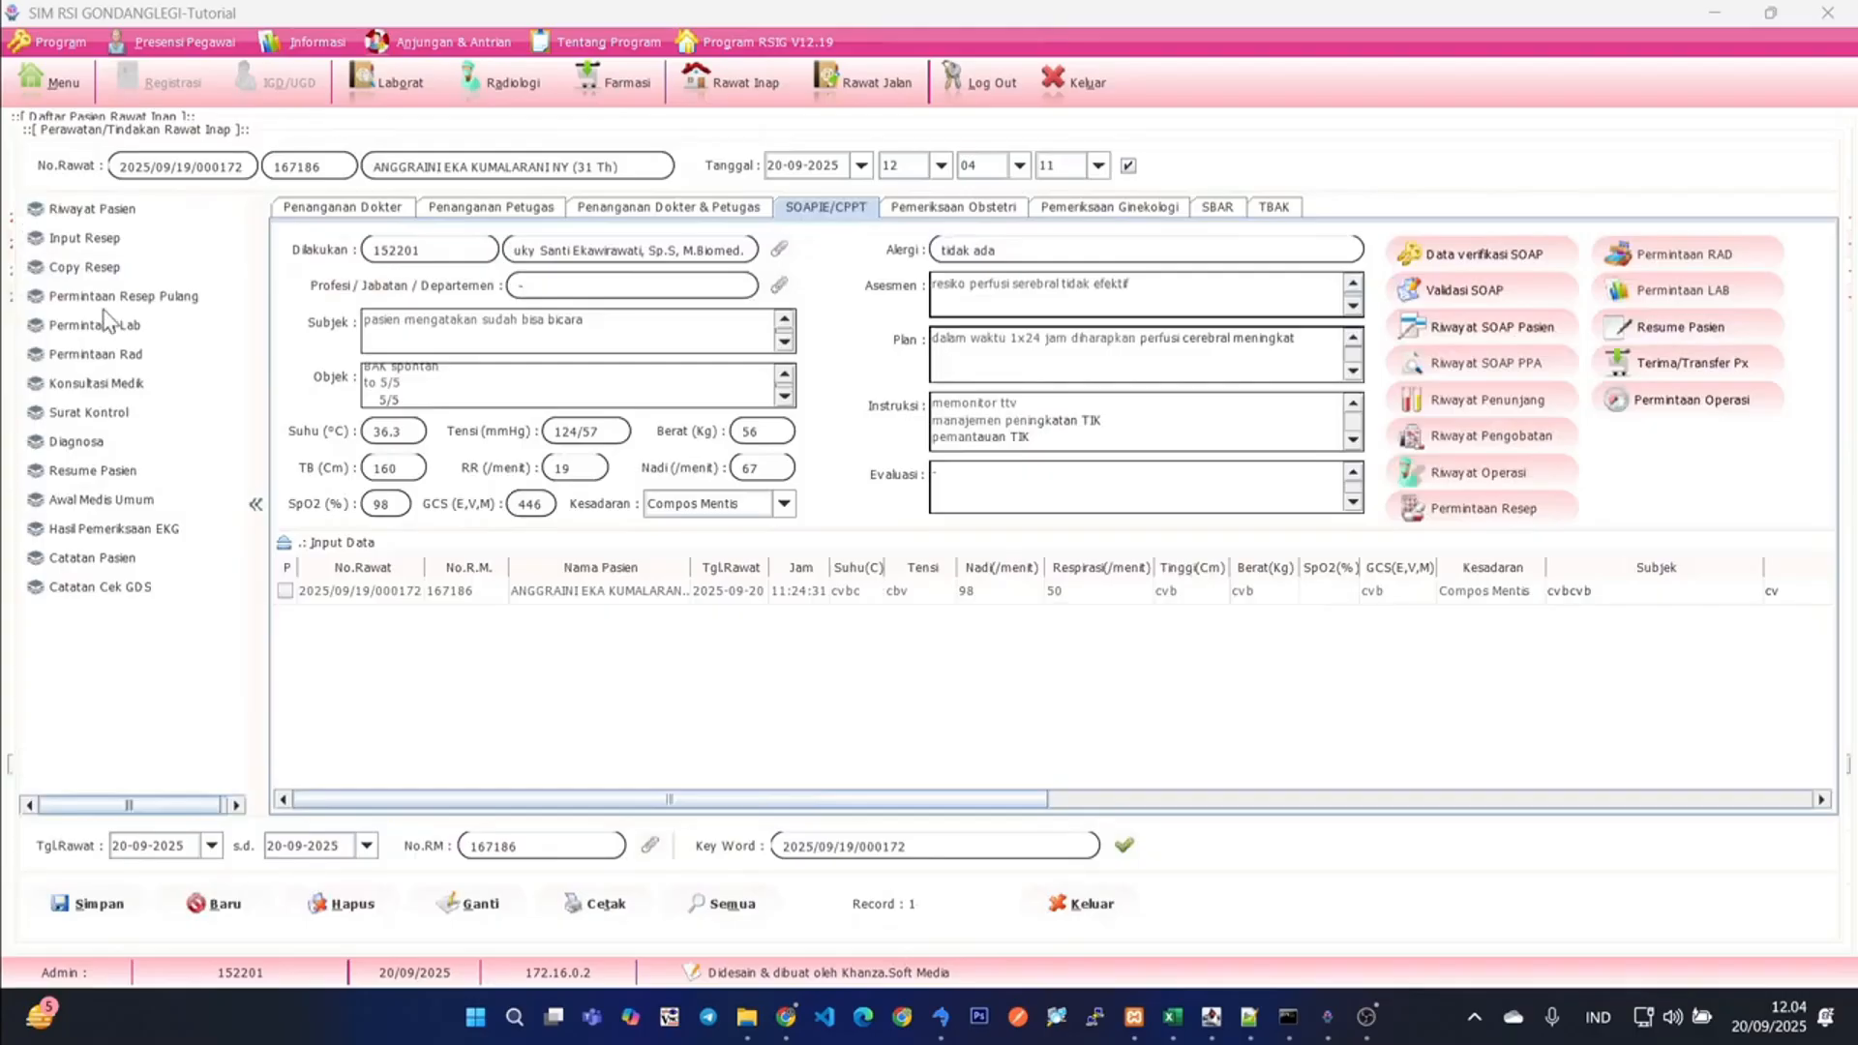
- View the patient's Permintaan Resep Pulang form for discharge medication and close it
click(103, 295)
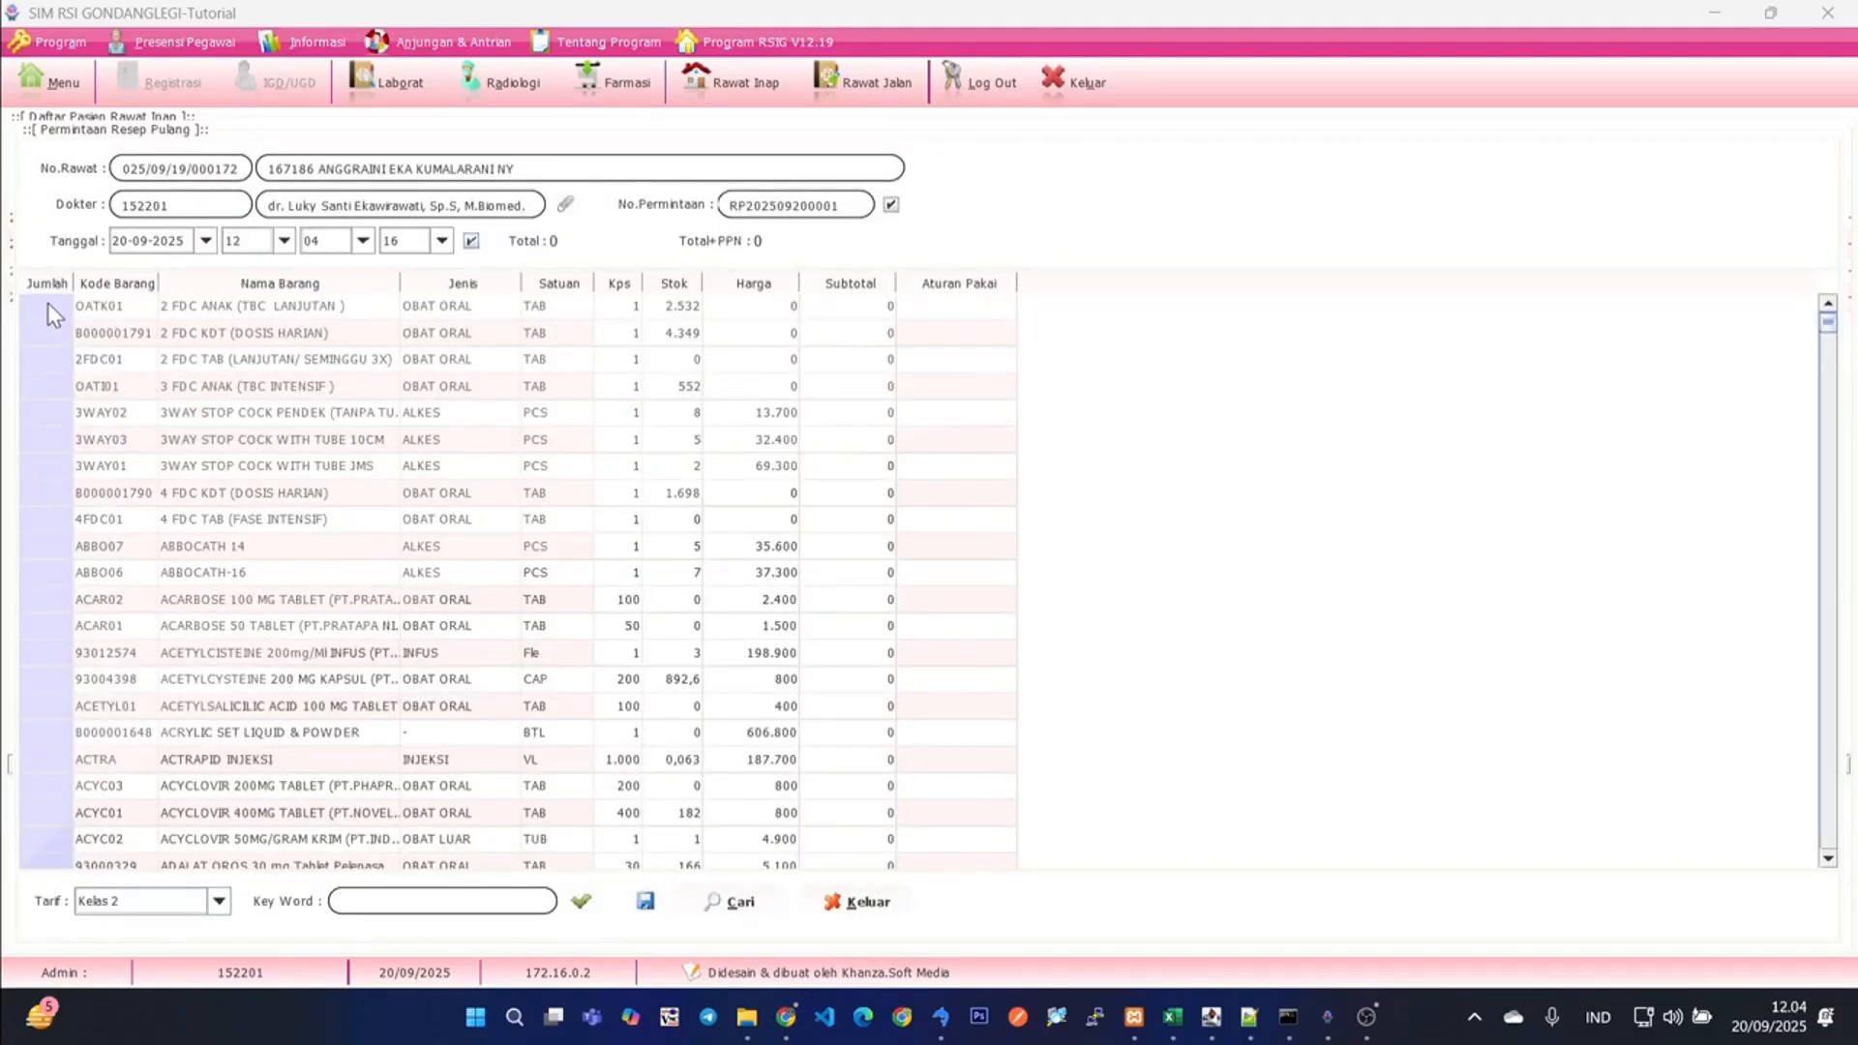
click(855, 905)
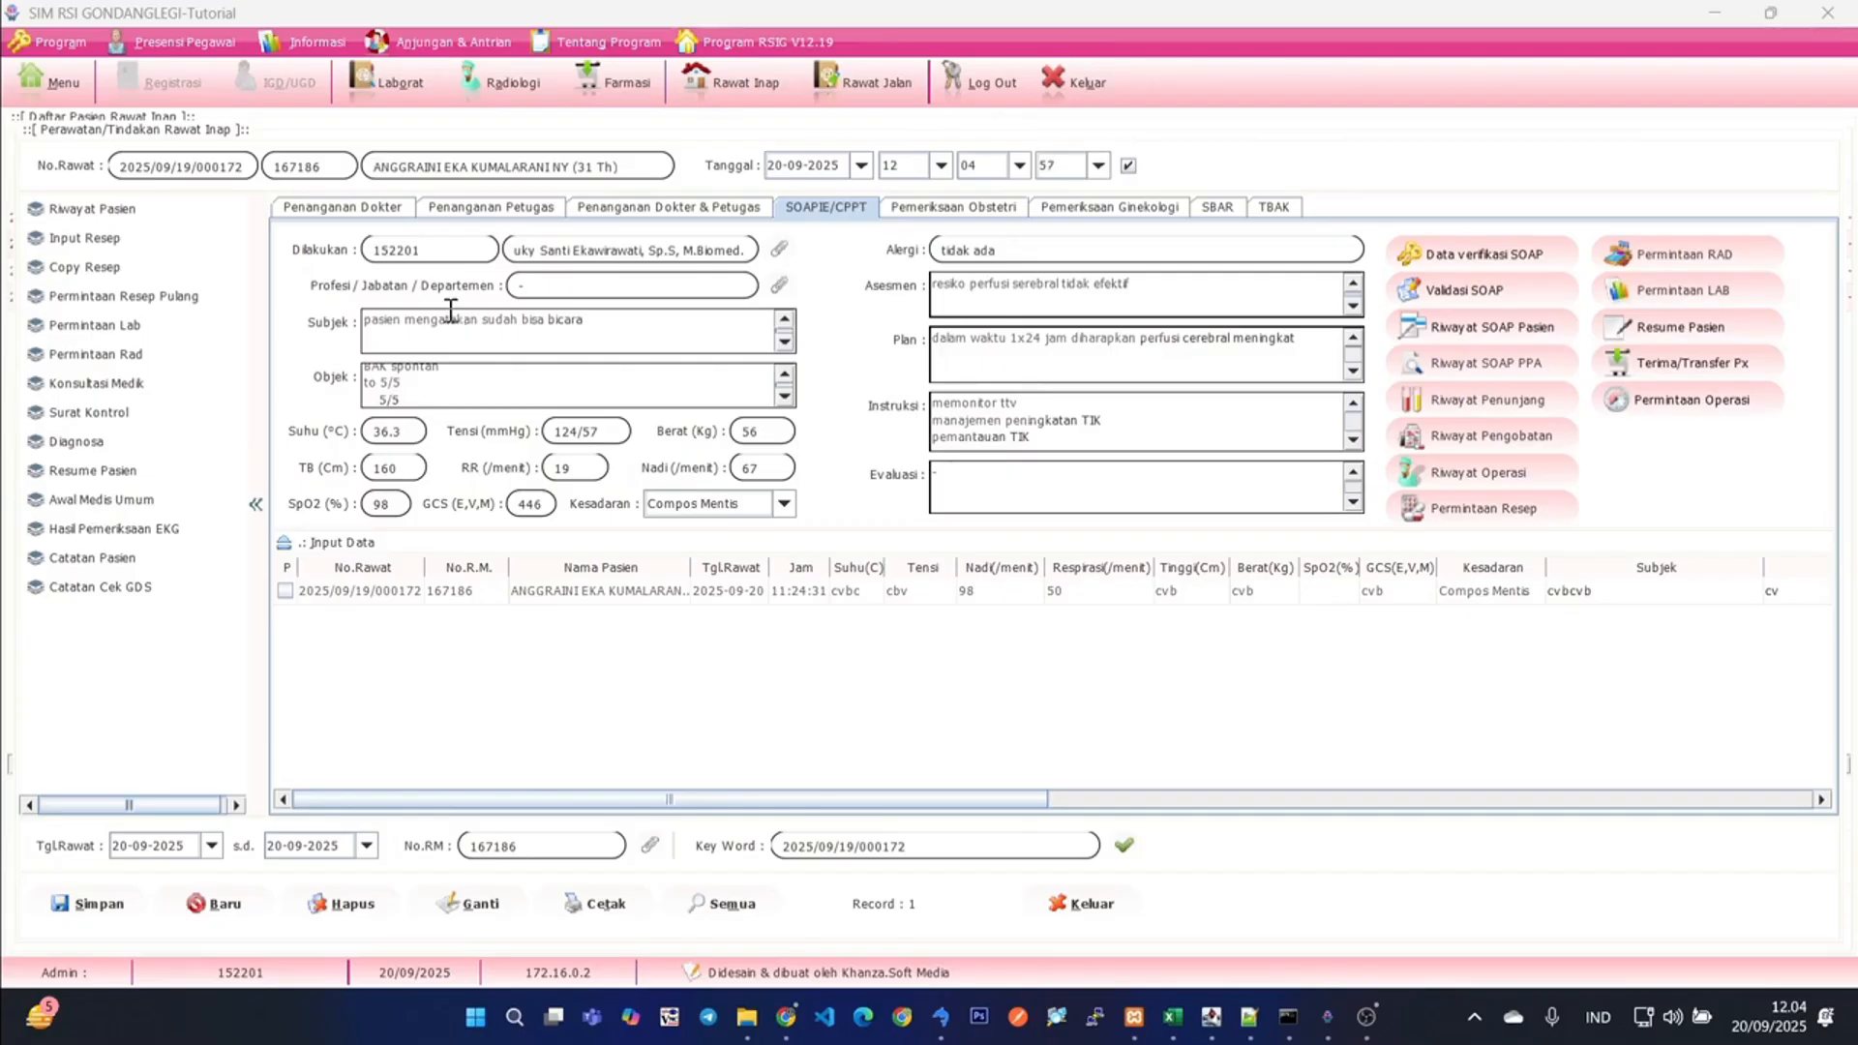
- Start an Awal Medis Umum assessment with FDFSD as Keluhan Utama and SDF as both Riwayat Penyakit Sekarang and Riwayat Penyakit Keluarga
click(101, 500)
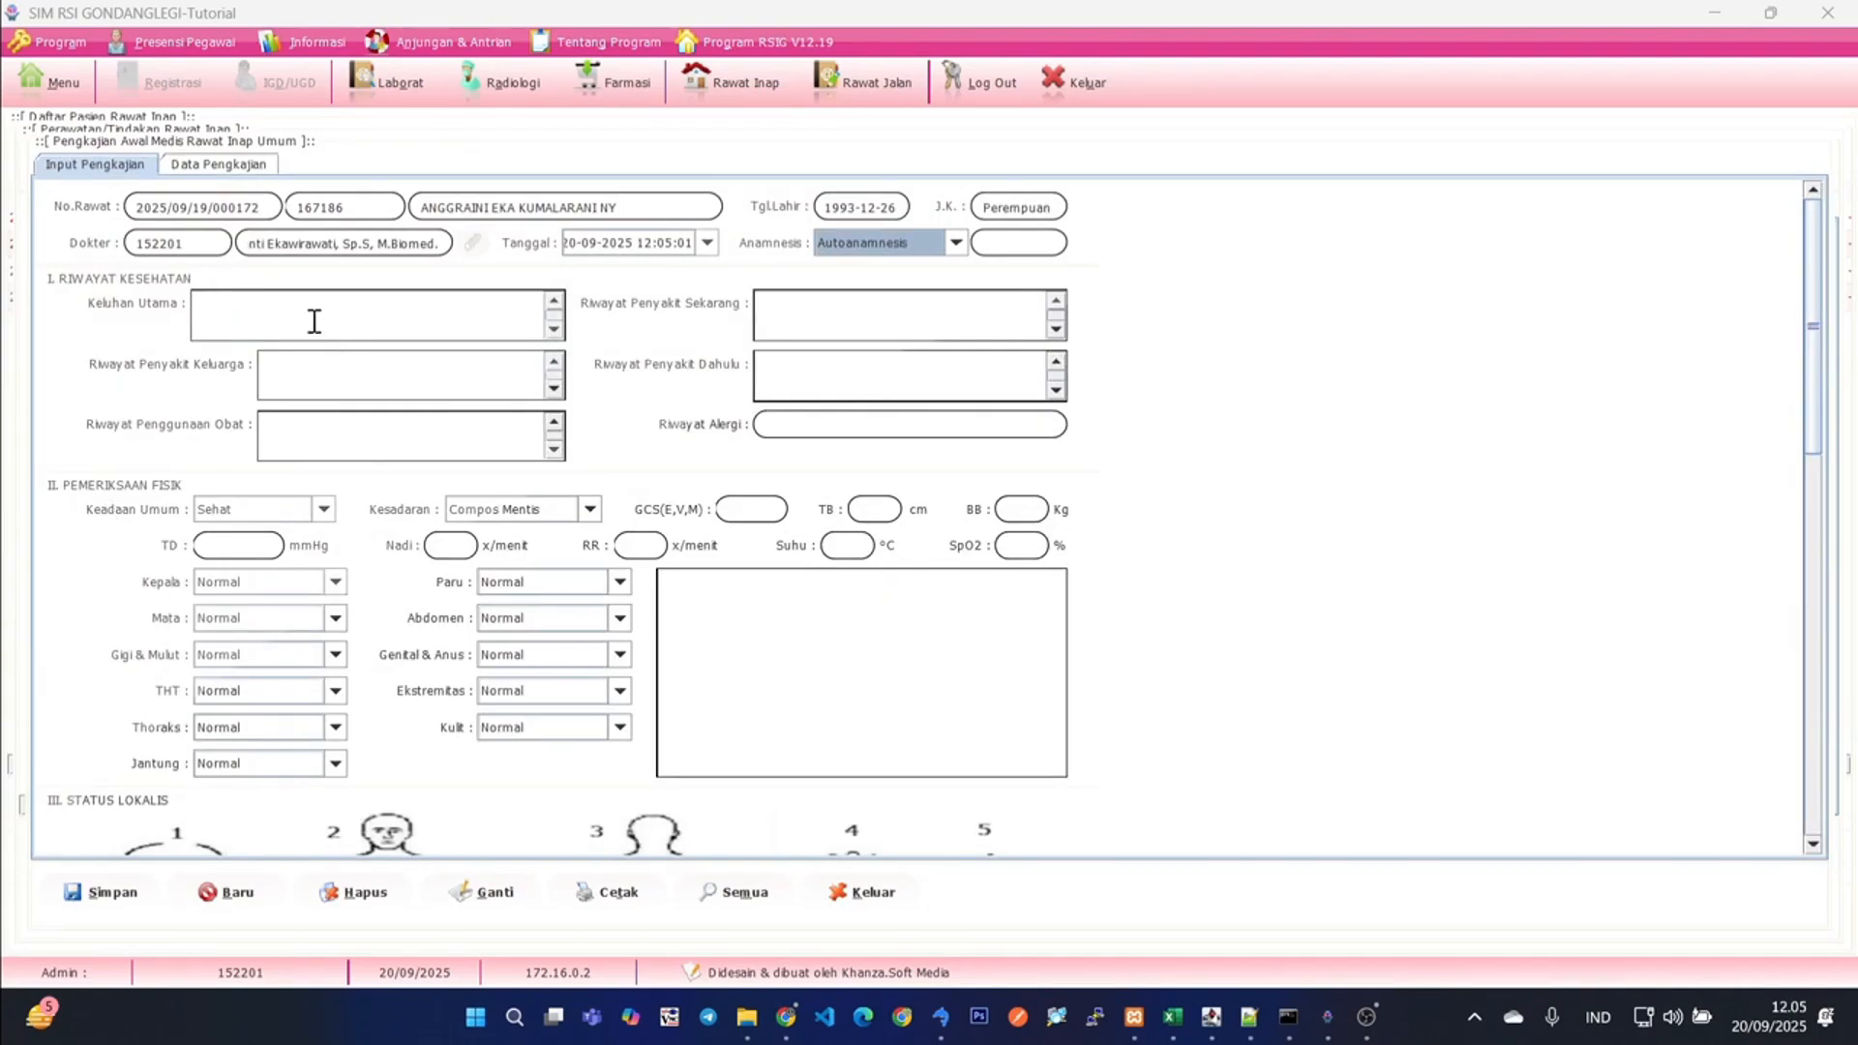
click(313, 323)
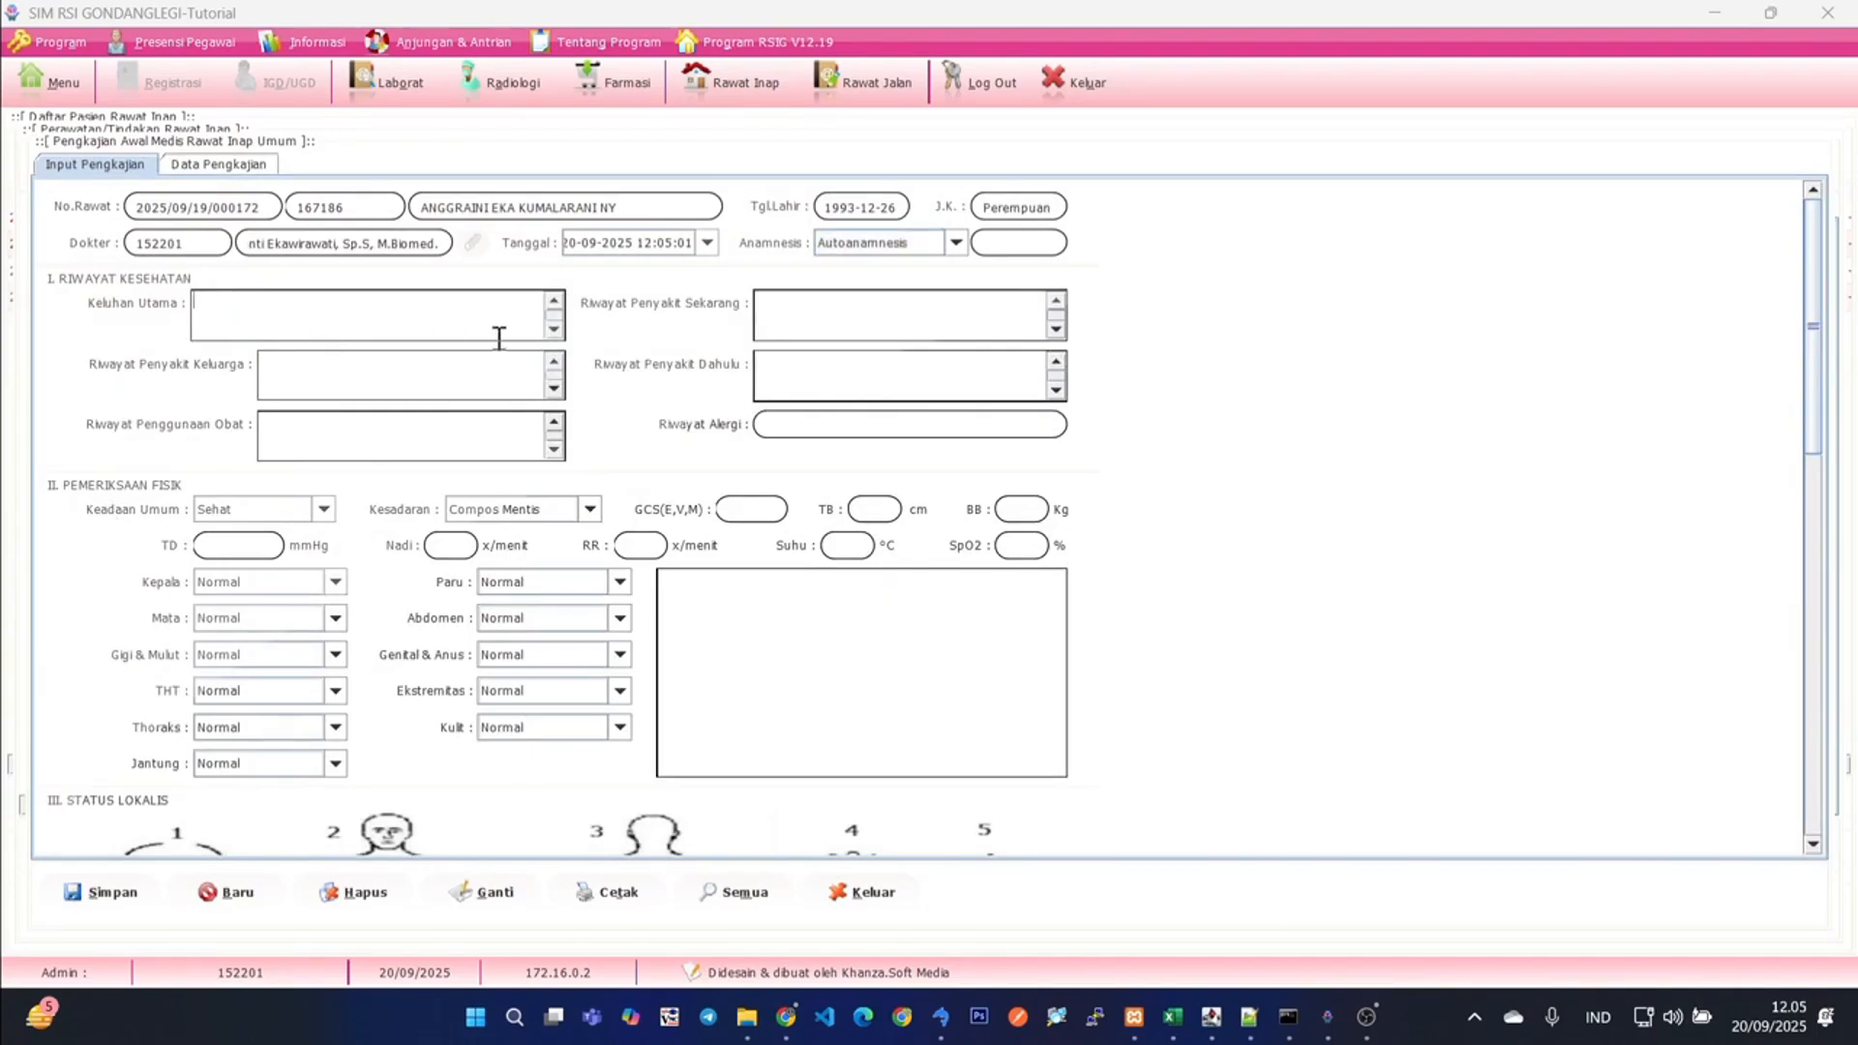
click(872, 328)
click(273, 320)
text(FDFSD)
click(924, 329)
text(SDF)
click(504, 363)
text(SDF)
- Enter SDFSDF for Riwayat Penyakit Dahulu, Riwayat Penggunaan Obat and Riwayat Alergi
click(811, 379)
text(SDFSDF)
click(403, 432)
text(SDFSDF)
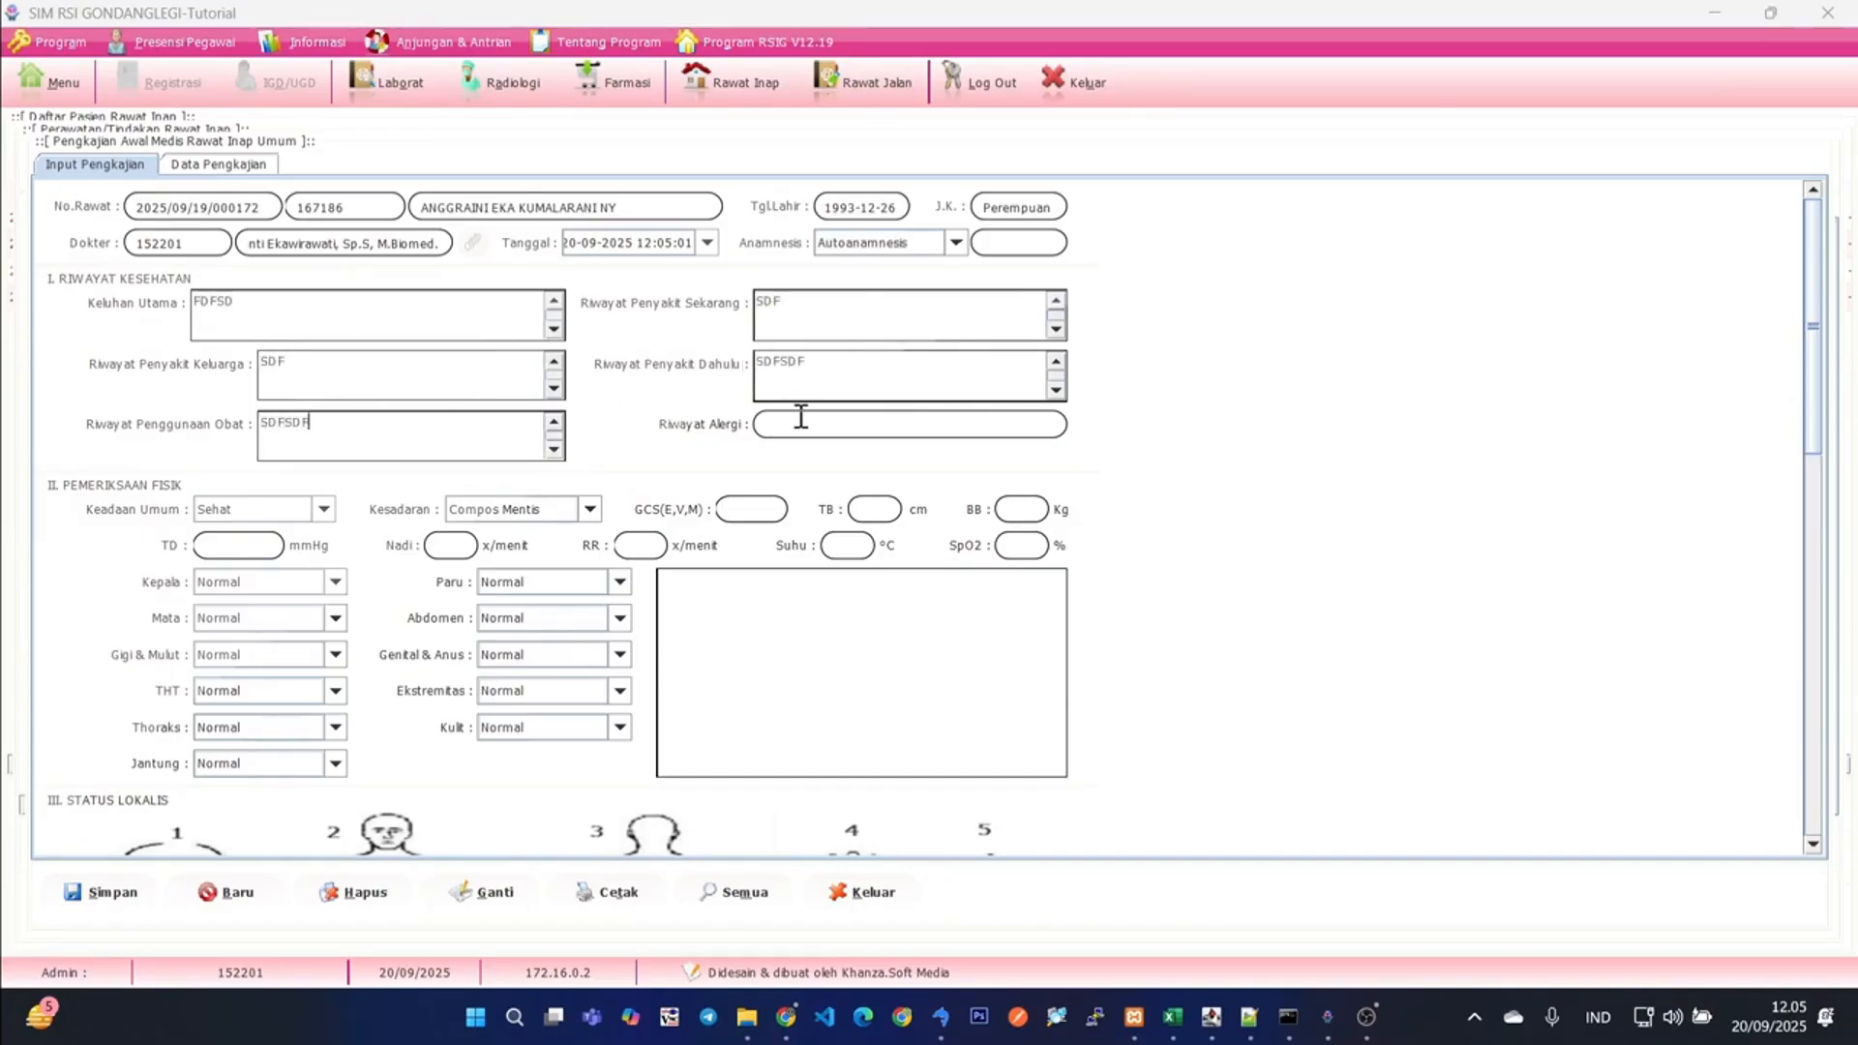
click(801, 417)
text(SDFSDF)
- Fill the physical examination with SDF for GCS and SDFSD for TB, and save the assessment
click(776, 507)
text(SDF)
click(871, 508)
text(SDFSD)
scroll(768, 552, down, 1)
scroll(768, 552, down, 2)
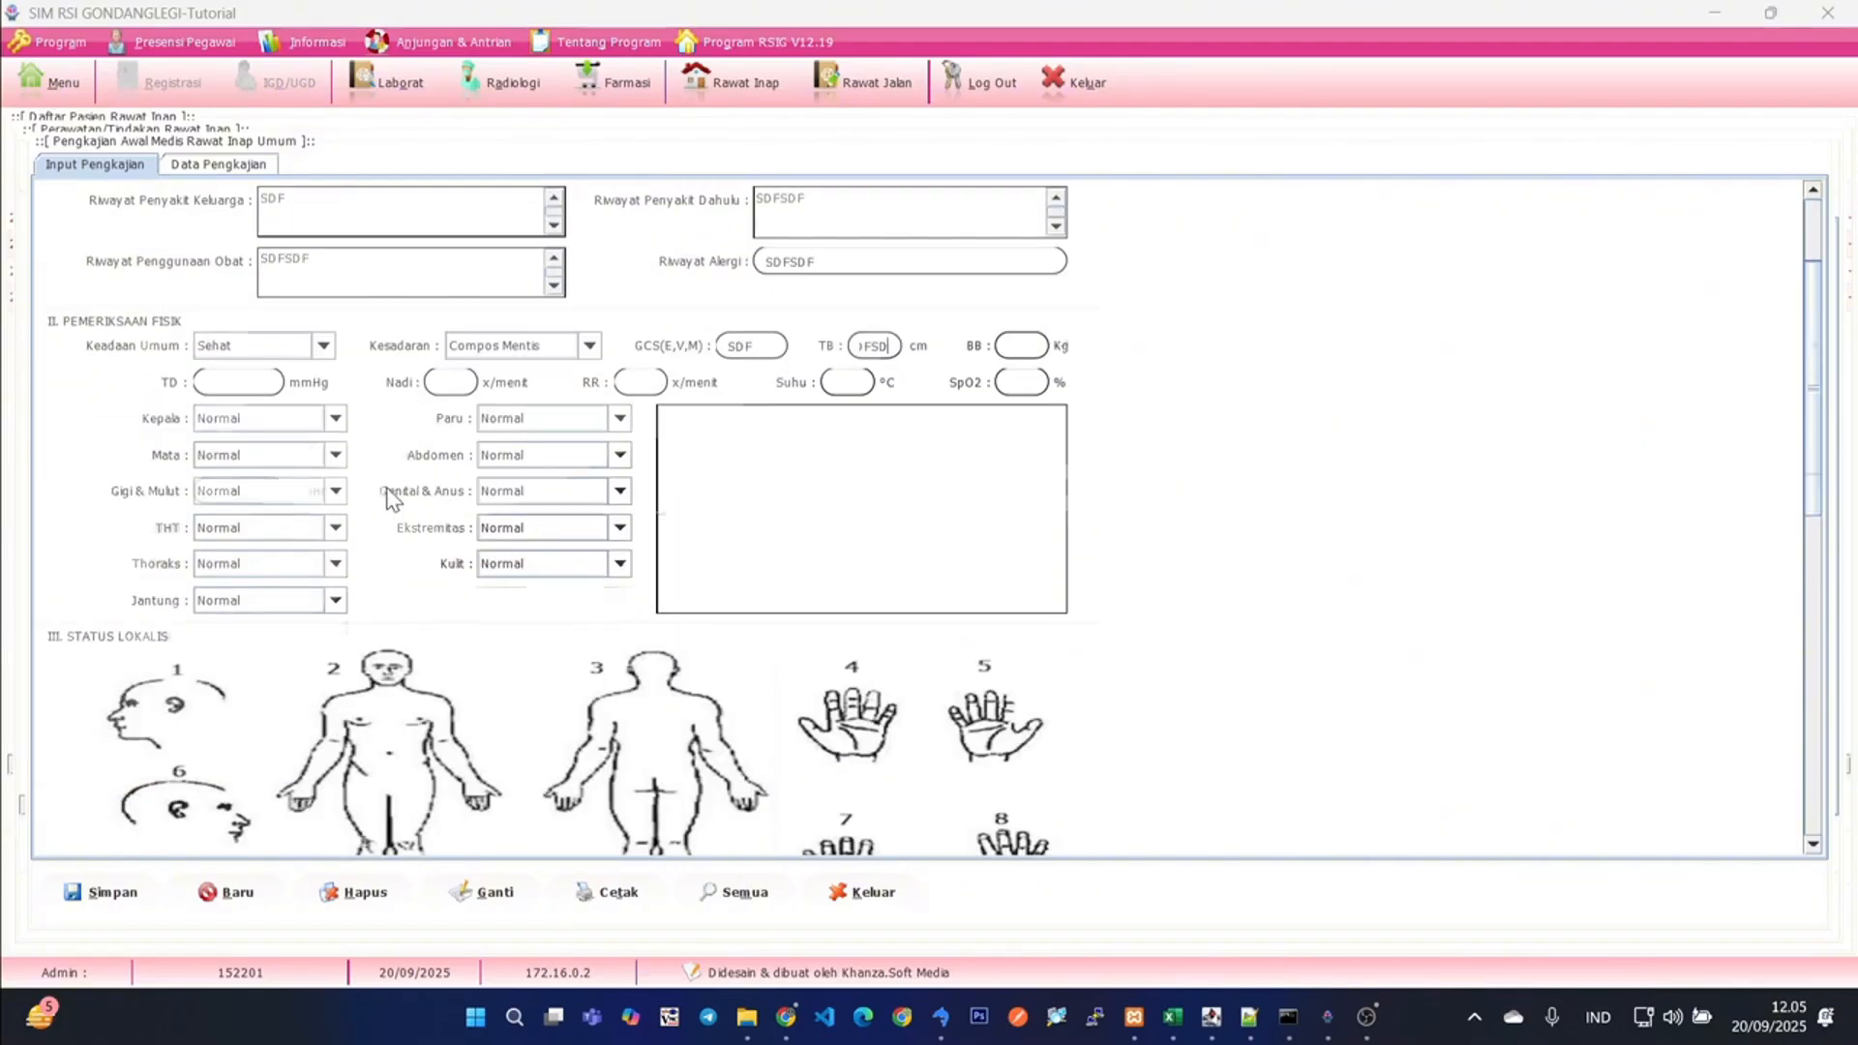
scroll(392, 498, up, 3)
click(114, 892)
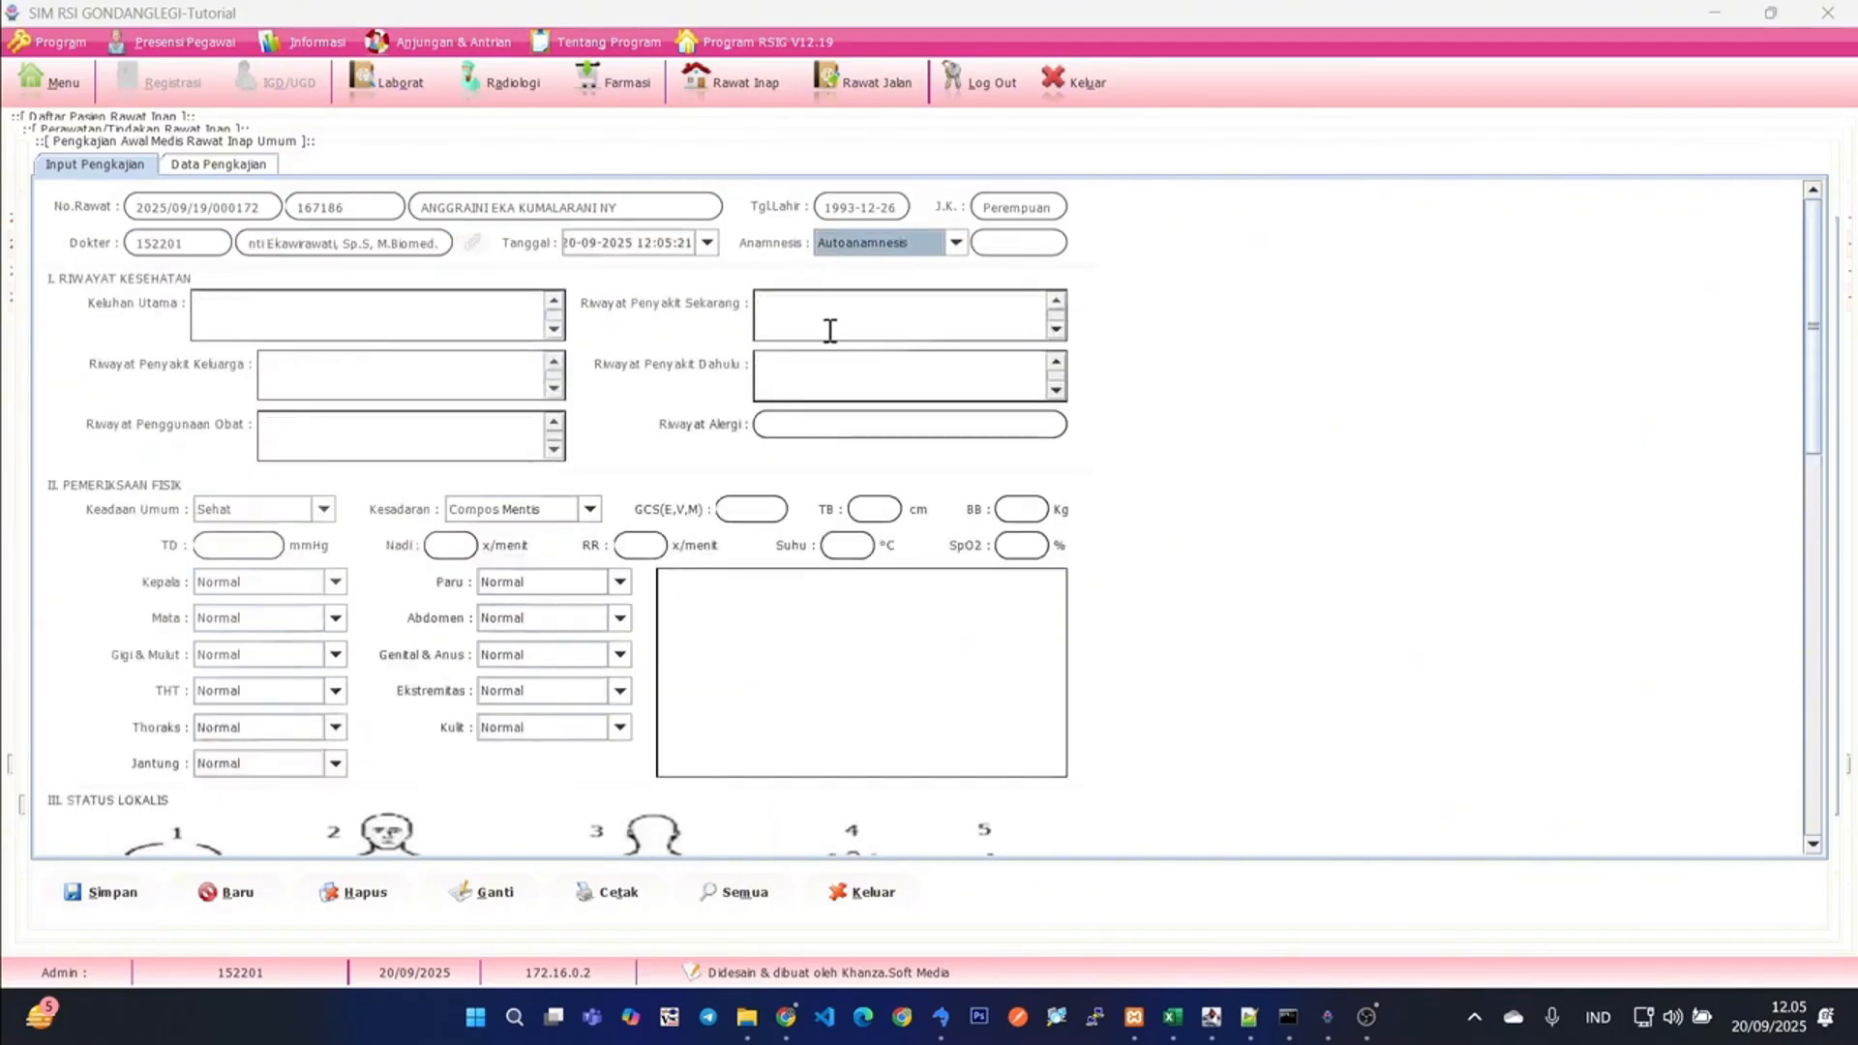
- Set Anamnesis to Alloanamnesis with DFSDF as its detail, and try to save the otherwise empty assessment
click(956, 243)
click(942, 282)
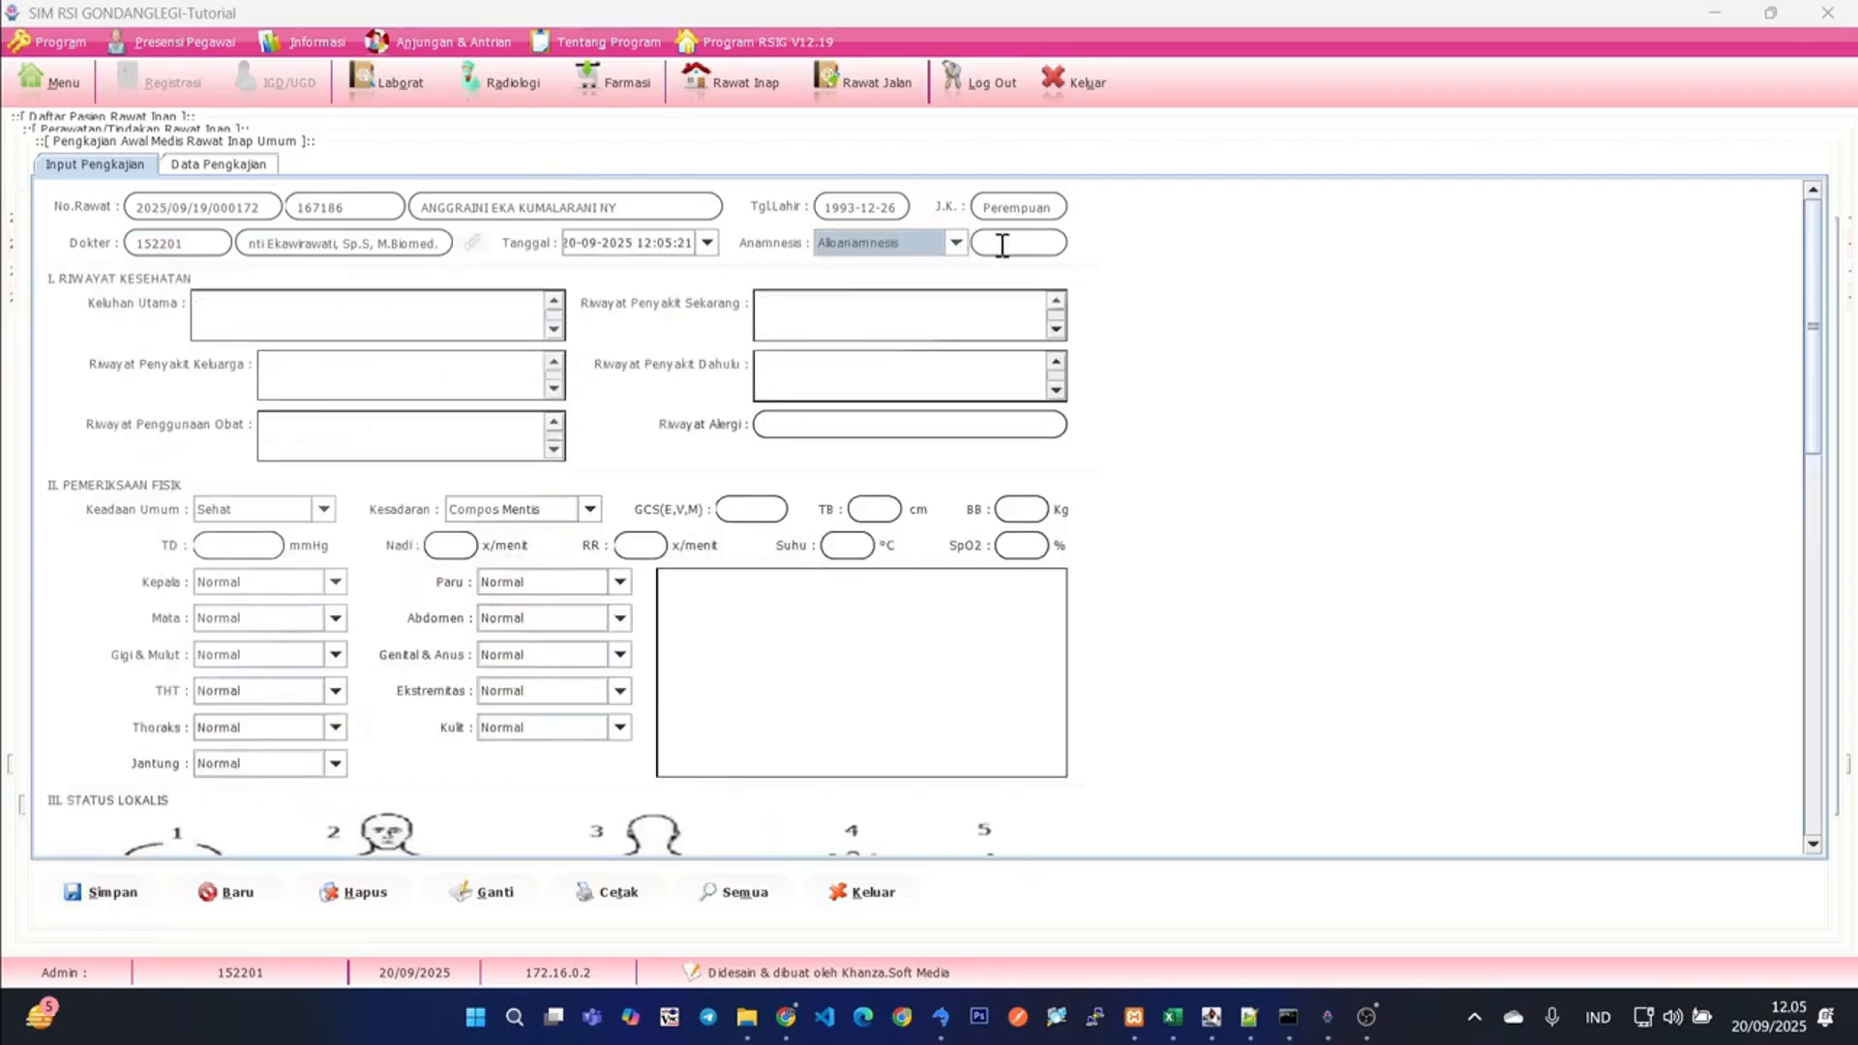
click(1002, 245)
text(DFSDF)
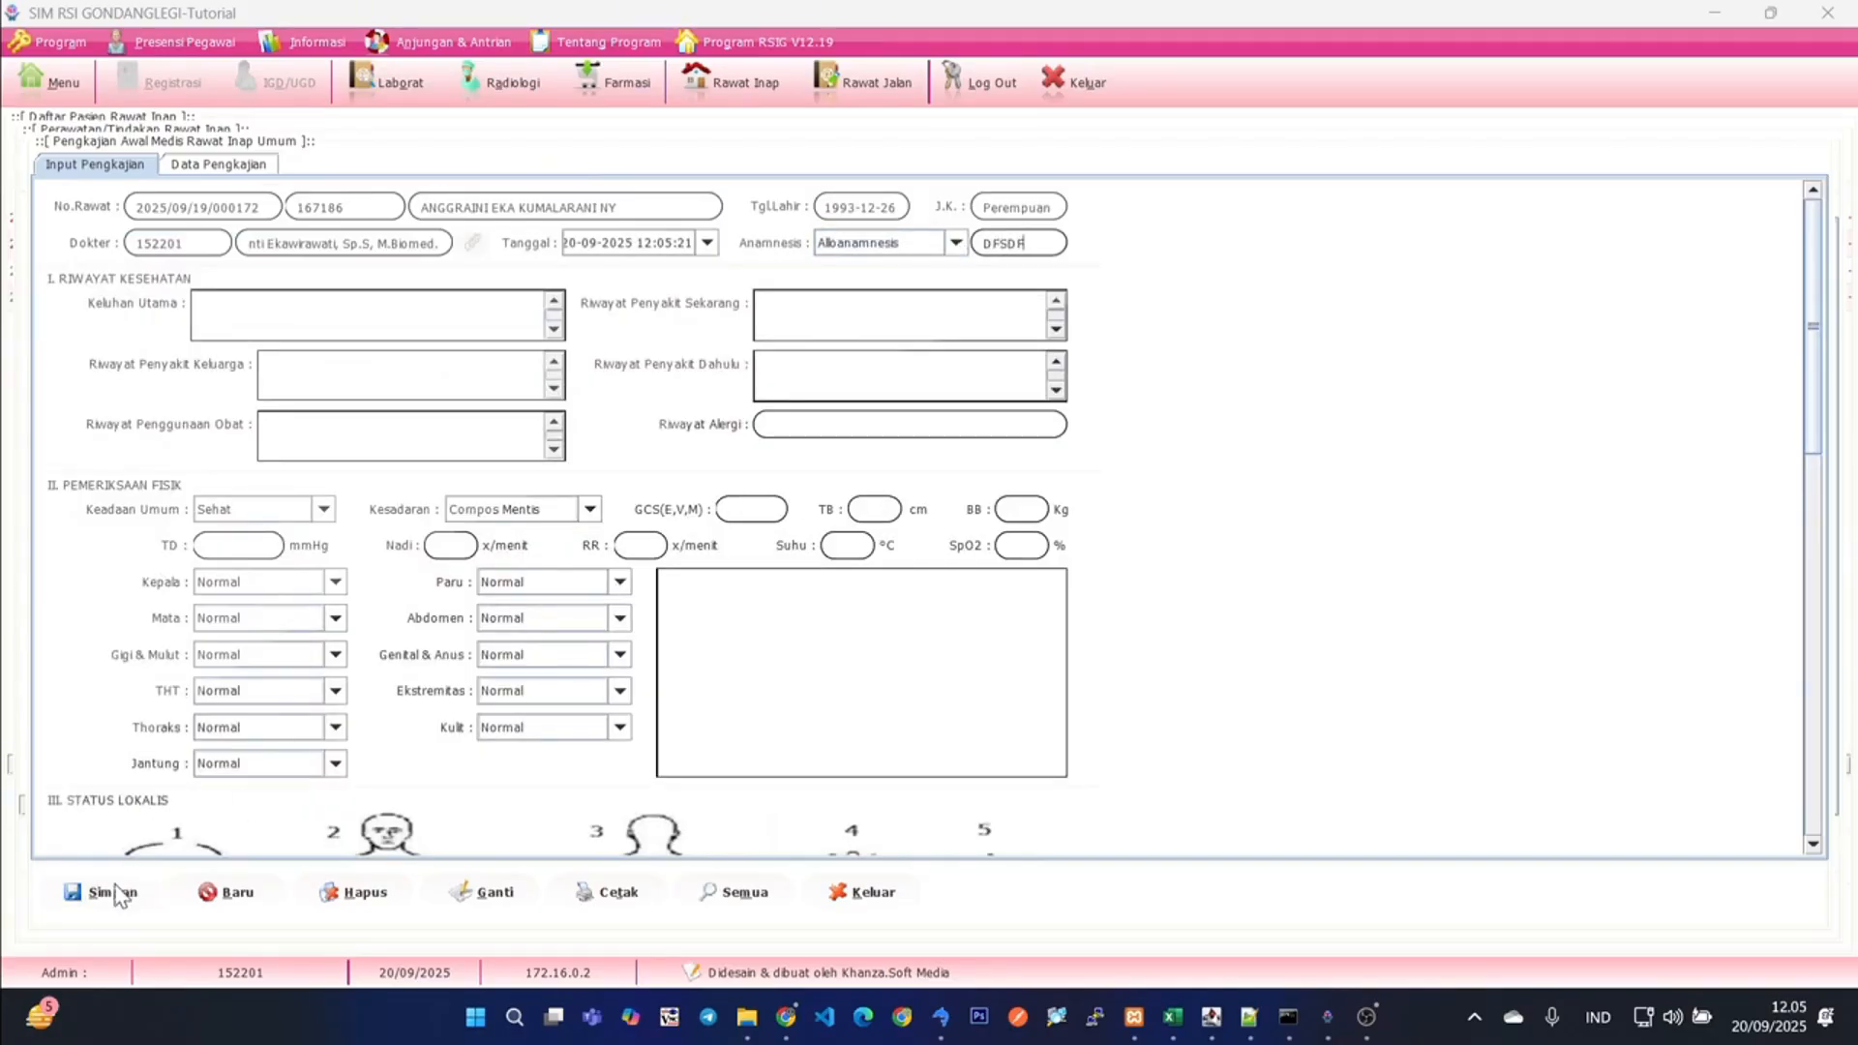
click(112, 893)
click(929, 524)
- Enter SDF in all six Riwayat Kesehatan fields, from Keluhan Utama to Riwayat Alergi
click(351, 329)
text(SDF)
click(833, 317)
text(SDF)
click(334, 375)
text(SDF)
click(798, 385)
text(SDF)
click(378, 440)
text(SDF)
click(800, 425)
text(SDF)
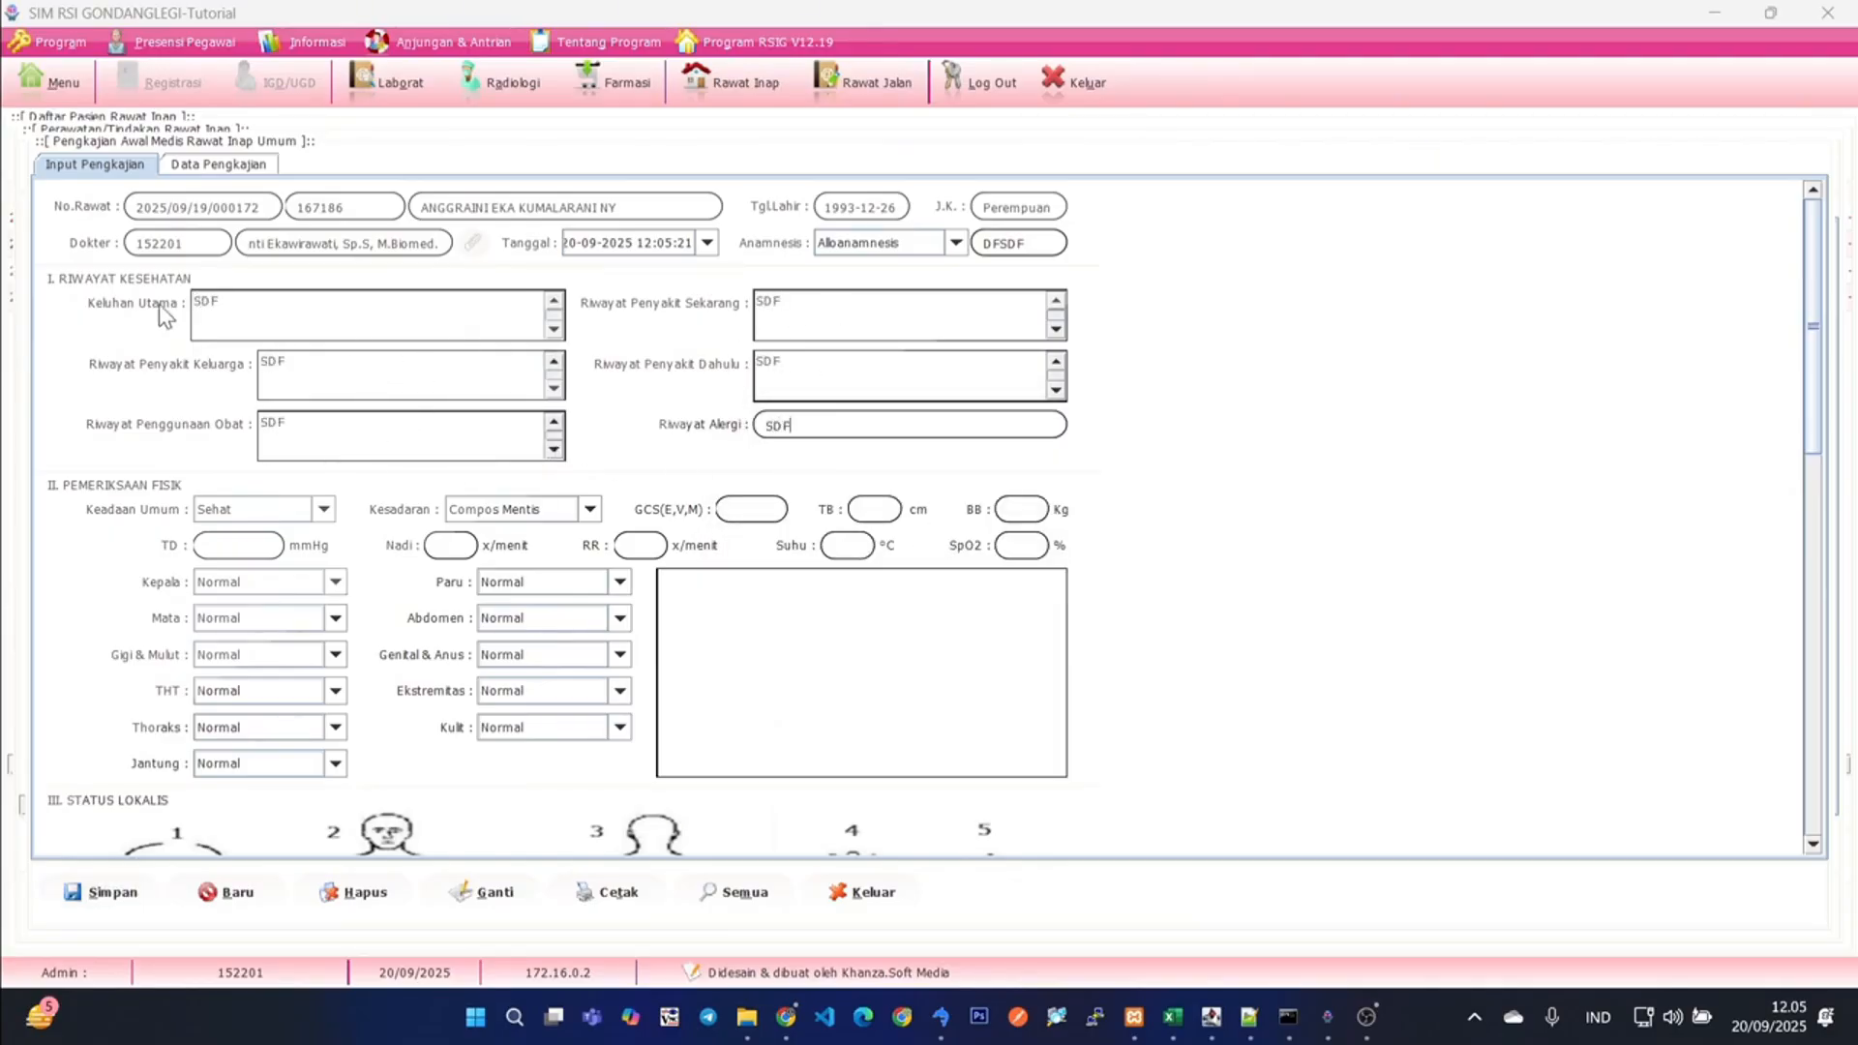
- Try to save the assessment, and select the patient's stored record in the assessment data
click(104, 888)
click(230, 170)
click(498, 217)
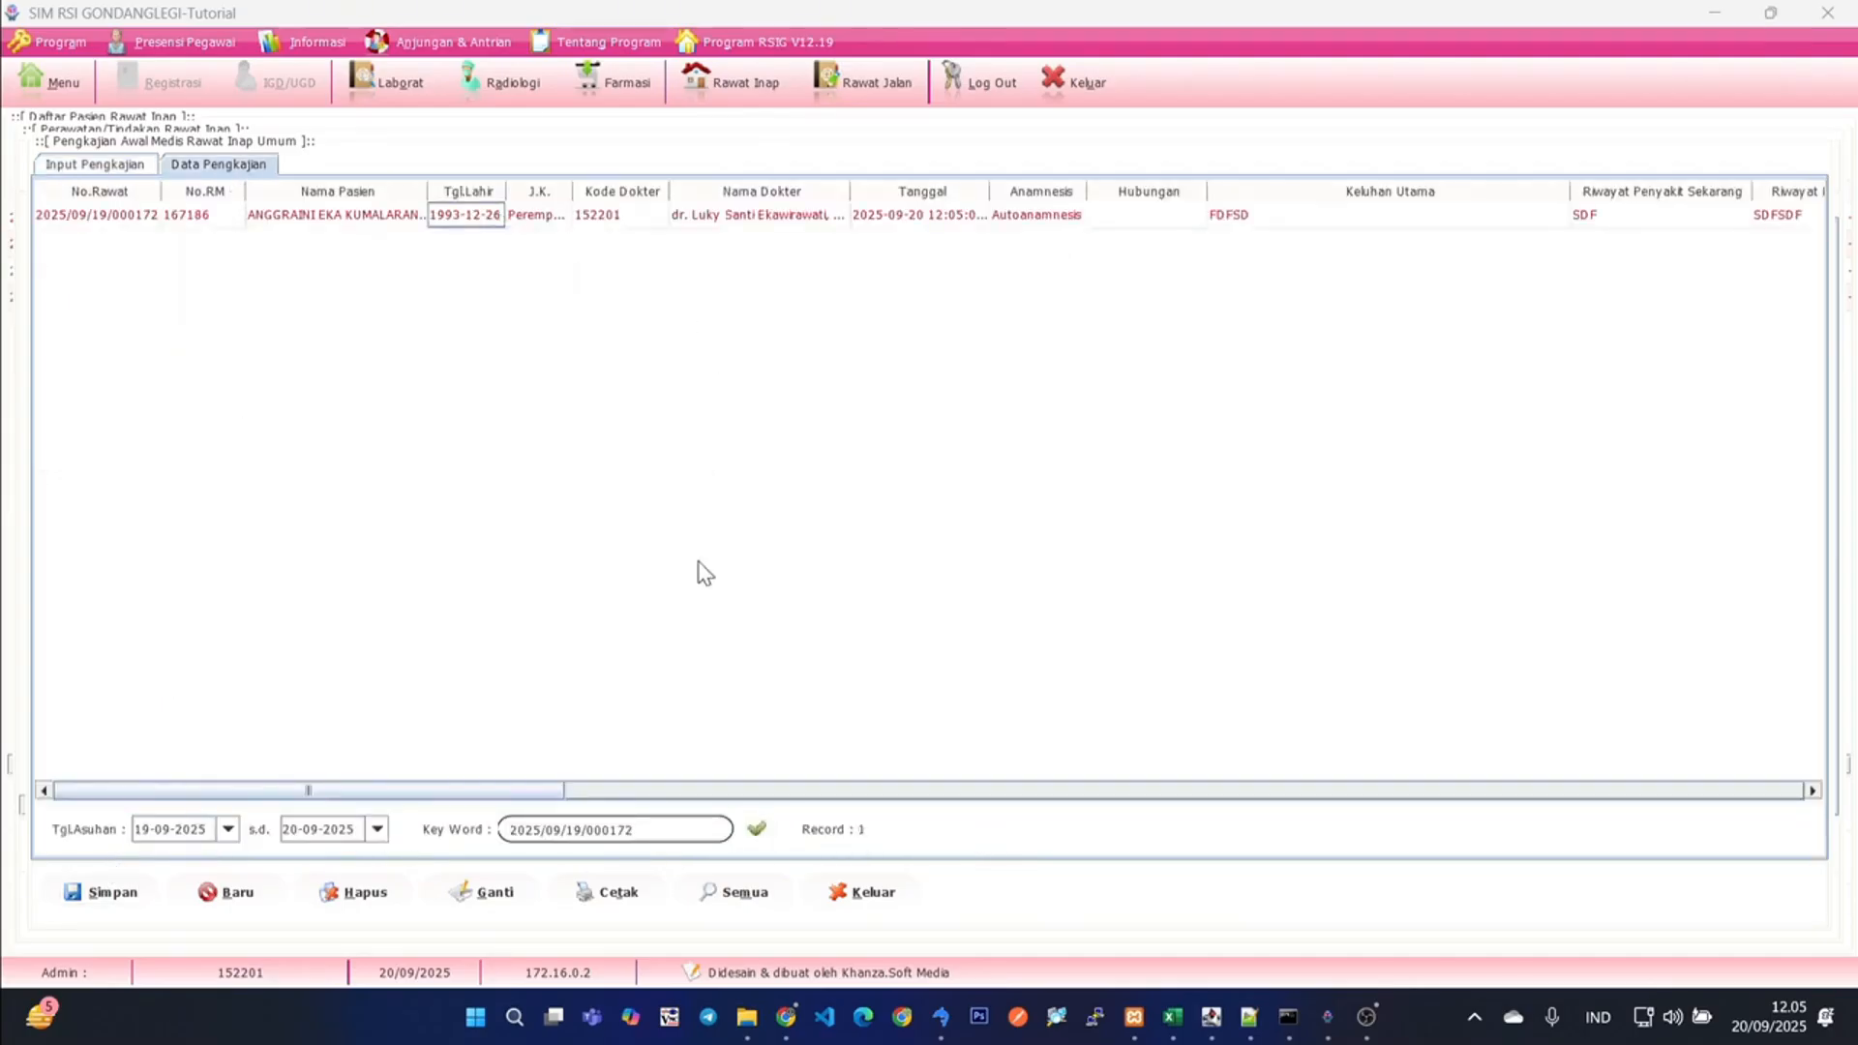
click(201, 217)
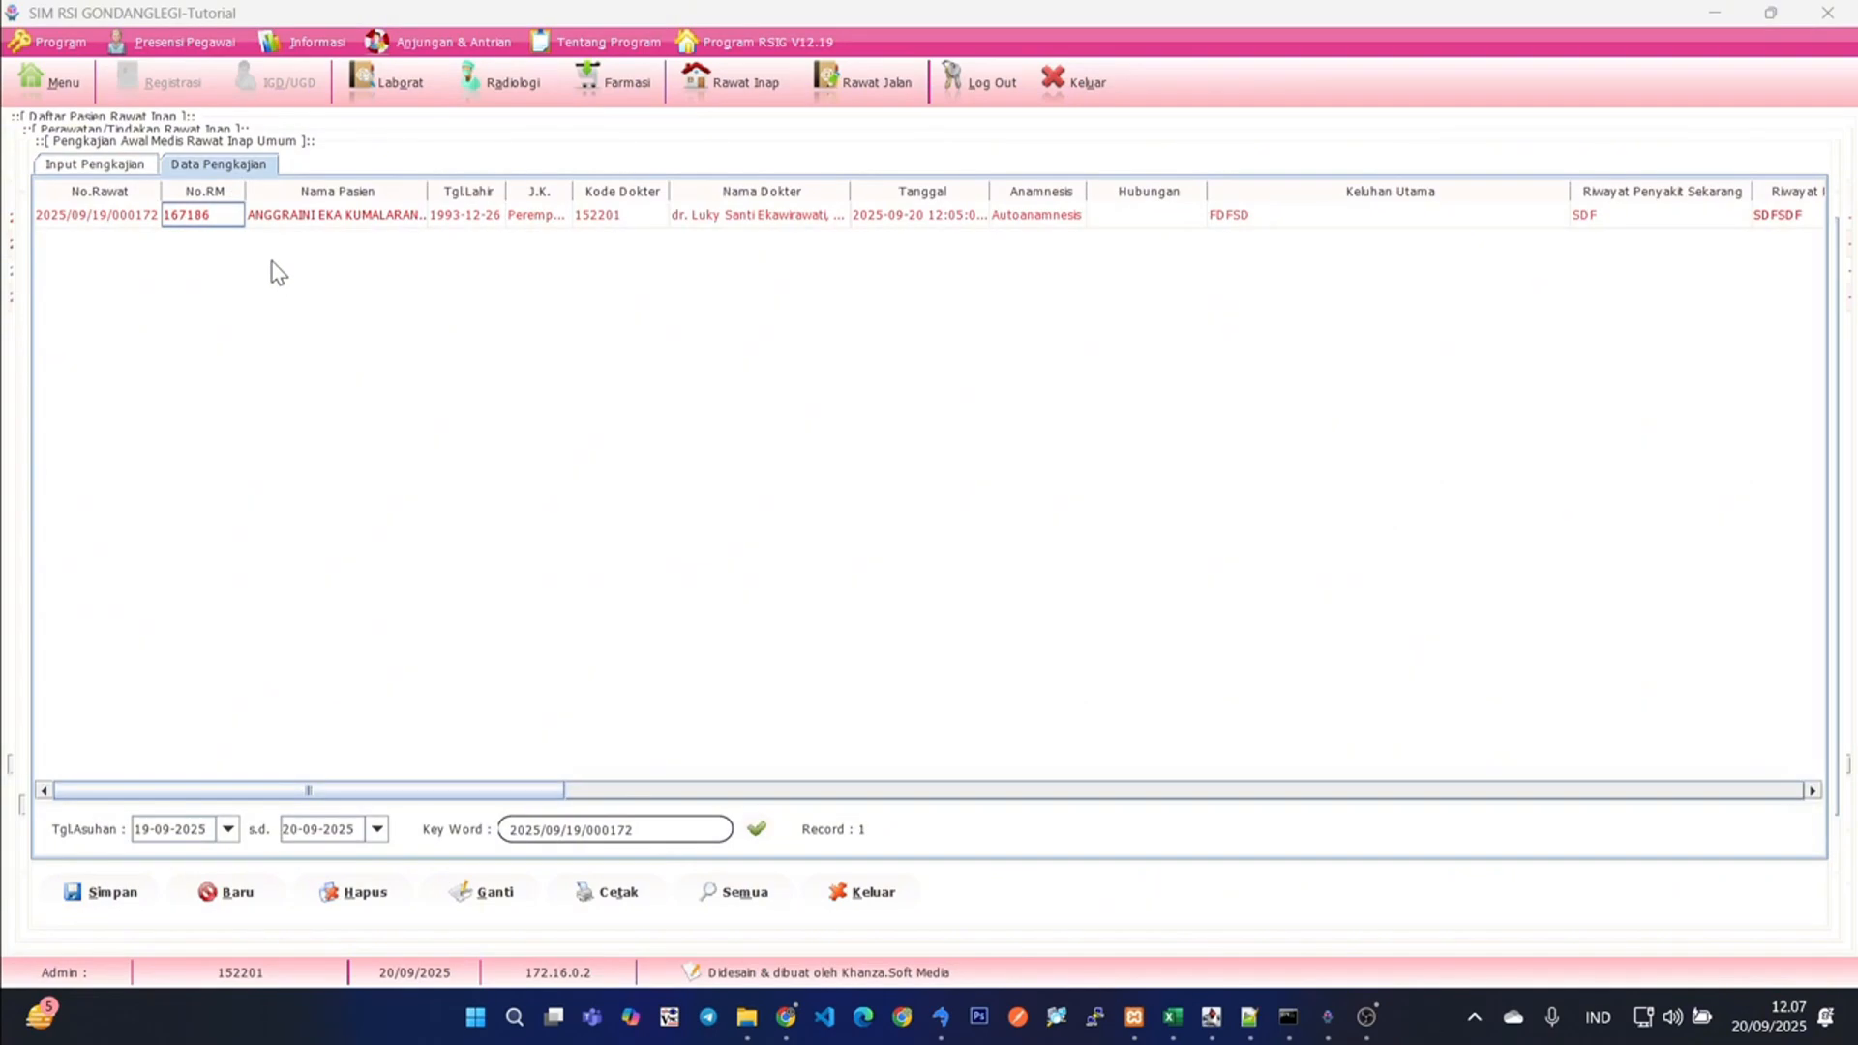
click(114, 166)
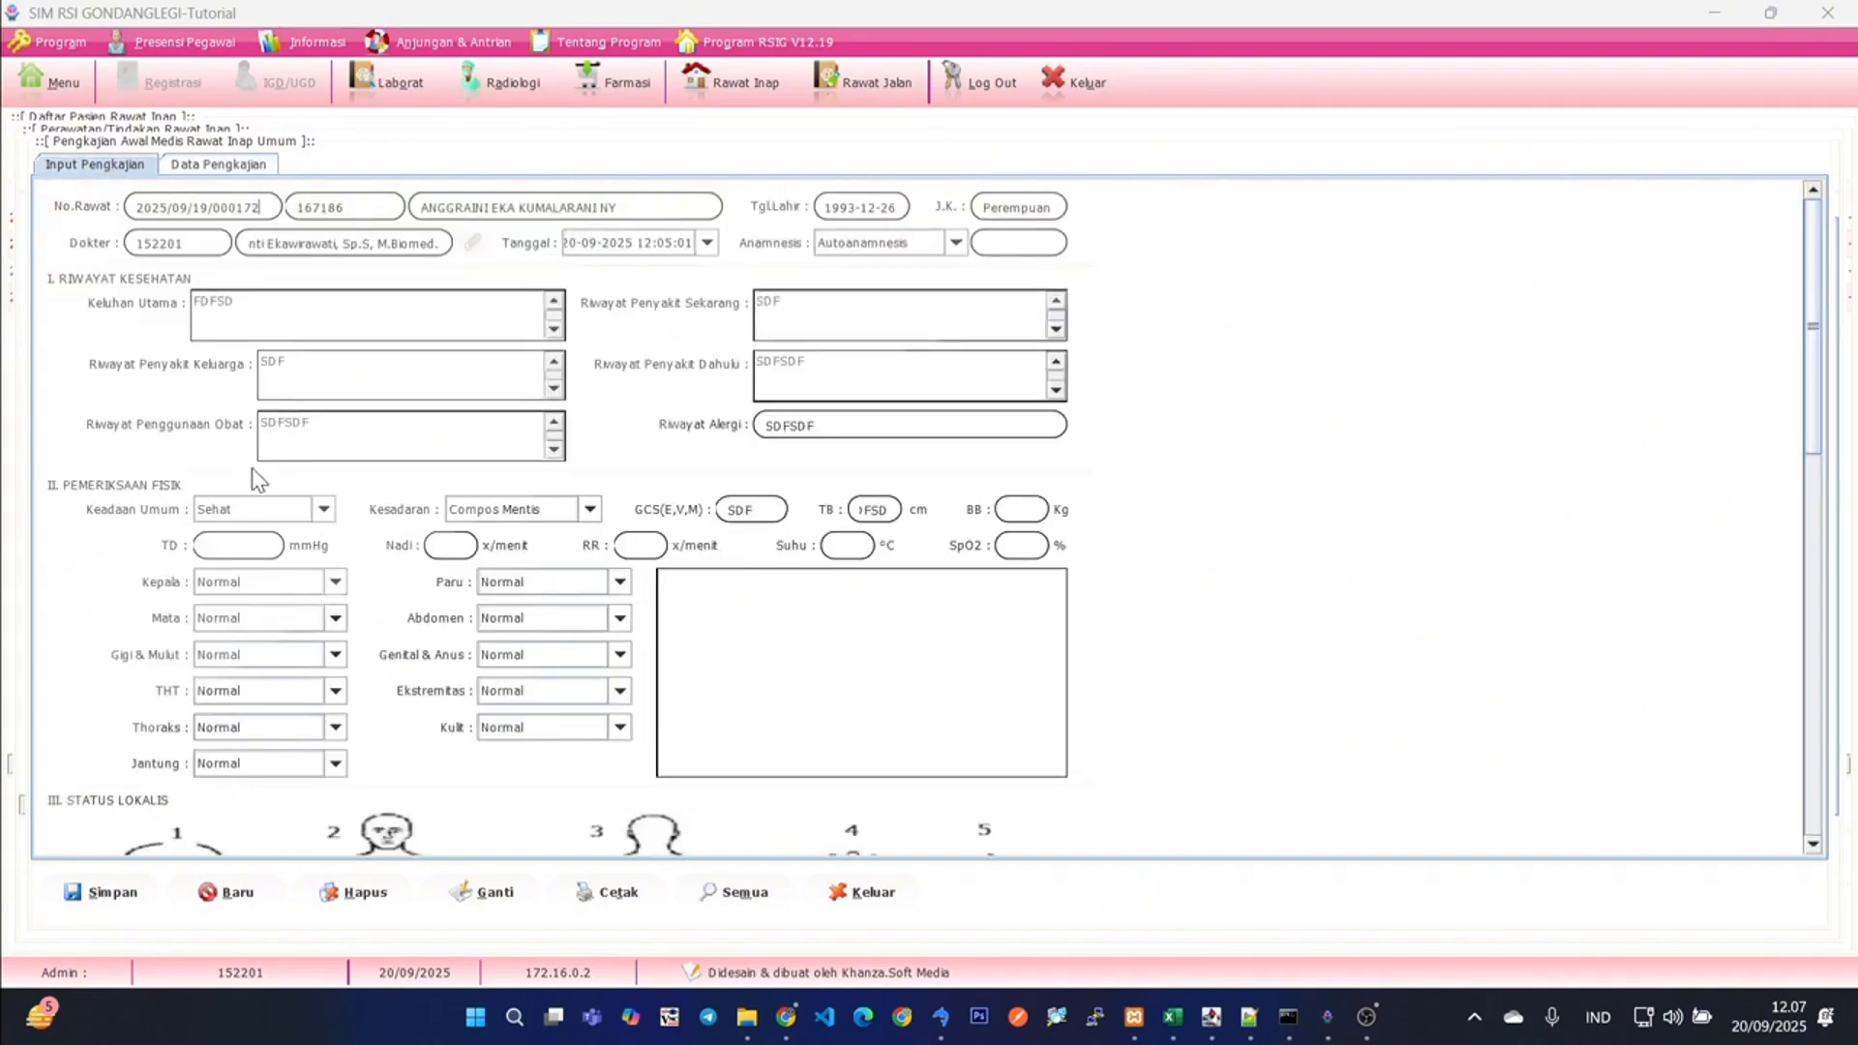
click(219, 167)
click(402, 221)
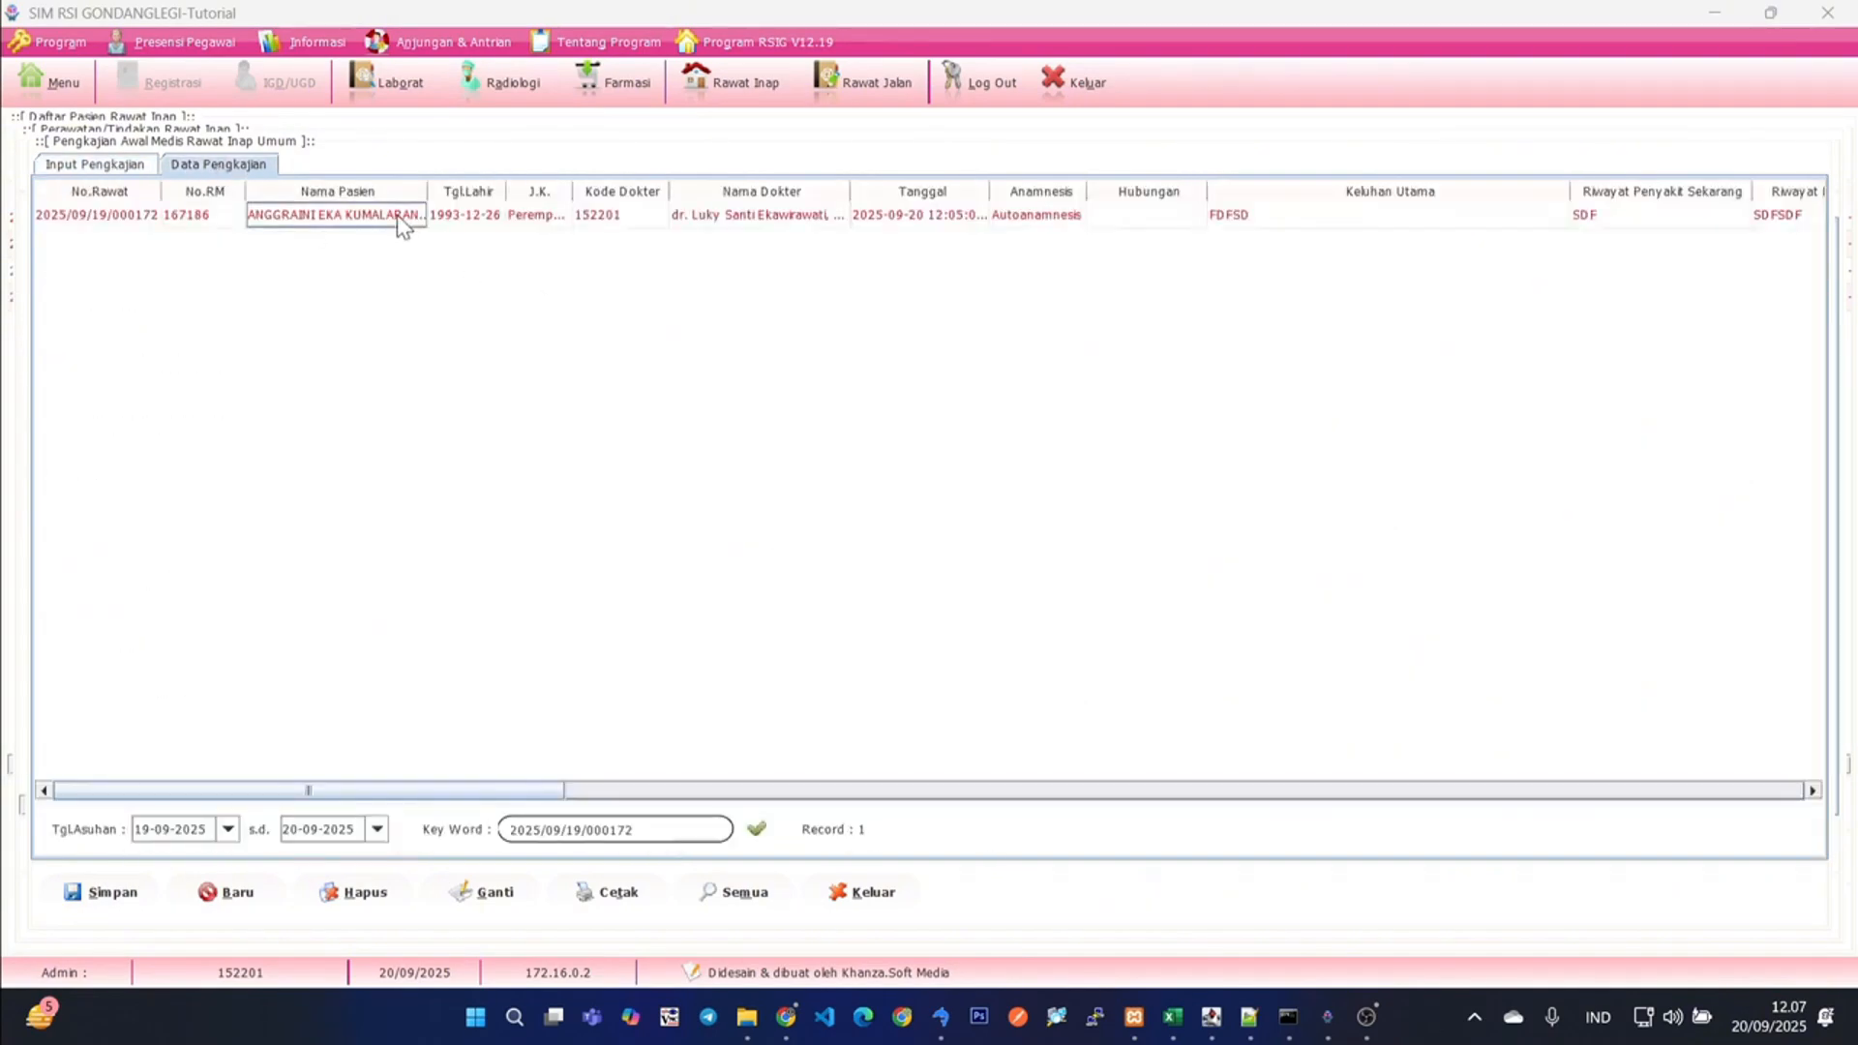
- Replace Riwayat Penyakit Sekarang in the loaded assessment with FGDFGDFGDFG and update the stored record
click(94, 166)
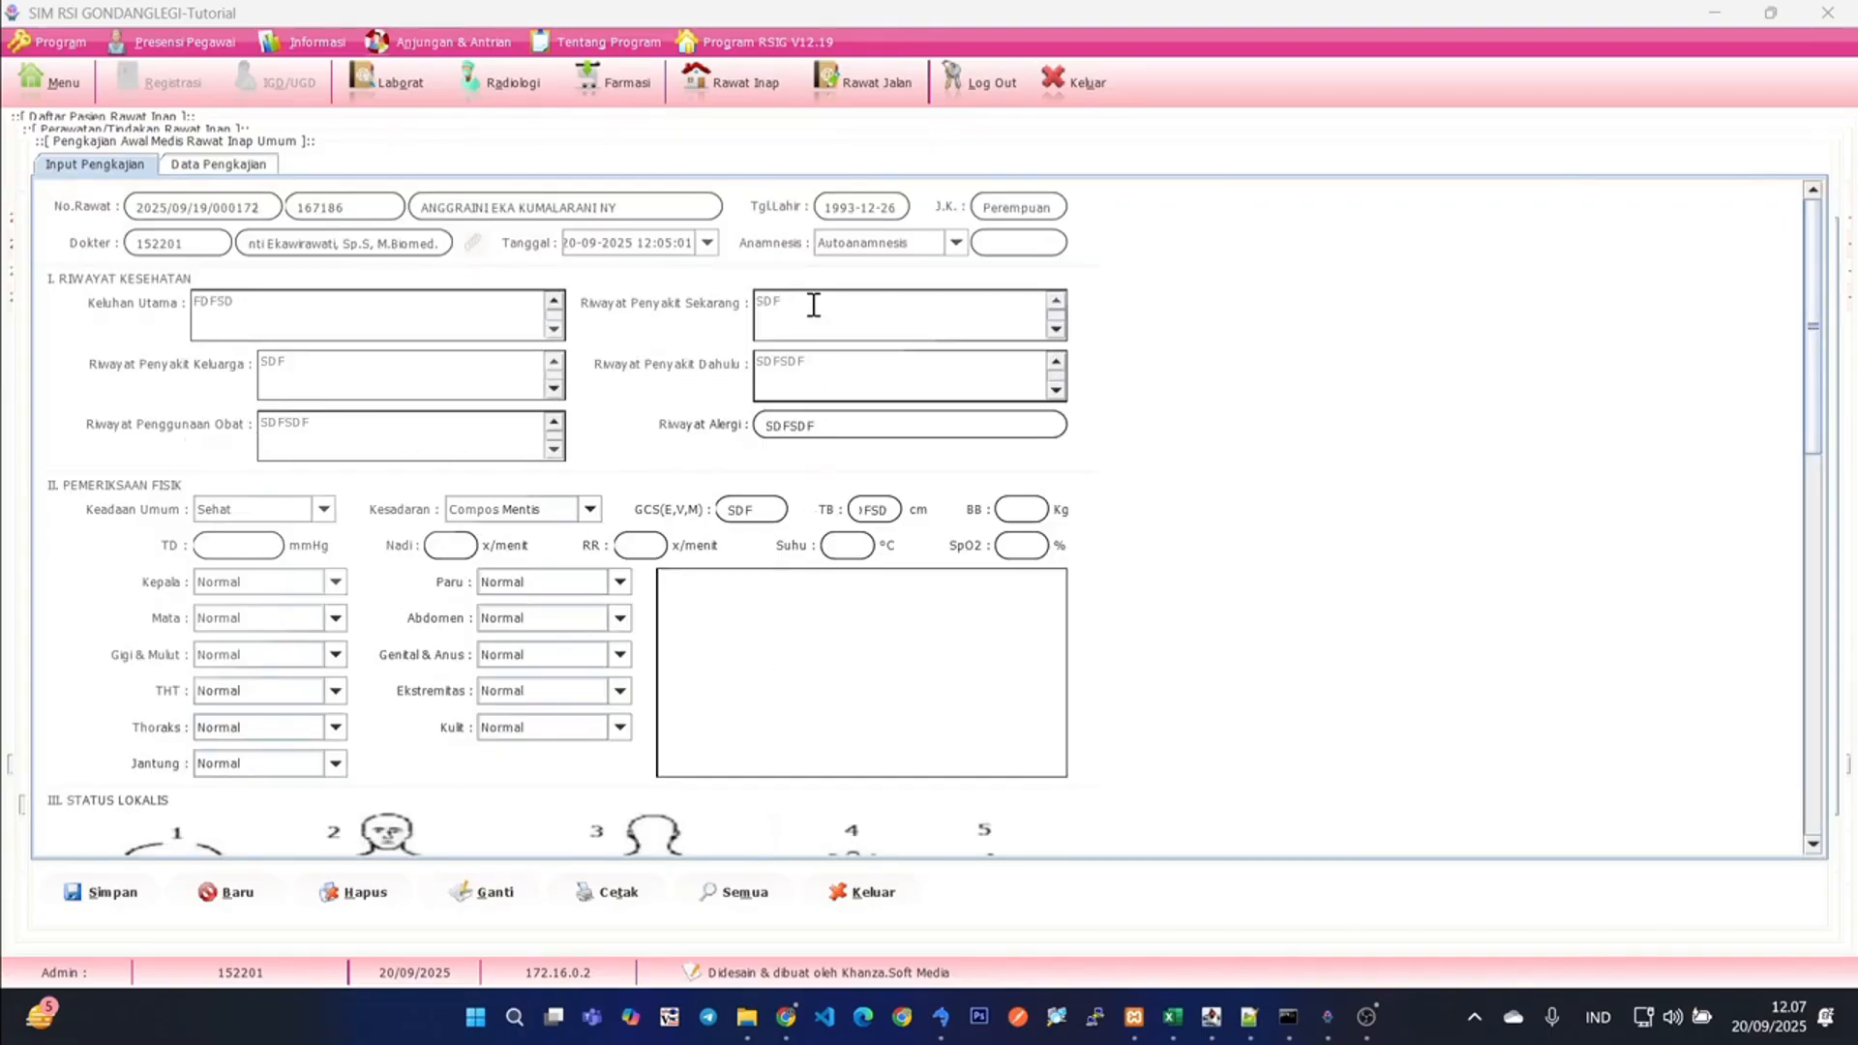
drag(798, 305, 720, 305)
text(FGDFGDFGDFG)
click(488, 891)
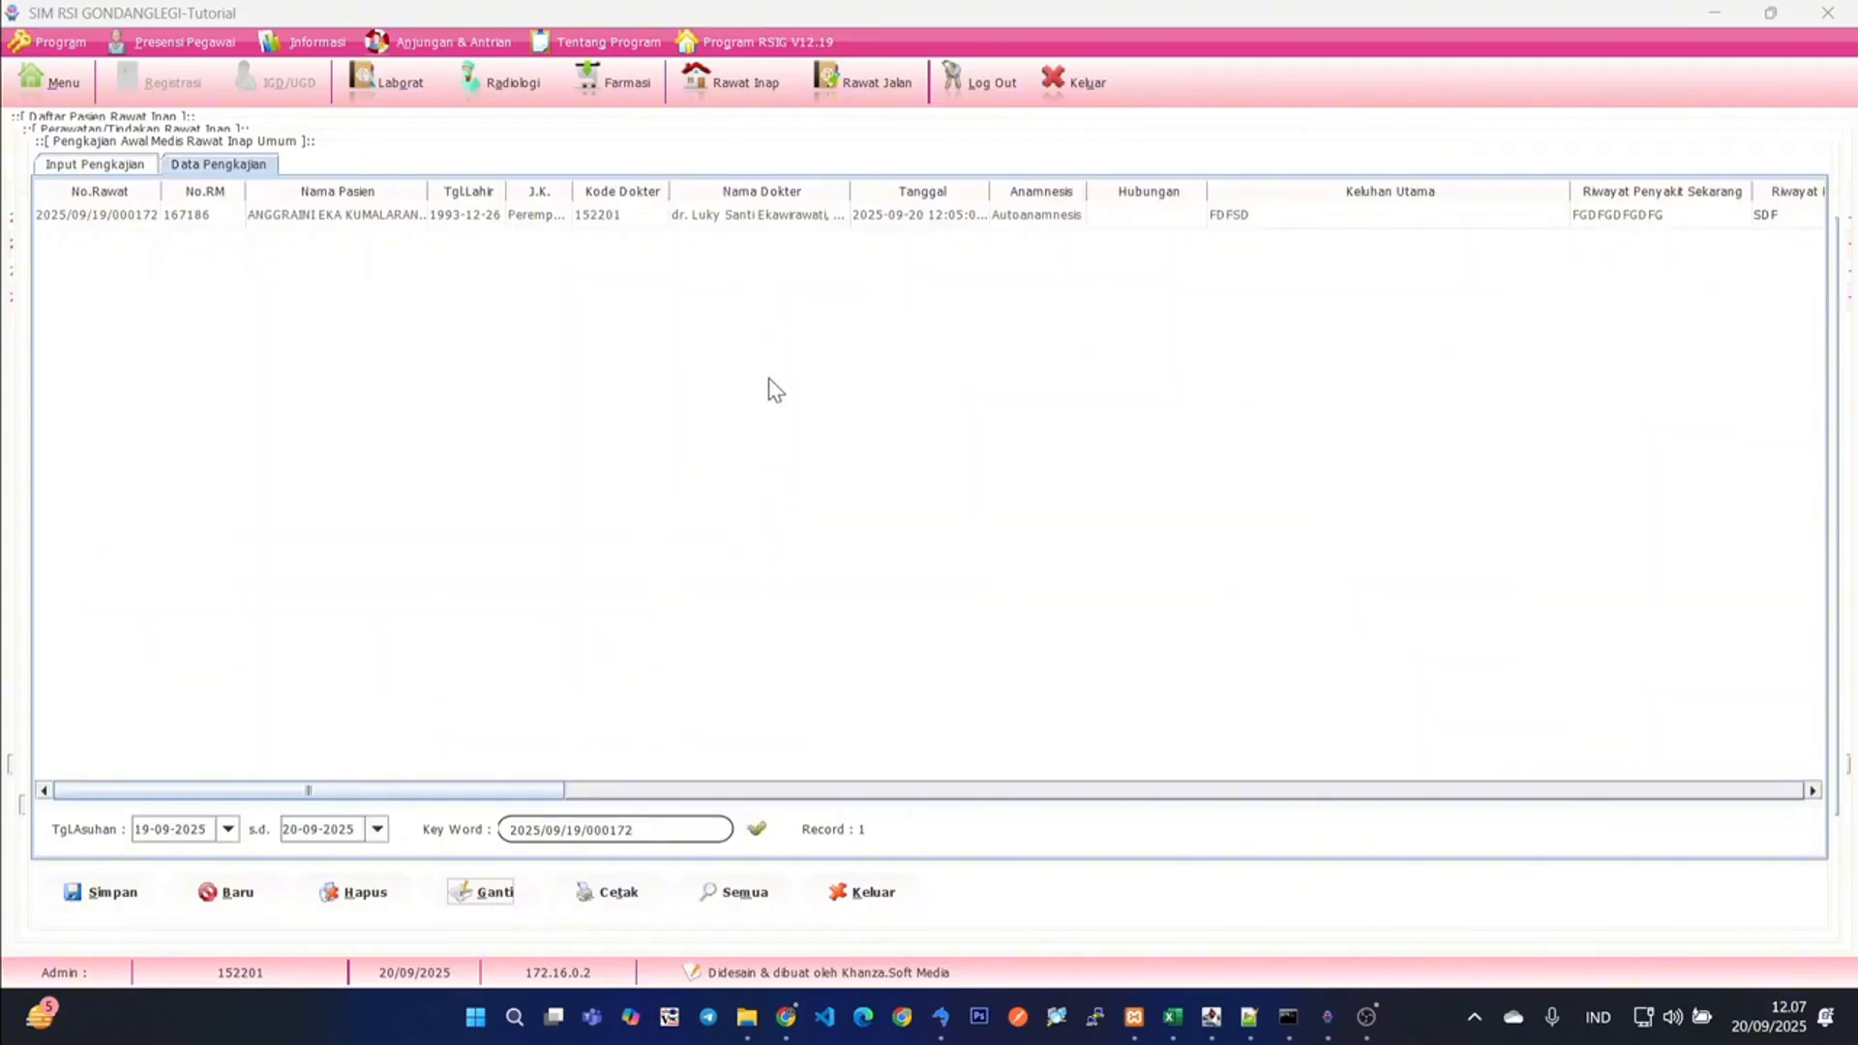
- Review the health history columns of the updated assessment record, and close the initial medical assessment
click(788, 223)
drag(523, 790, 697, 792)
click(1037, 219)
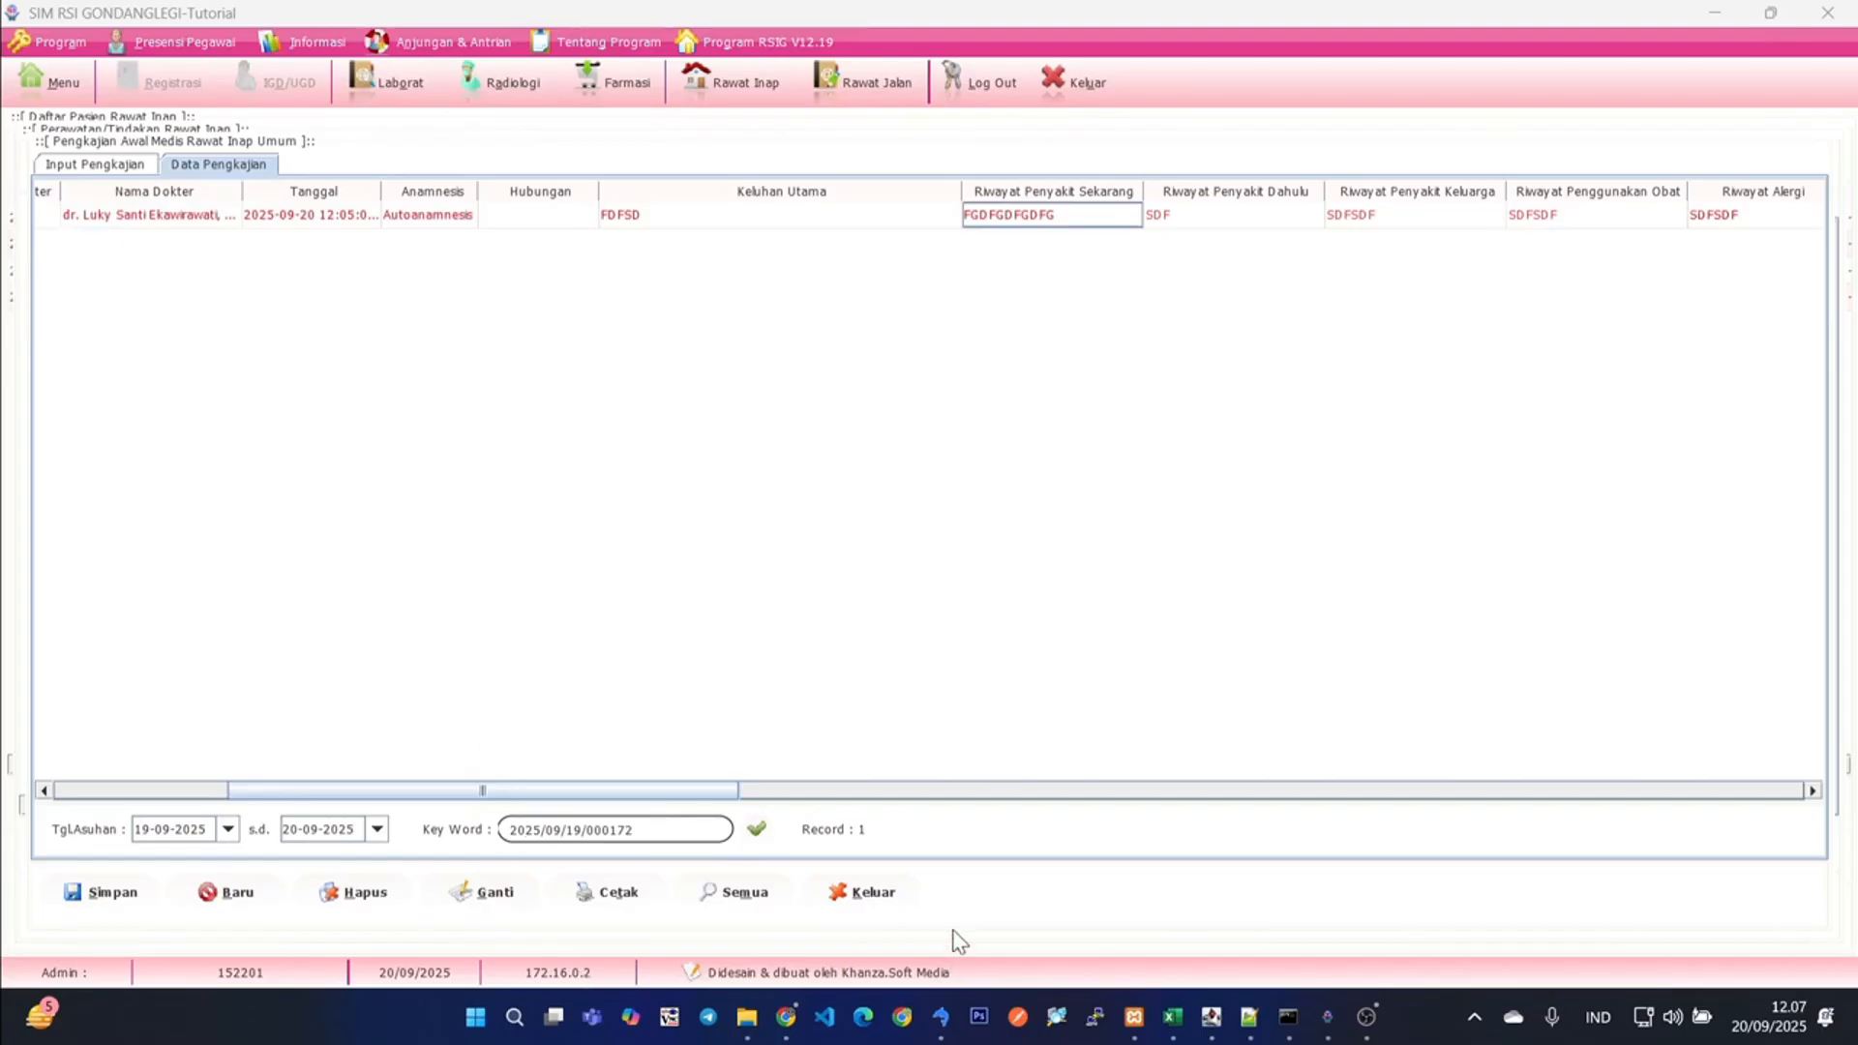
click(864, 898)
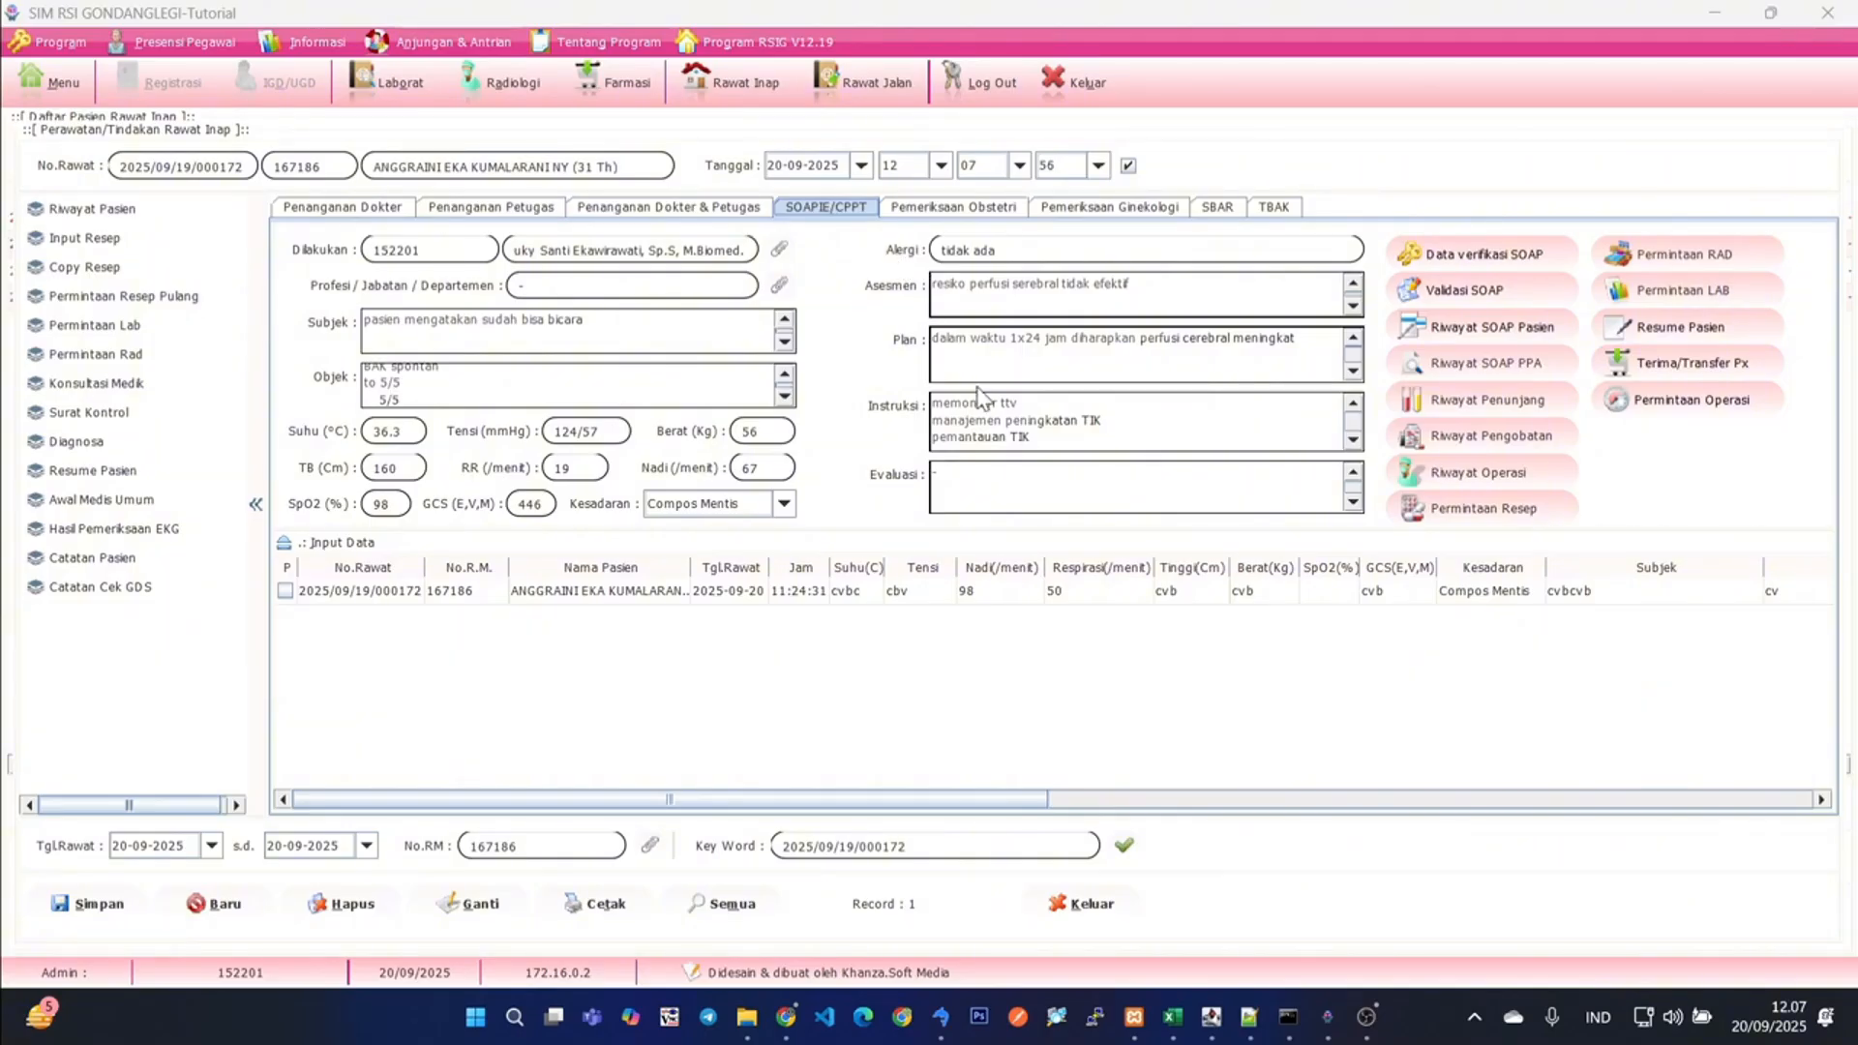
- Clear the SOAPIE/CPPT form and load the existing 11:24:31 entry into it
click(224, 904)
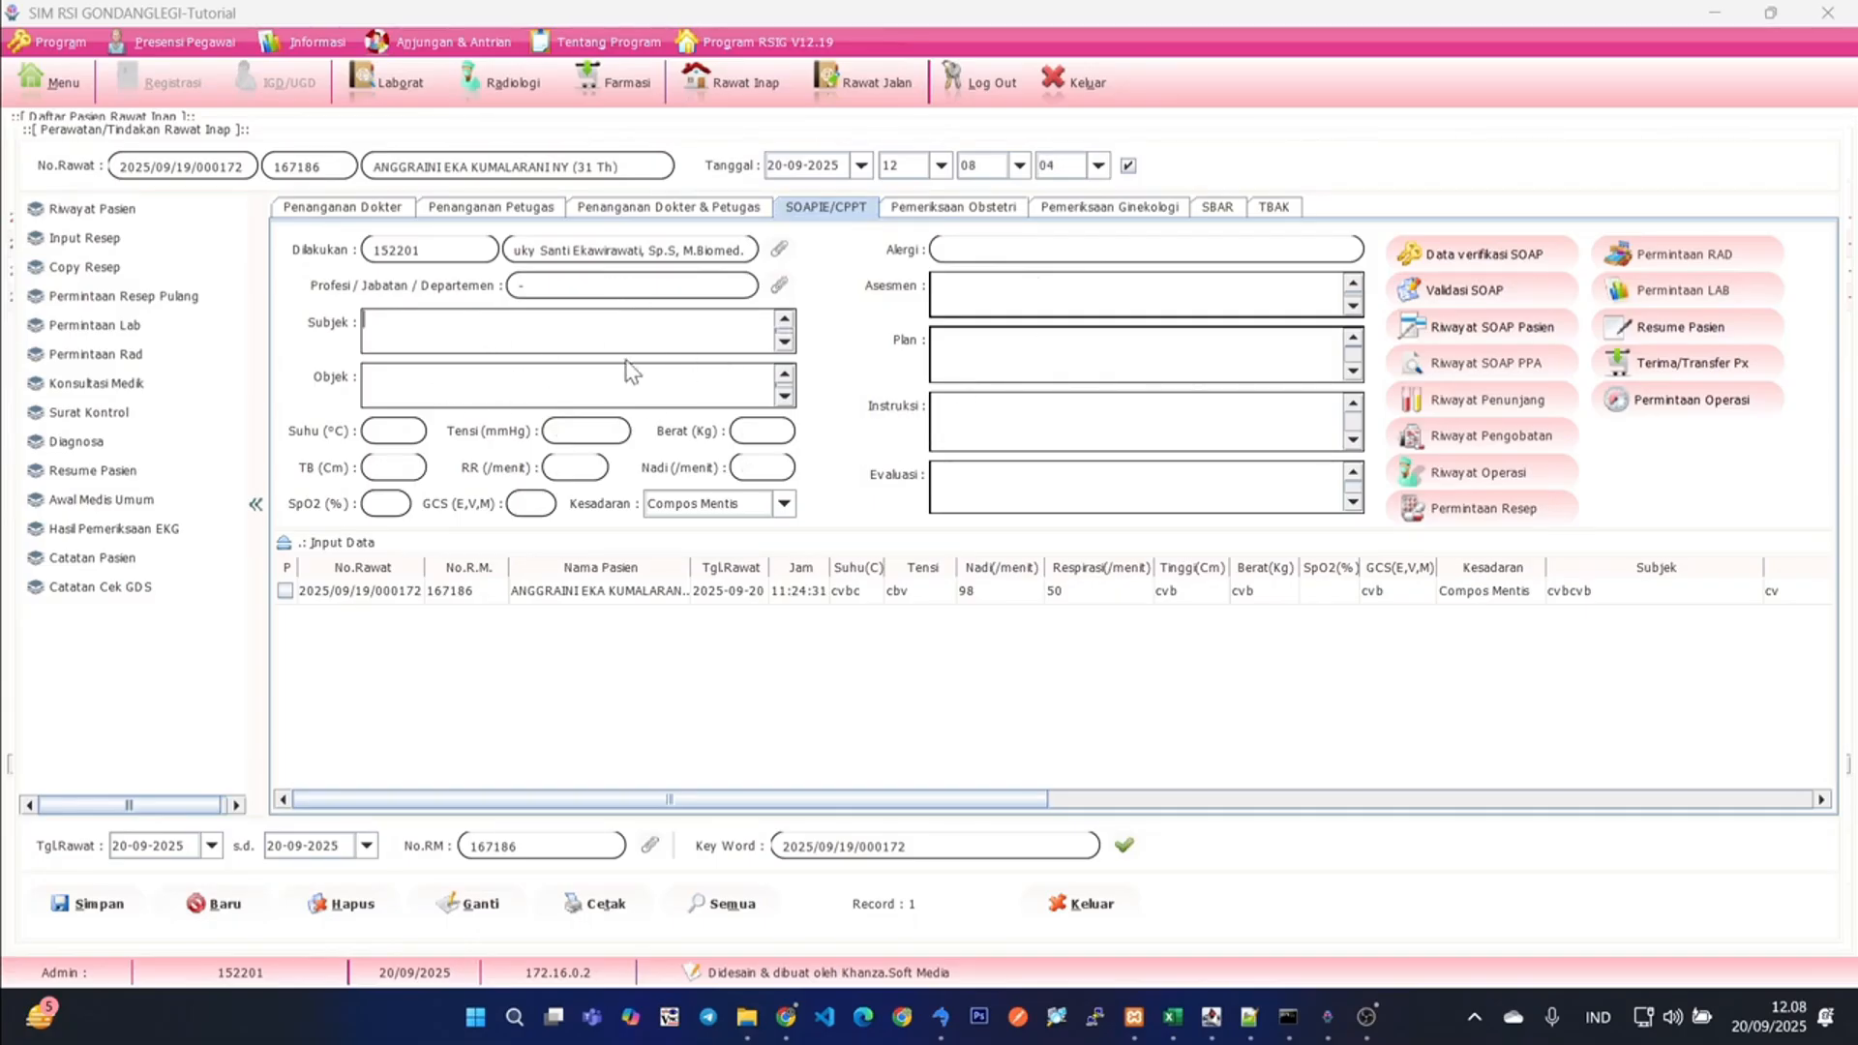
mouse_move(717, 798)
mouse_down()
mouse_move(1494, 799)
mouse_move(706, 798)
mouse_up()
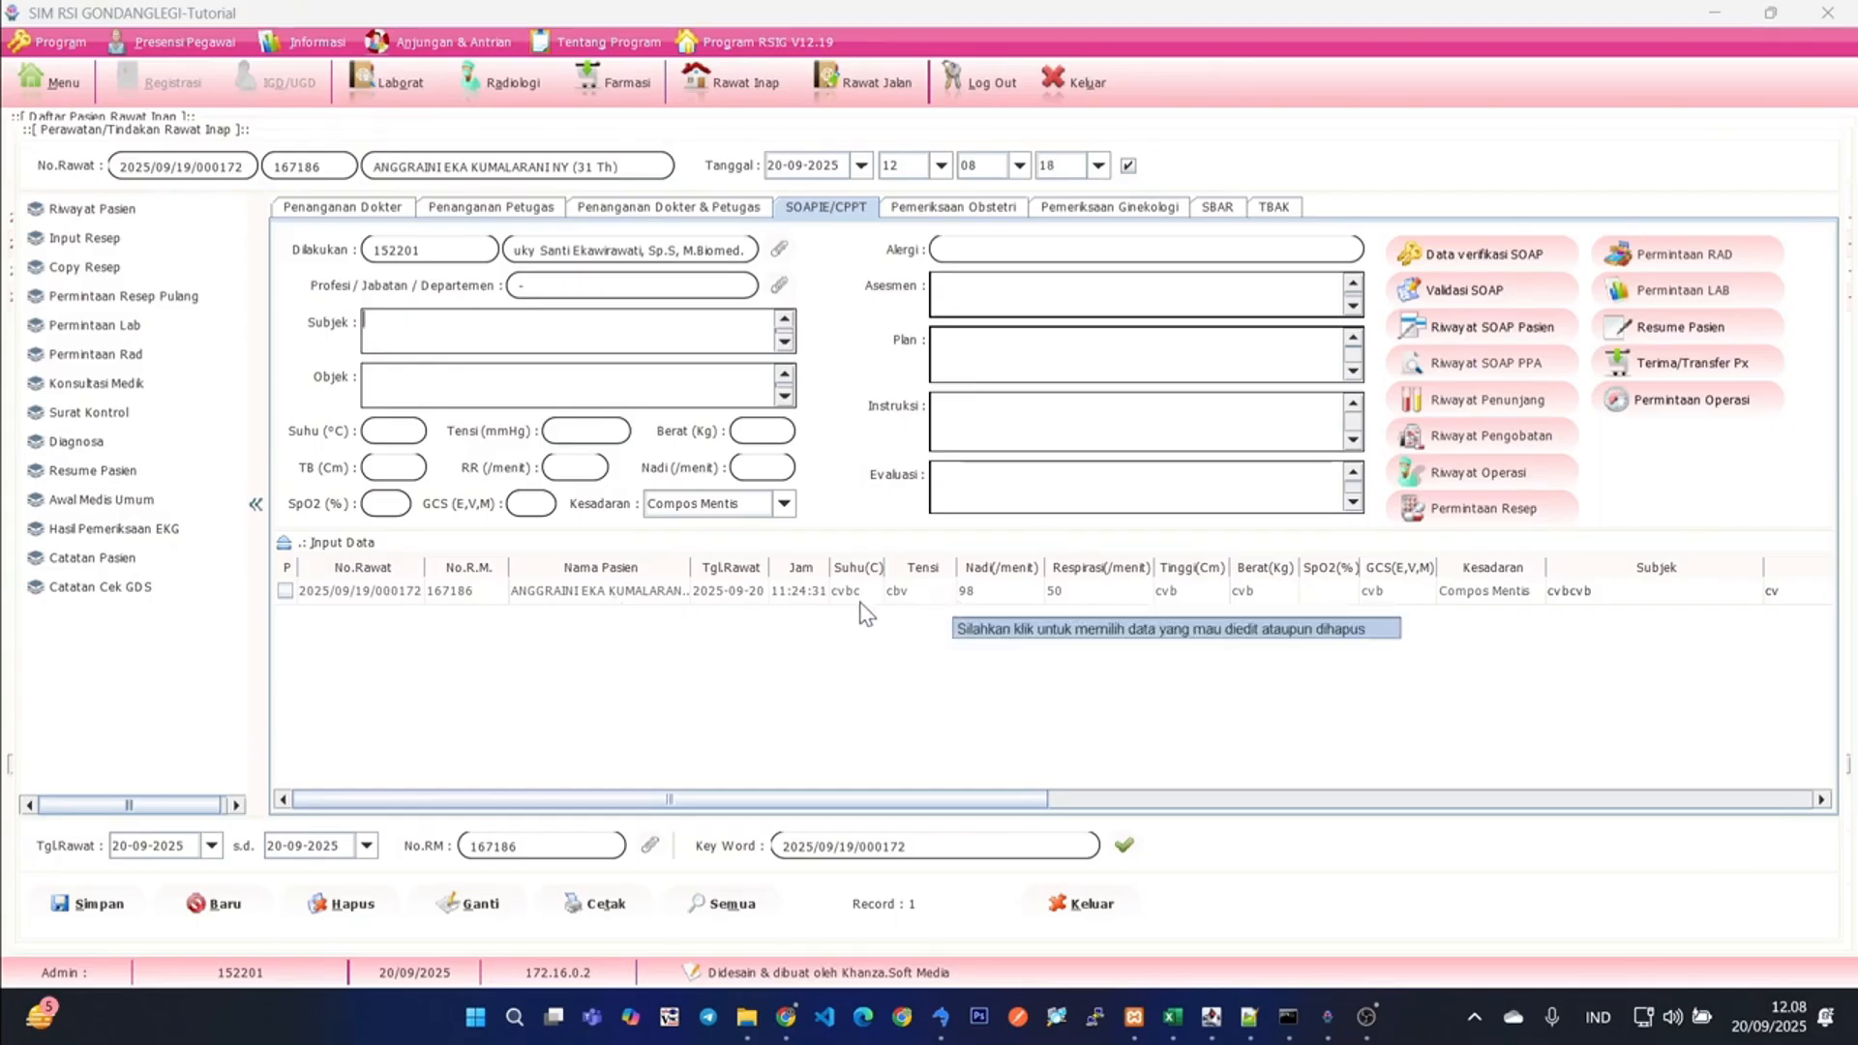
click(695, 602)
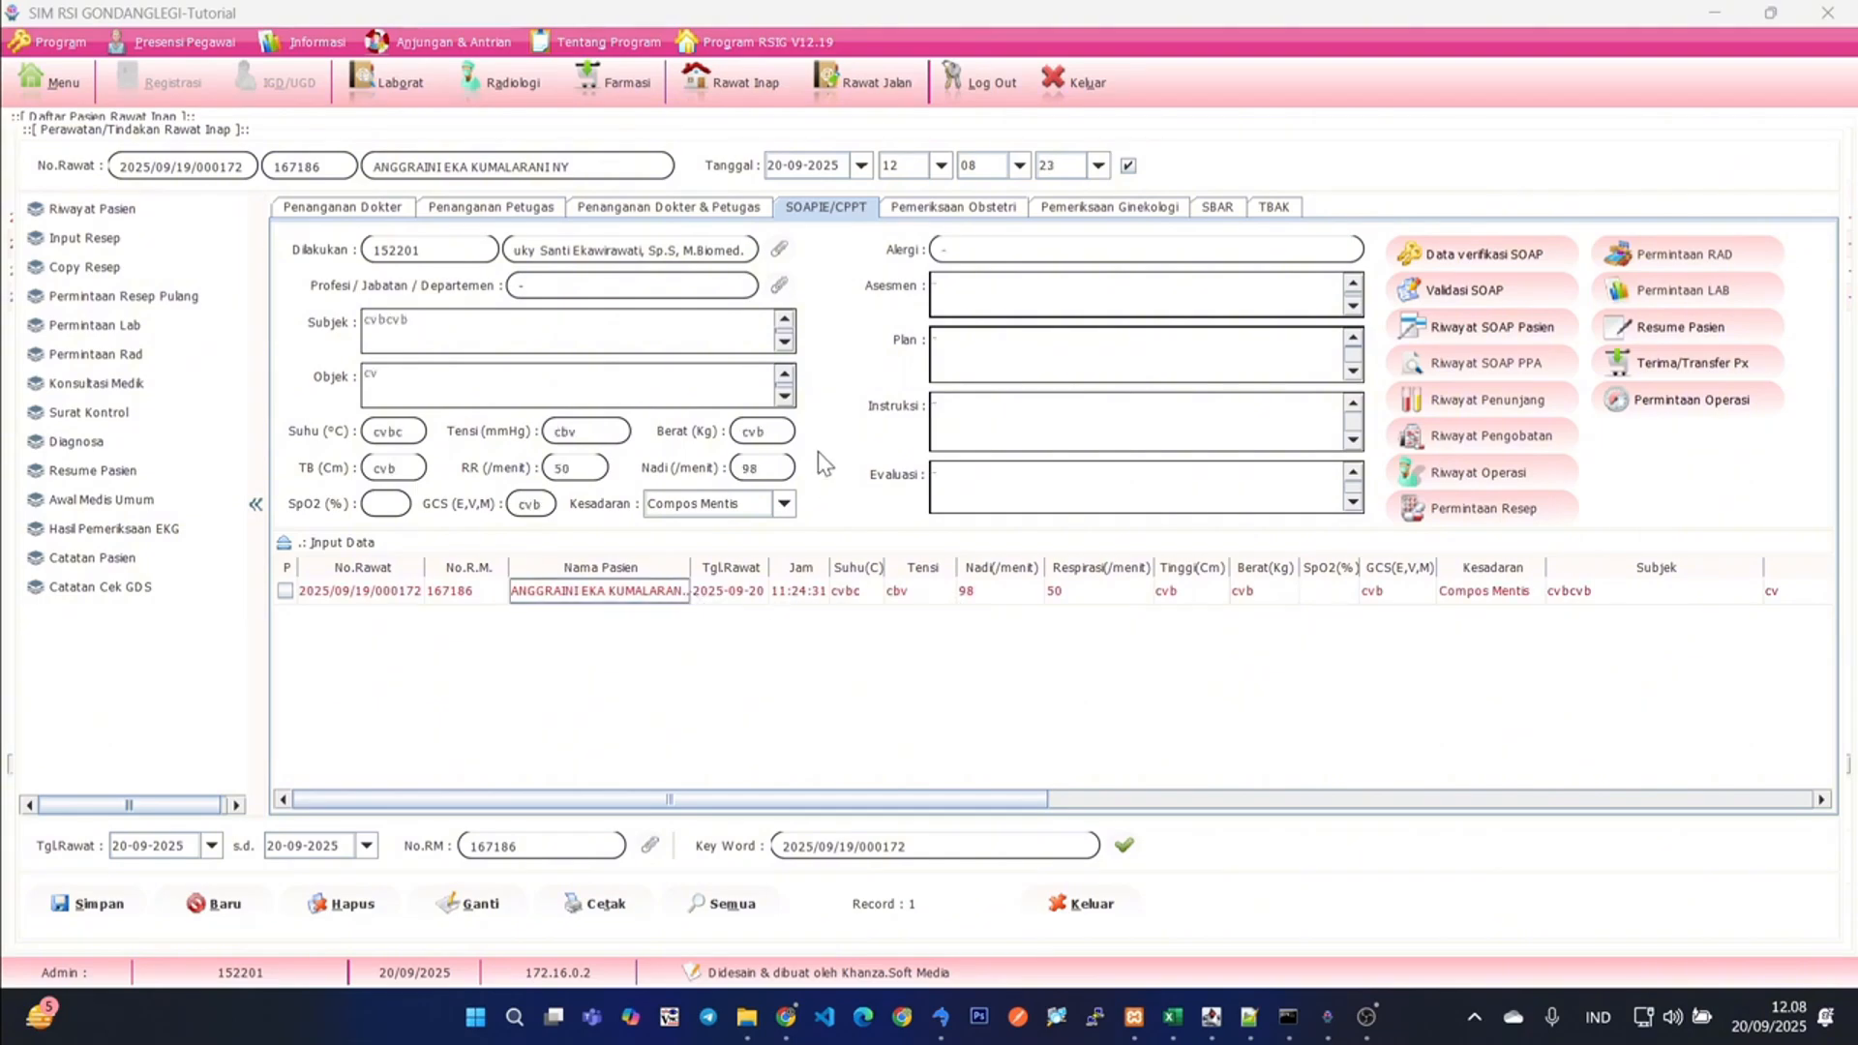
- Set Asesmen to TWT BERBAG, Plan to -FSDFSFD and Instruksi to -SDFSDFSDFSDF, and save as a new SOAP entry
click(446, 327)
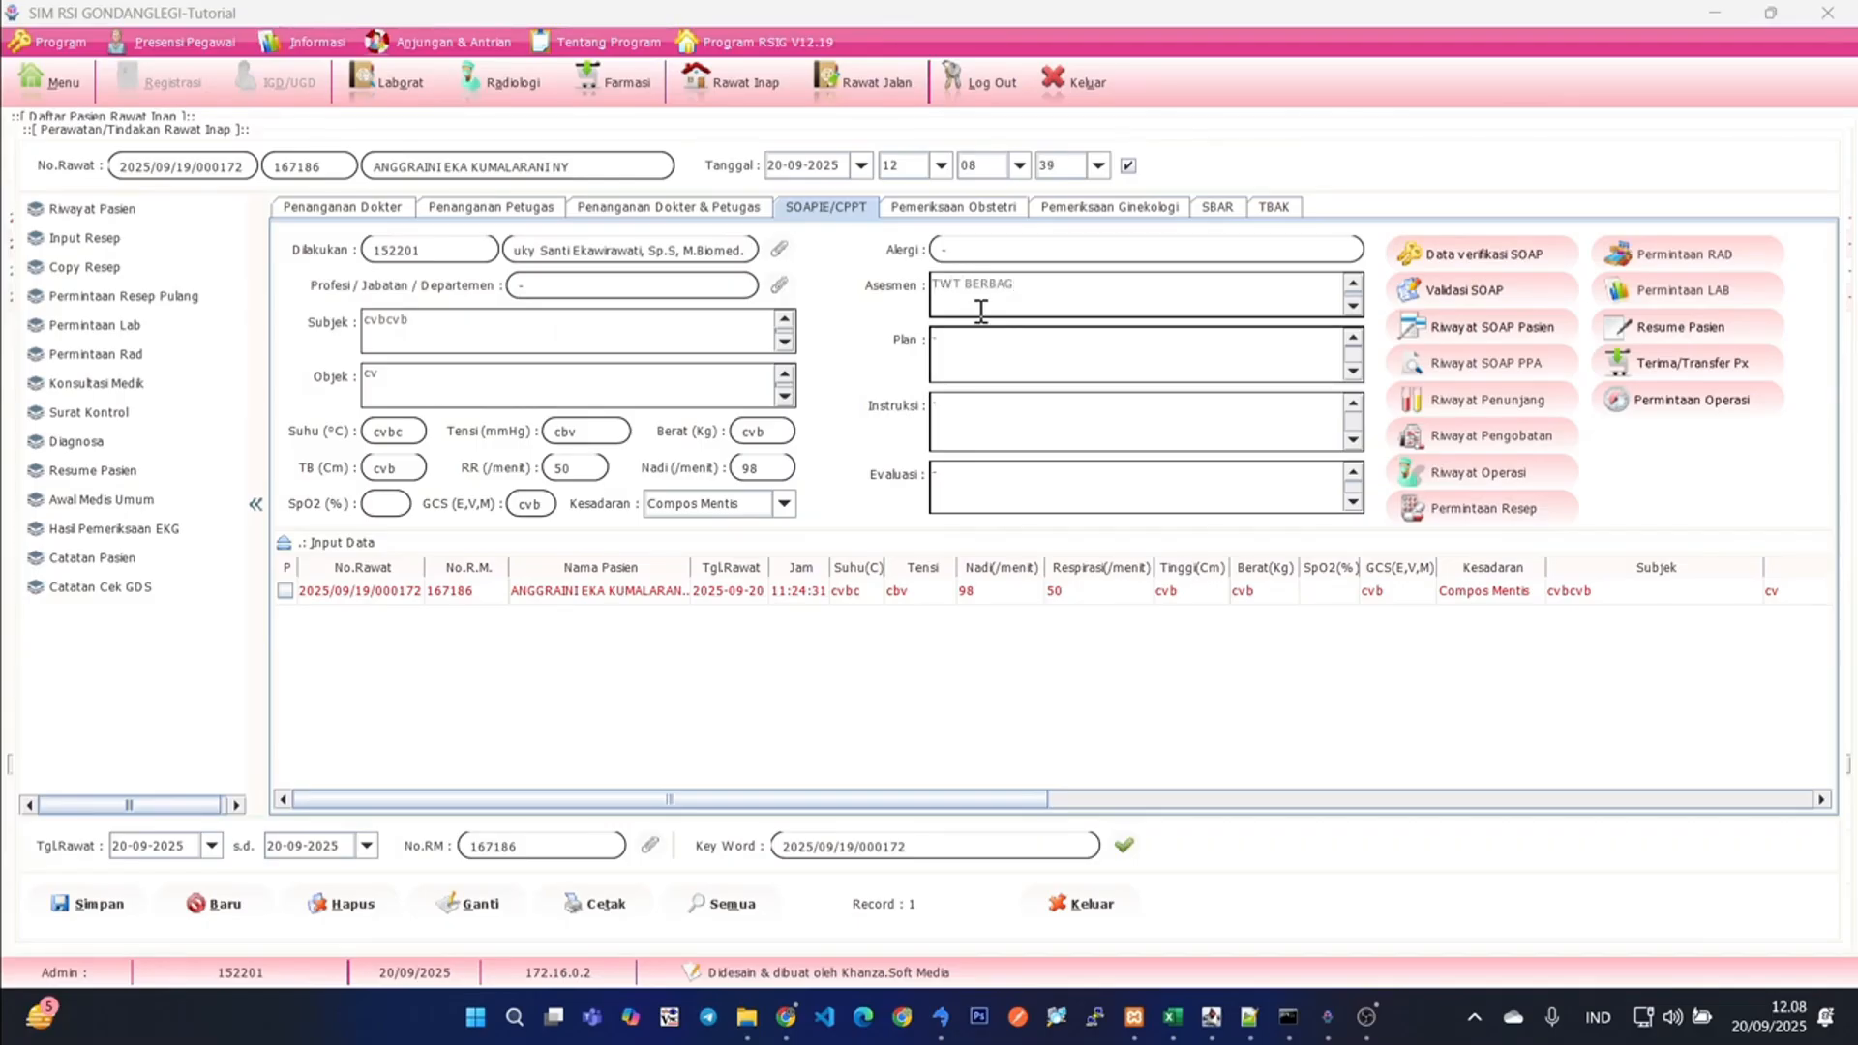
click(1050, 359)
text(FSDFSFD)
click(983, 422)
text(SDFSDFSDFSDF)
click(85, 906)
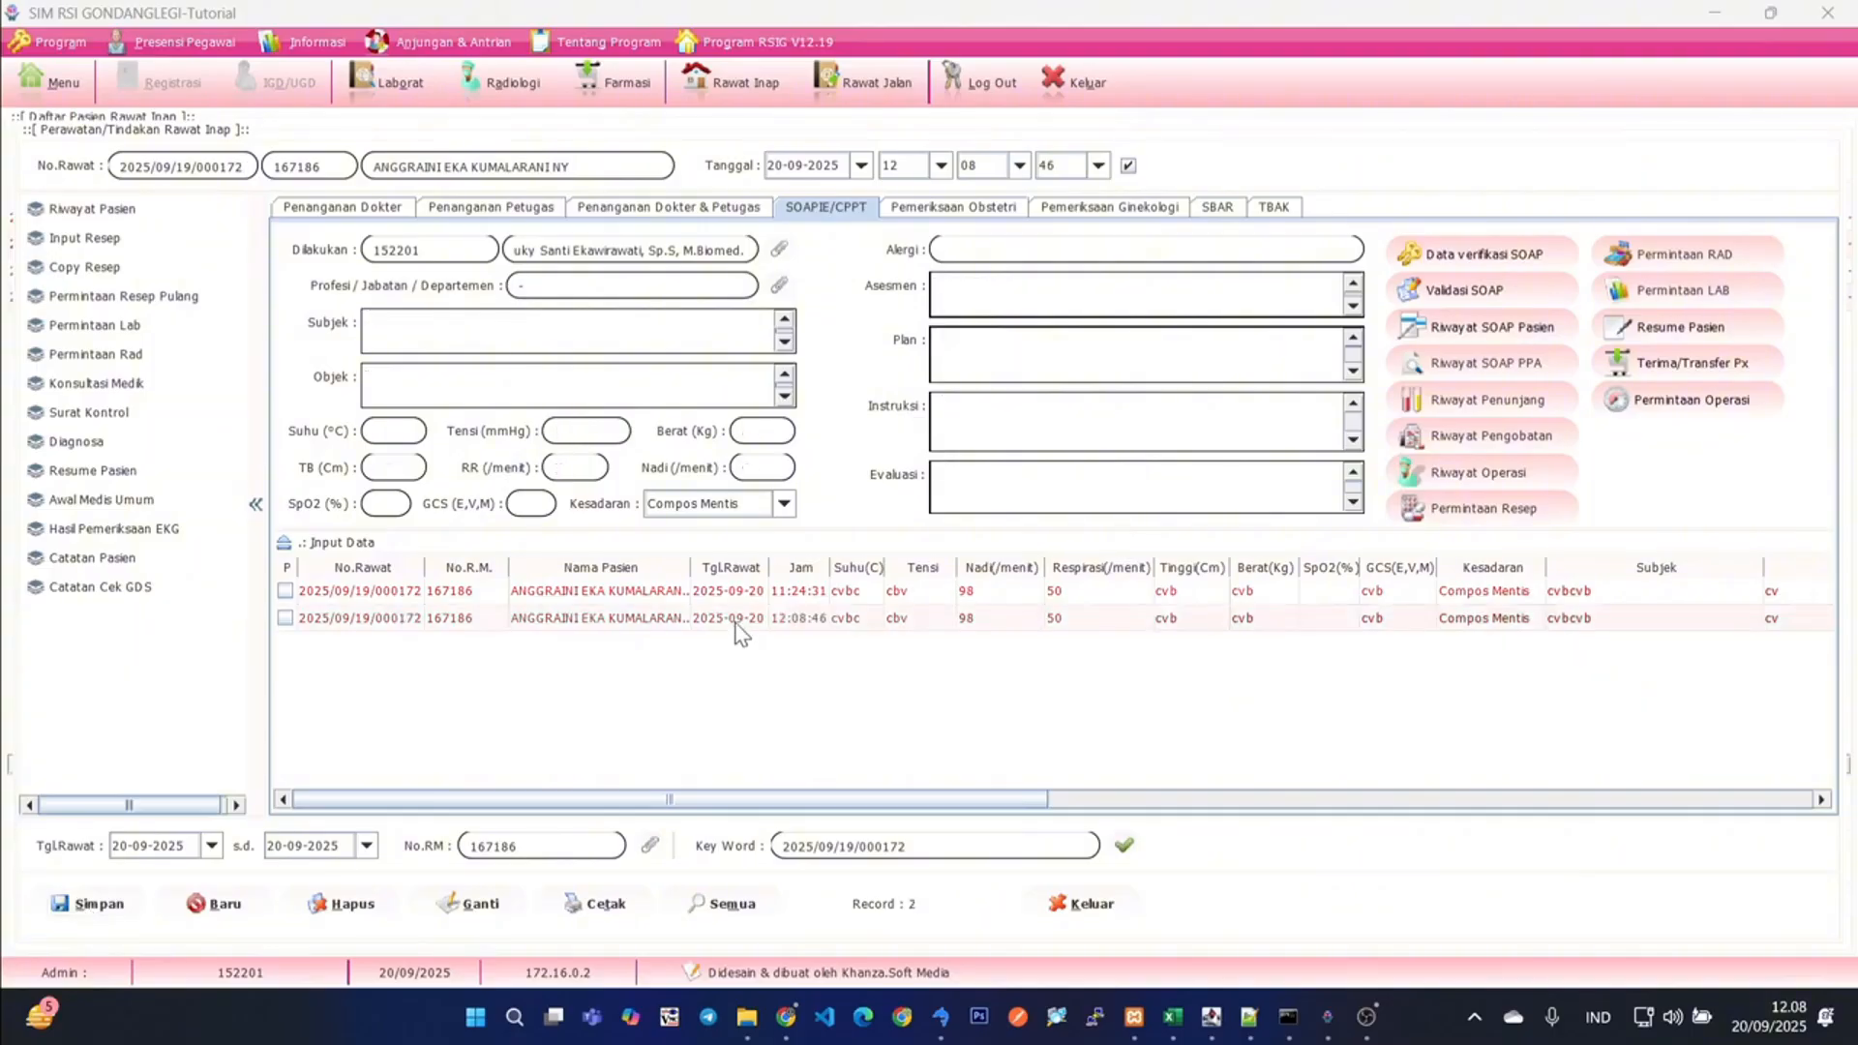
- View the validation status of the patient's SOAP entries in the SOAP verification data, and close it
drag(820, 807, 497, 781)
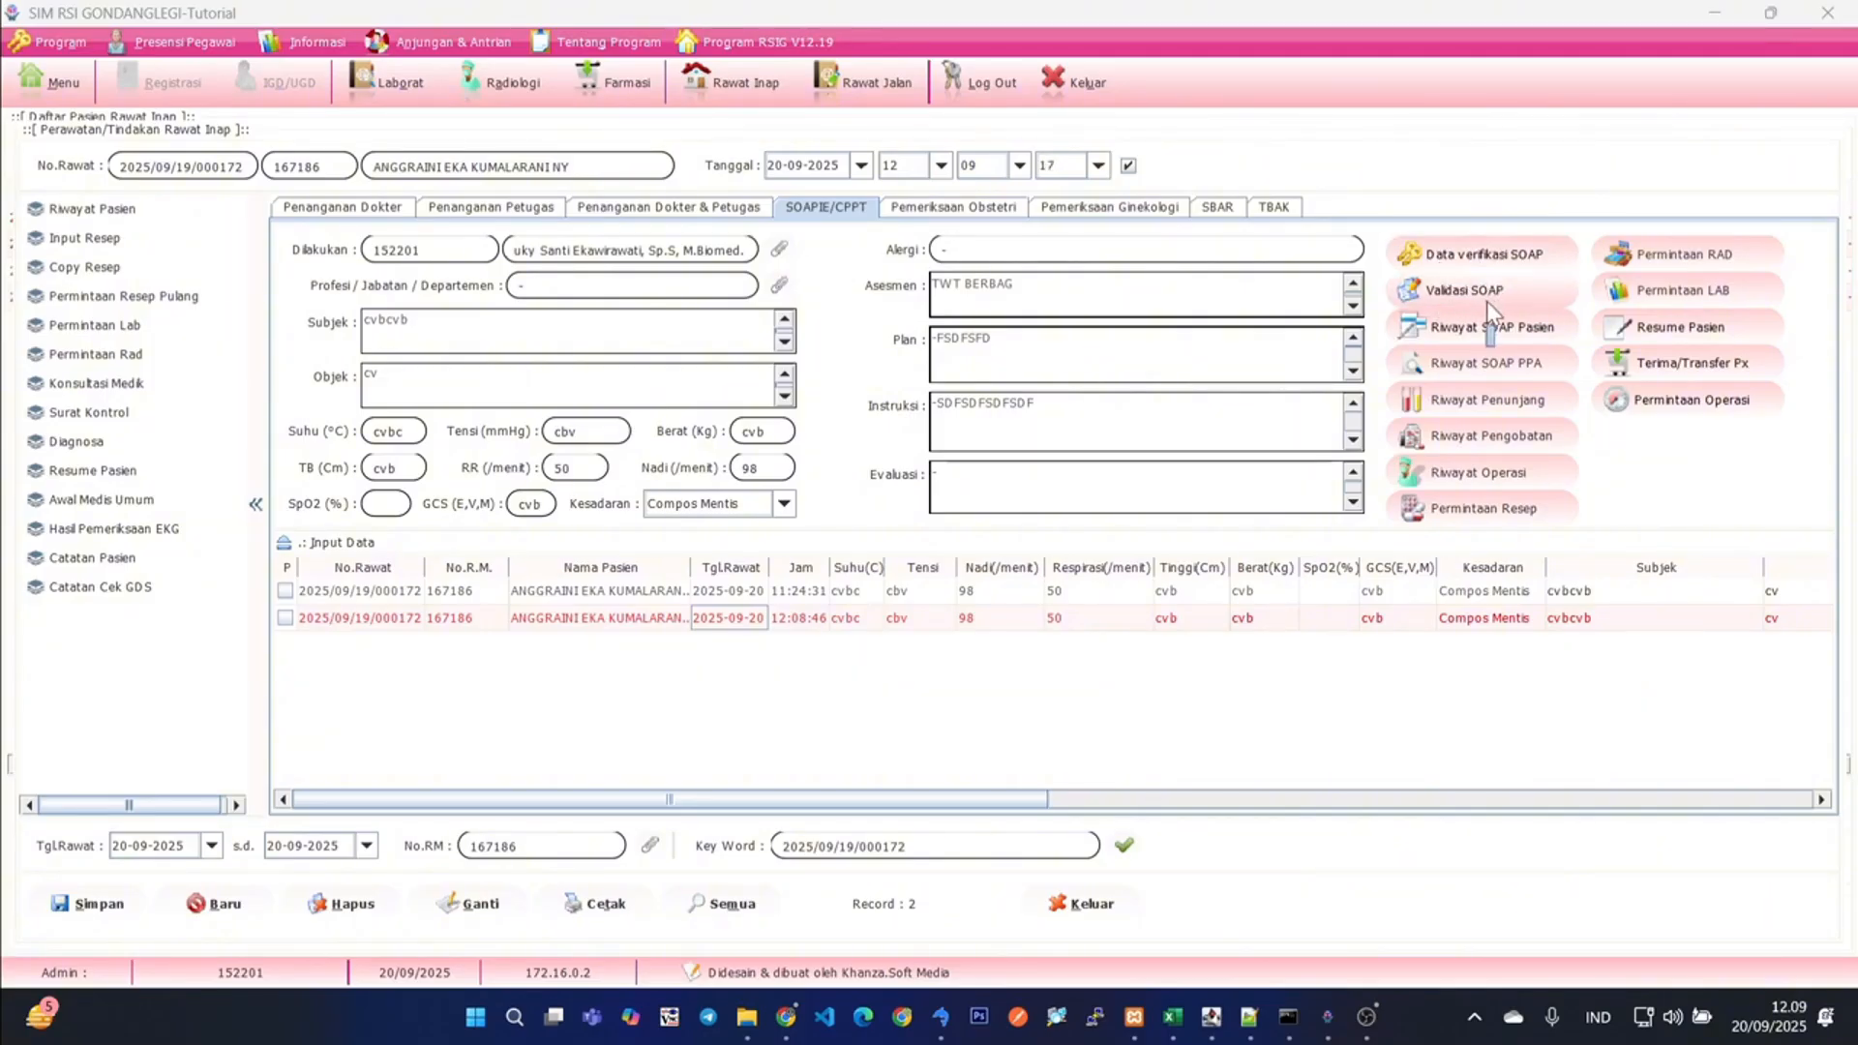
click(1463, 256)
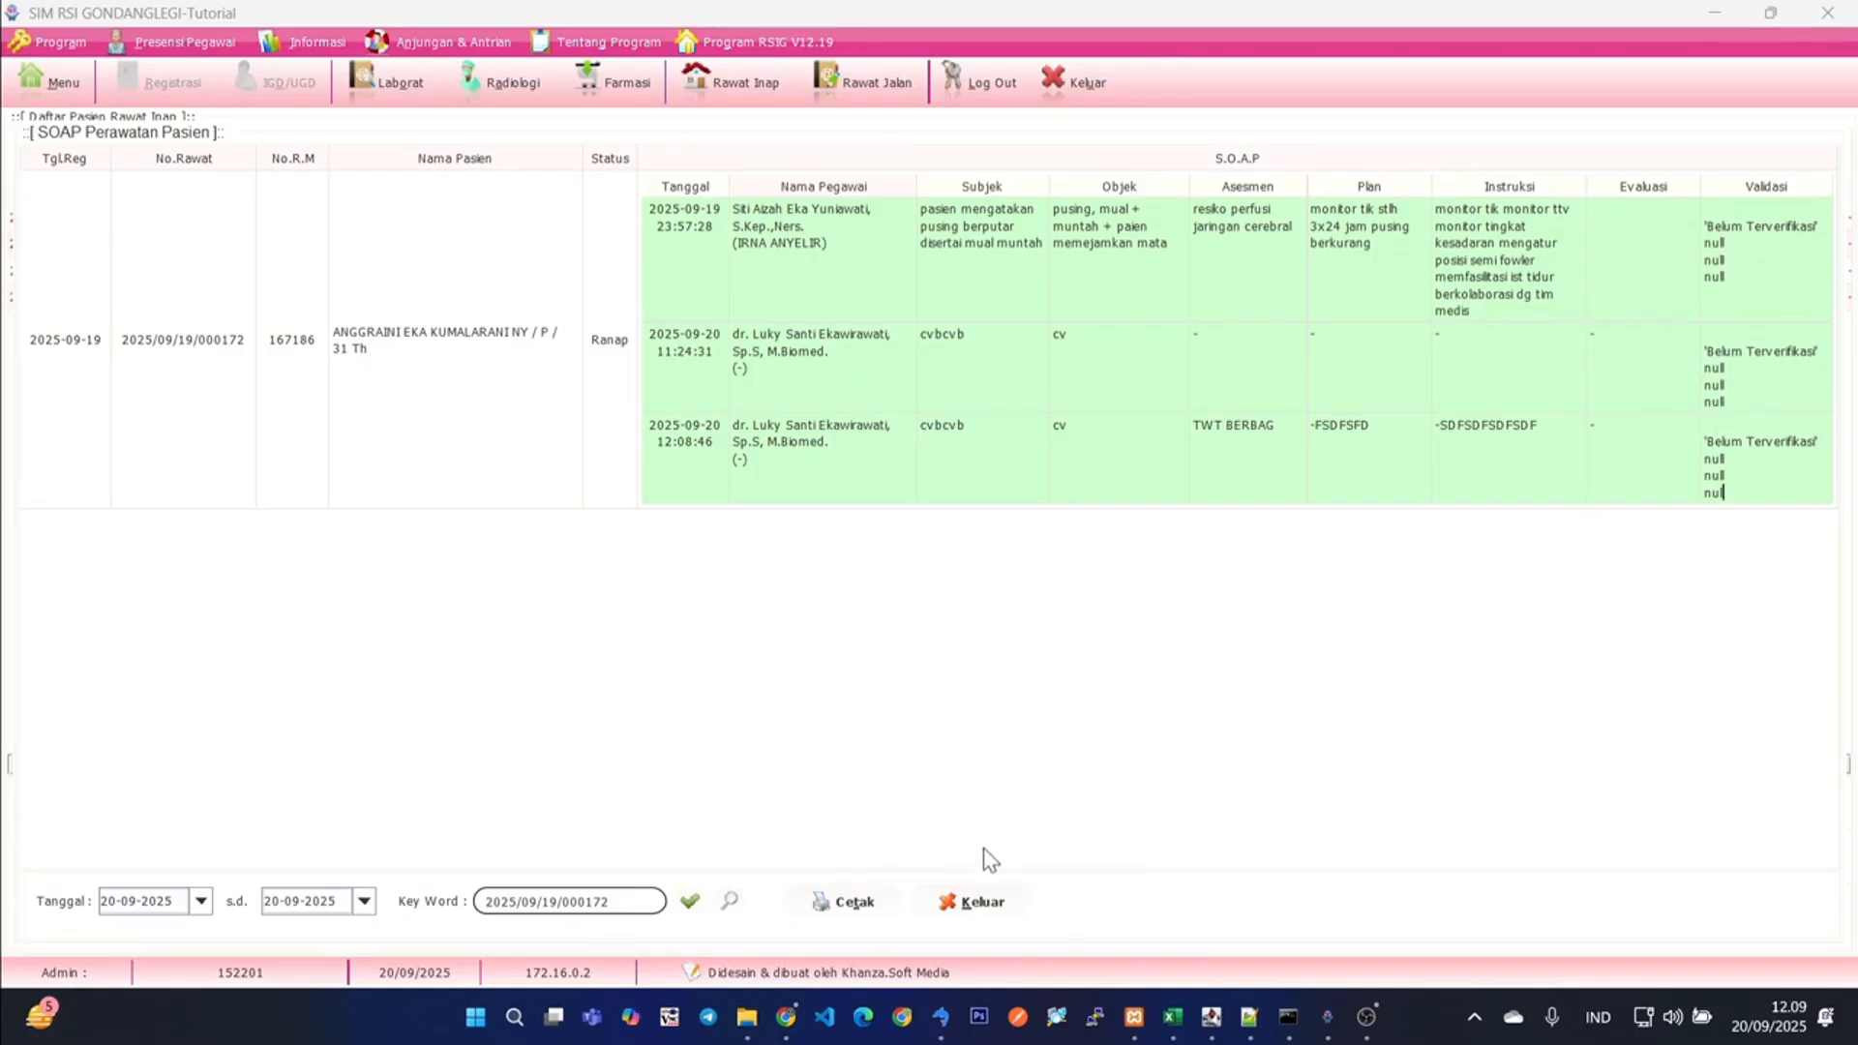
click(984, 903)
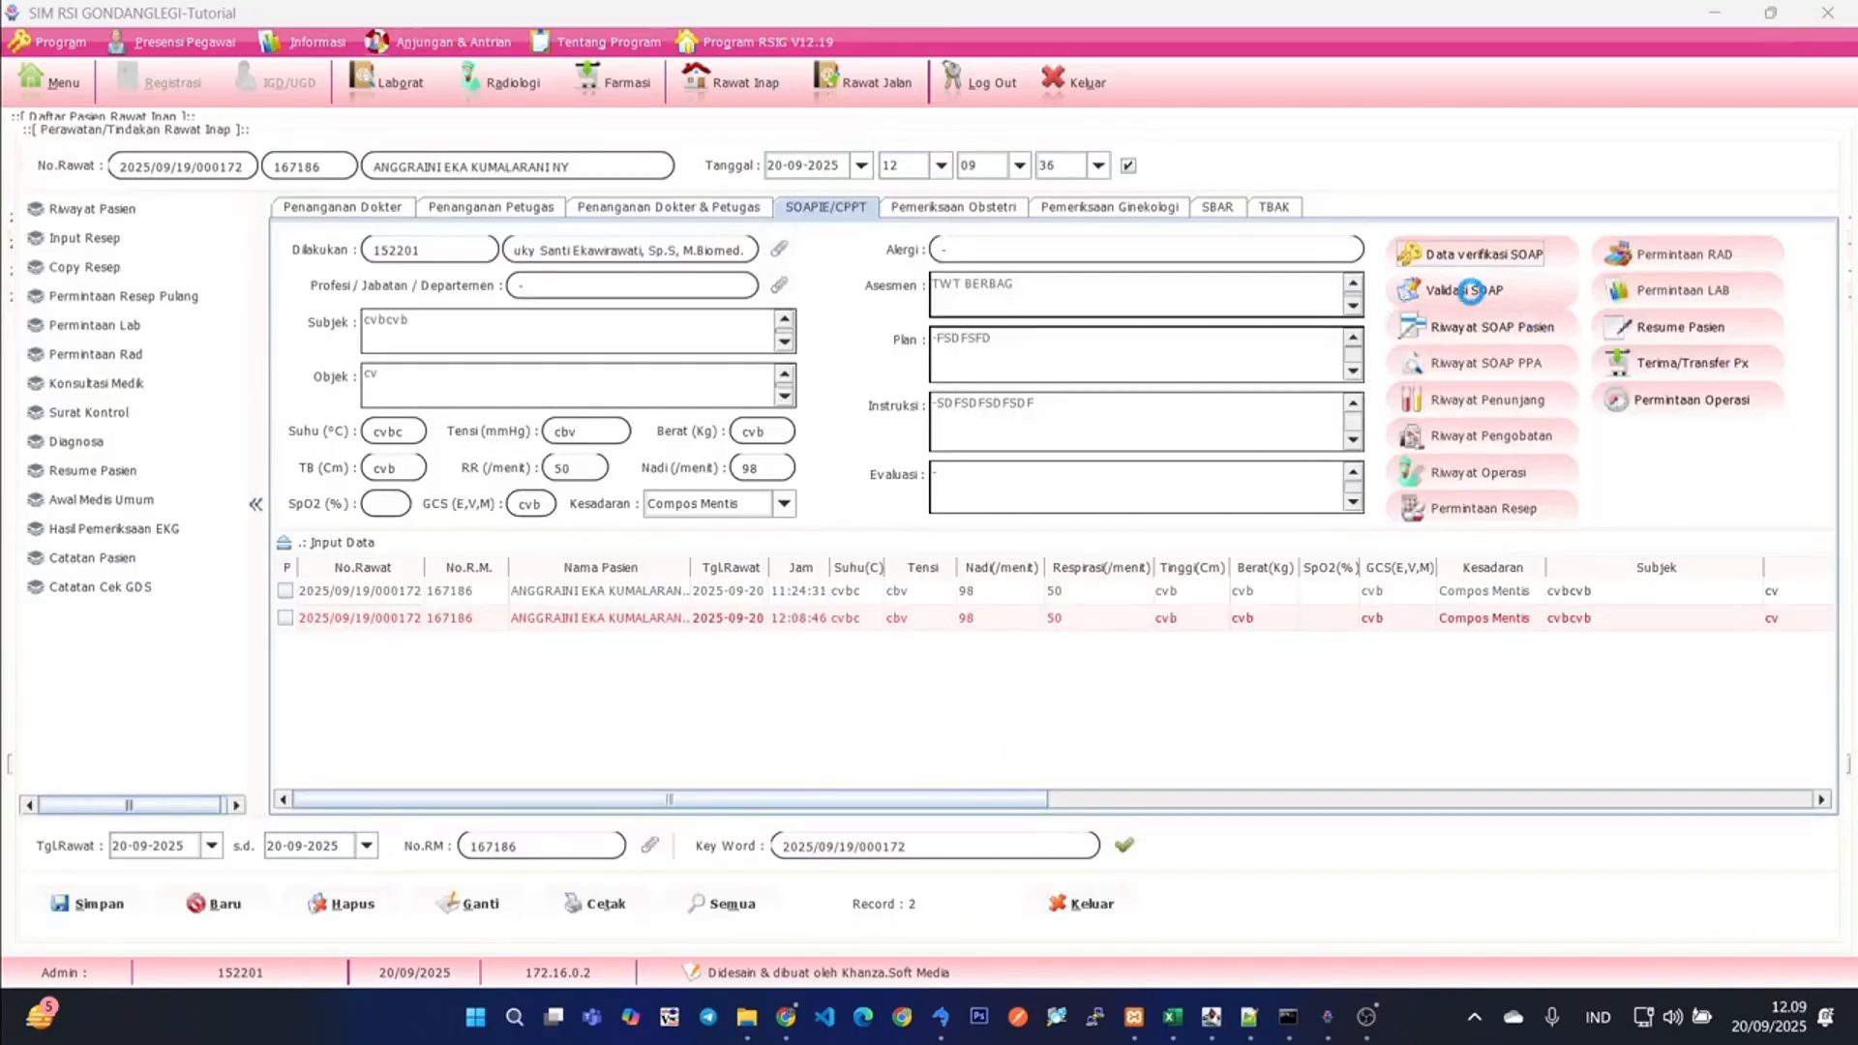
click(1464, 289)
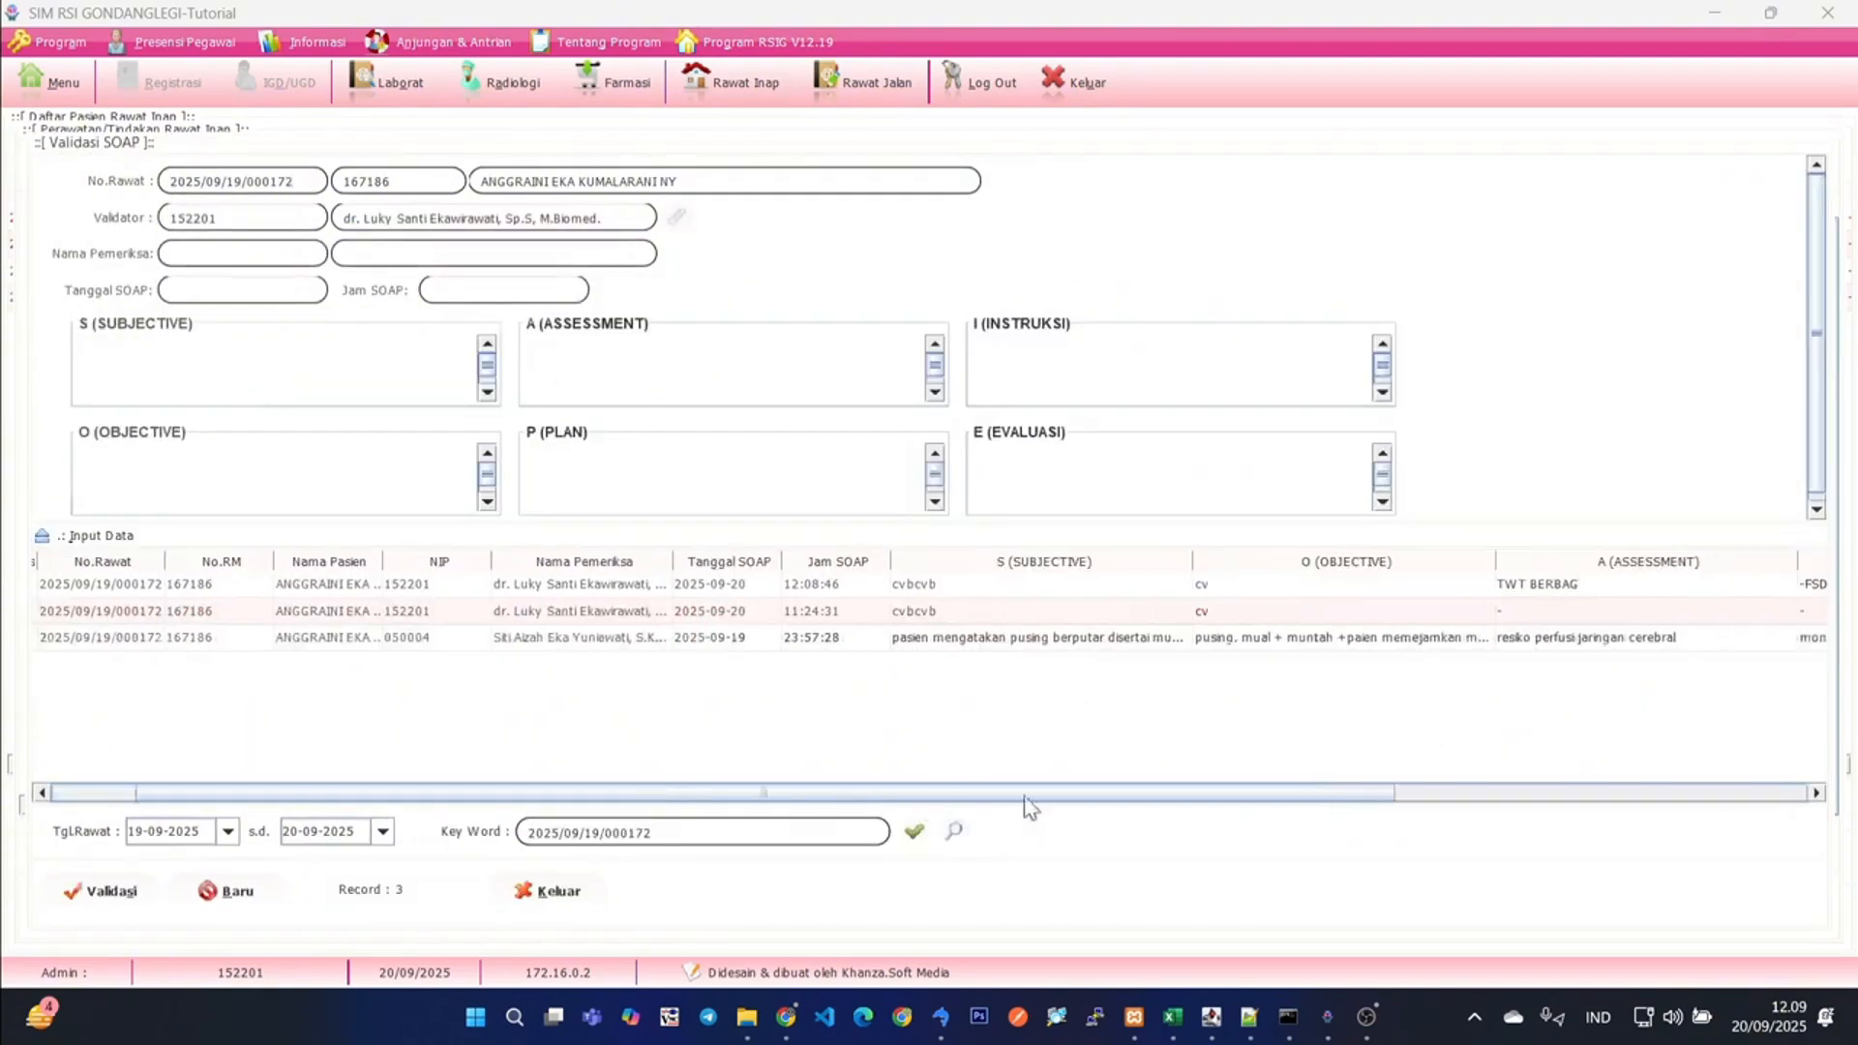
drag(1026, 797, 822, 771)
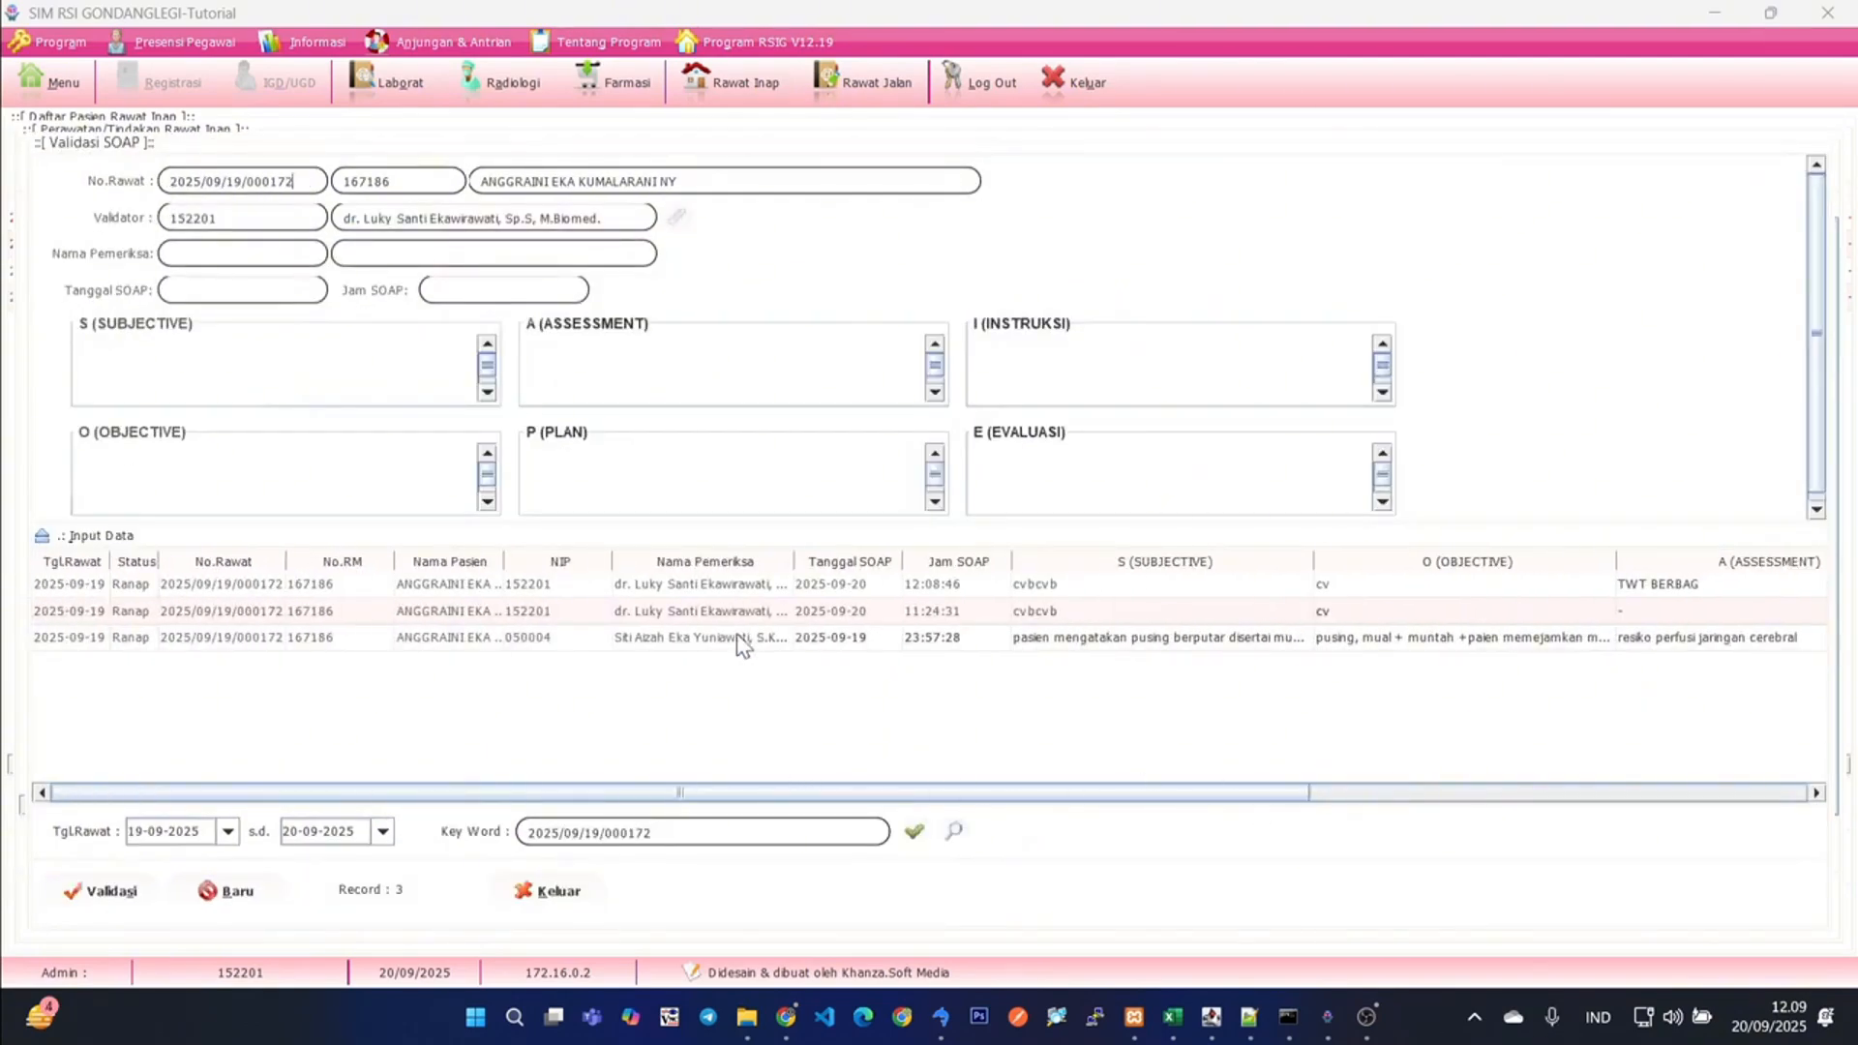
click(498, 586)
mouse_move(602, 792)
mouse_down()
mouse_move(1098, 802)
mouse_move(634, 792)
mouse_up()
click(334, 639)
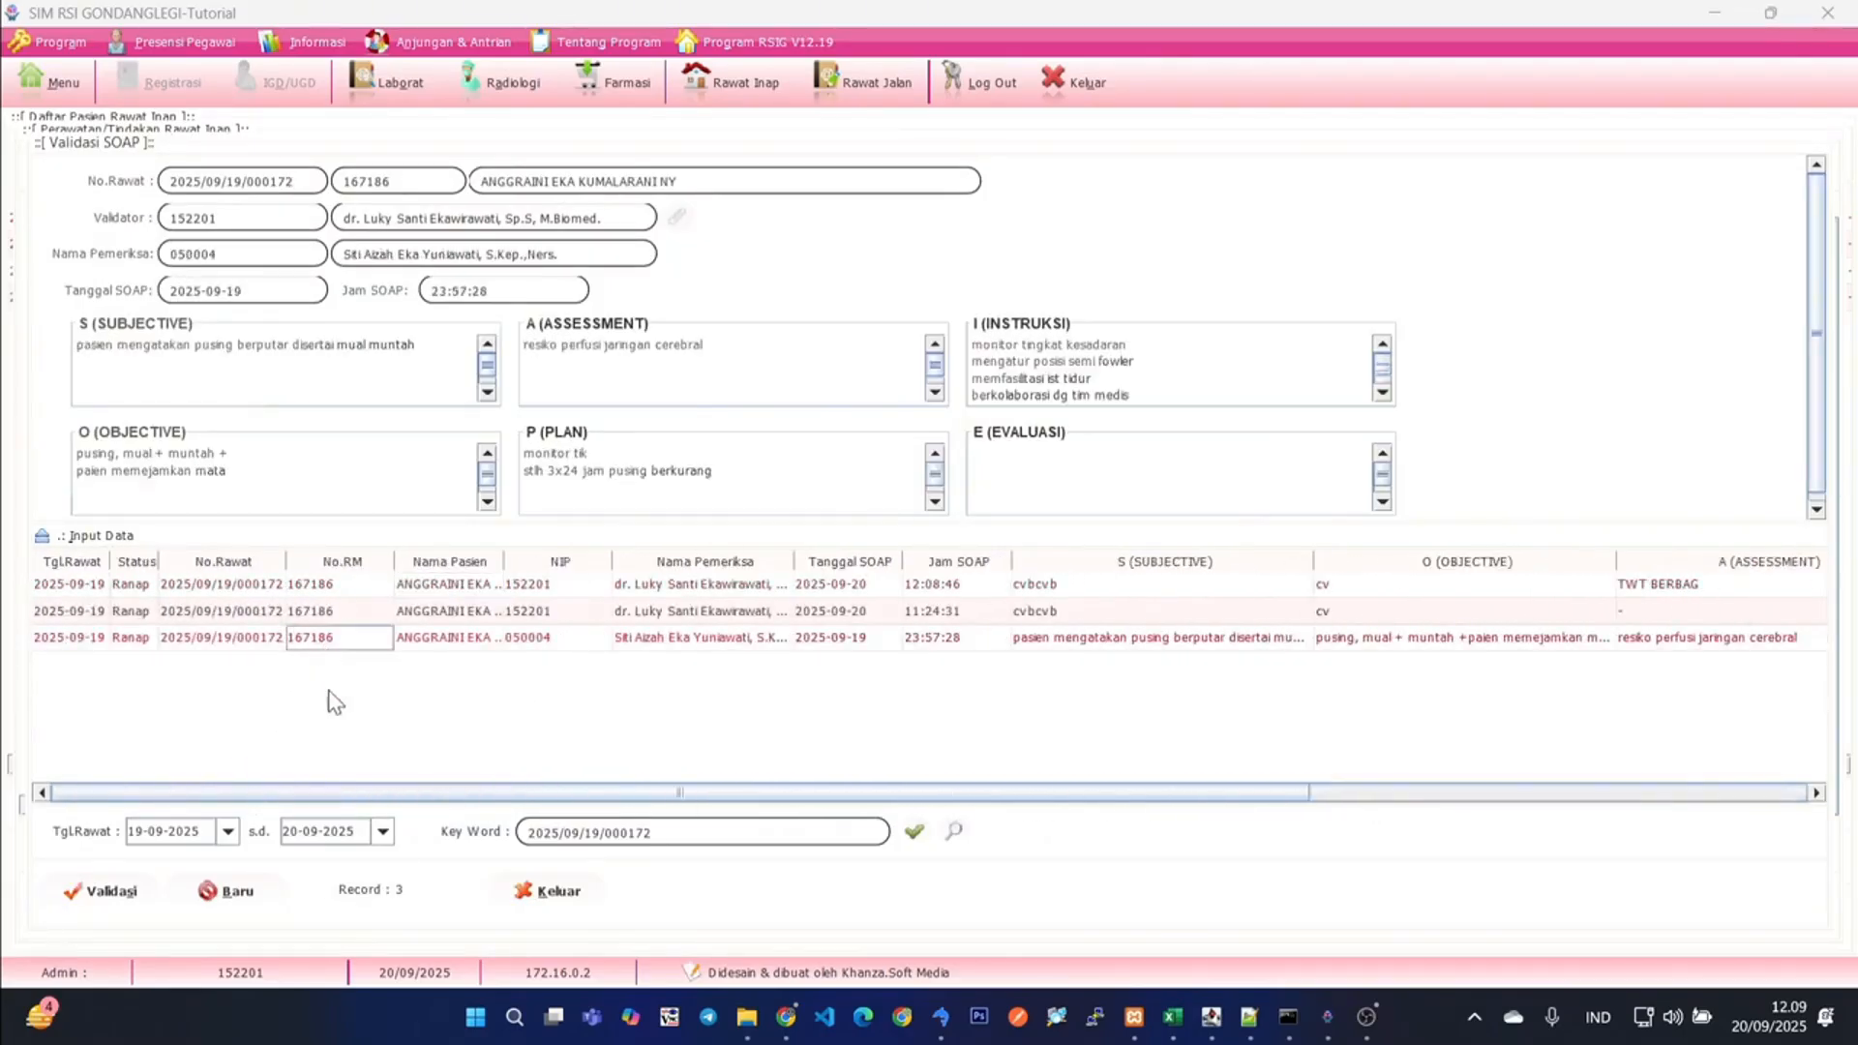
drag(461, 793, 394, 792)
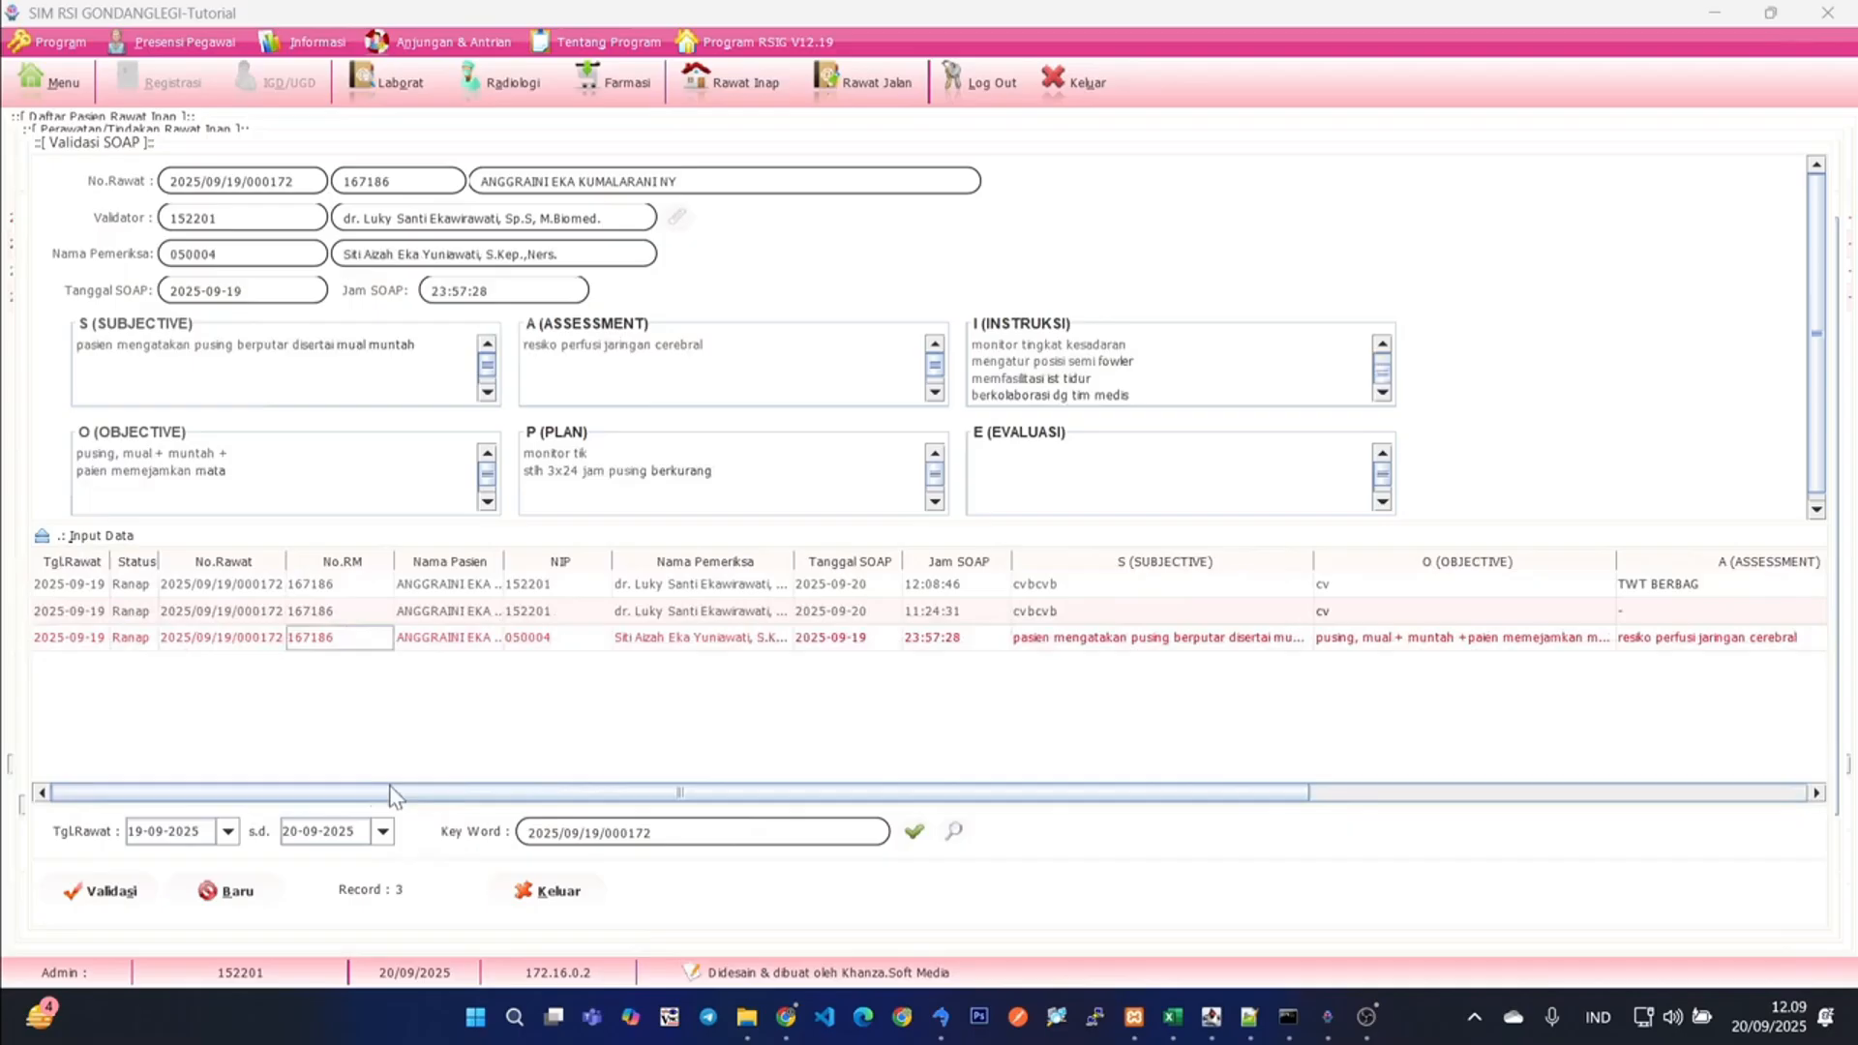
click(256, 639)
click(89, 890)
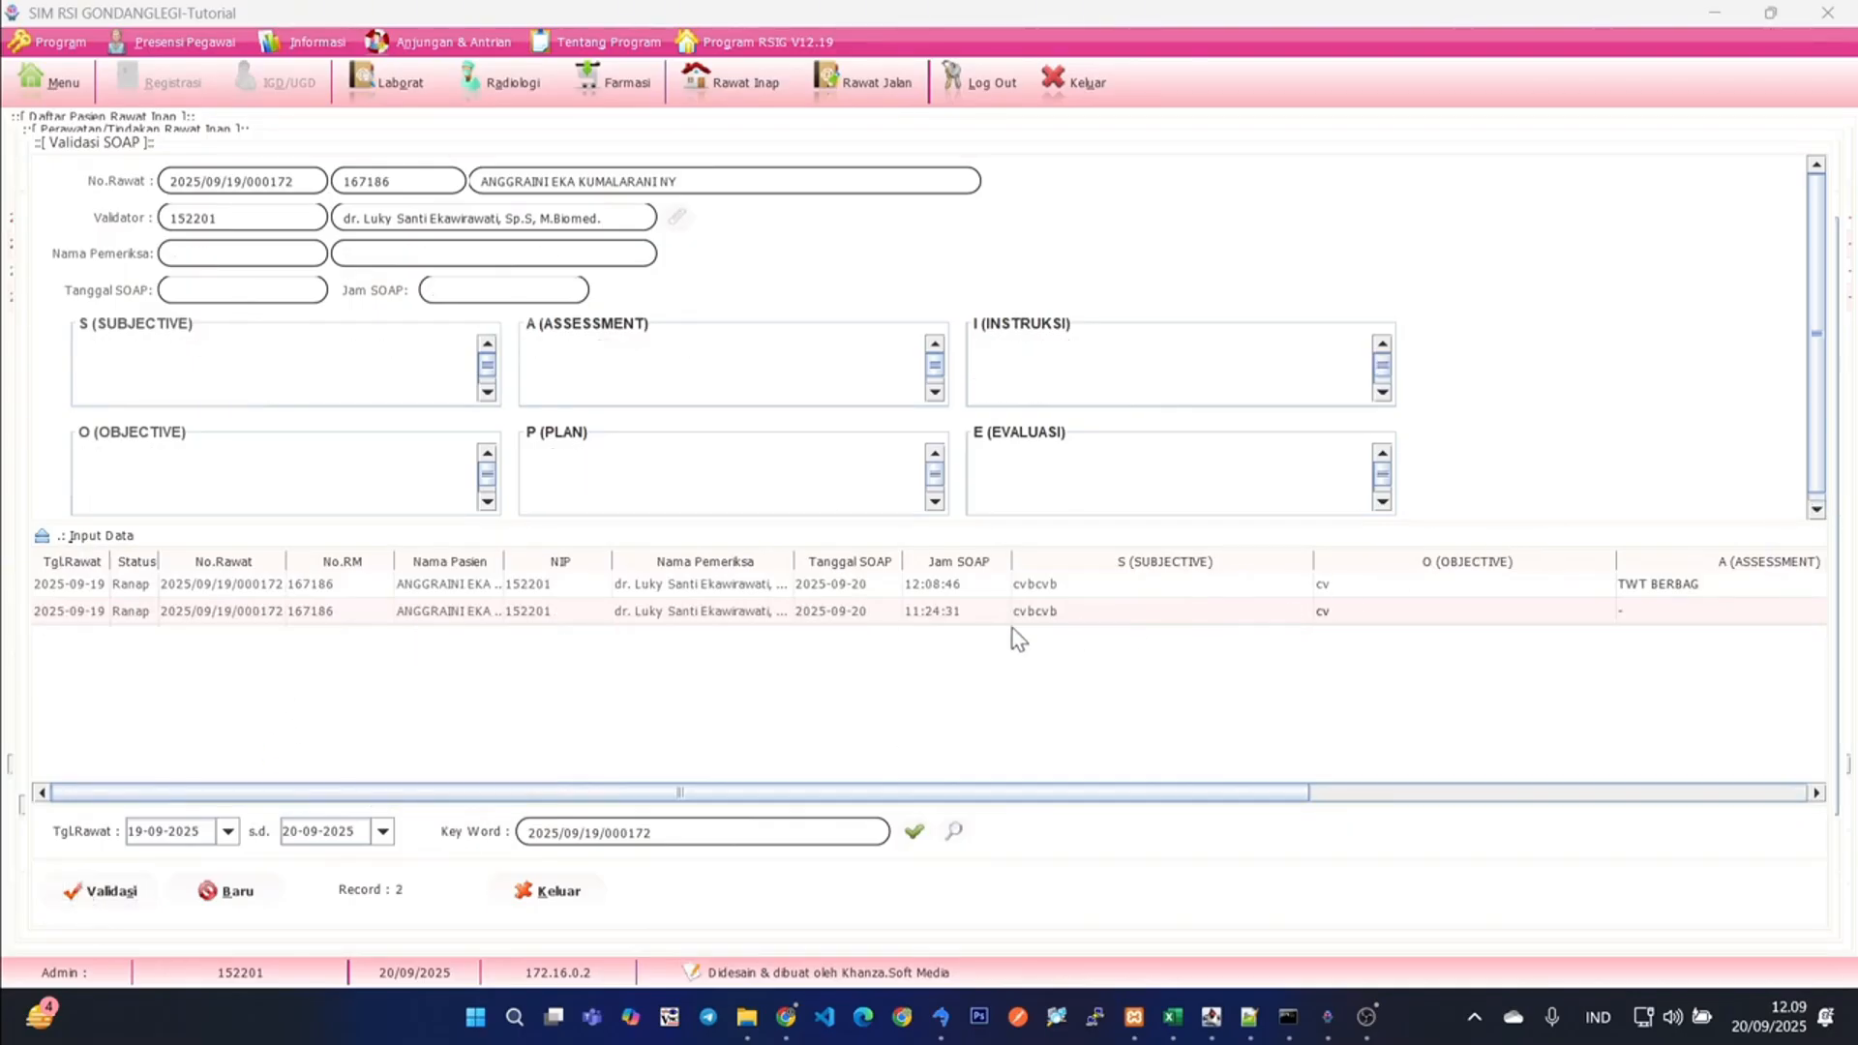
- Validate the two remaining SOAP entries of 2025-09-20, timed 11:24:31 and 12:08:46
click(639, 611)
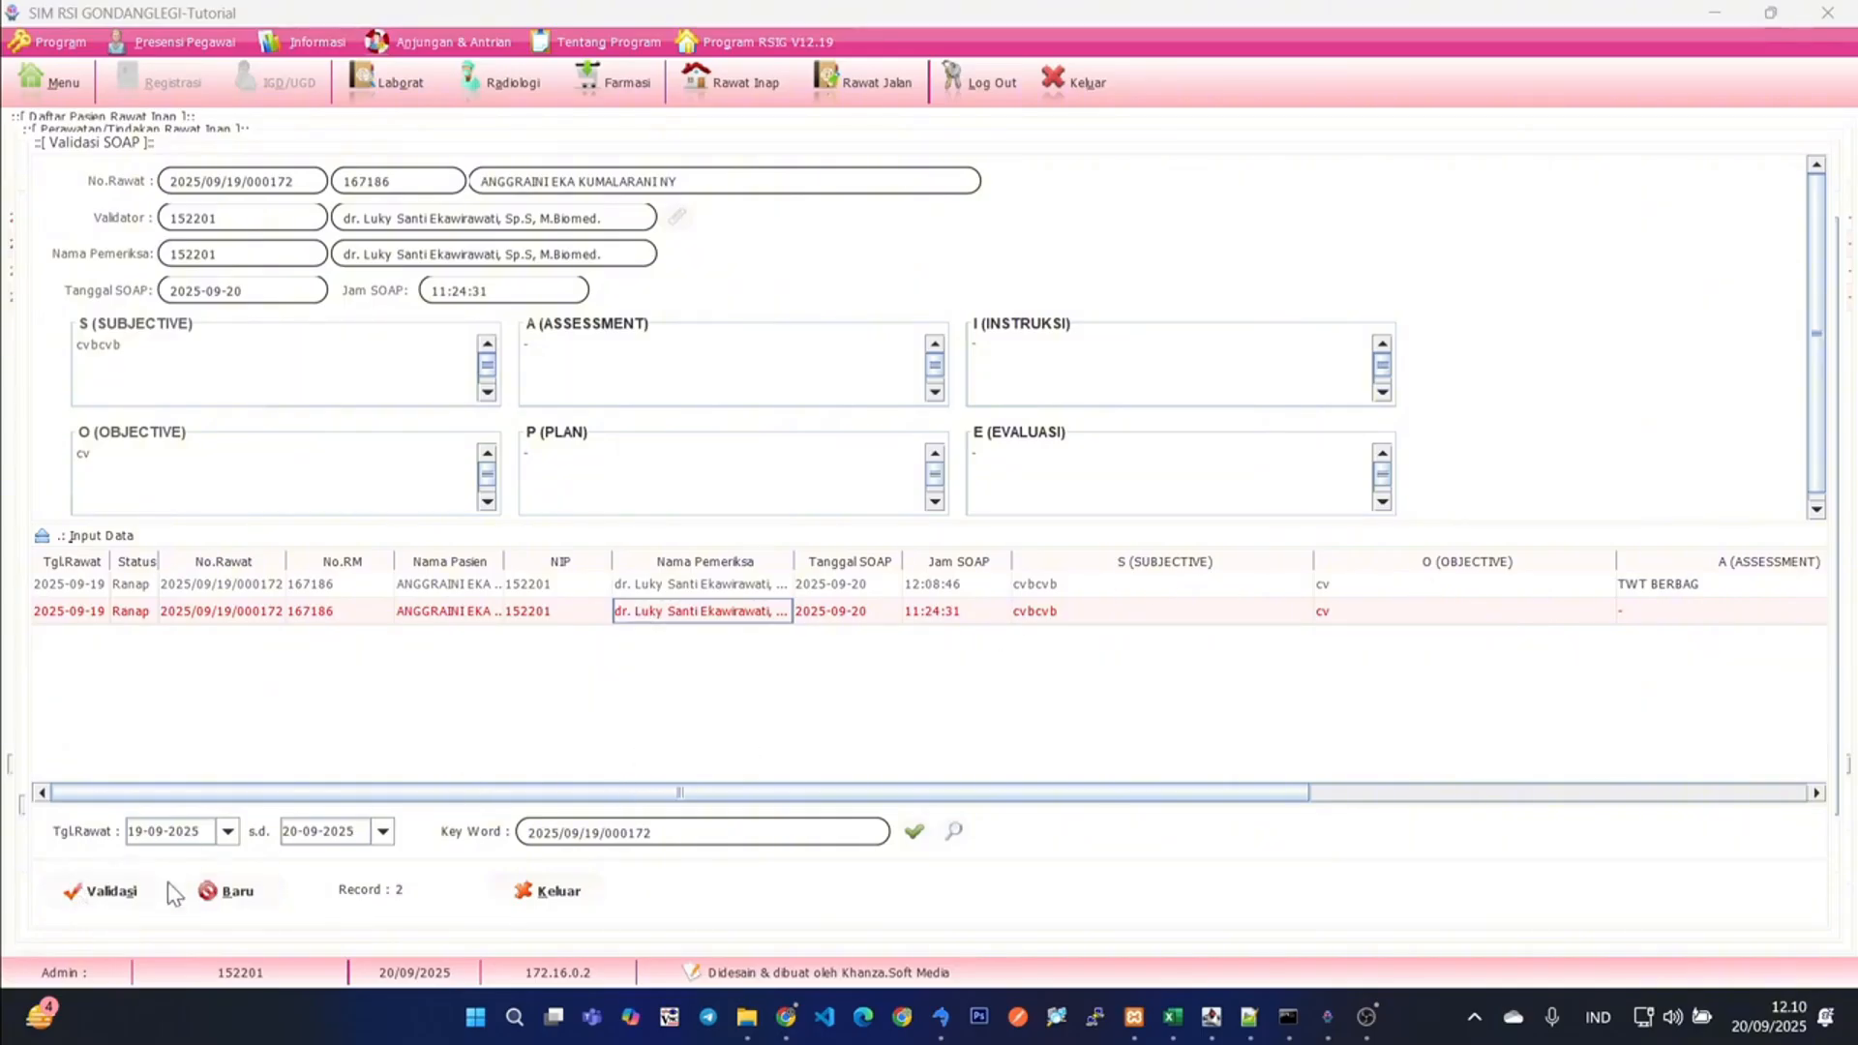
click(89, 891)
click(531, 586)
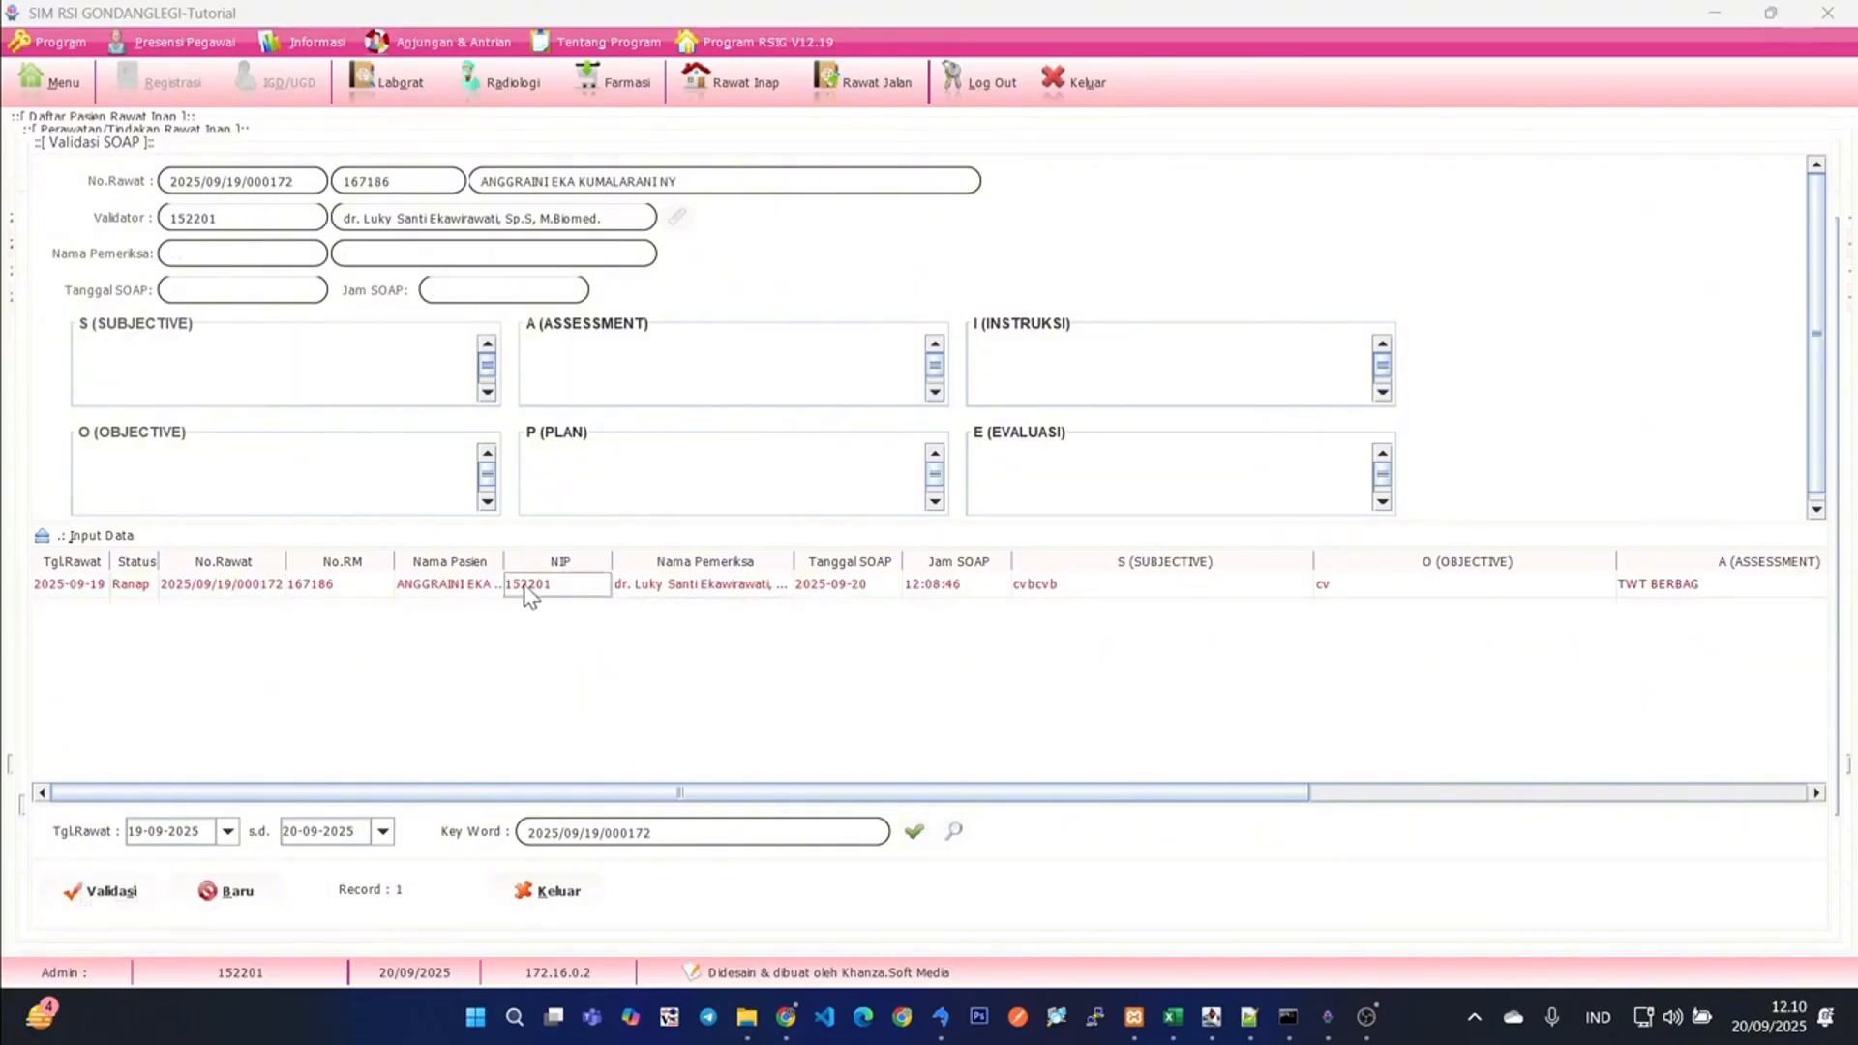
click(71, 893)
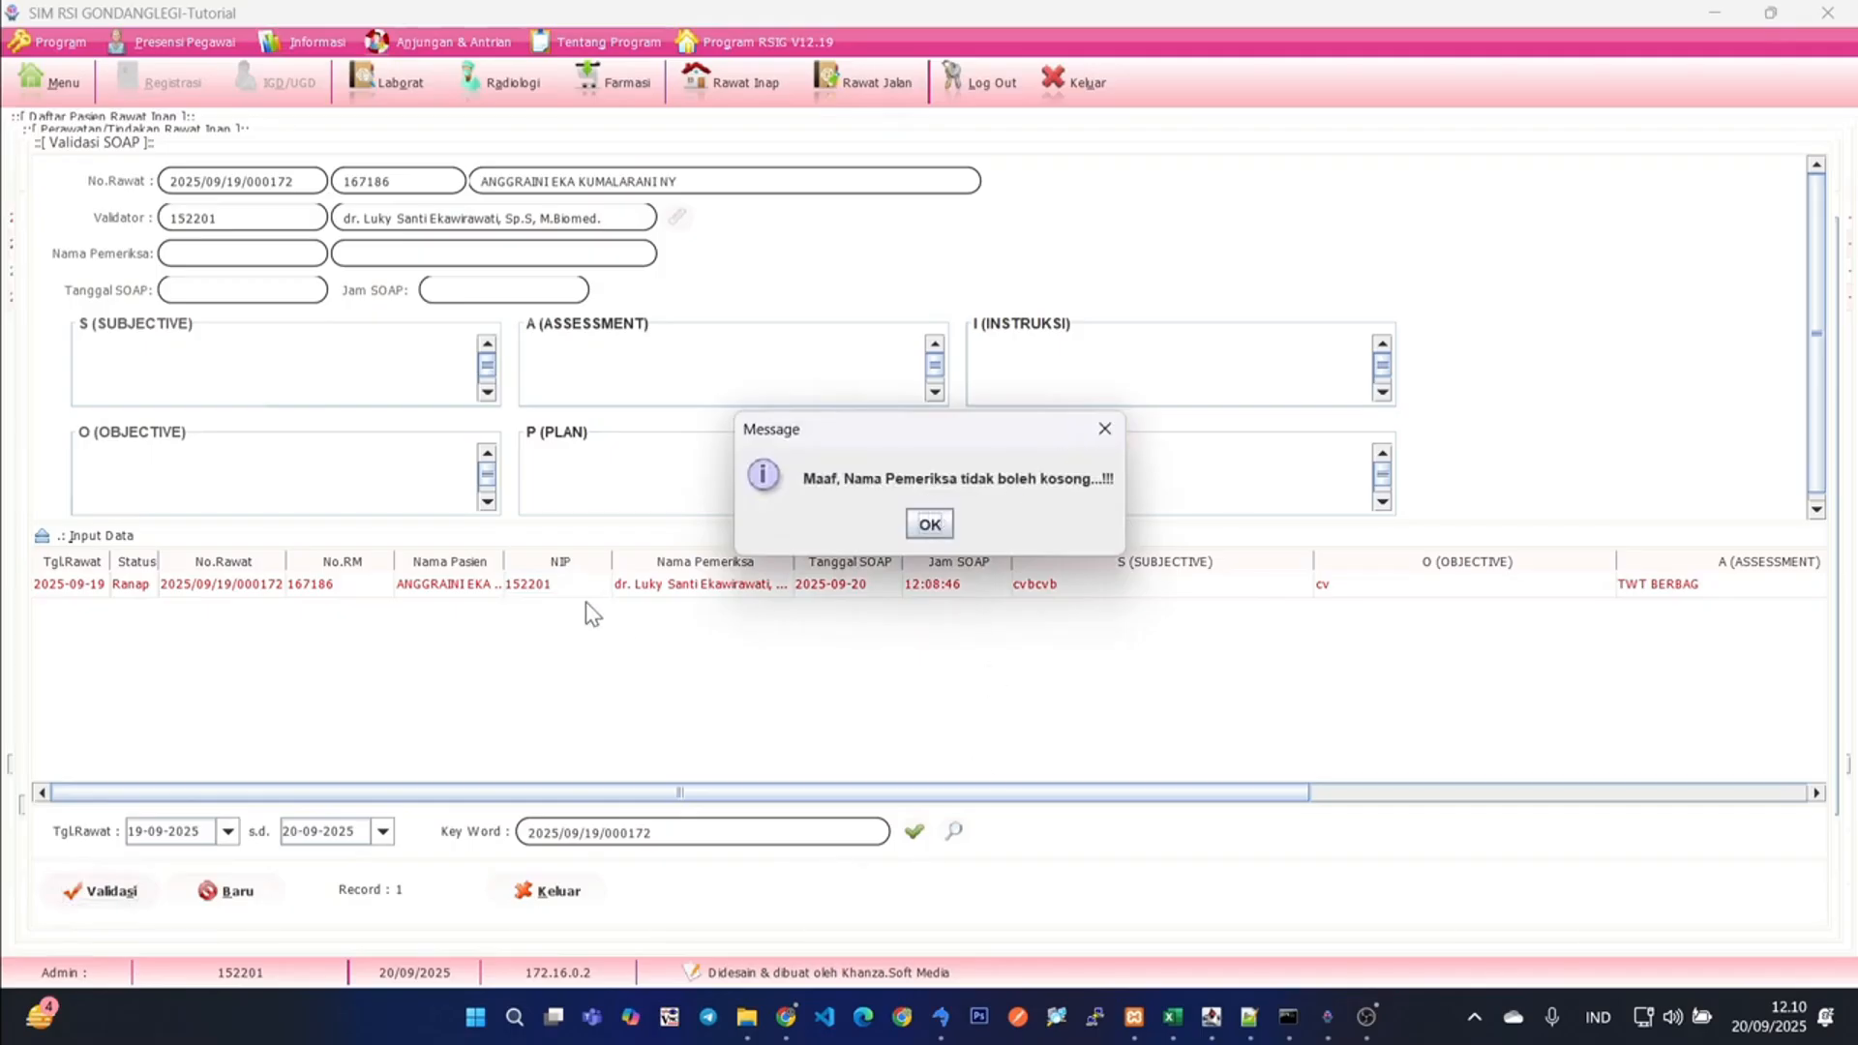
key(Return)
click(561, 586)
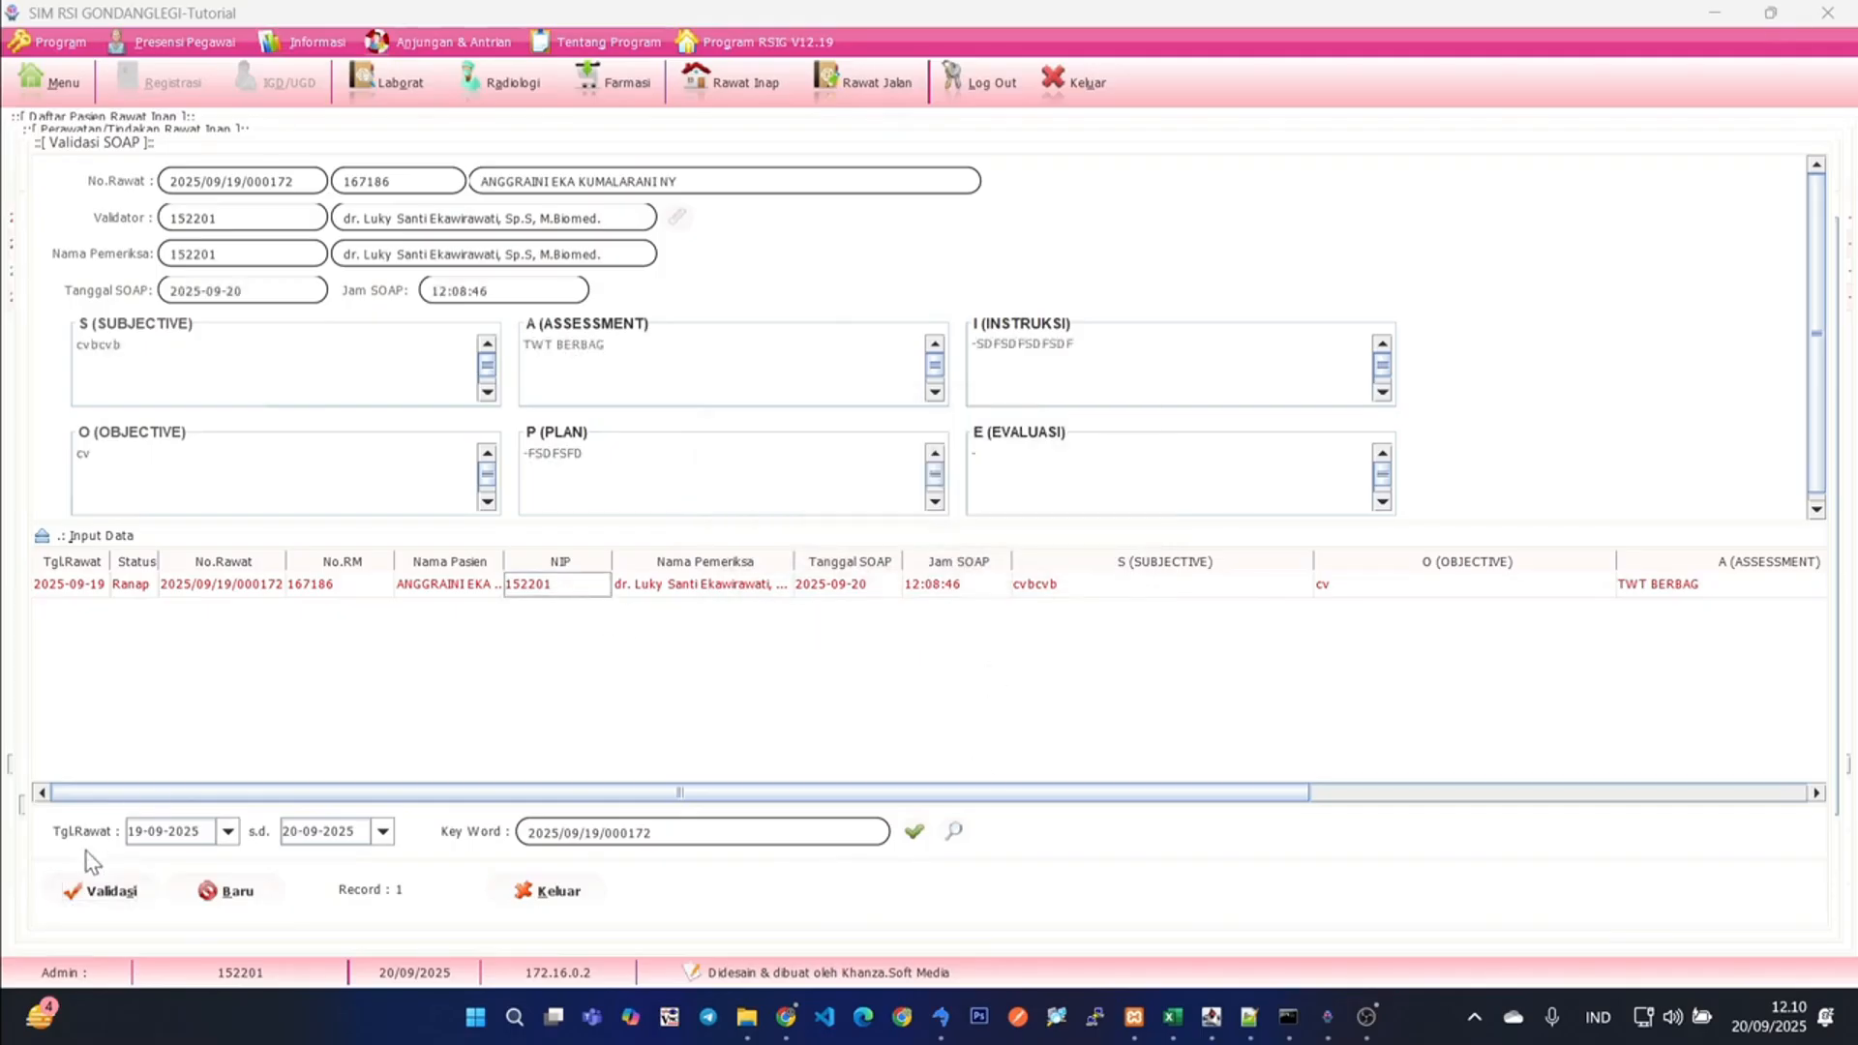
click(90, 890)
- Leave the SOAP validation, check the entries' status in the SOAP verification data, and close it
click(540, 896)
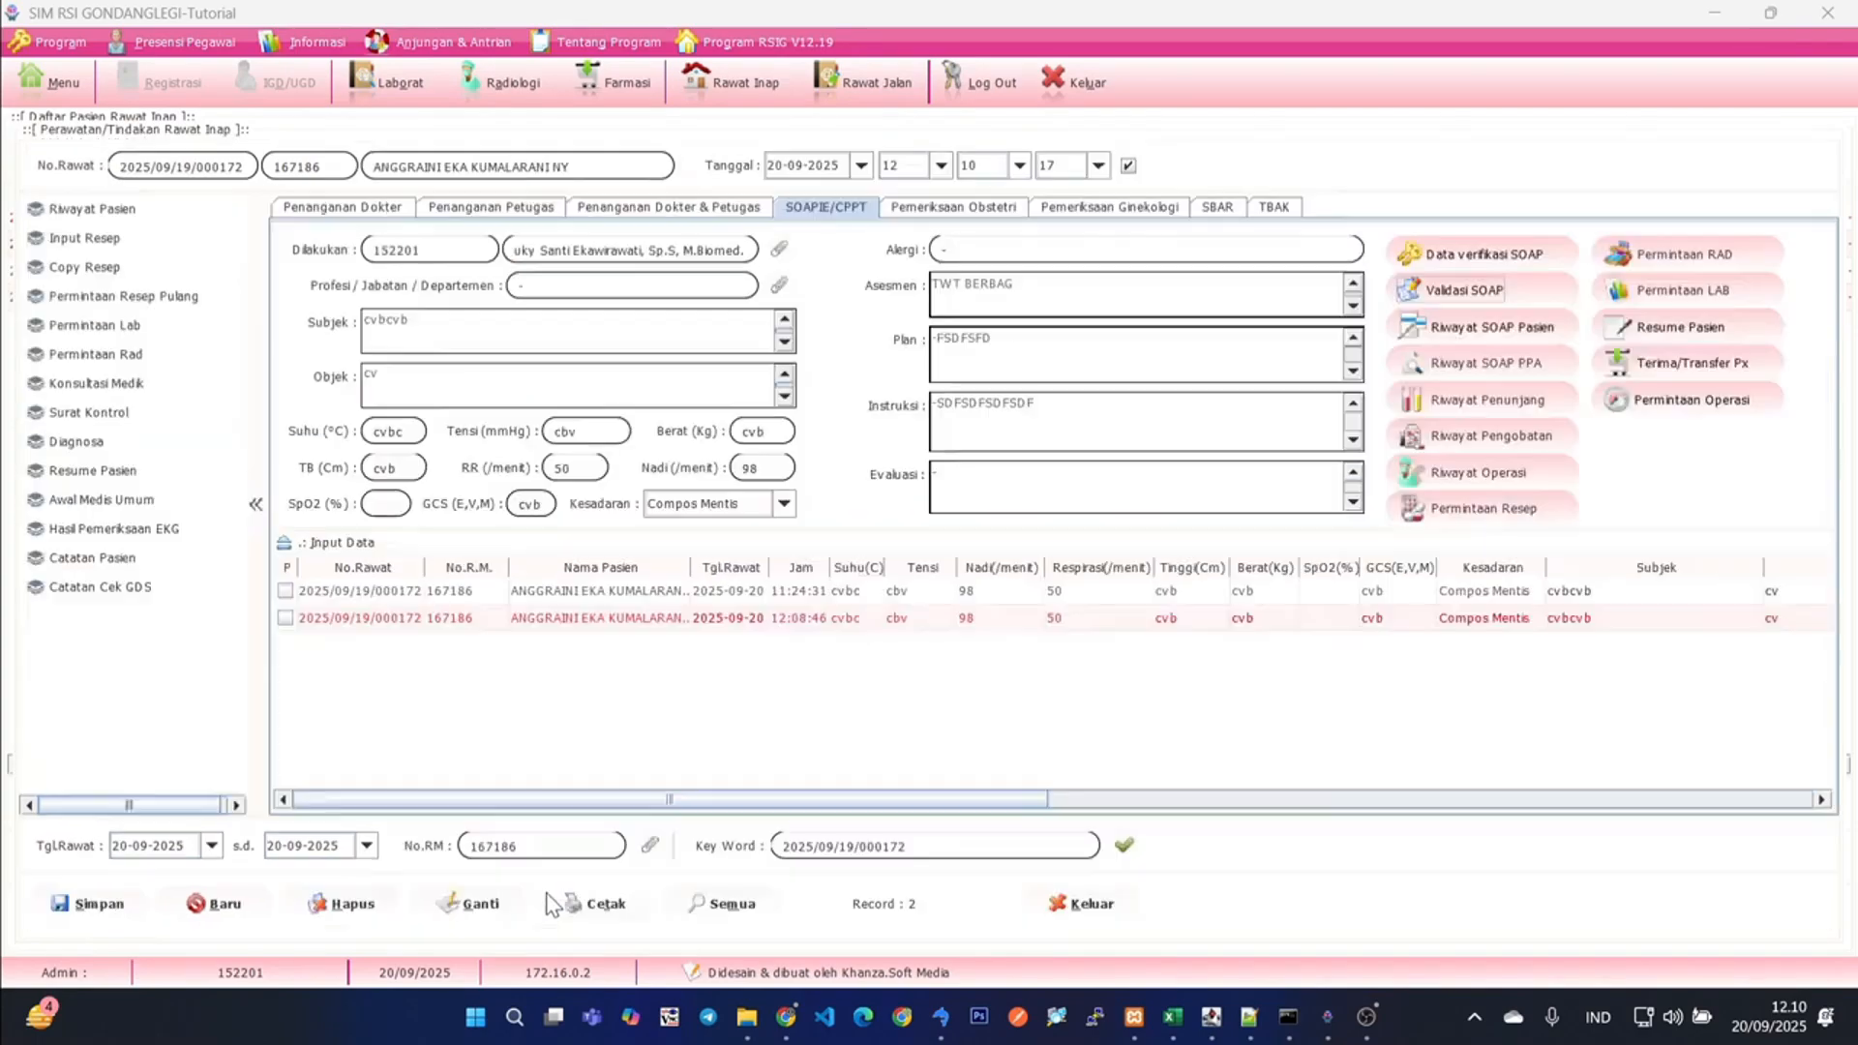
click(1481, 253)
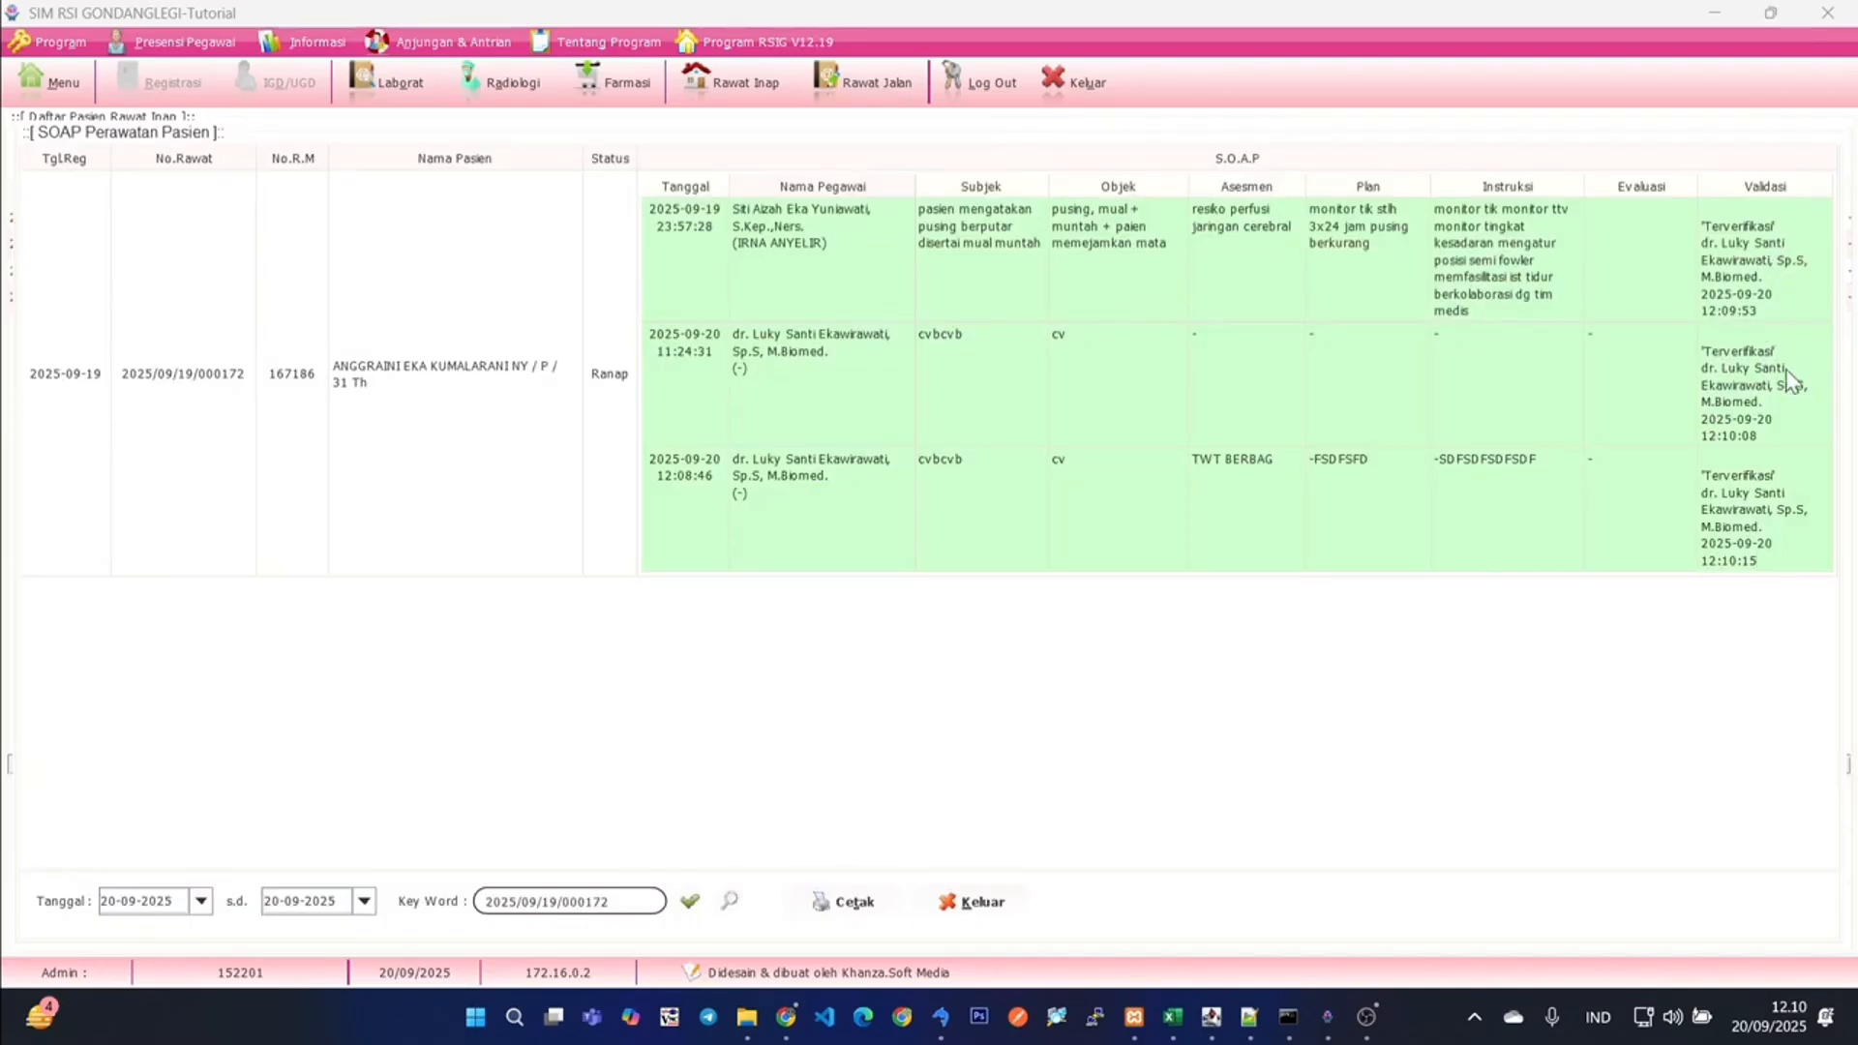
click(983, 902)
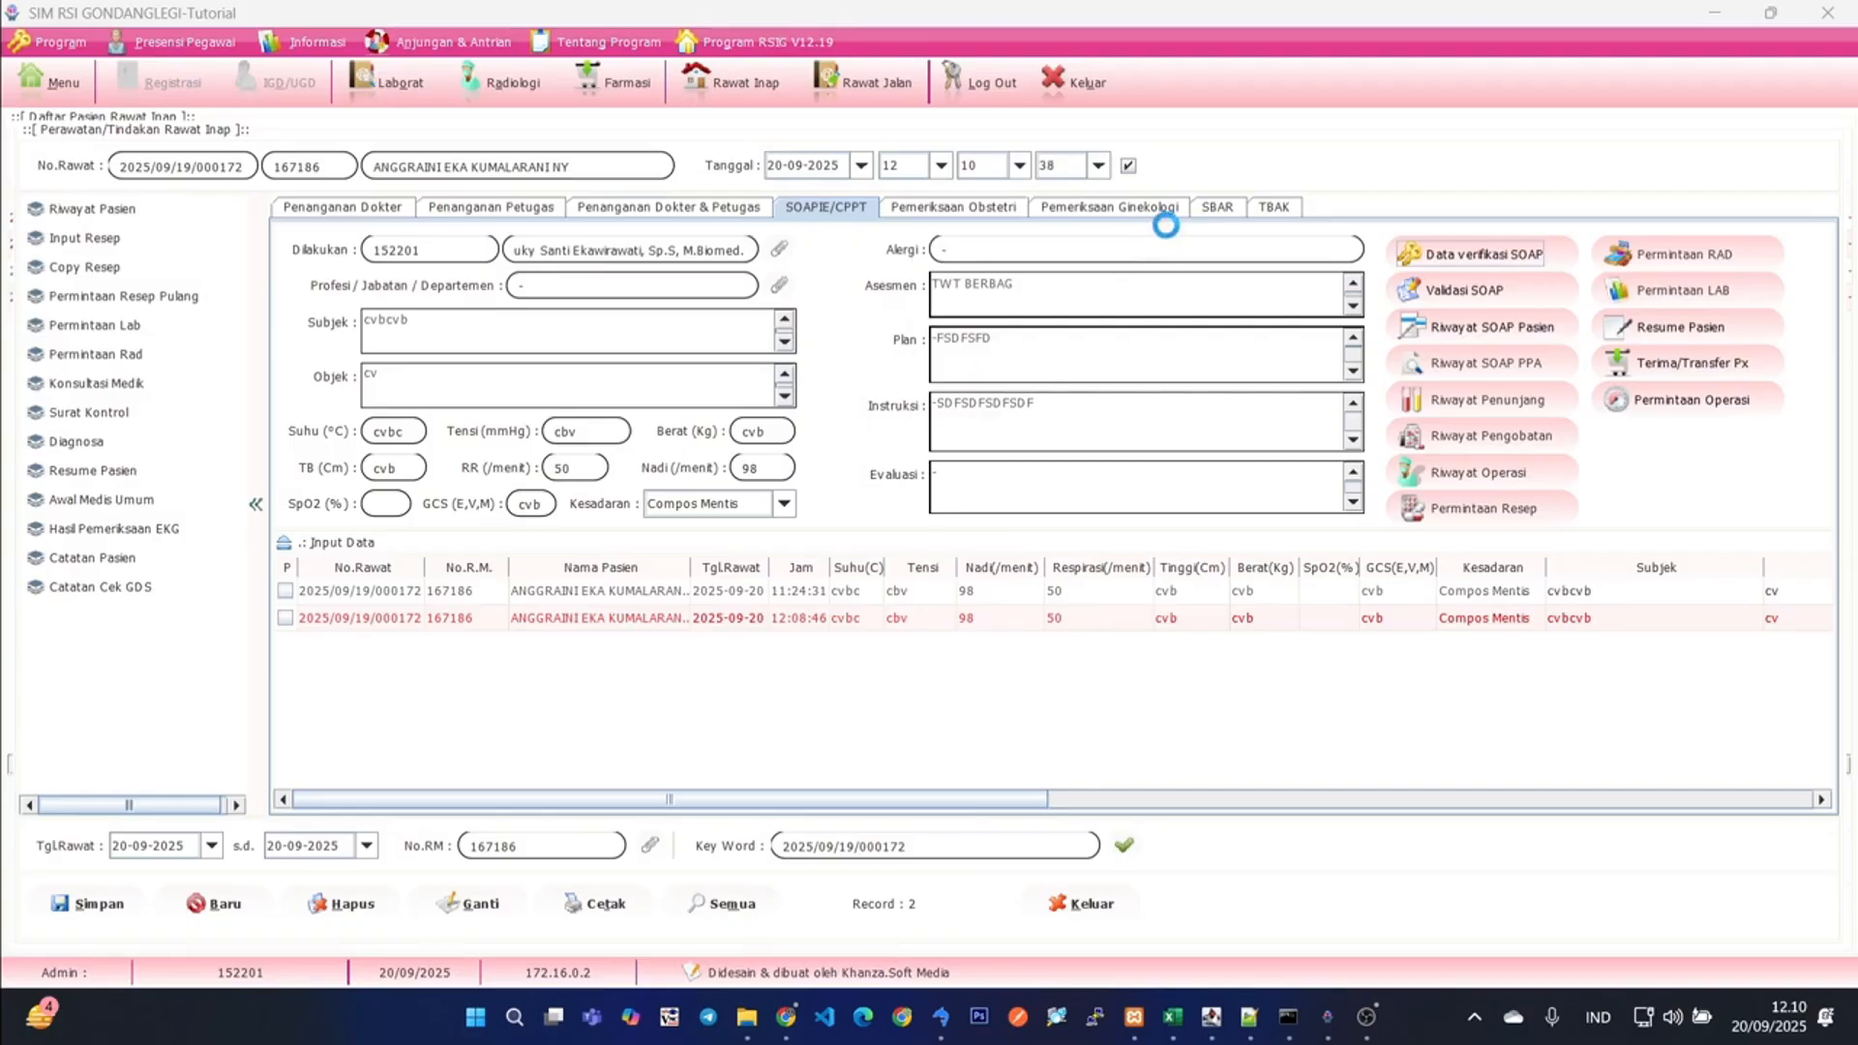
click(1217, 206)
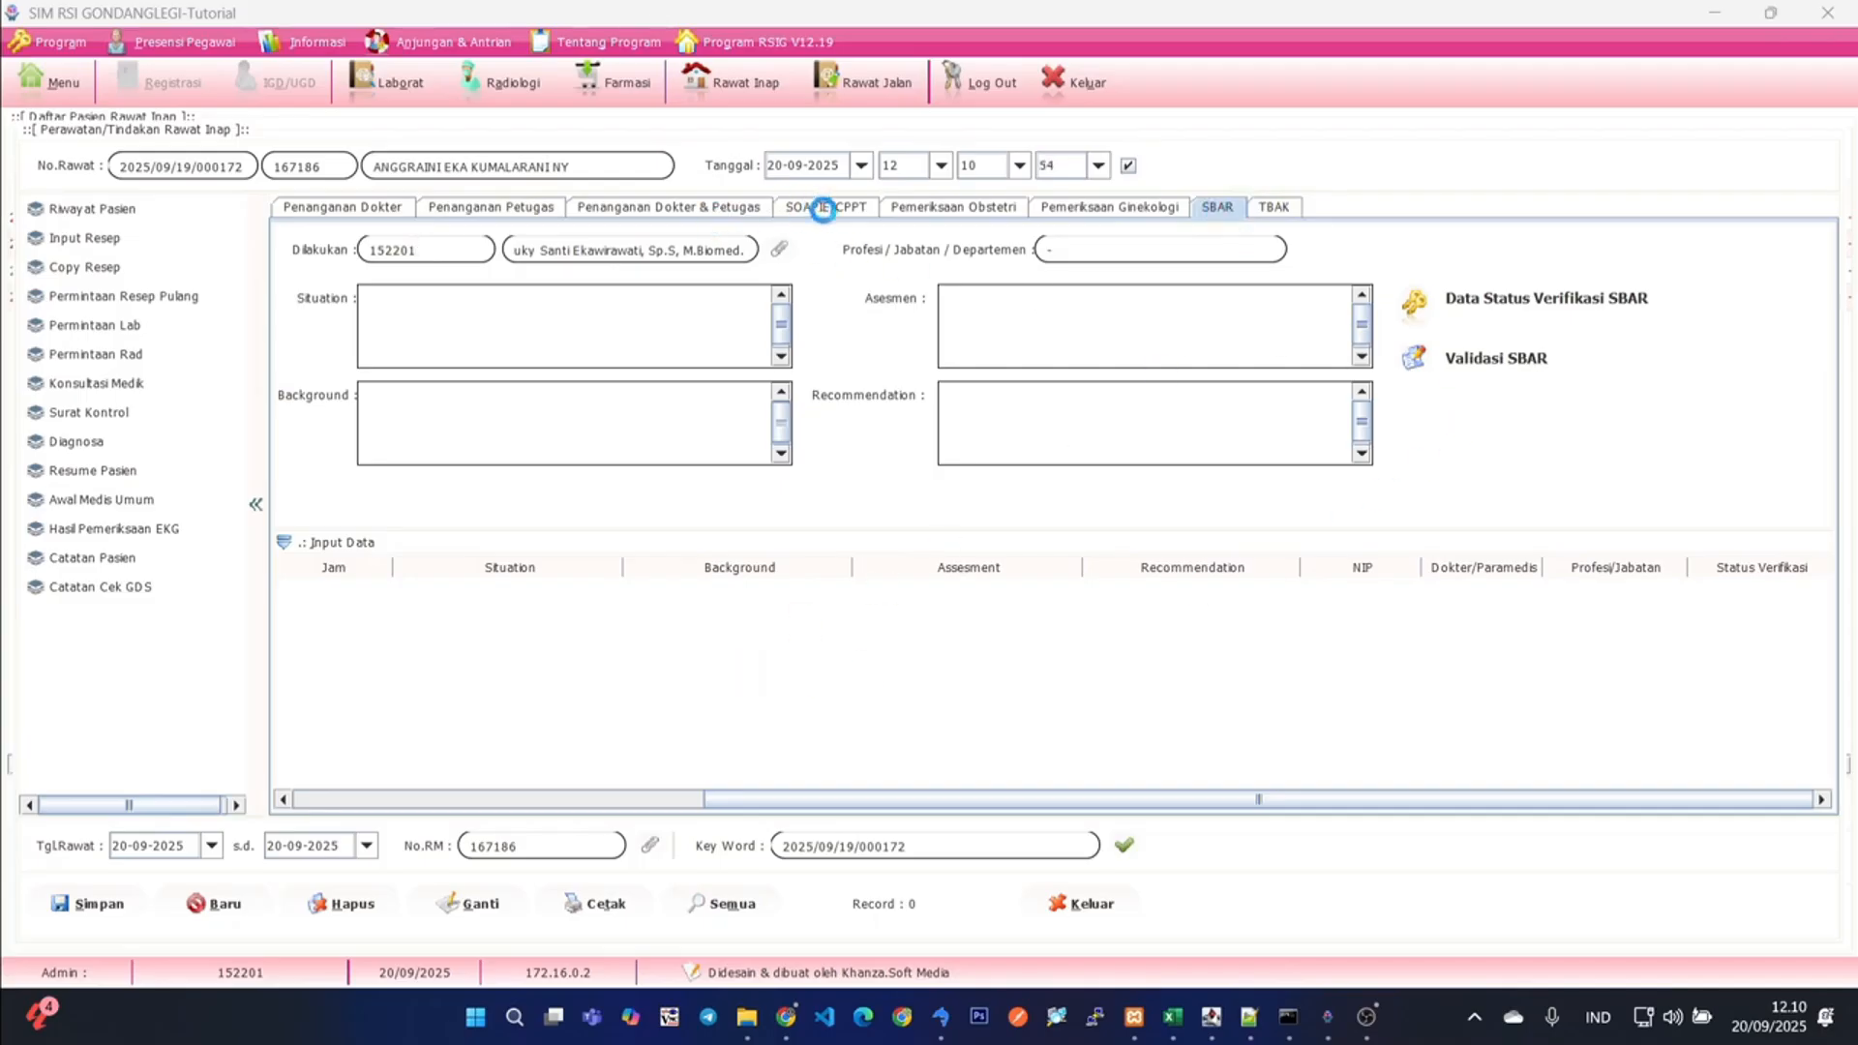
click(1461, 360)
drag(629, 794, 980, 793)
click(753, 586)
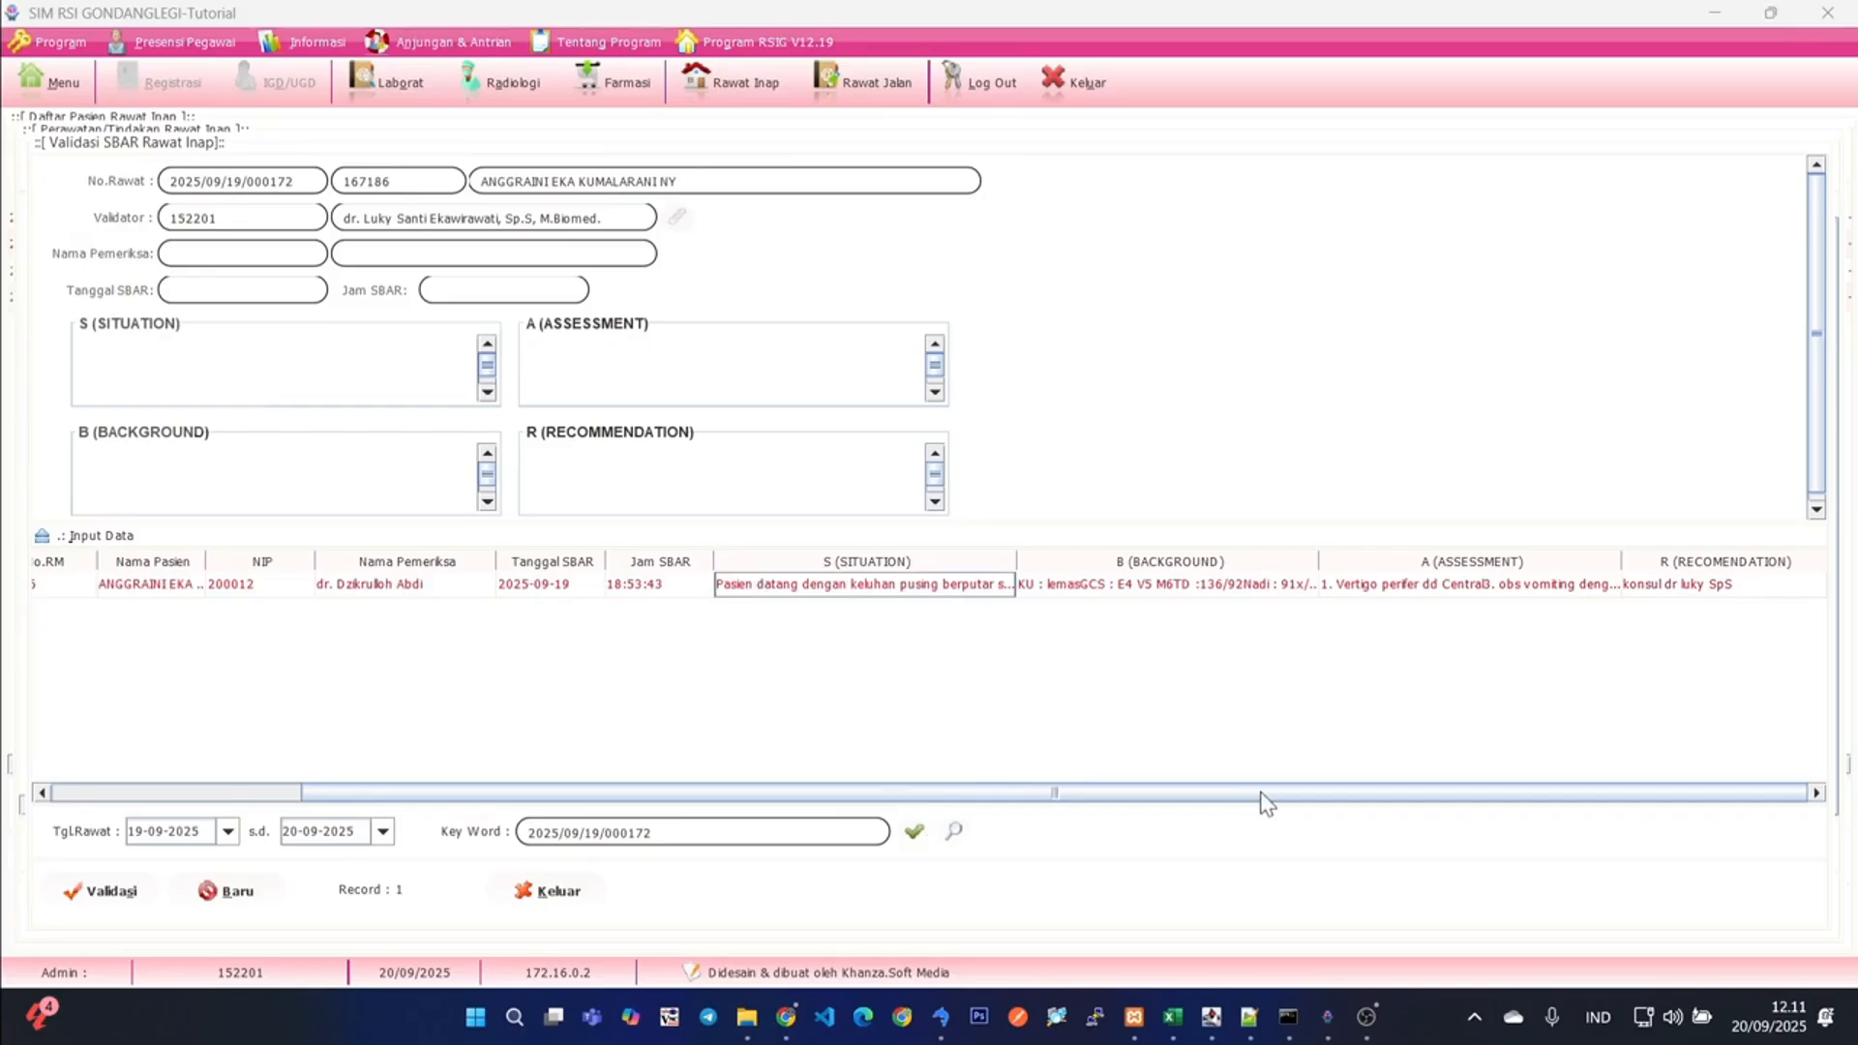
click(81, 896)
click(1104, 429)
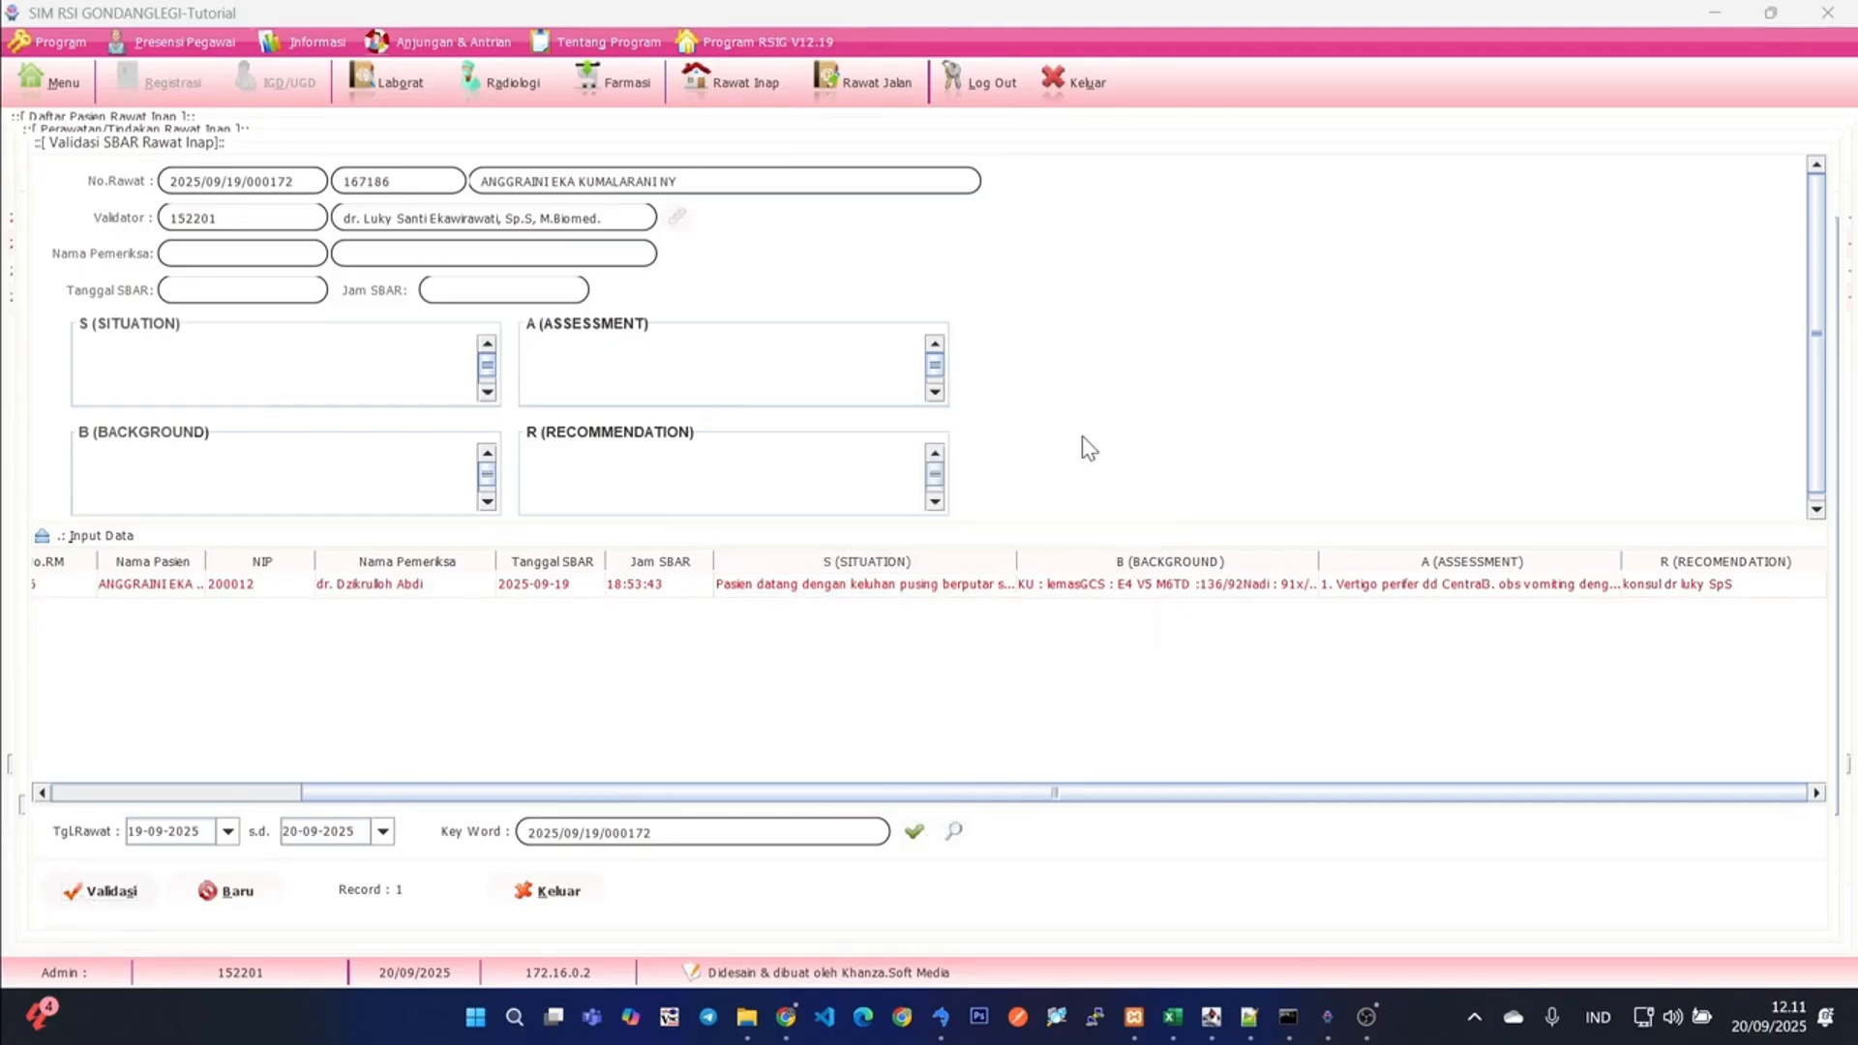
click(488, 587)
click(97, 898)
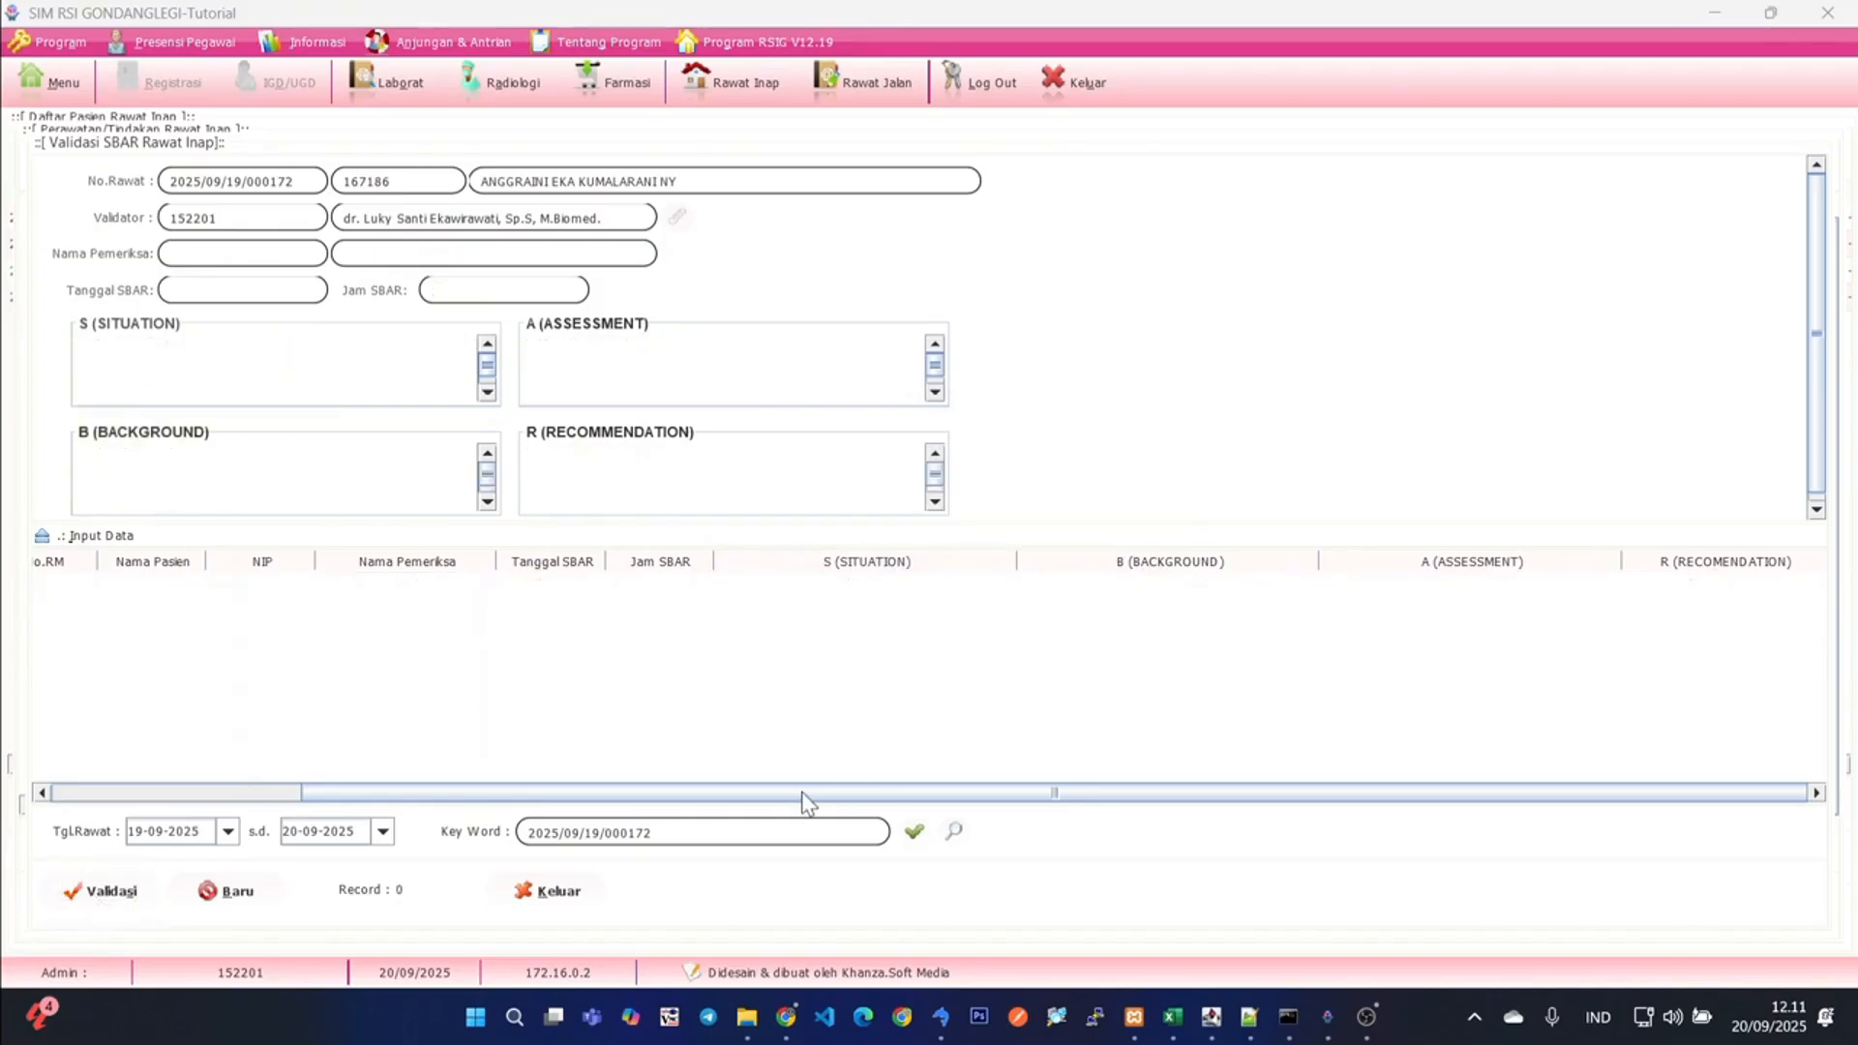
click(534, 891)
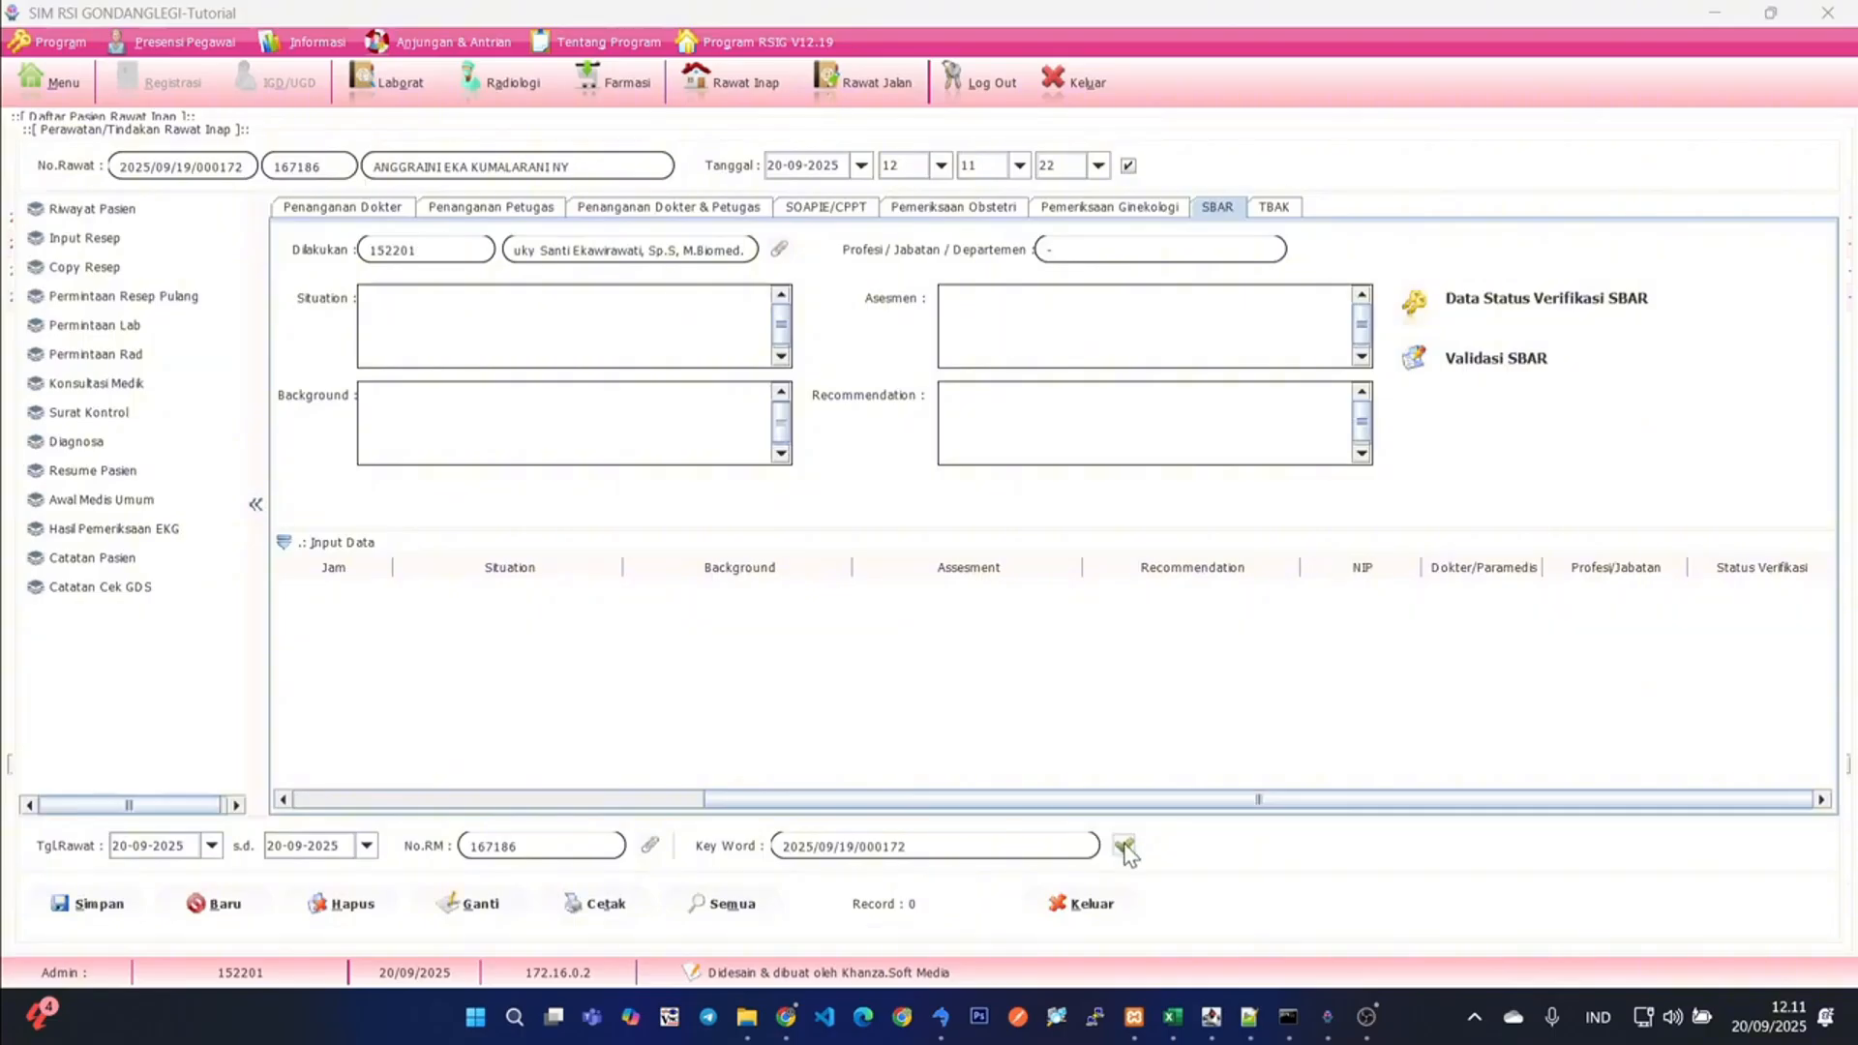
- Set the start of the treatment date filter to 19-09-2025 and refresh the SBAR list
click(211, 844)
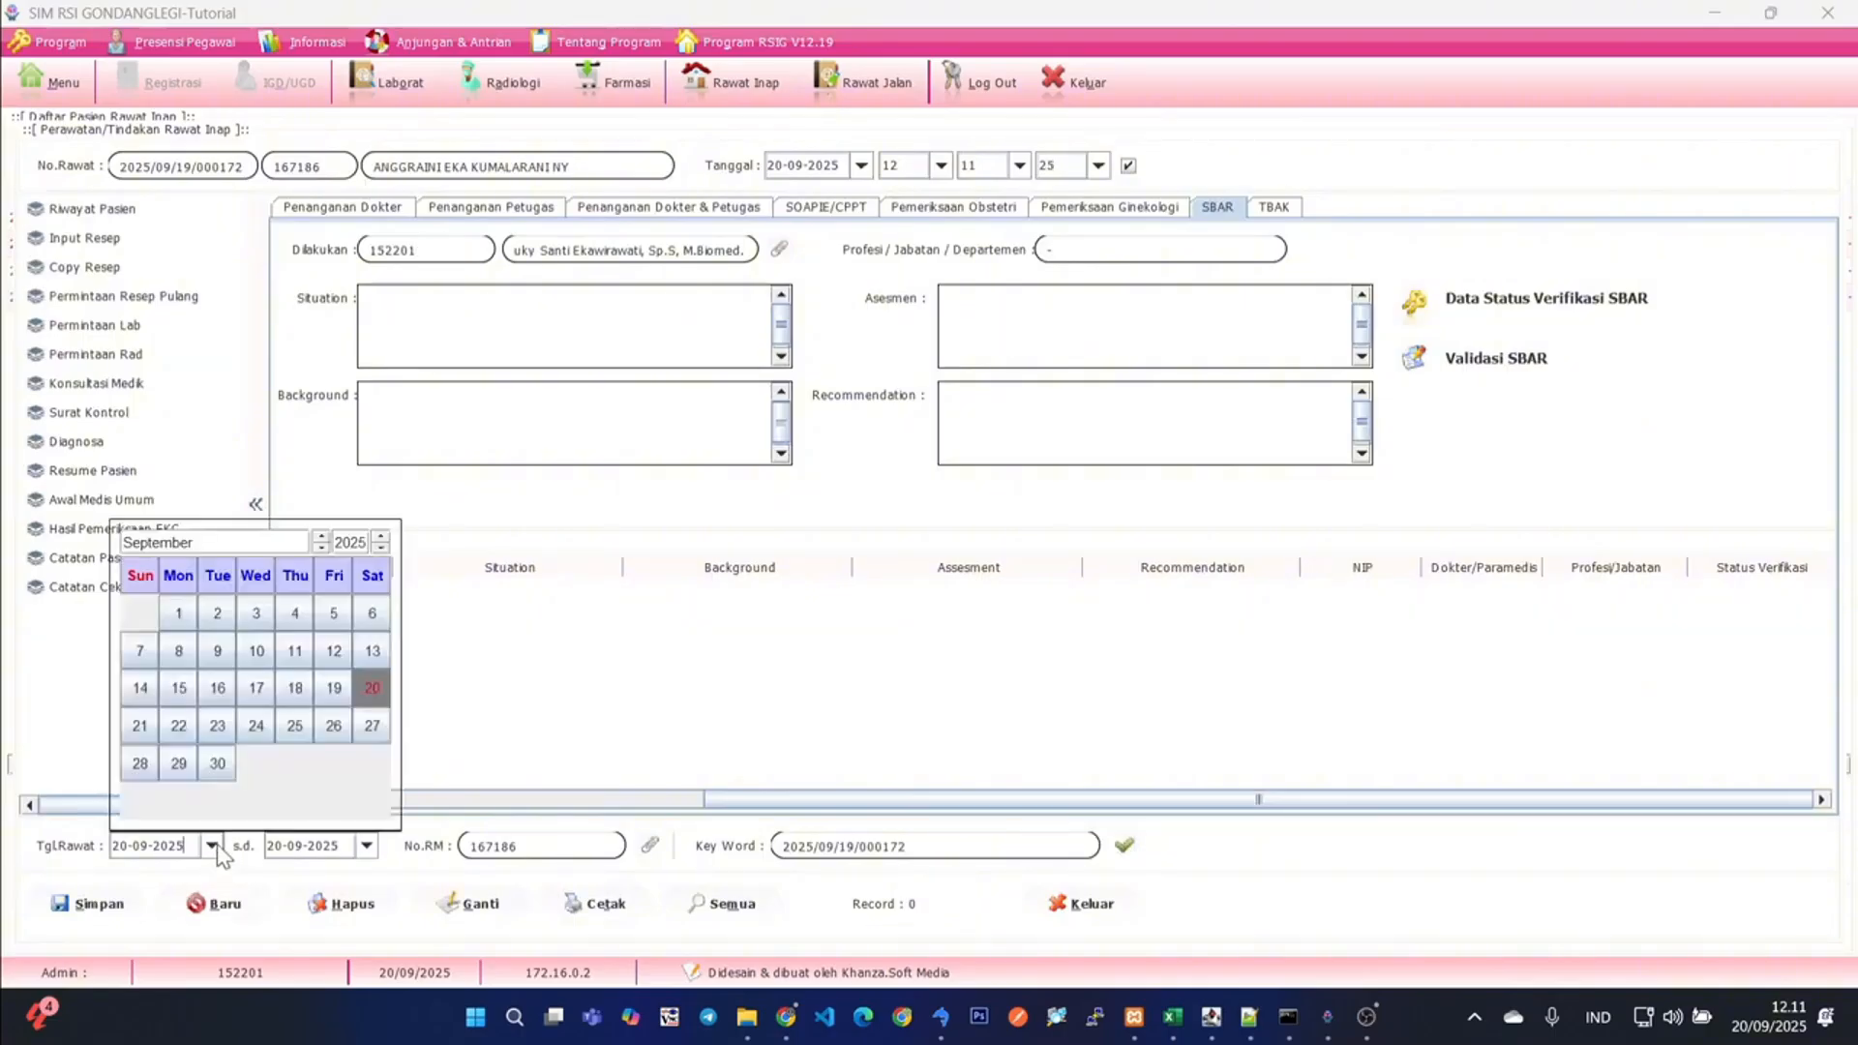
click(327, 695)
click(1126, 850)
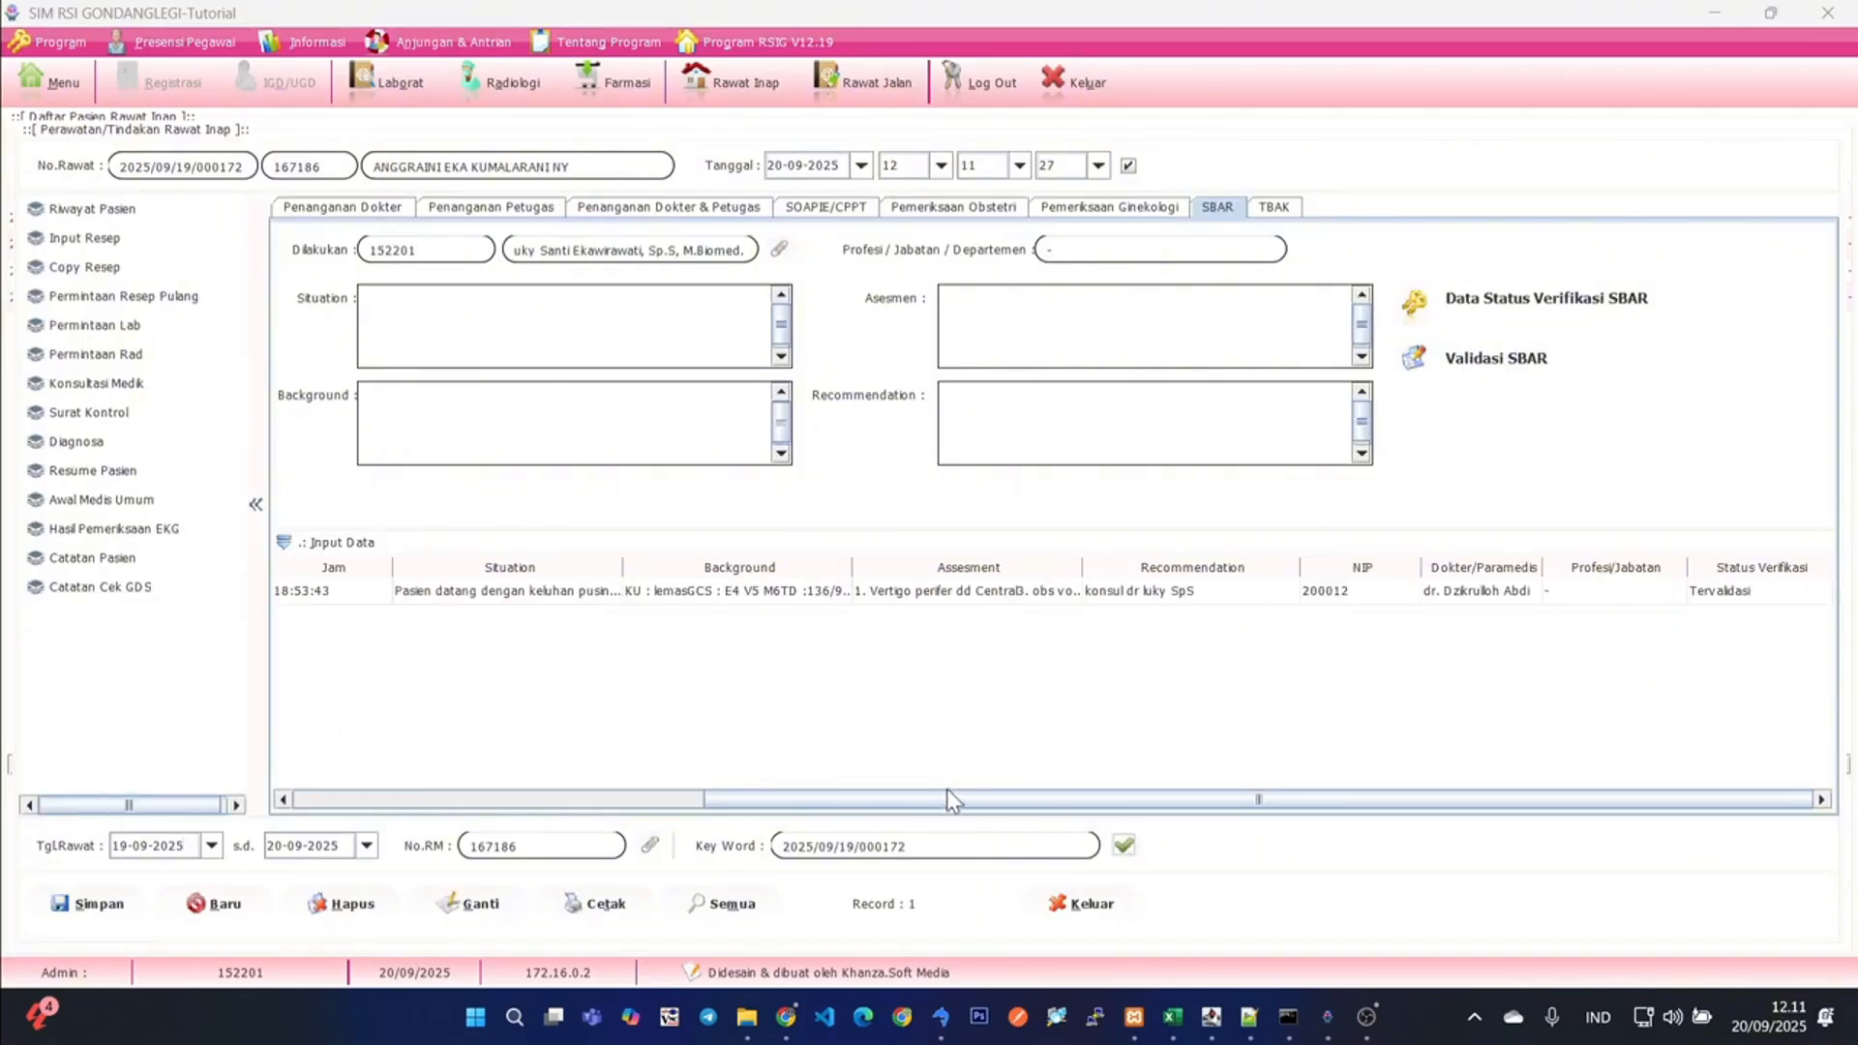
click(1740, 592)
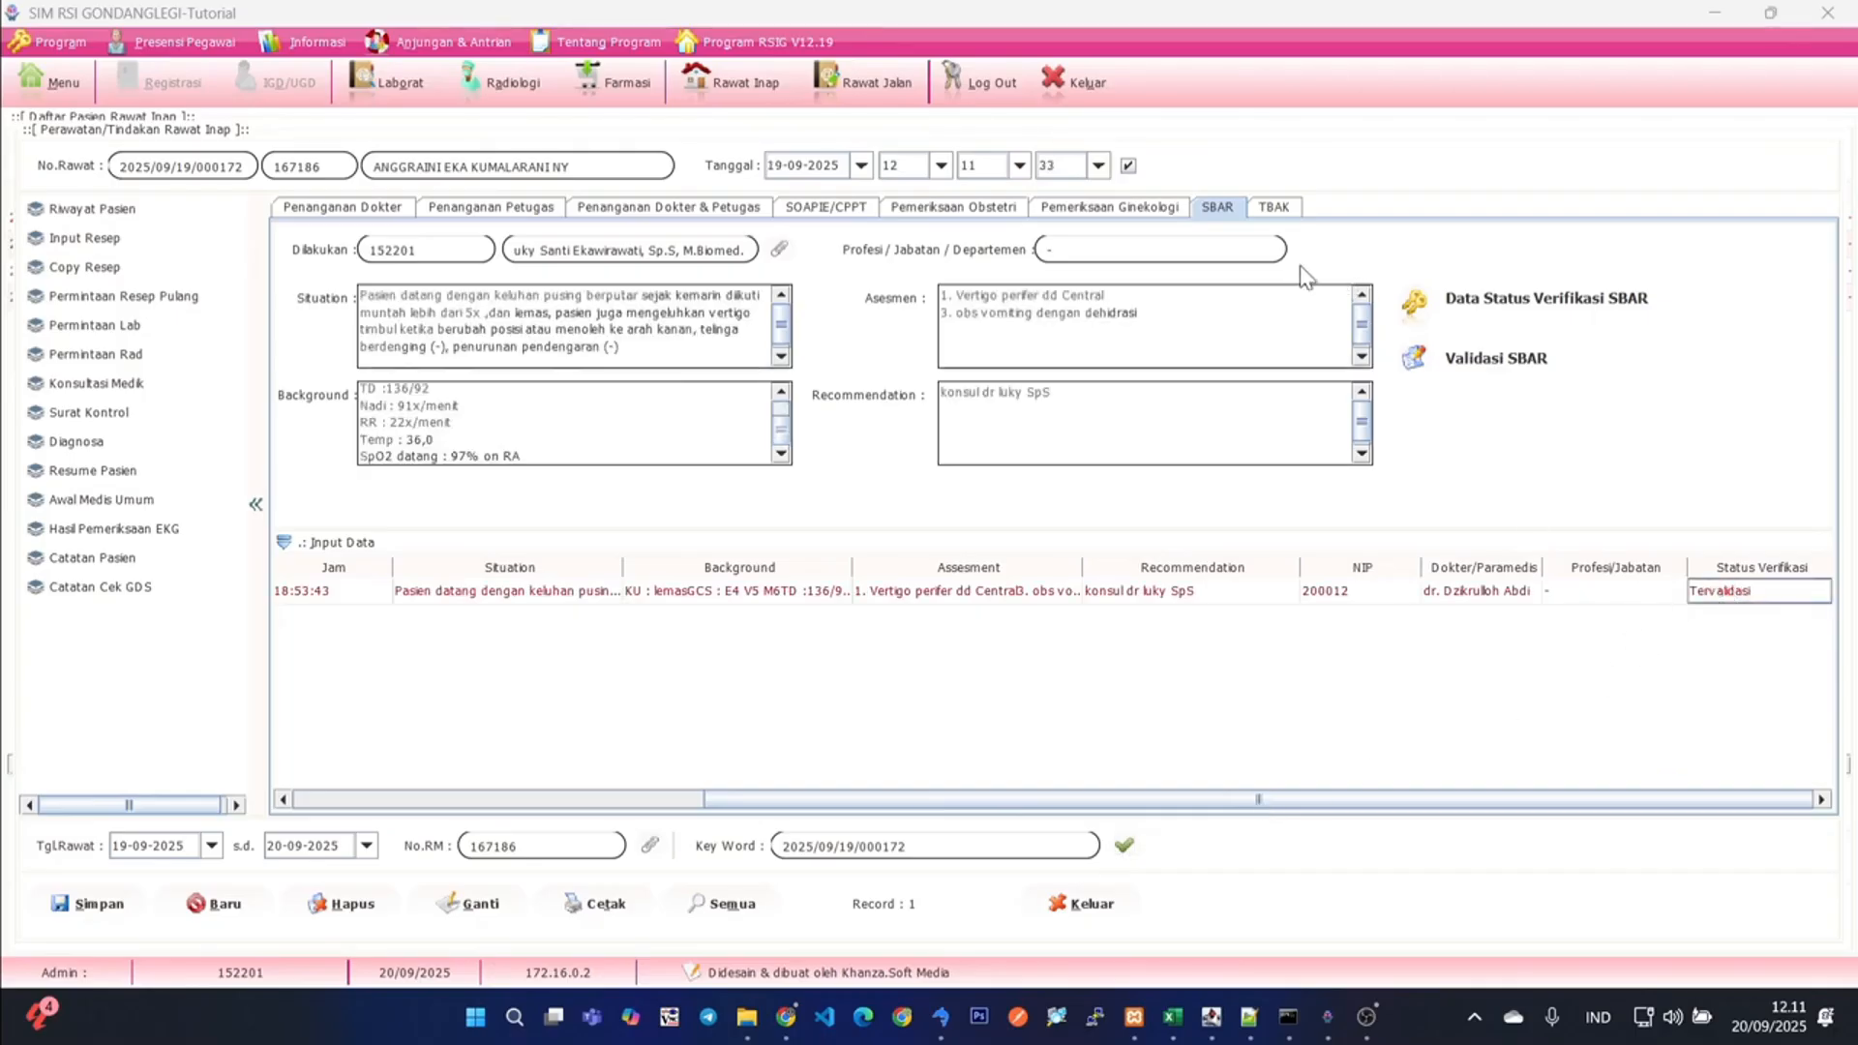
click(1275, 209)
click(969, 593)
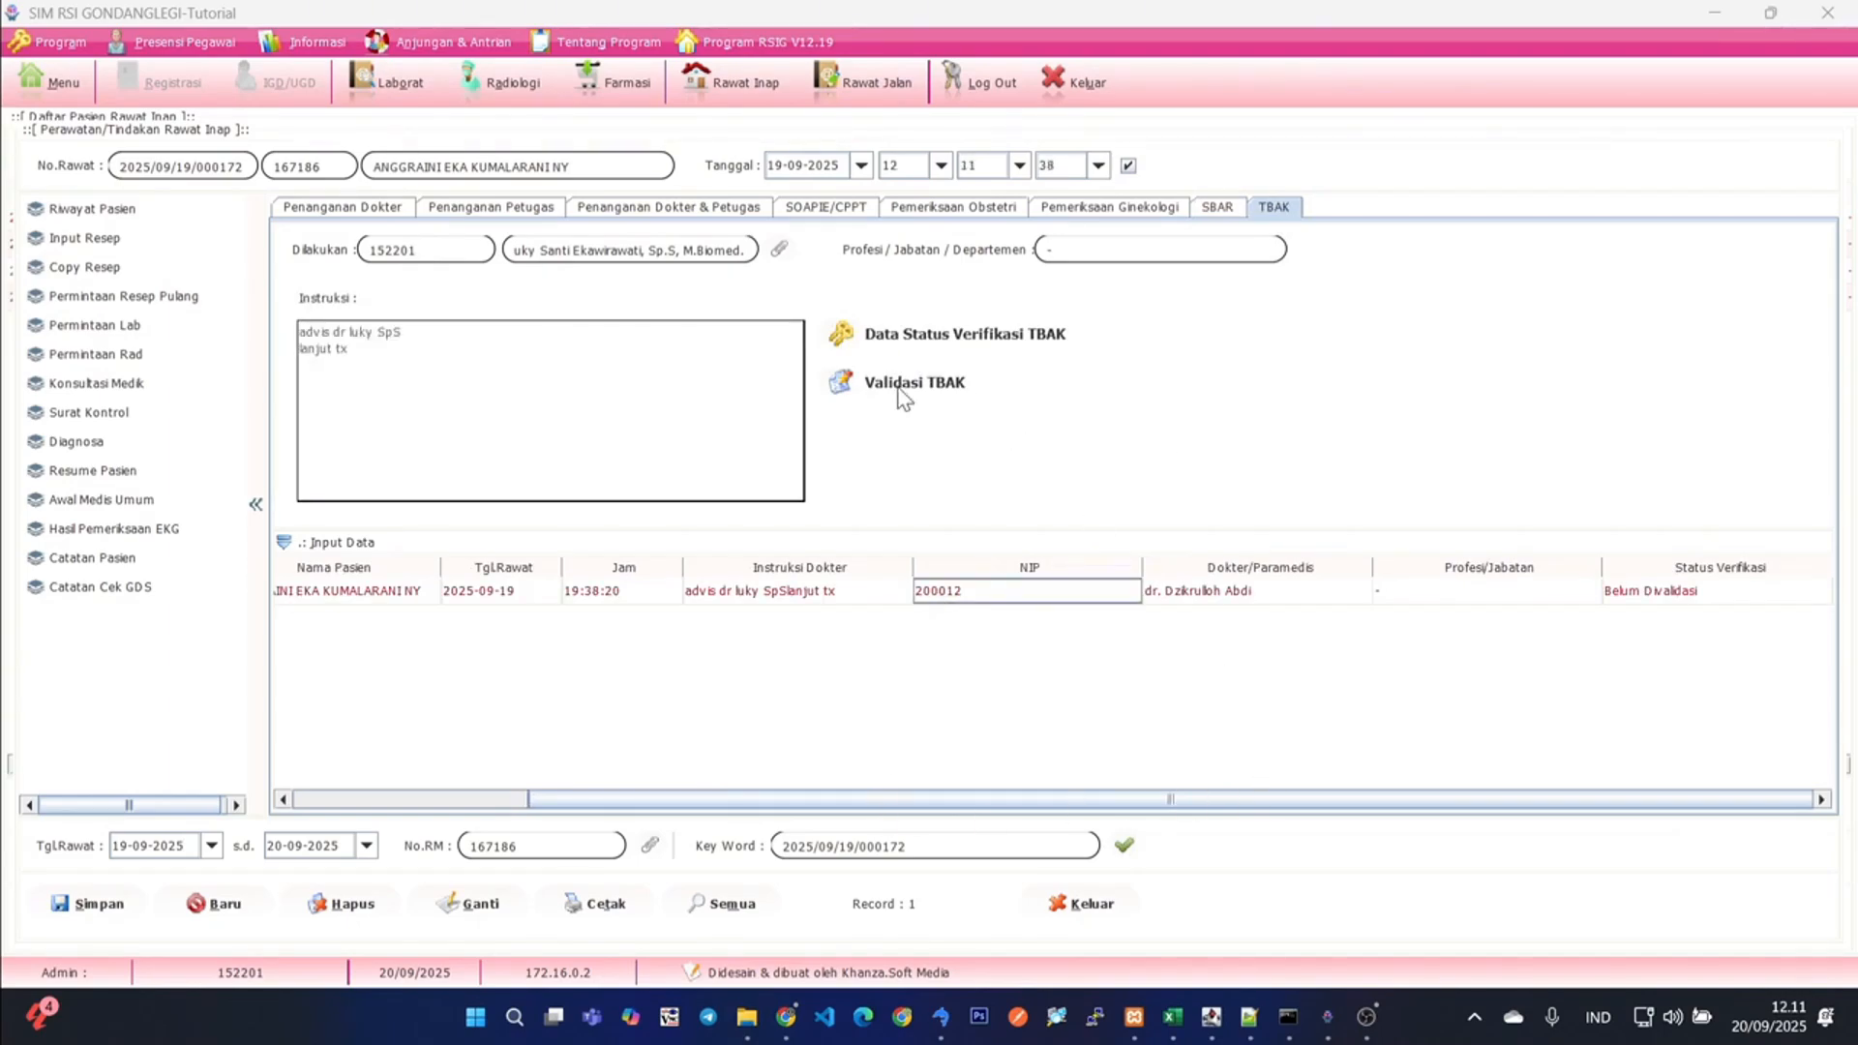
click(1210, 213)
click(1275, 211)
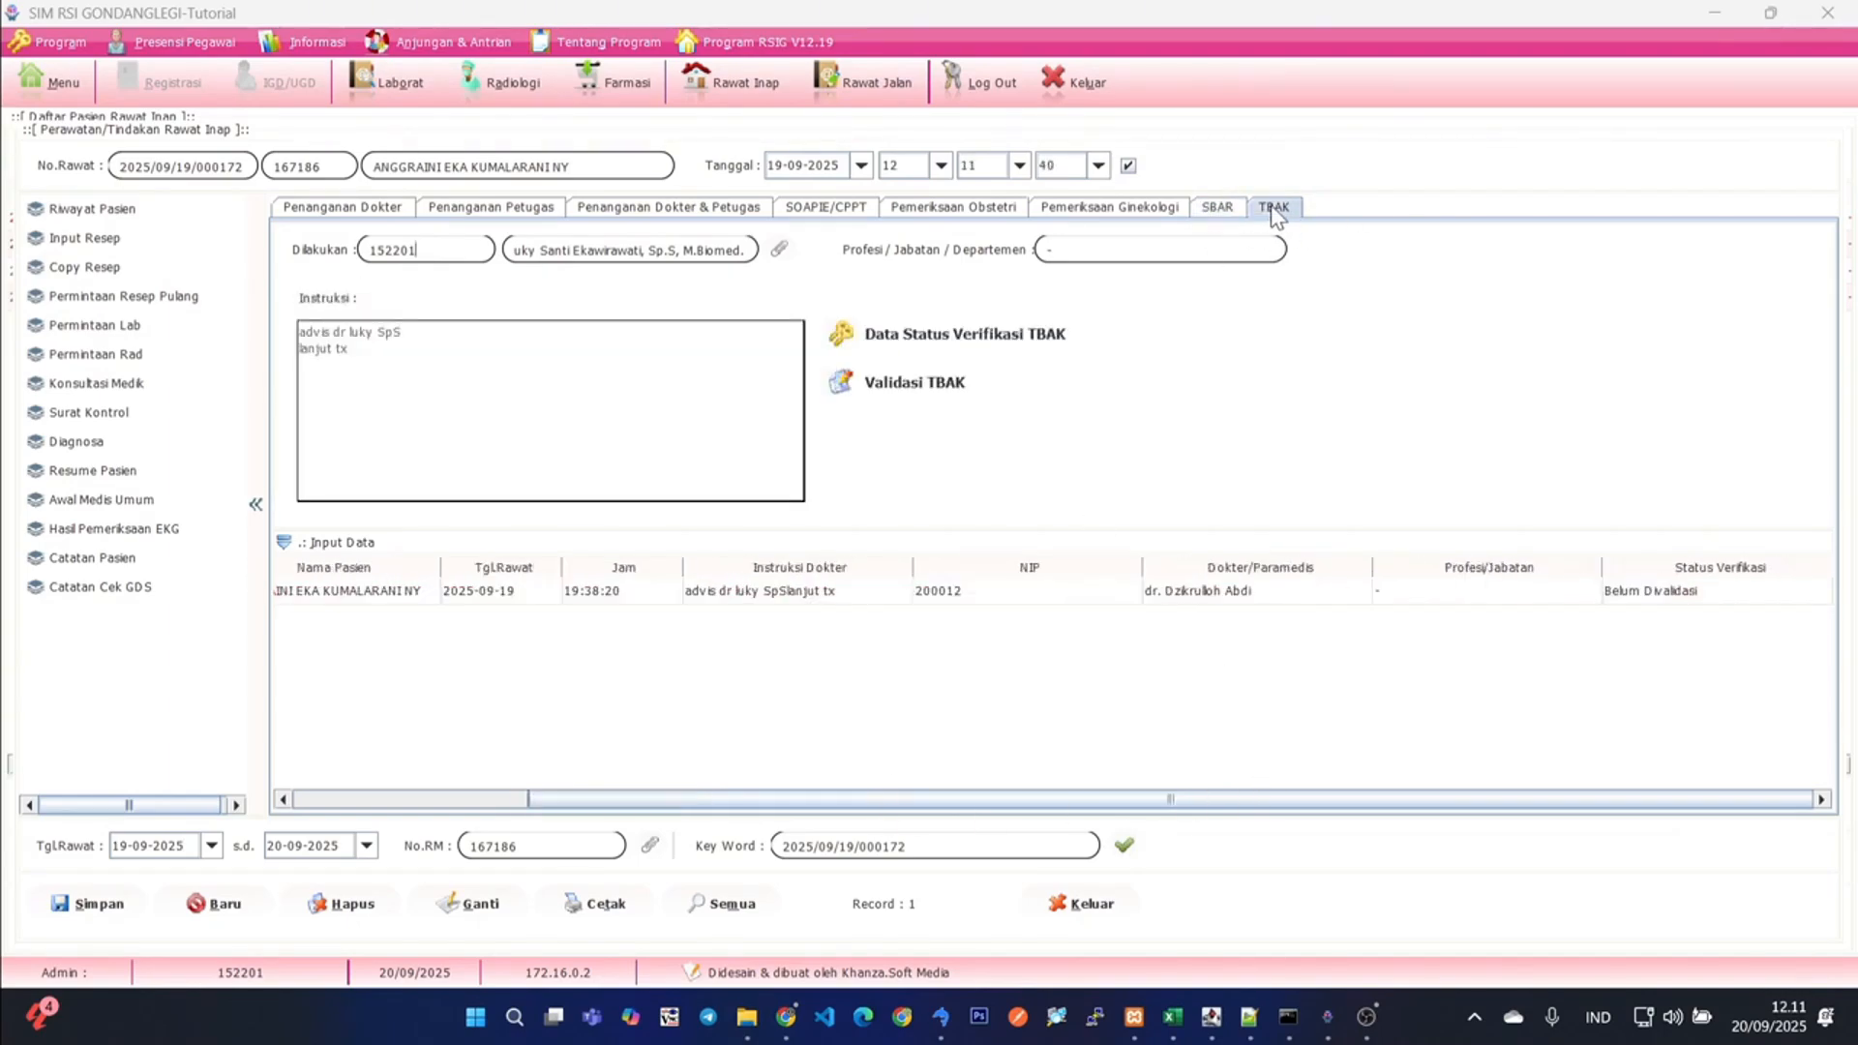
click(884, 387)
click(594, 591)
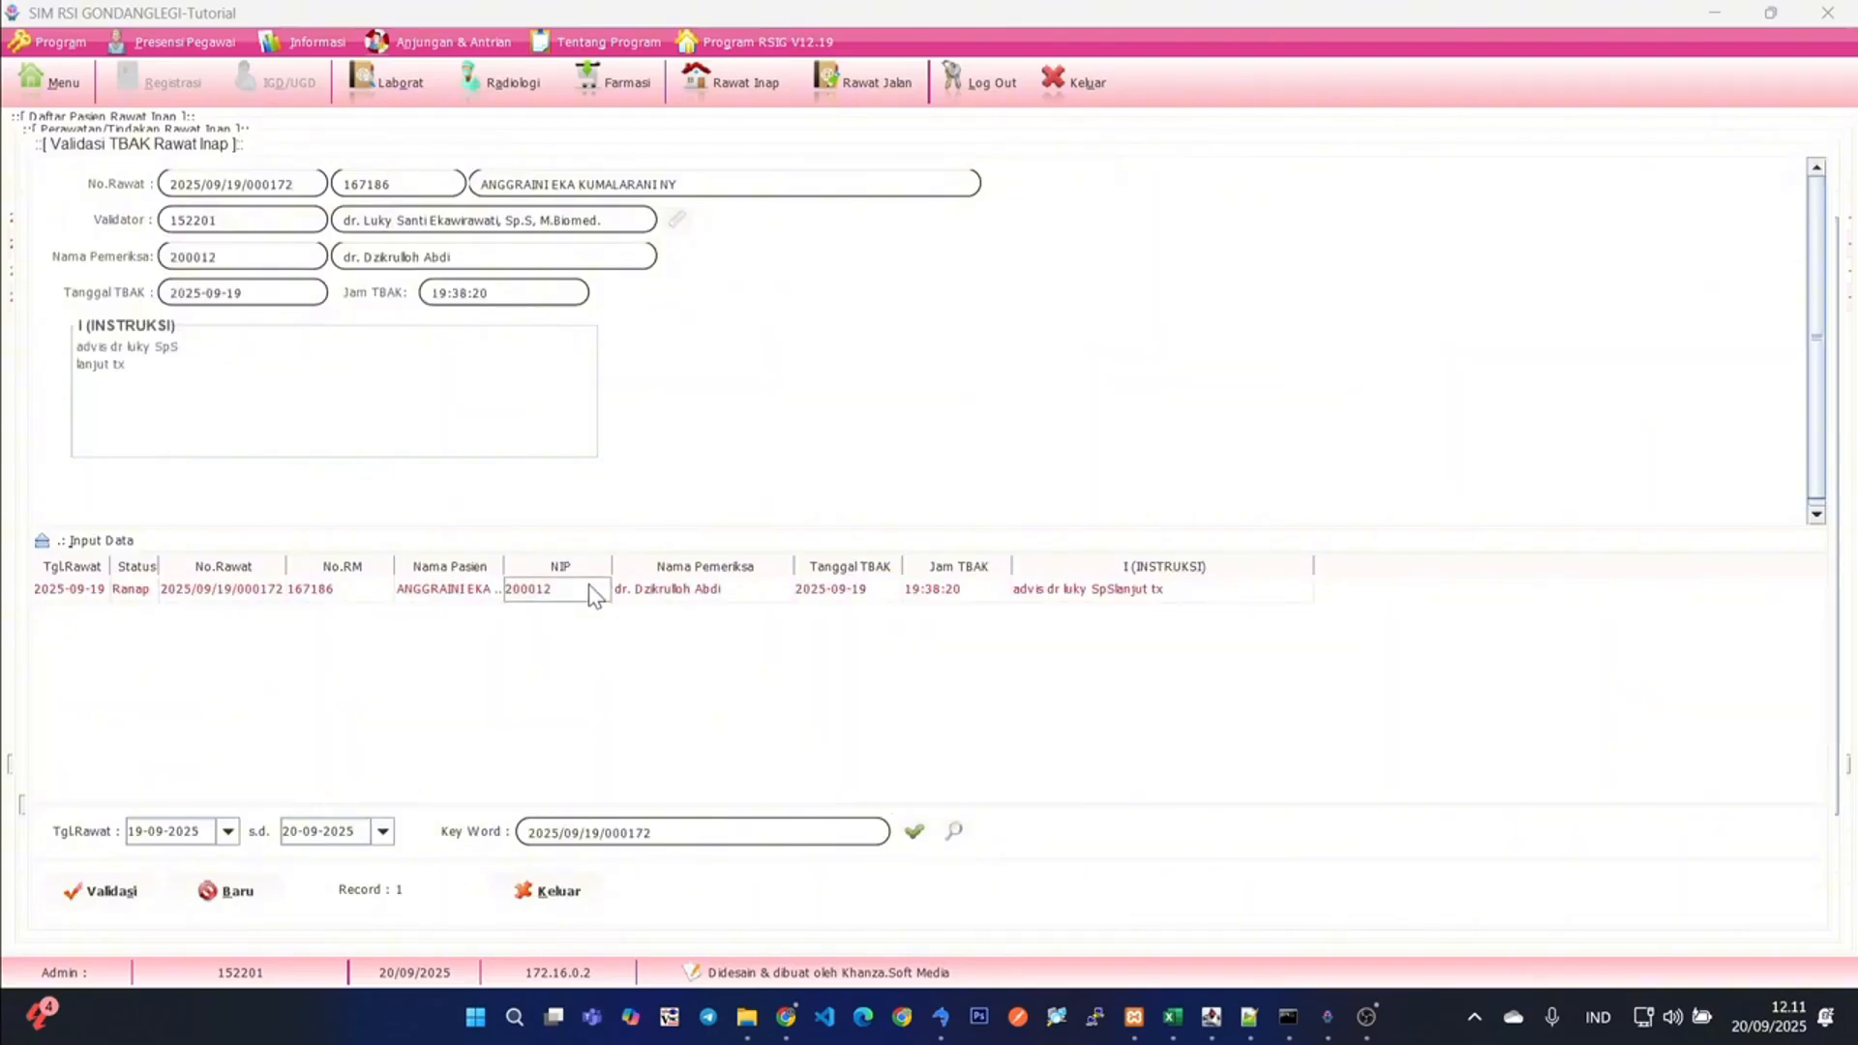
click(94, 892)
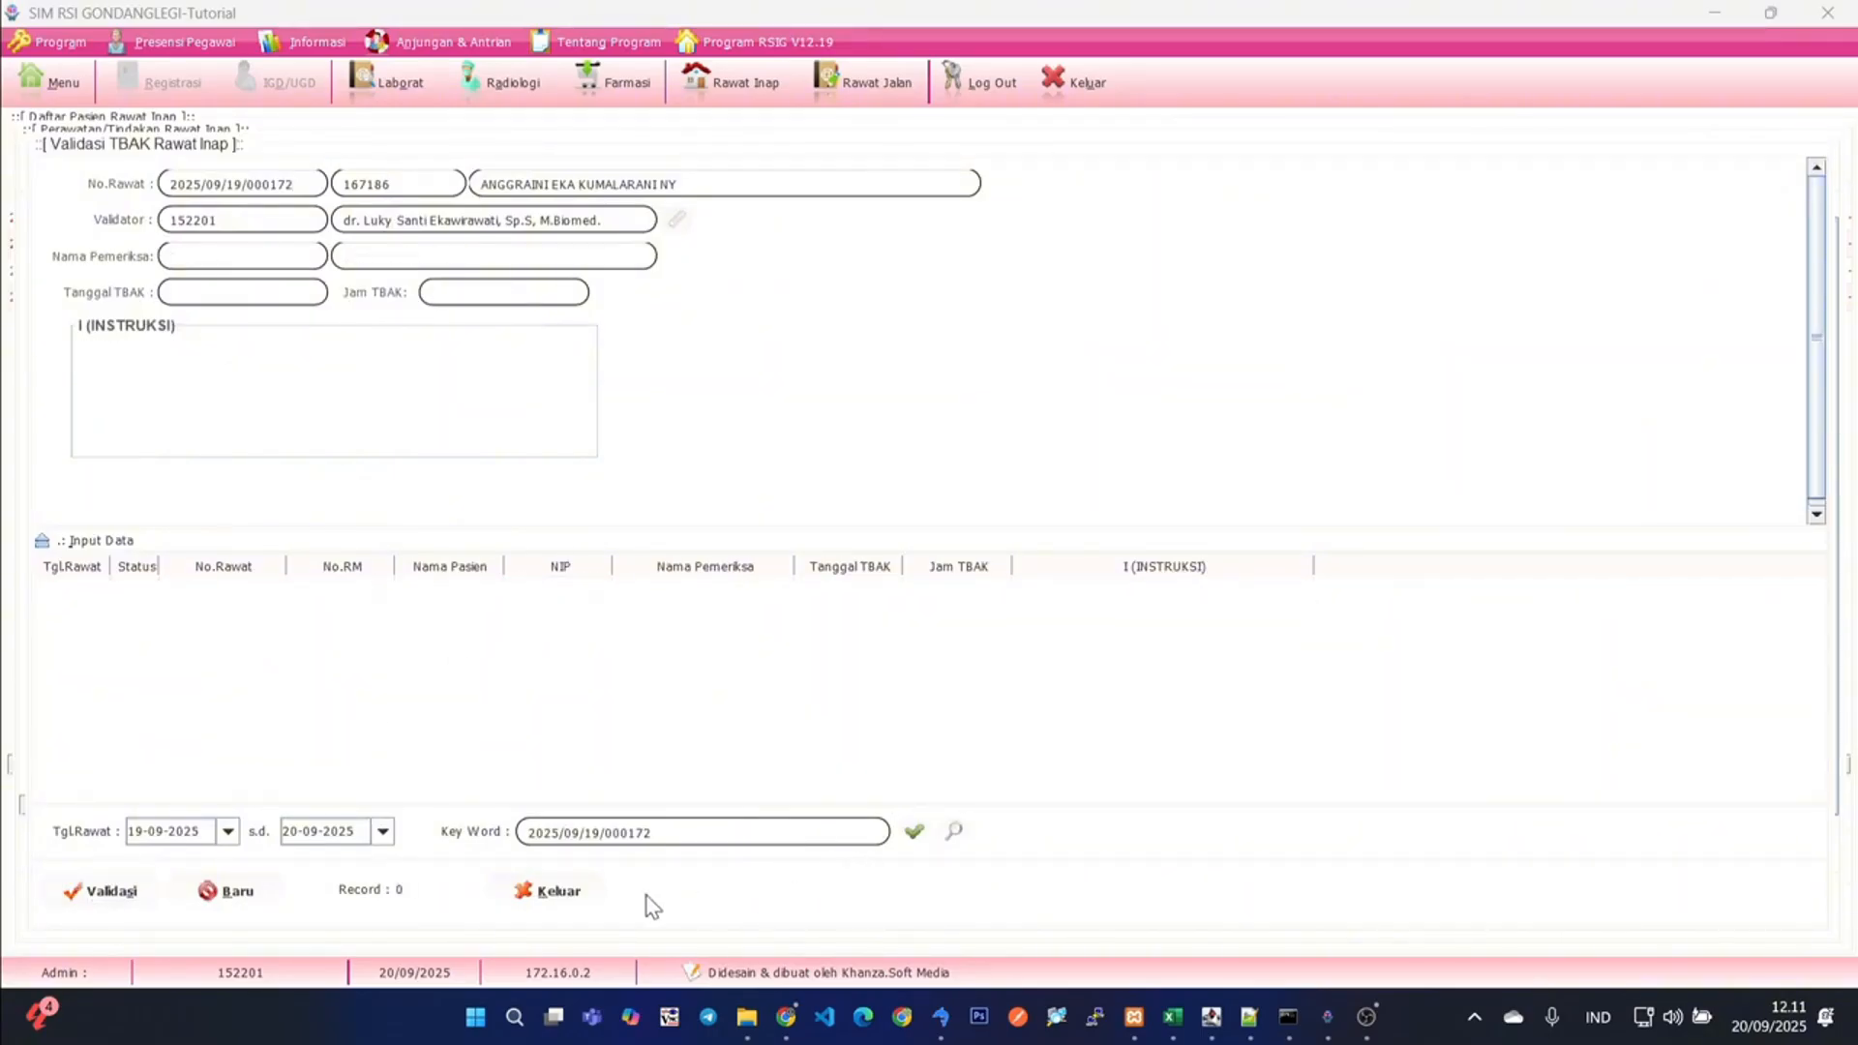
click(547, 892)
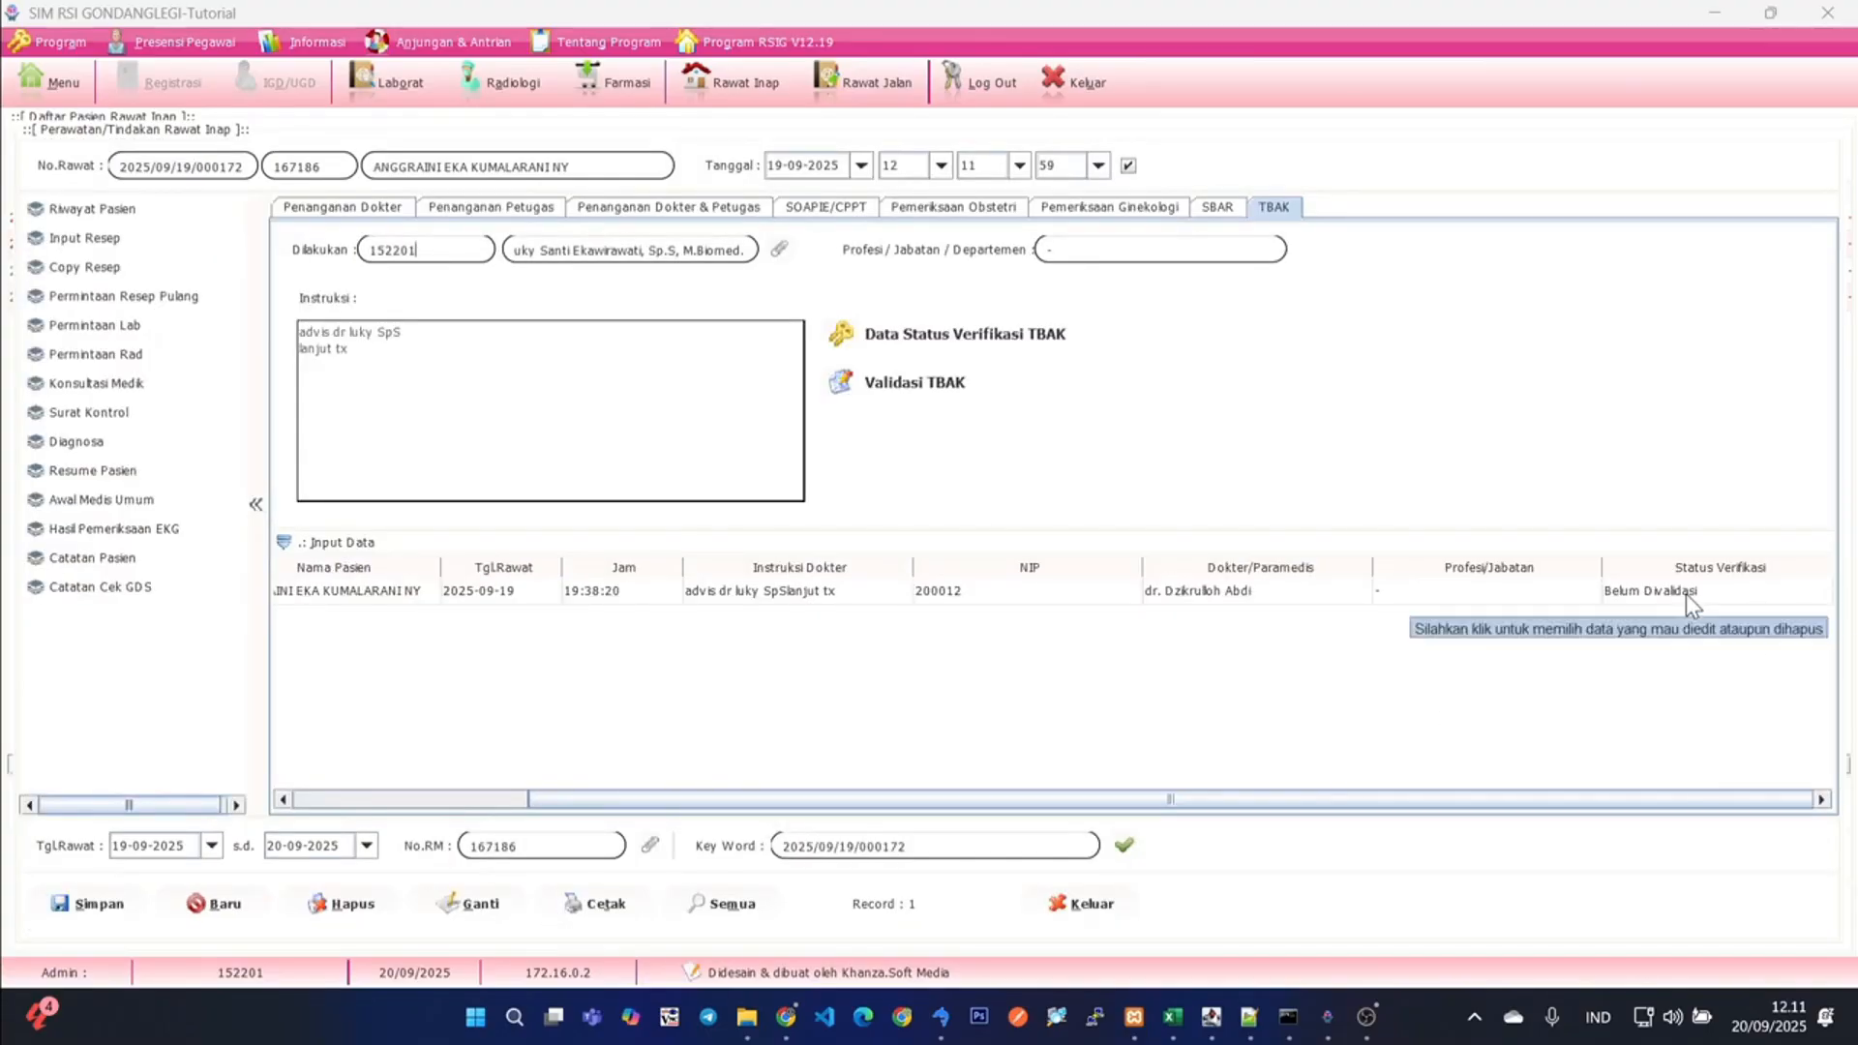
click(1124, 845)
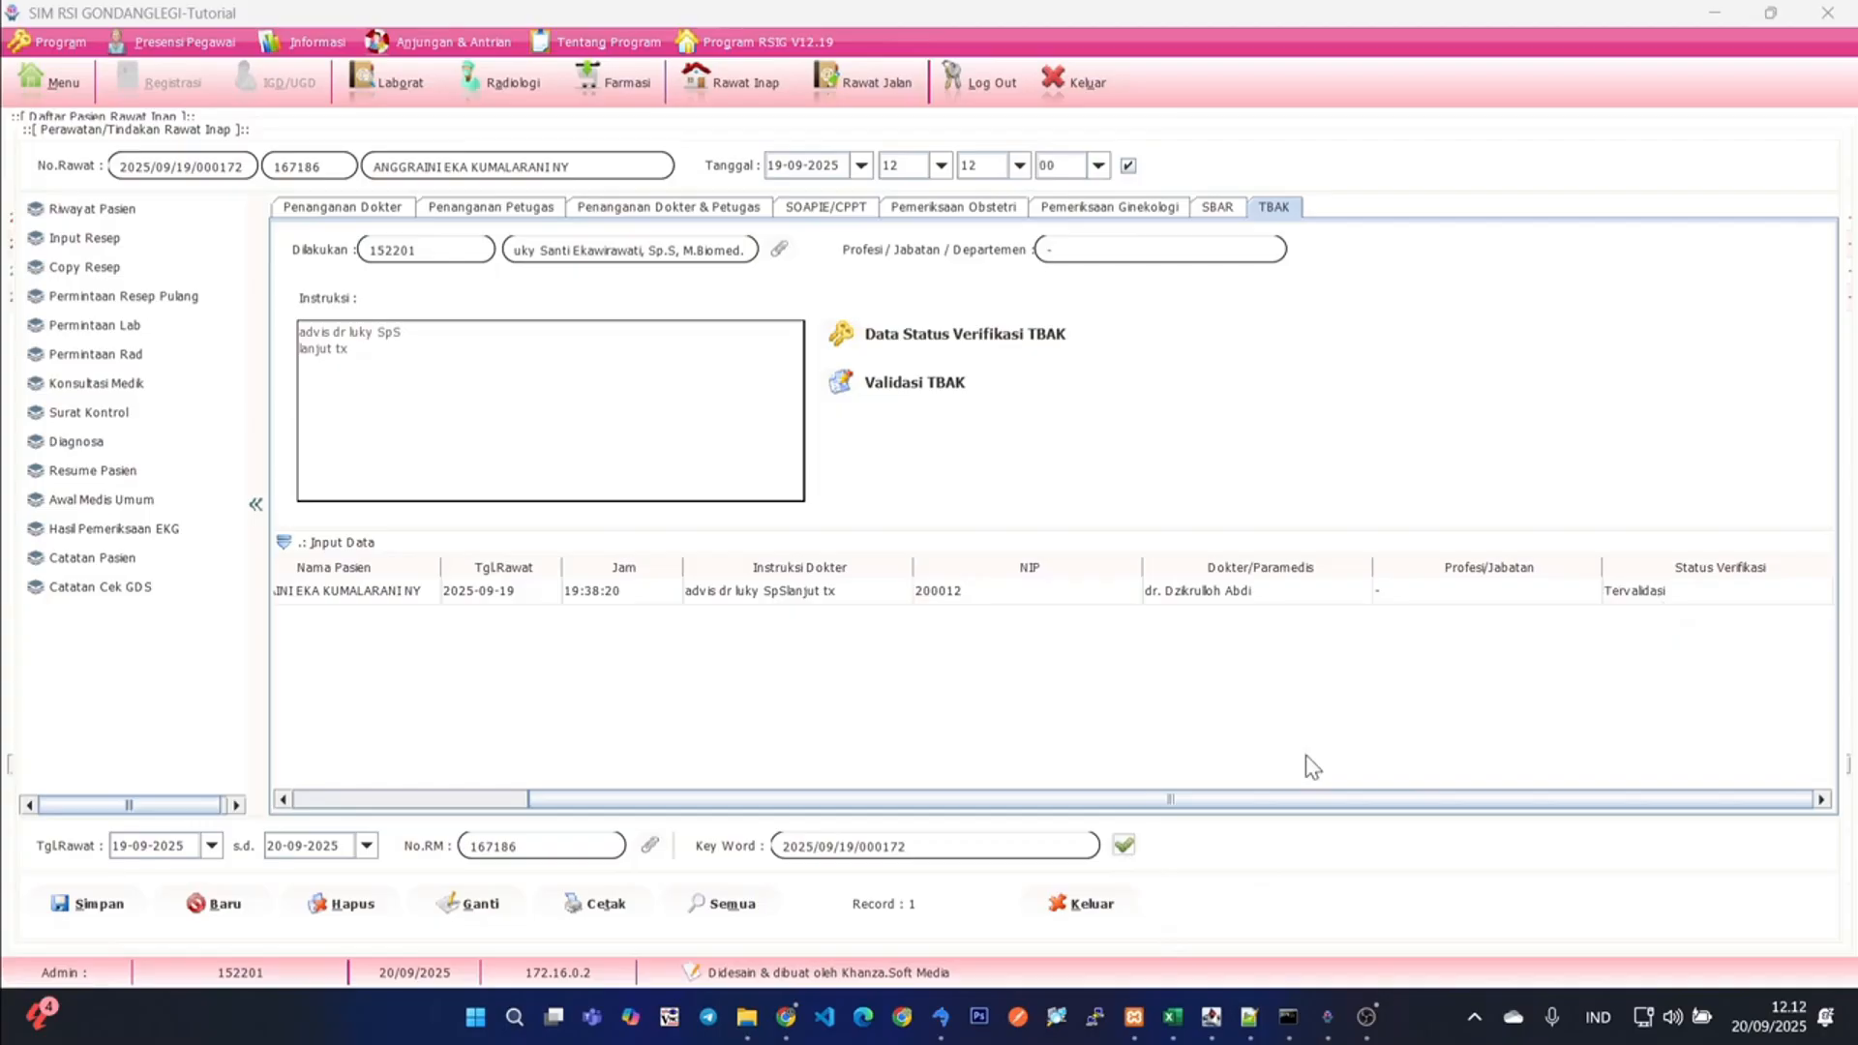
click(1661, 595)
- Start a medical consultation request for the patient and choose the internal medicine specialist as the consulted doctor
click(89, 383)
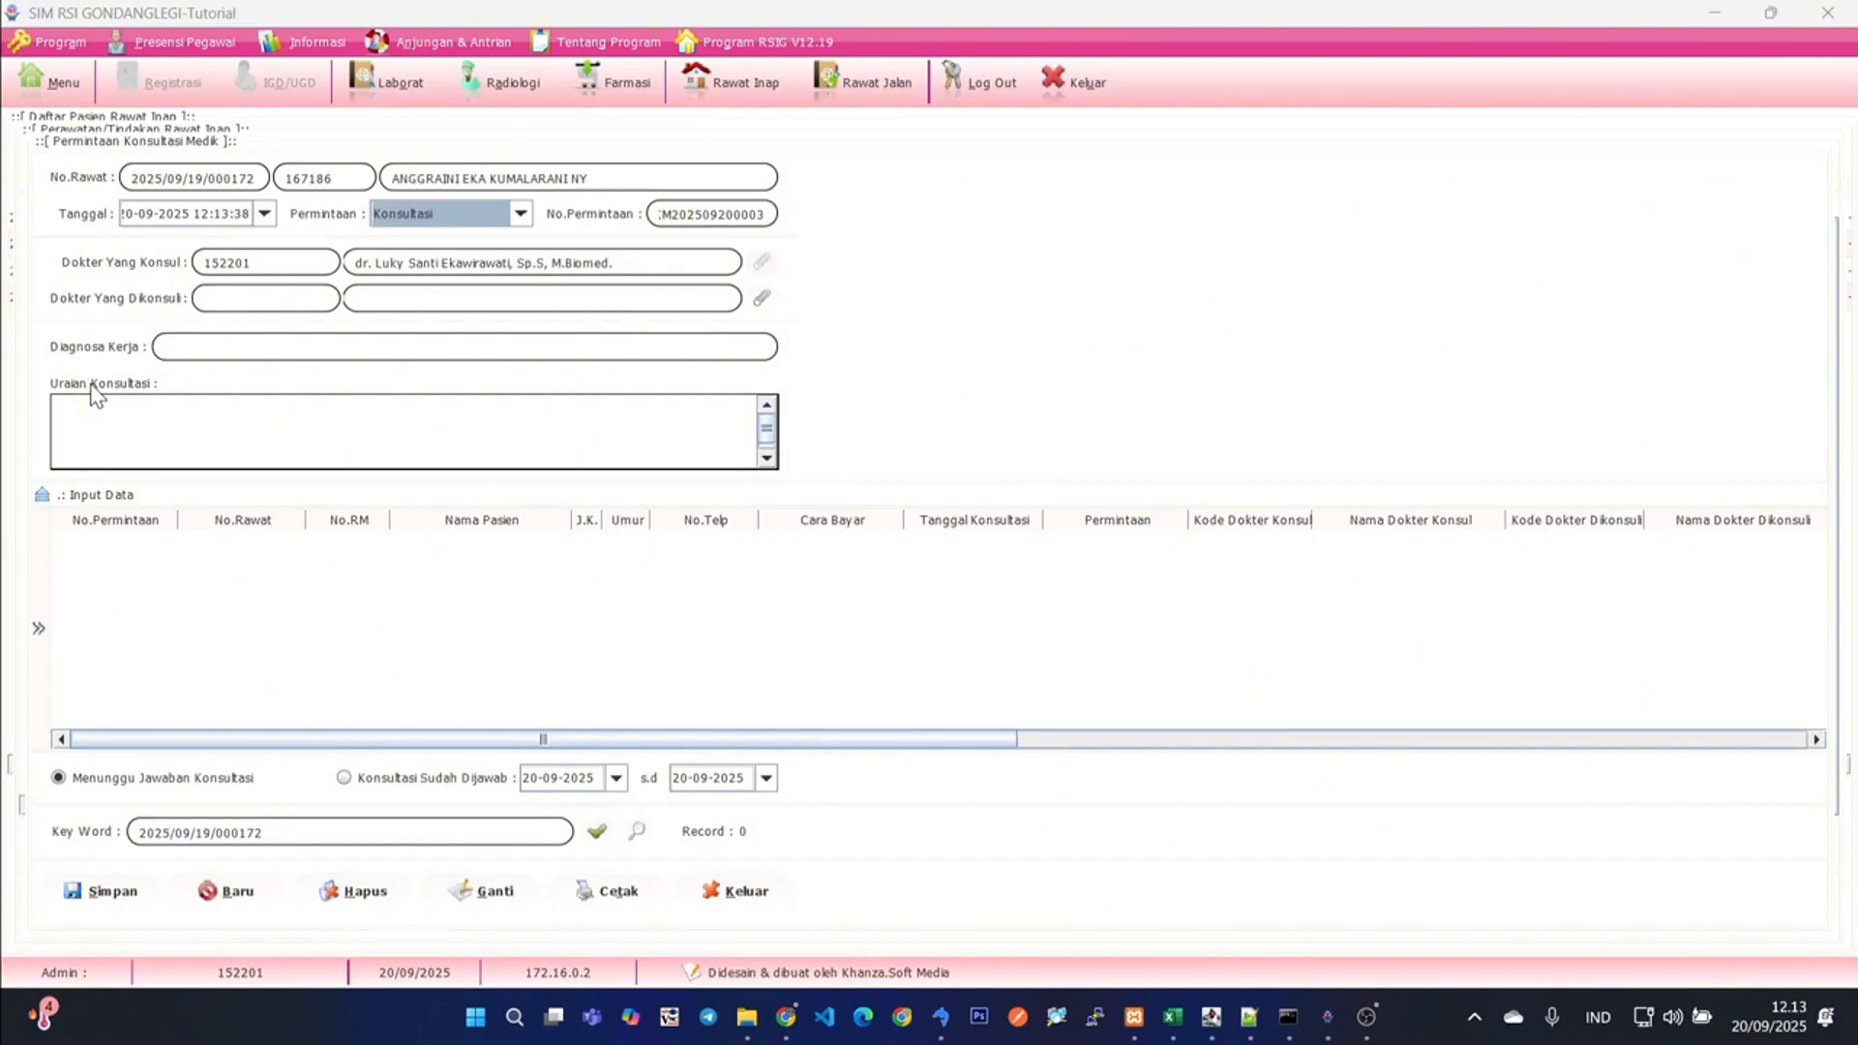
click(763, 303)
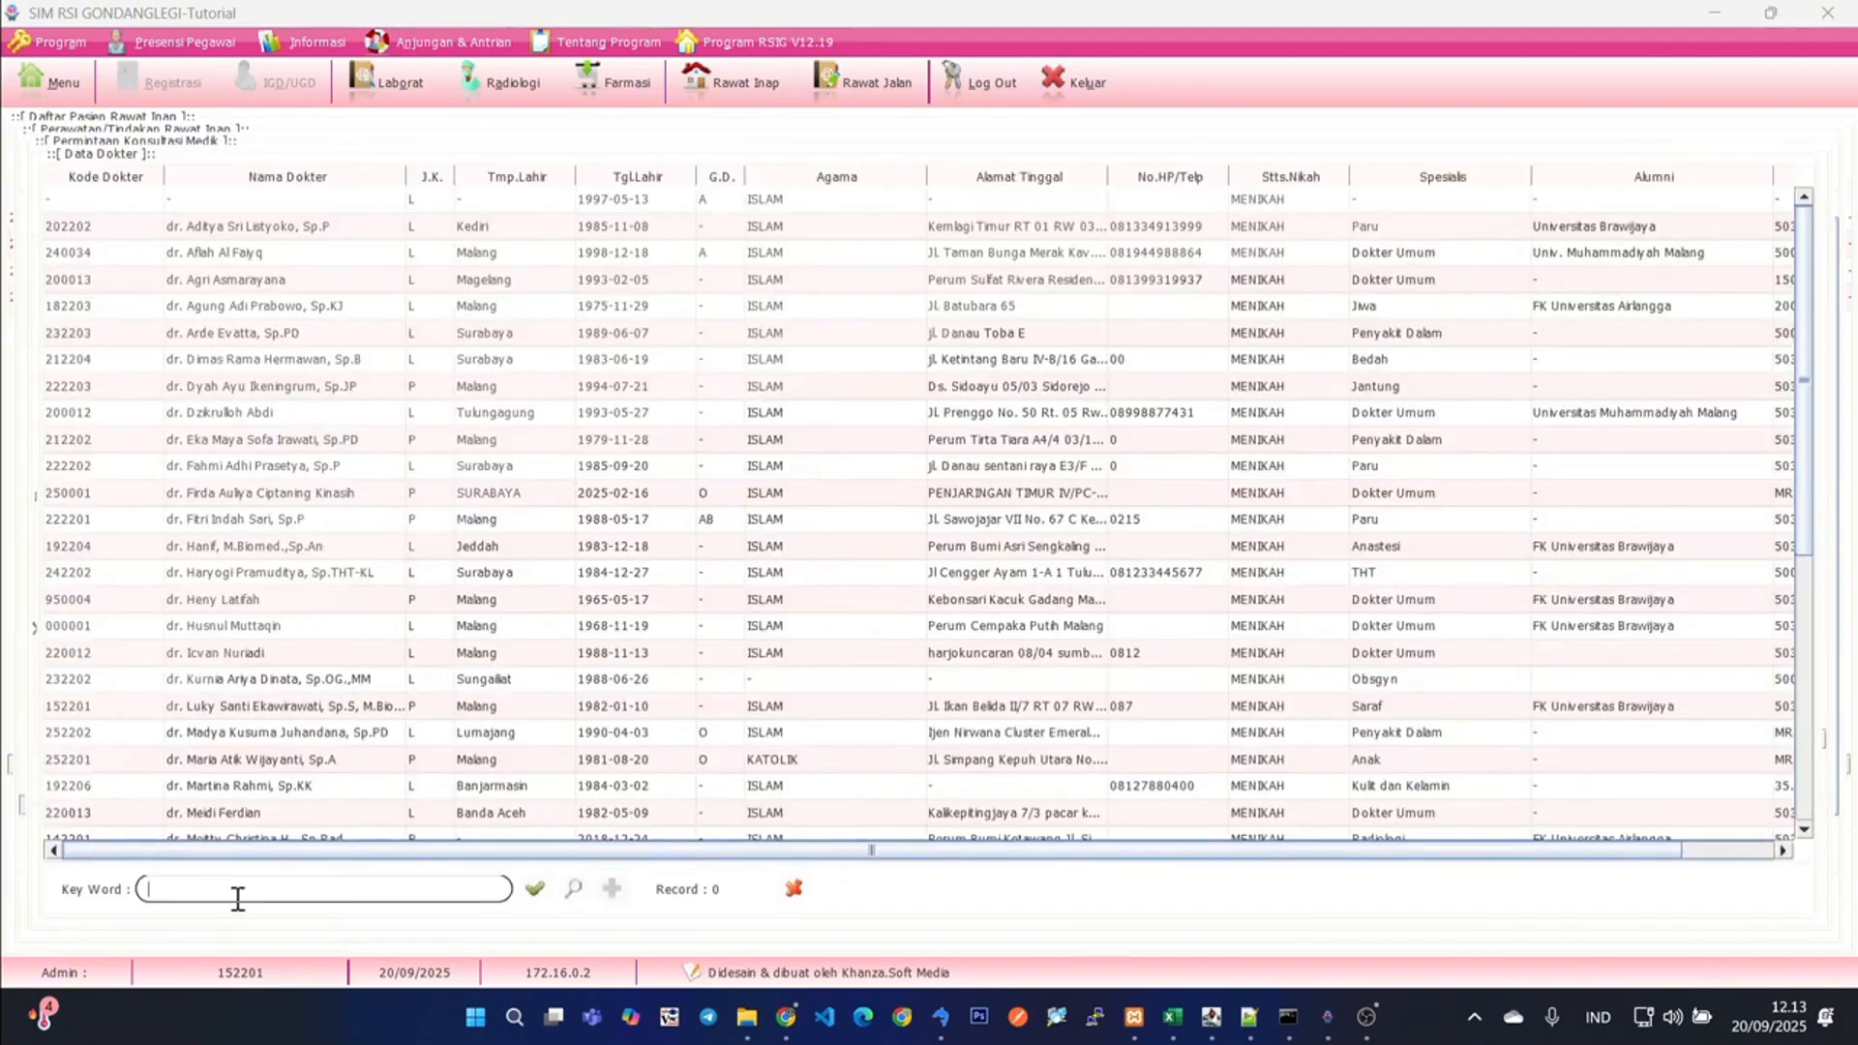
key(Return)
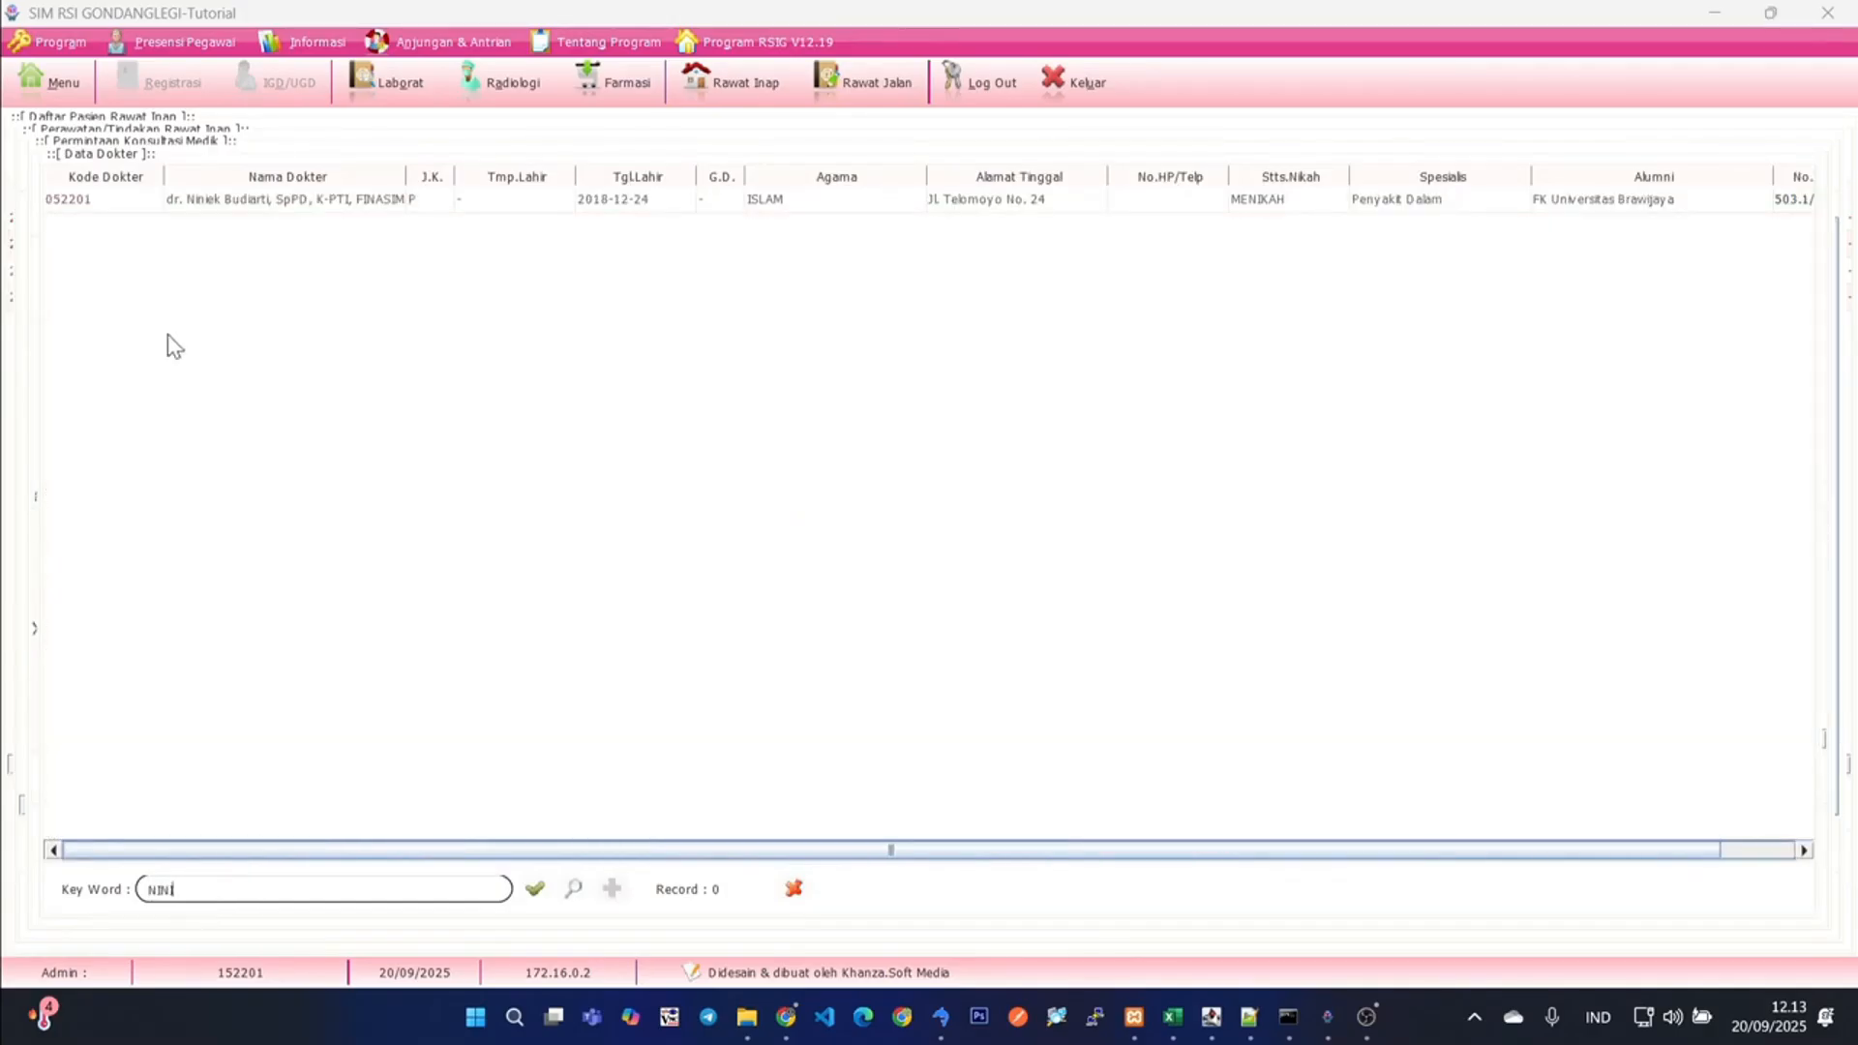
double_click(303, 201)
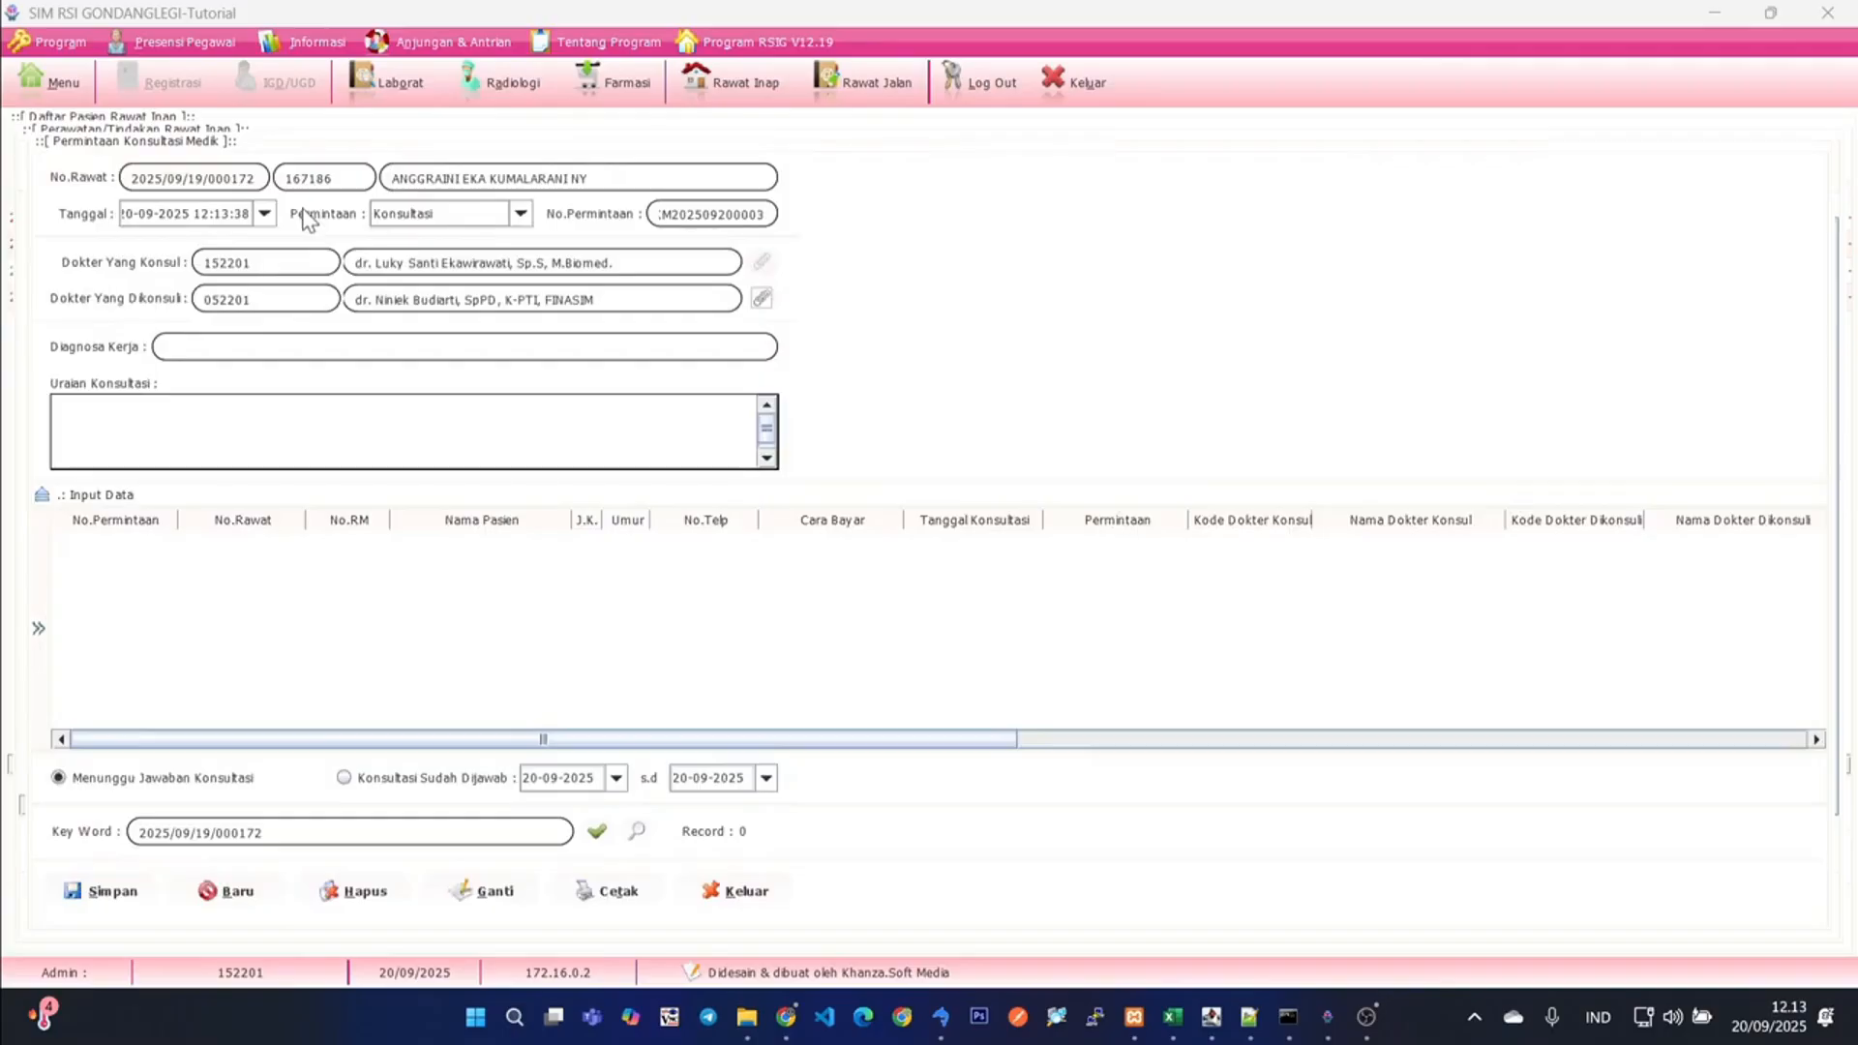
- Enter VCCVBCVB as working diagnosis and CVBCVBCVB as consultation description, and save the consultation request
click(288, 344)
text(VCCVBCVB)
click(196, 429)
text(CVBCVBCVB)
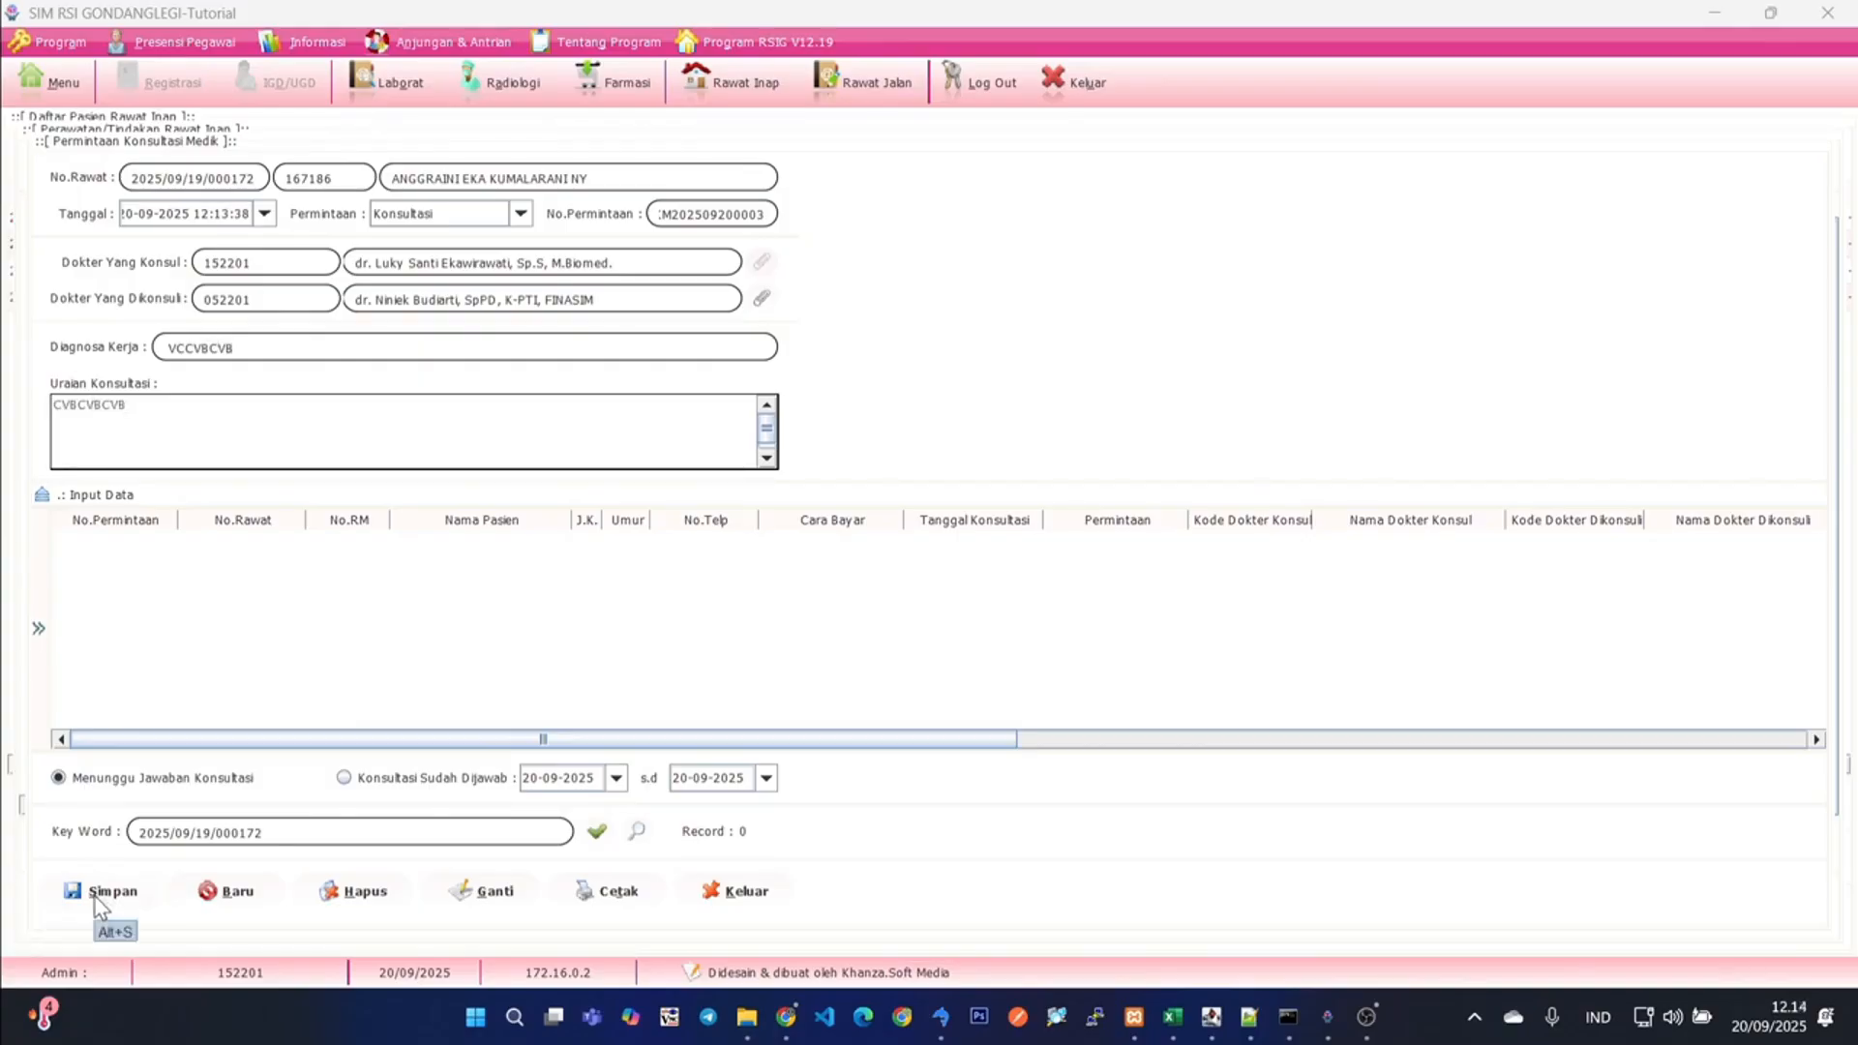
click(97, 904)
click(557, 548)
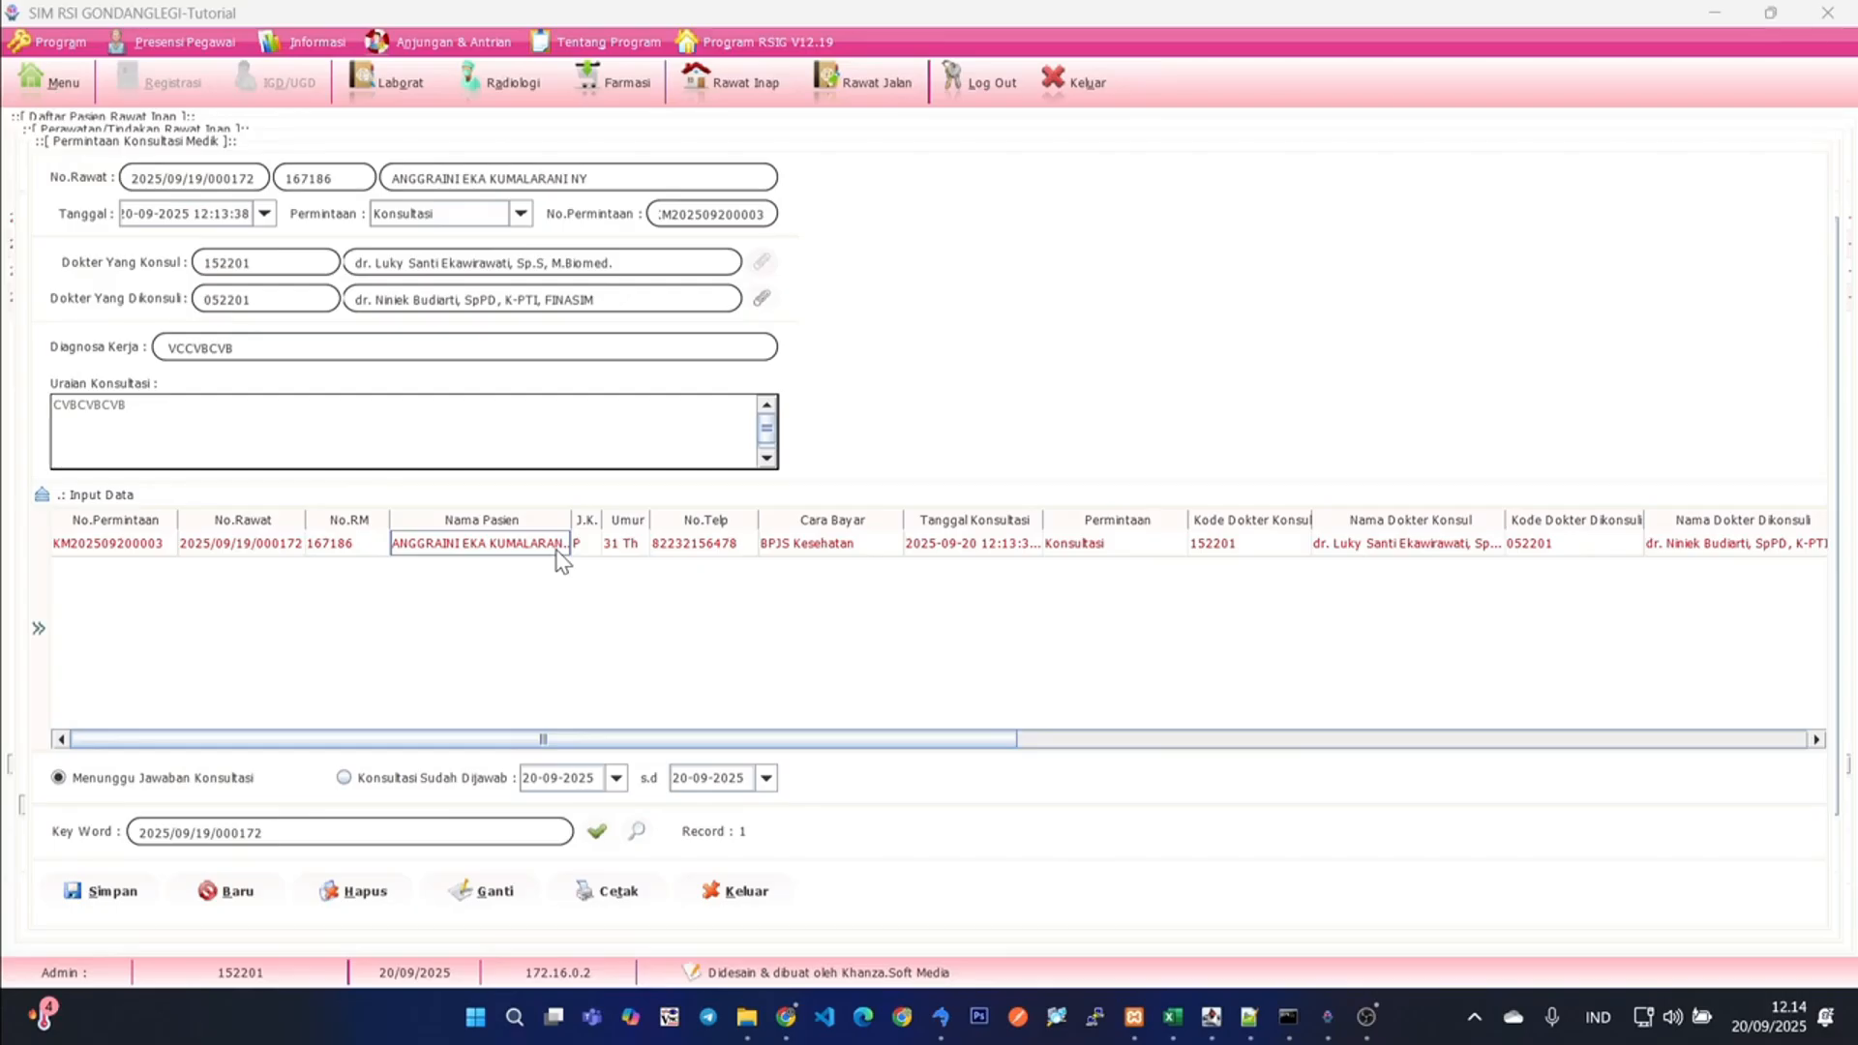
- Try to answer the newly saved consultation request while signed in as the requesting doctor
click(39, 631)
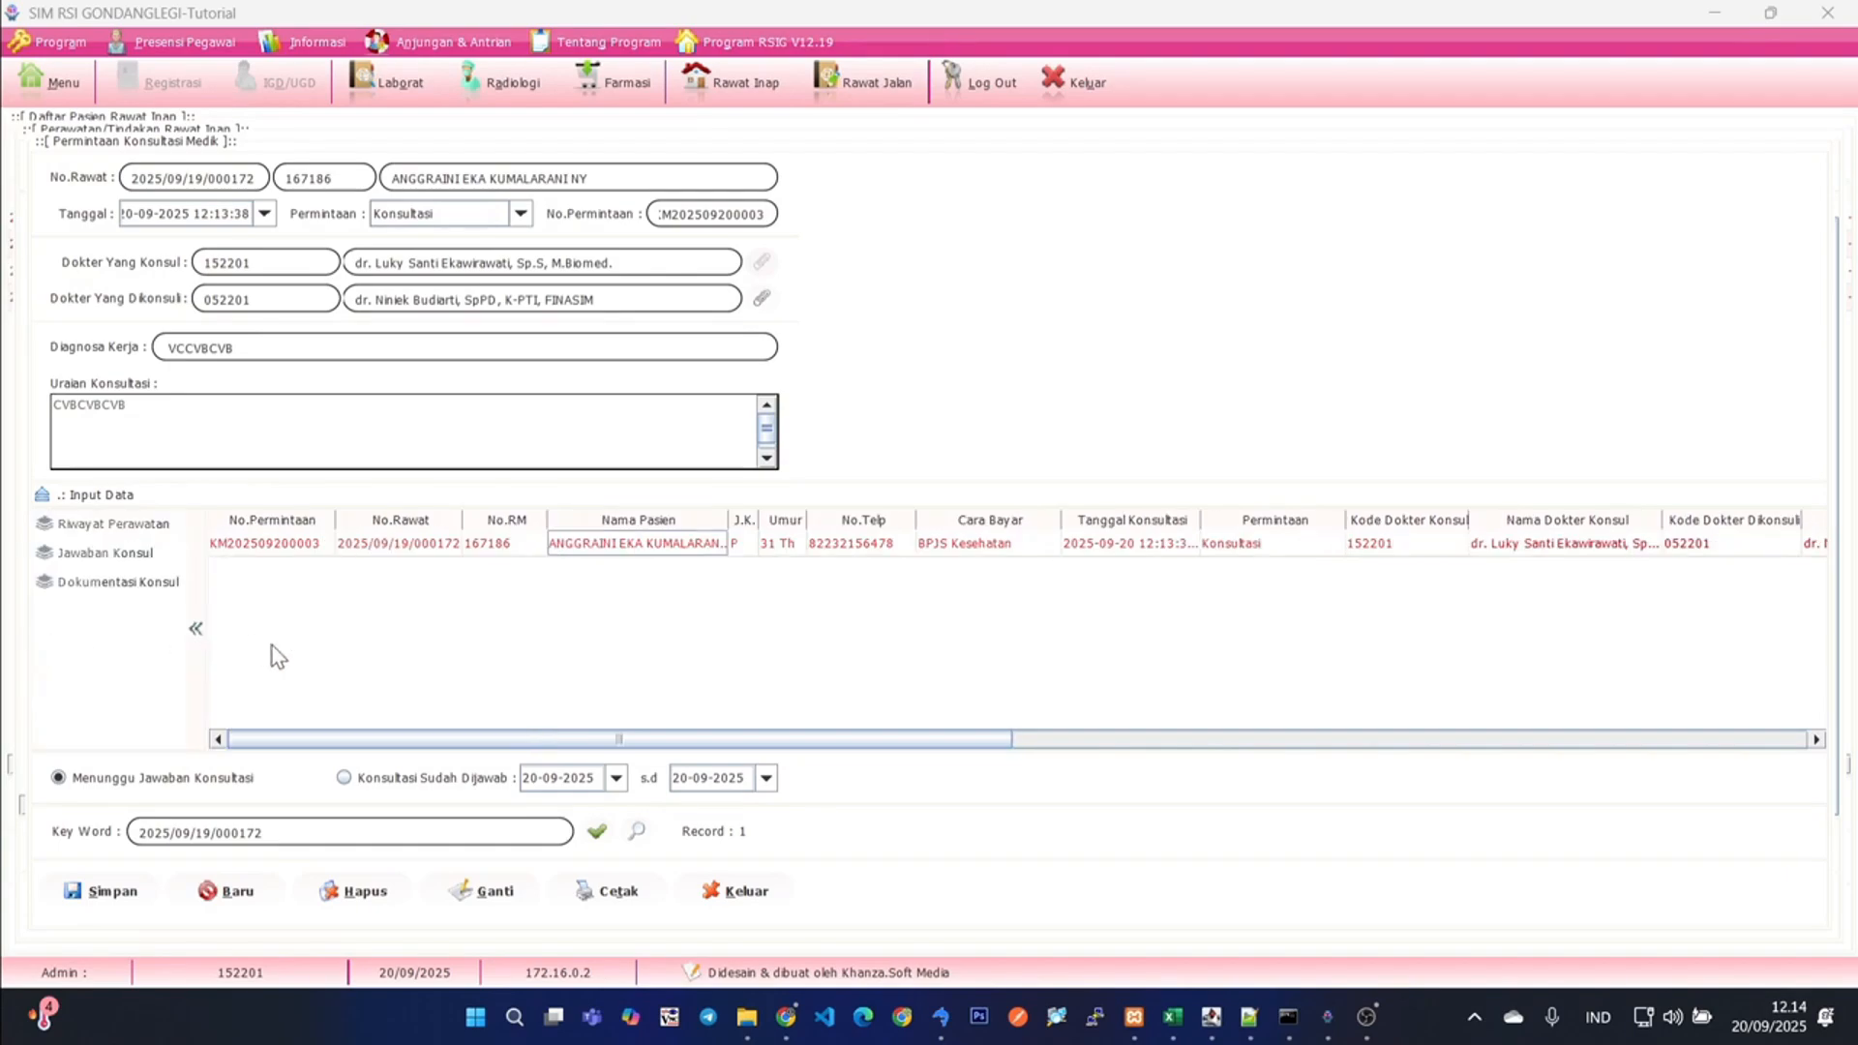
click(105, 554)
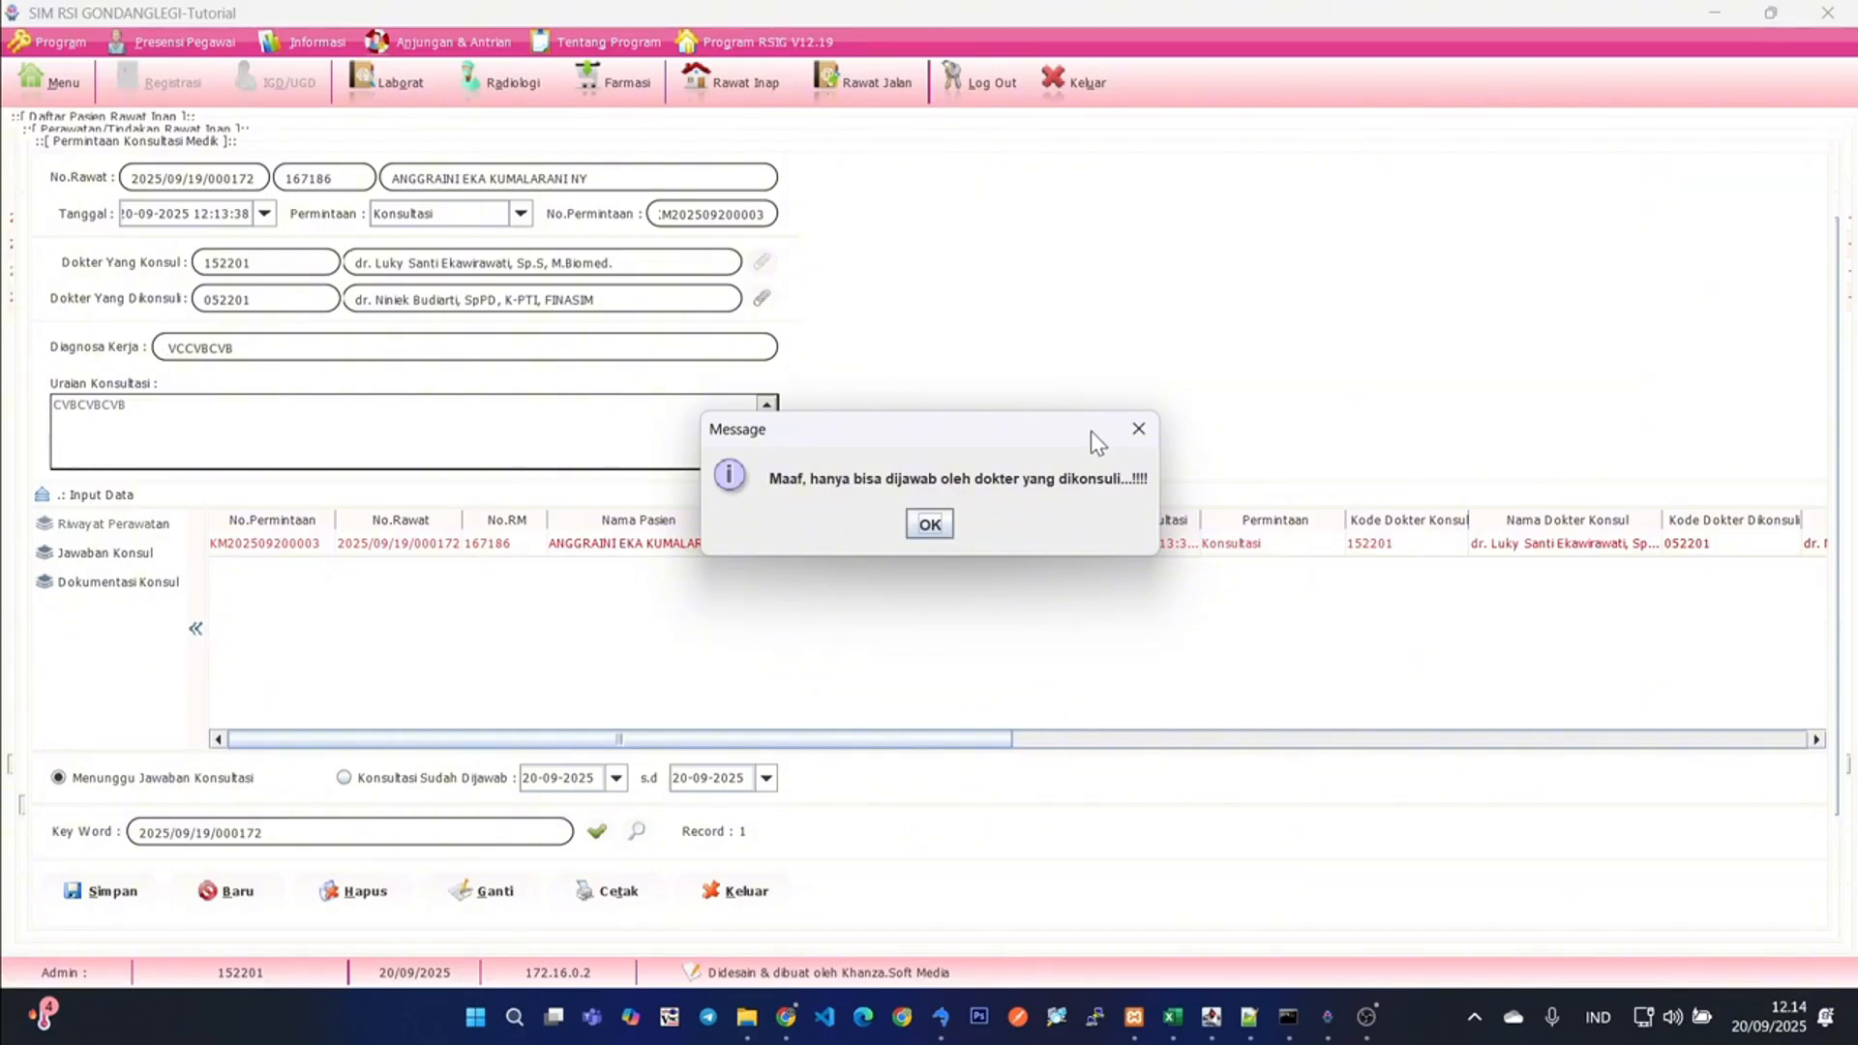
click(1140, 429)
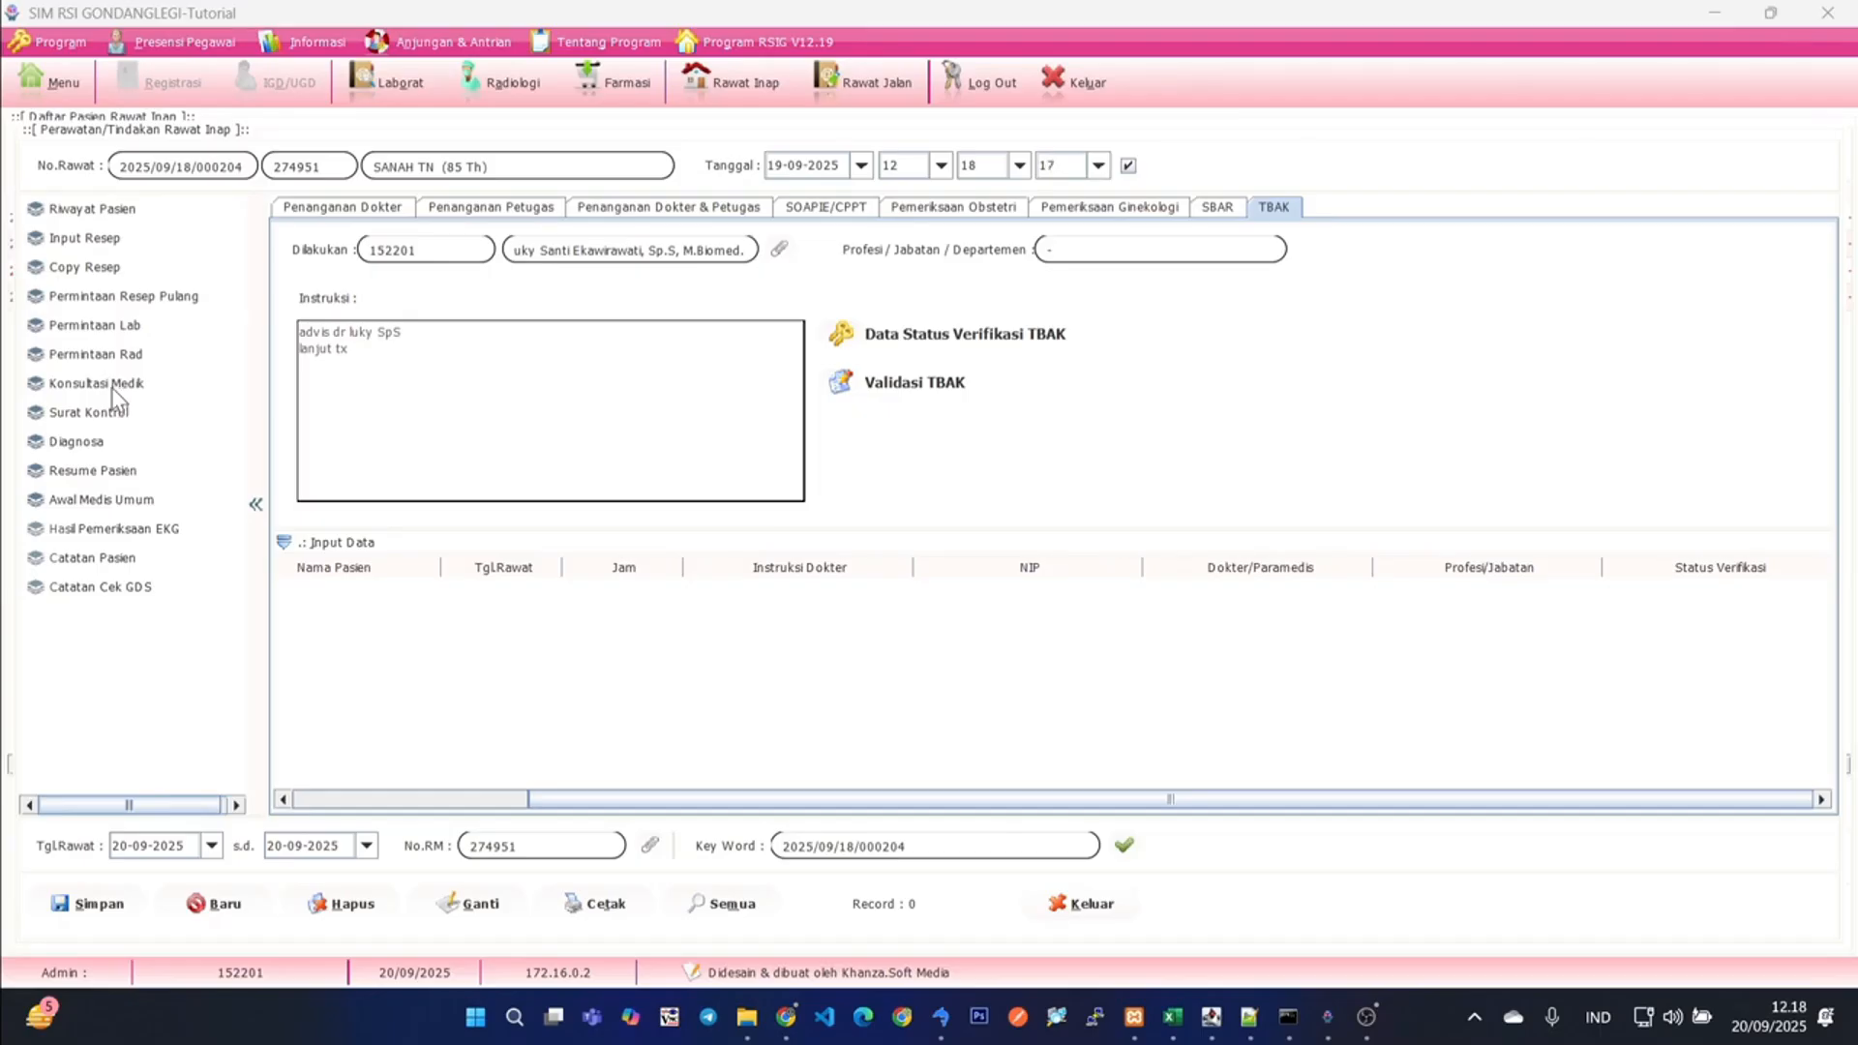
- Open the 85-year-old patient's medical consultation requests and review the requesting and consulted doctors of the pending request
click(113, 385)
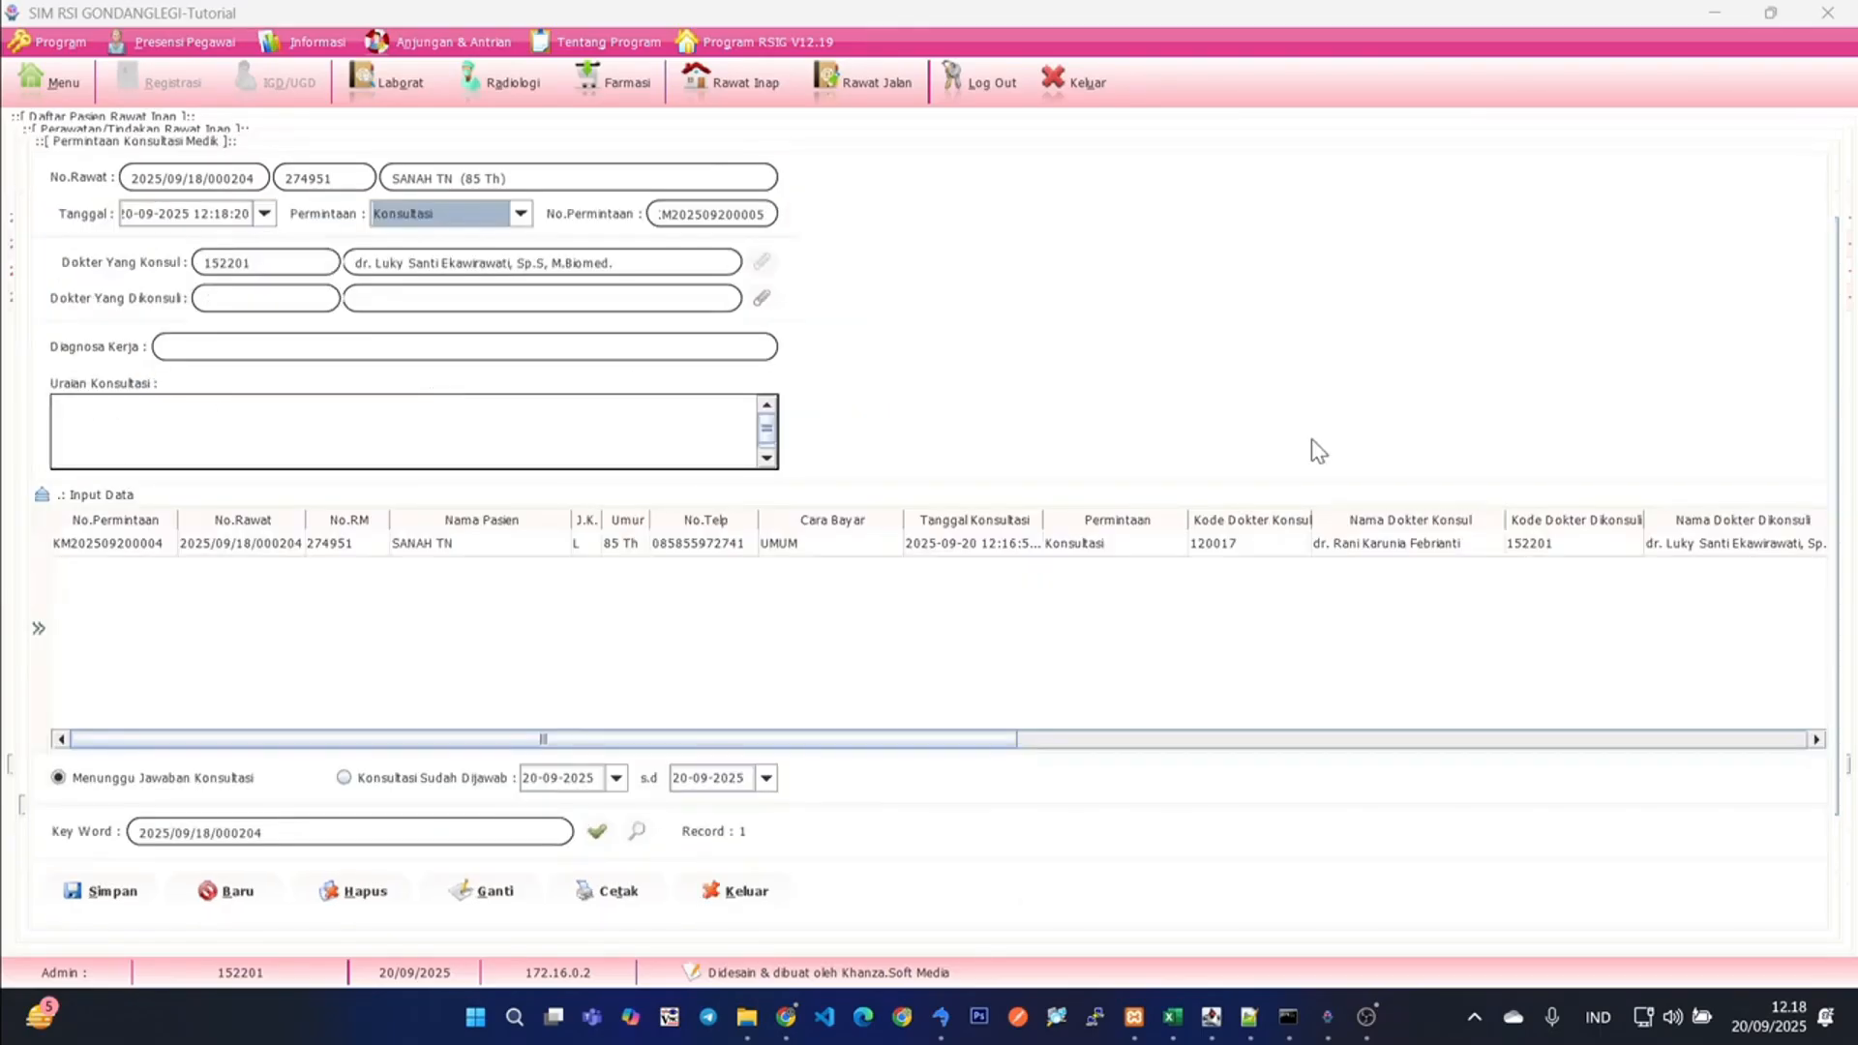
click(443, 550)
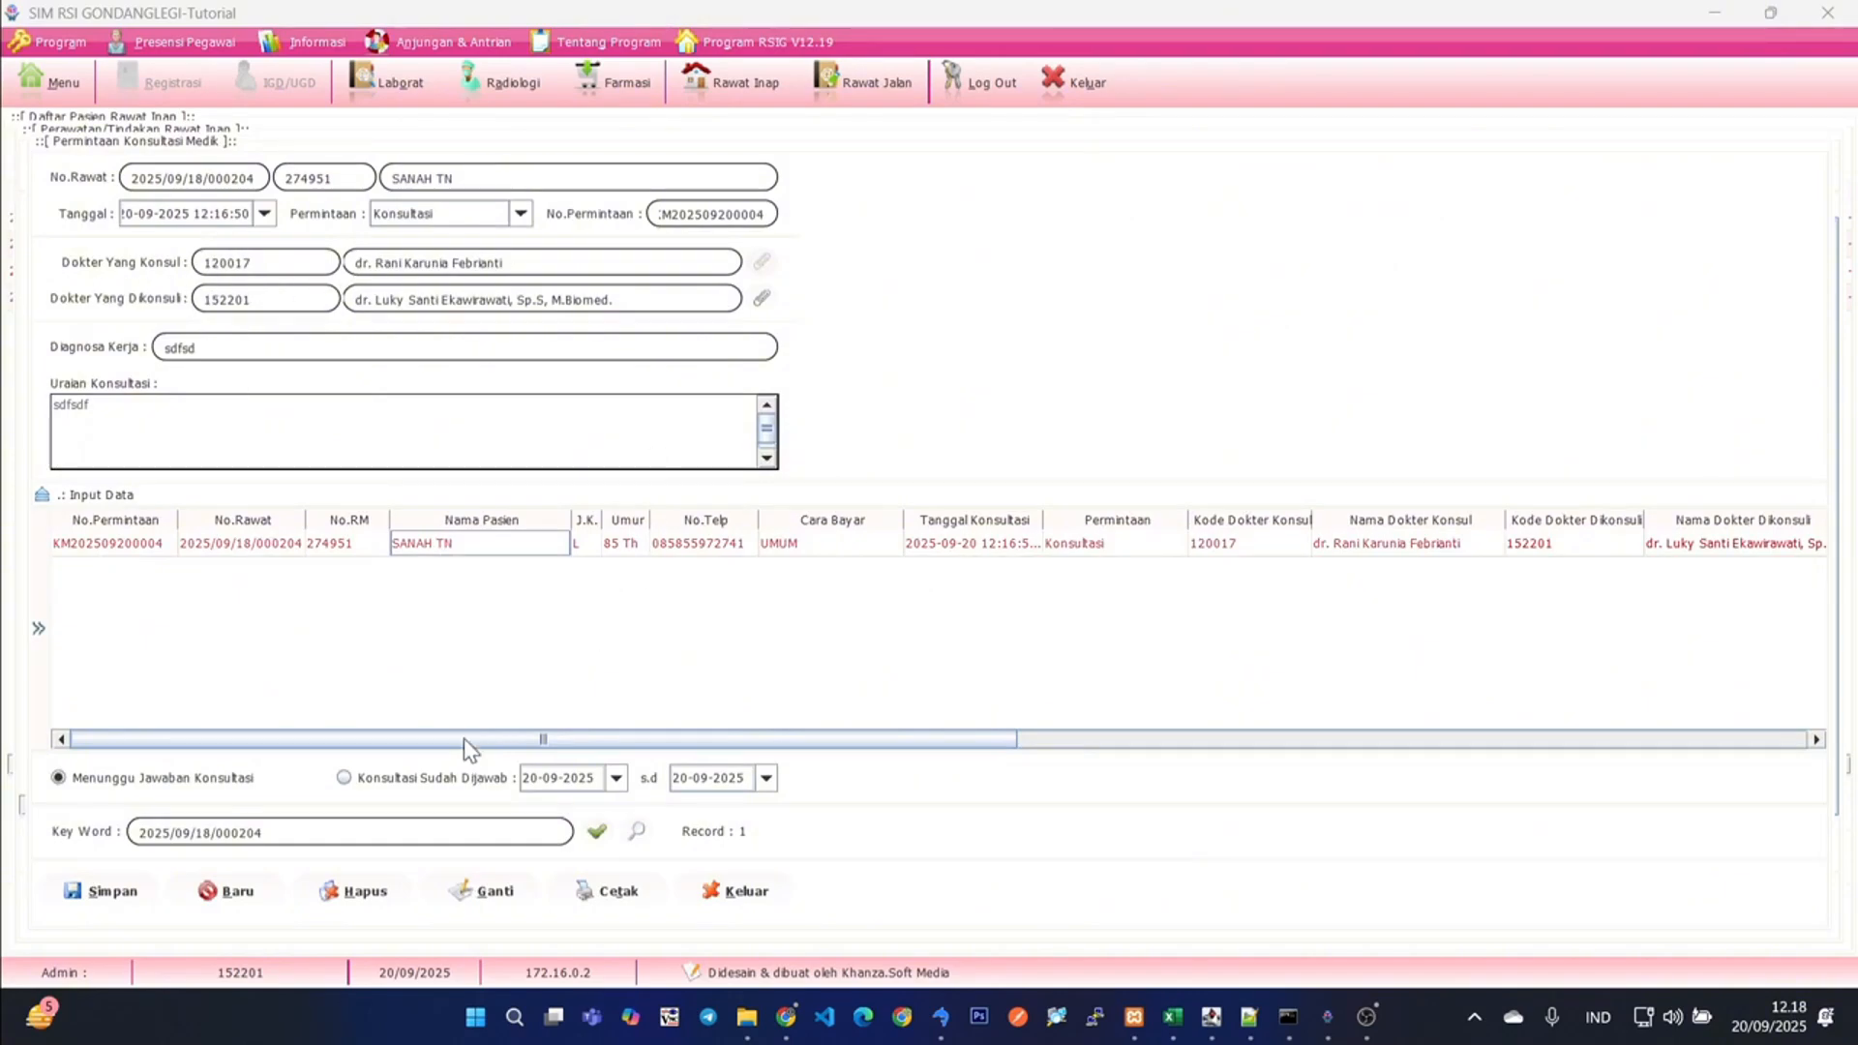
drag(463, 740, 1010, 740)
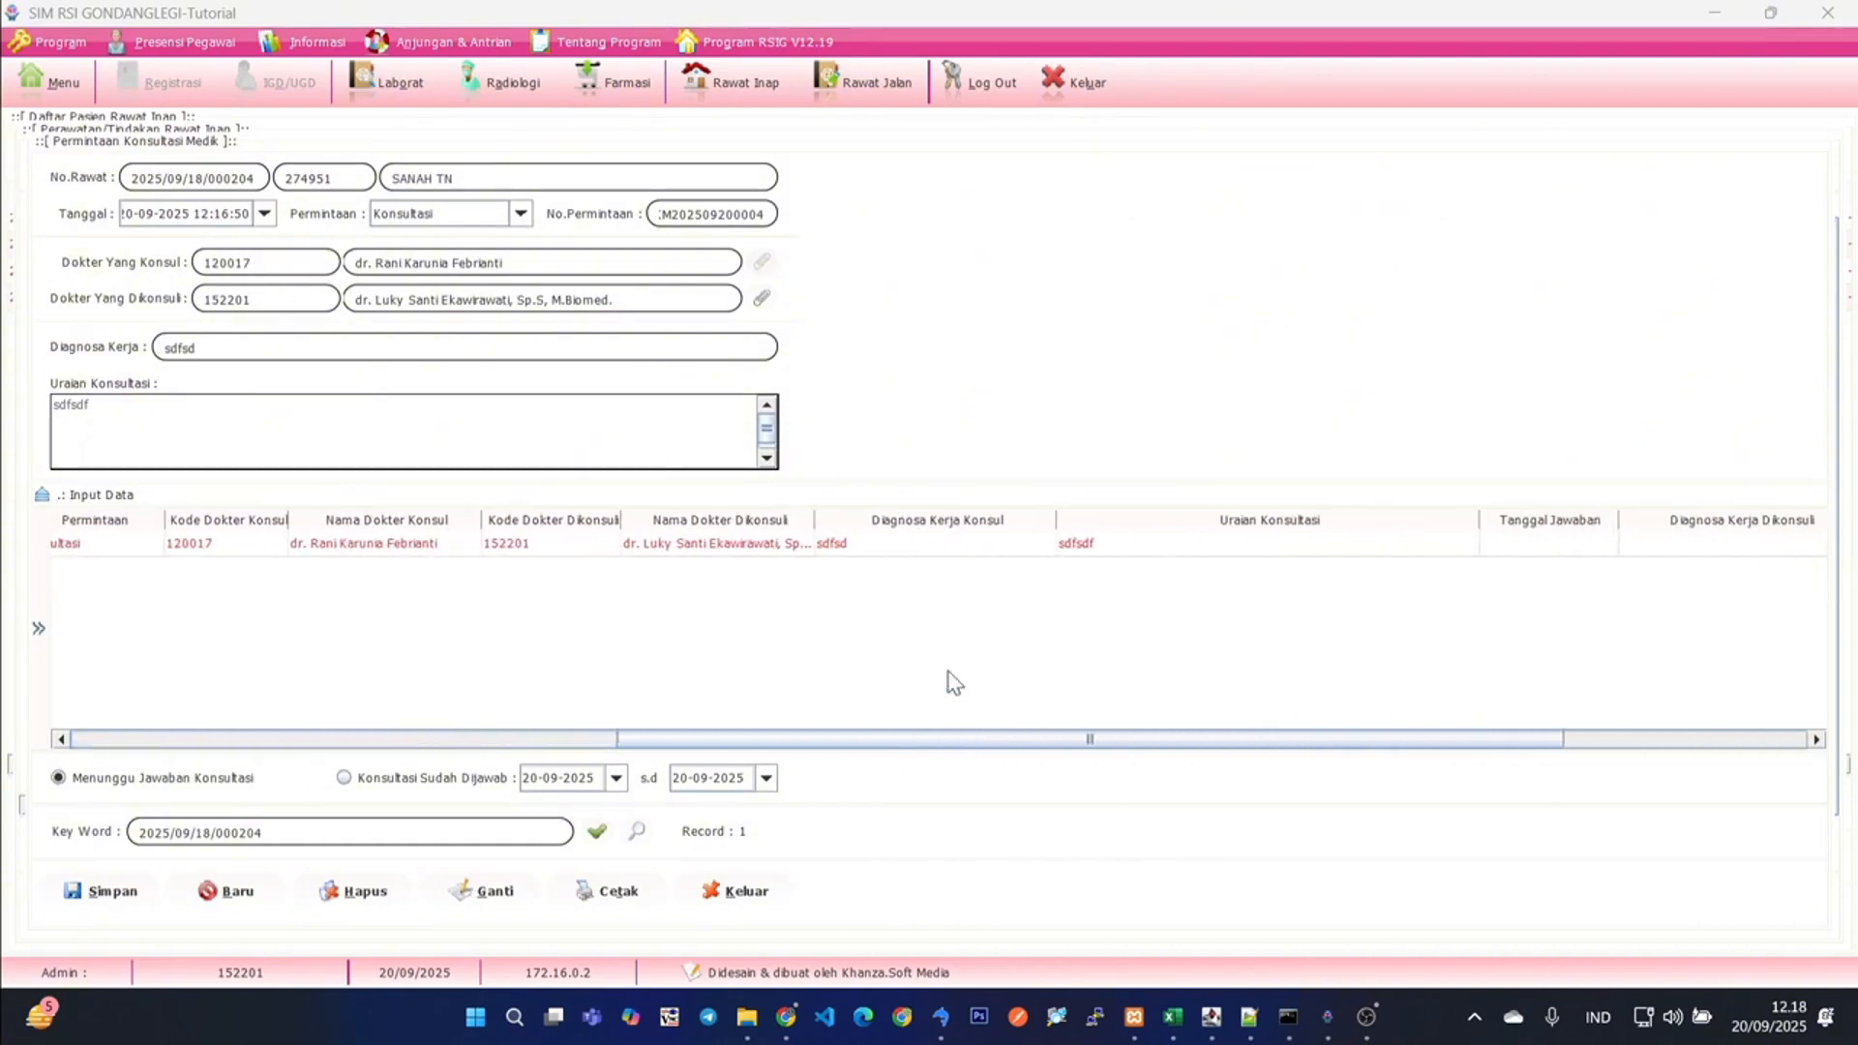
click(714, 545)
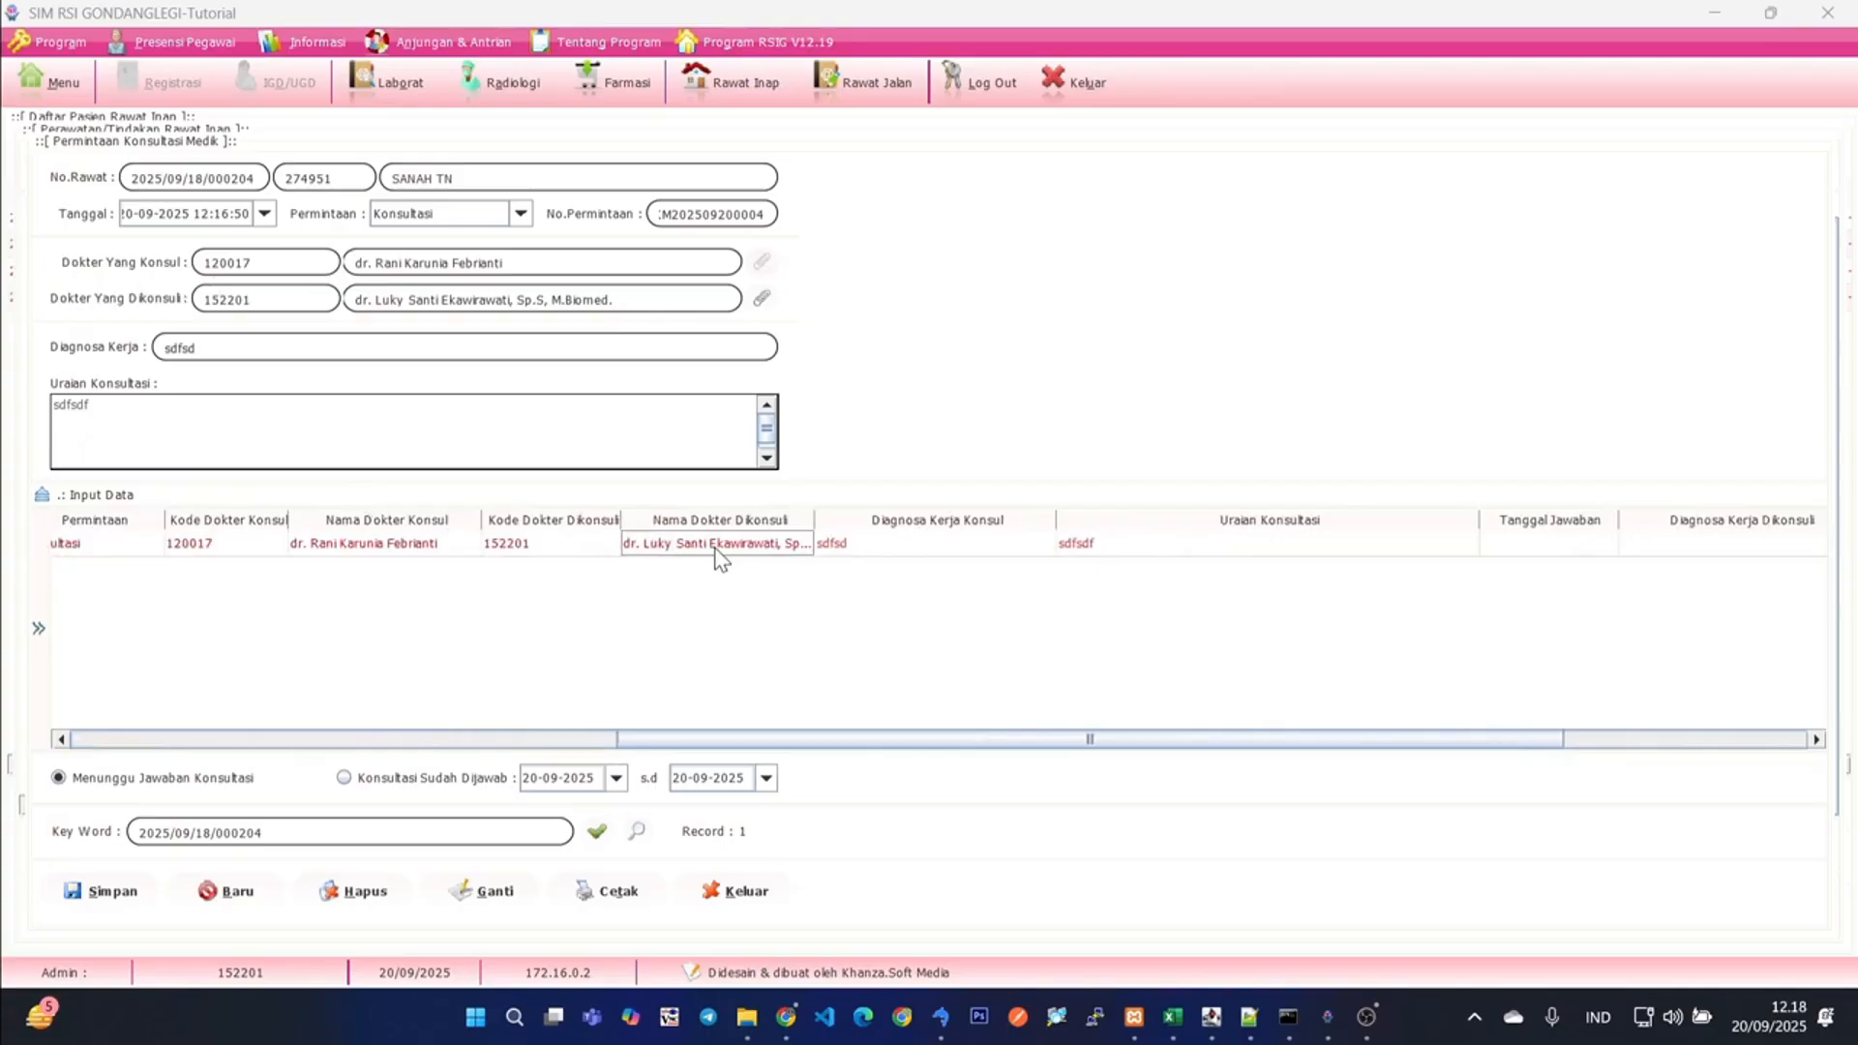
click(353, 548)
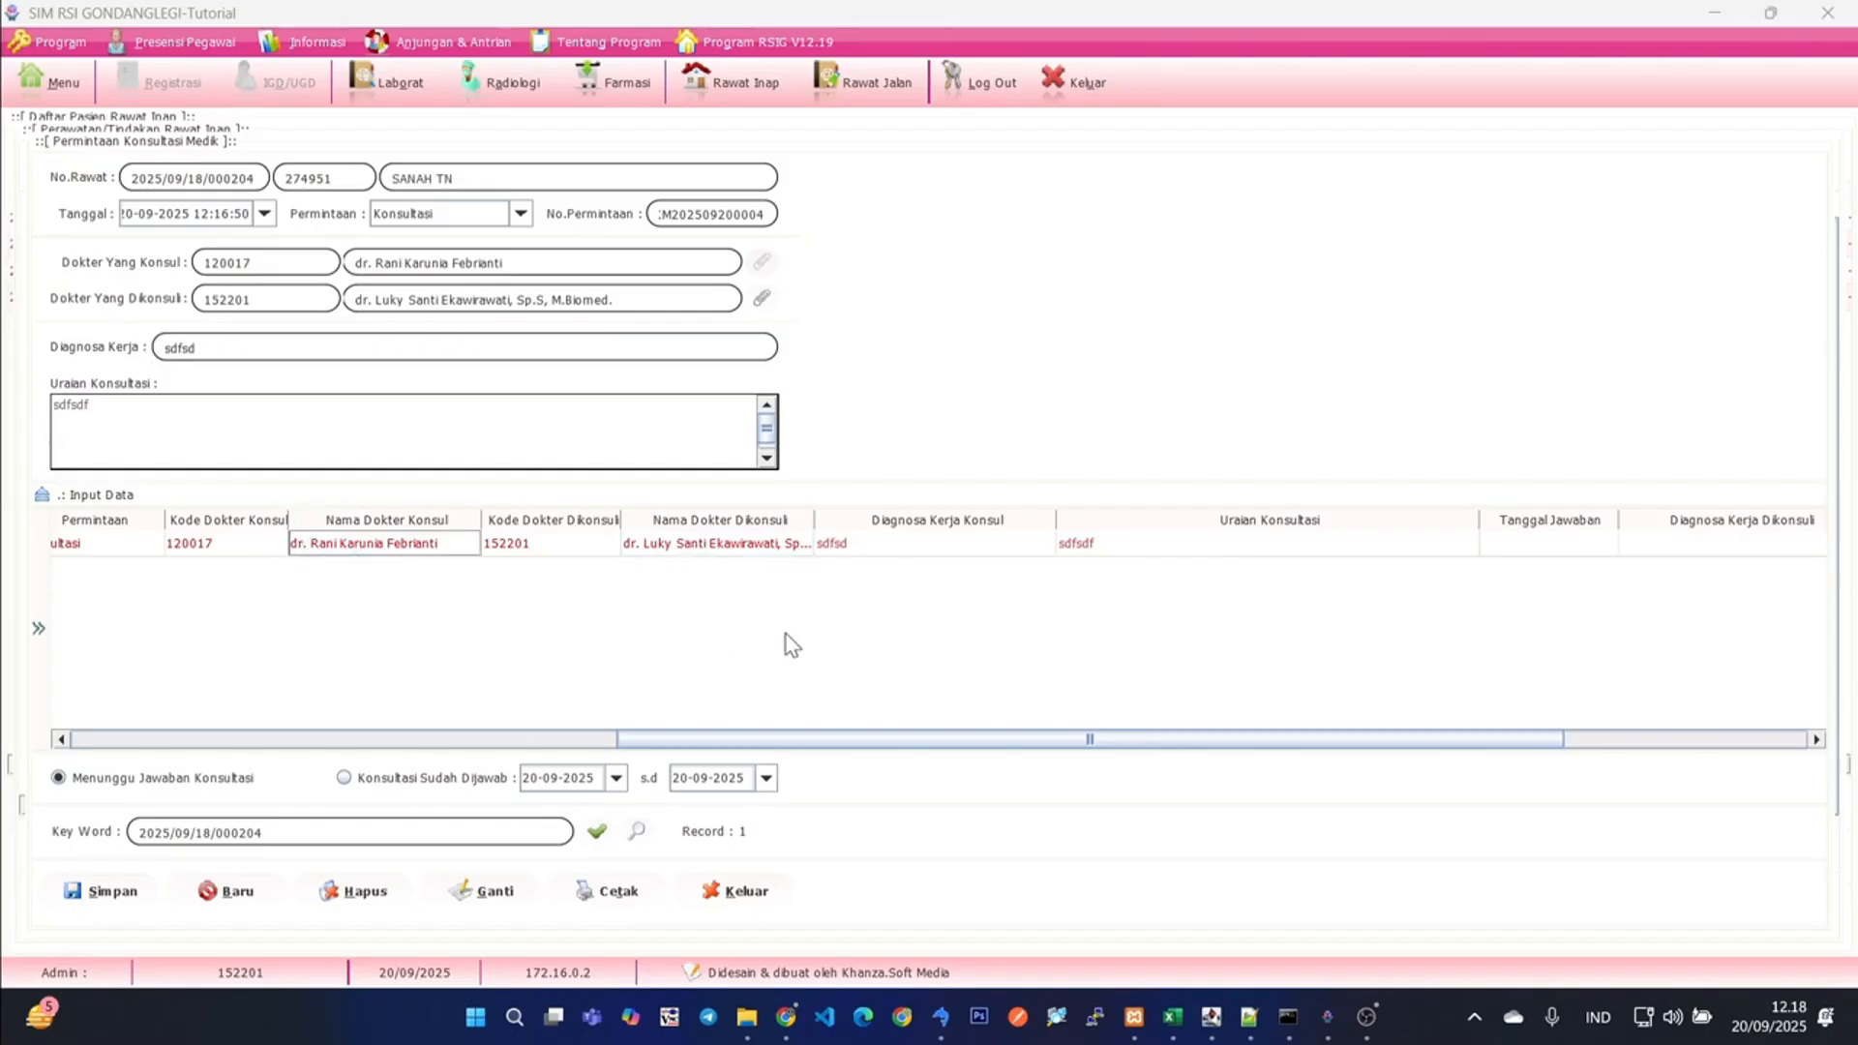
drag(746, 746, 202, 735)
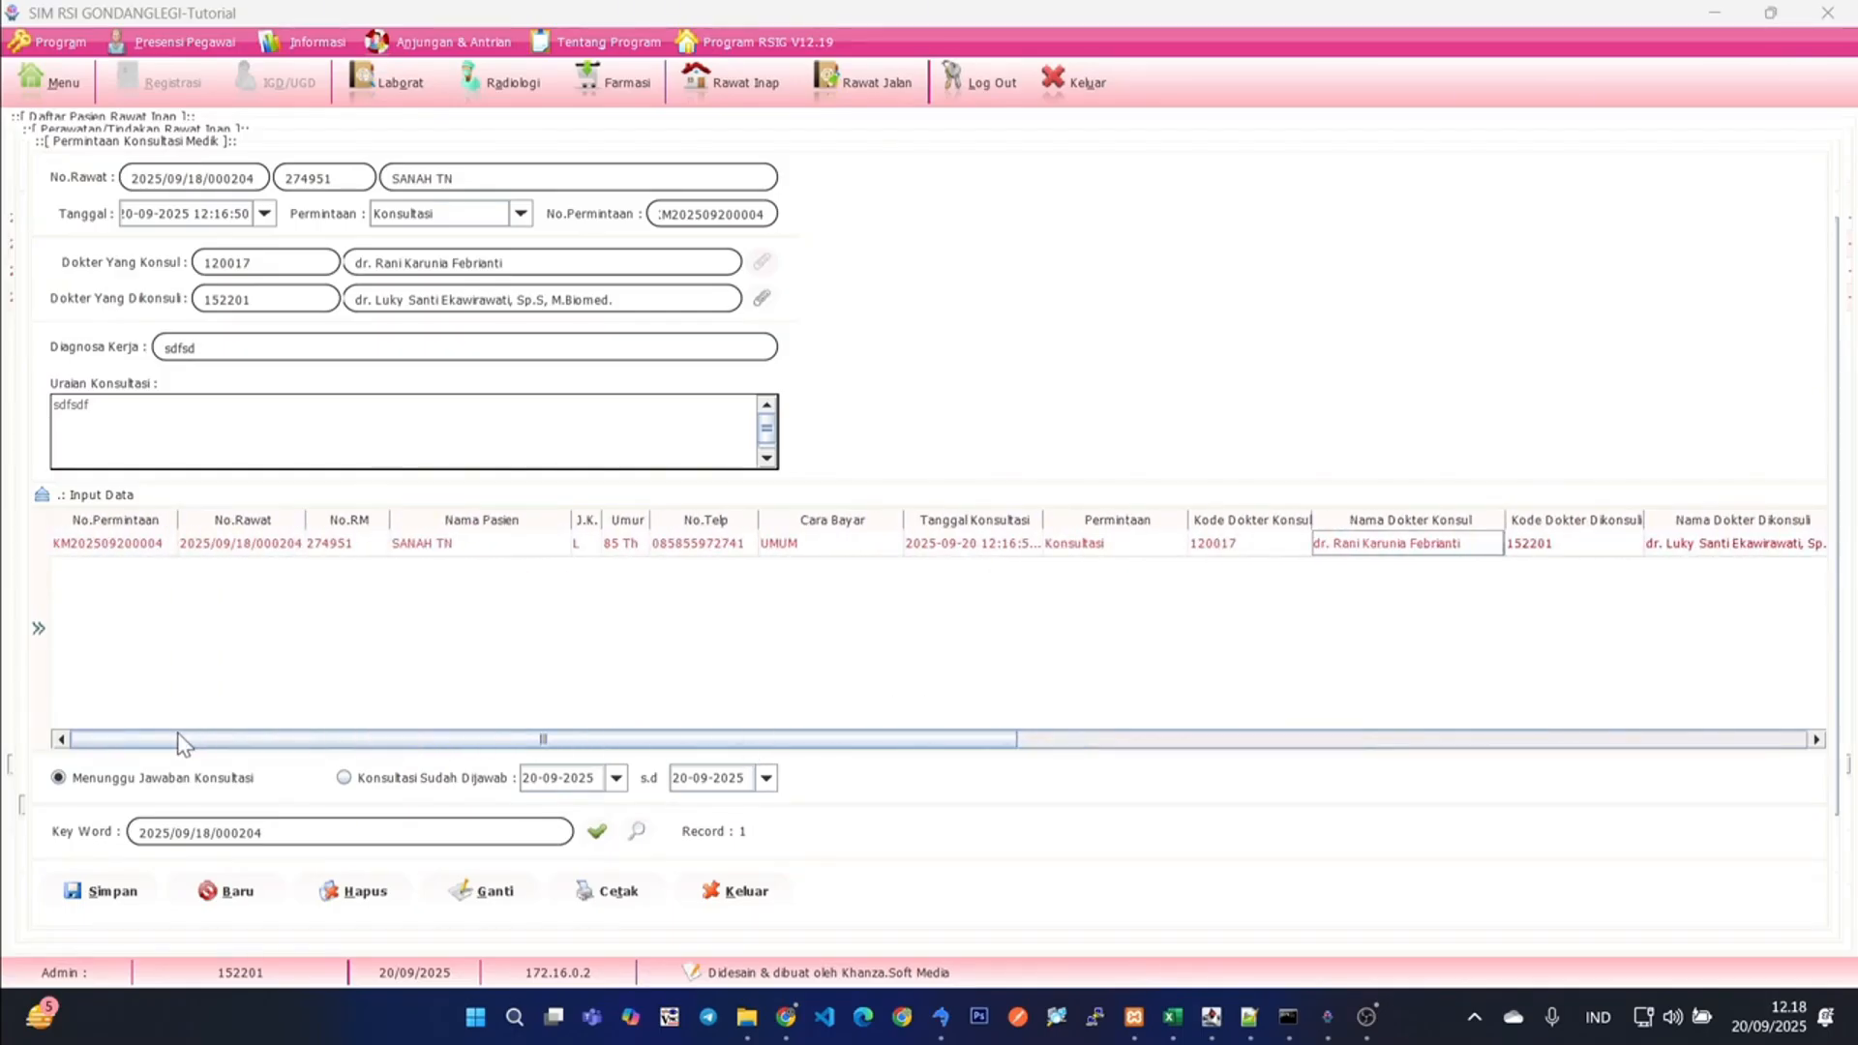
- Answer the pending consultation request with working diagnosis "contoh jawaban" and answer "sudah dijawab oleh dokter dpjp", and save it
click(41, 631)
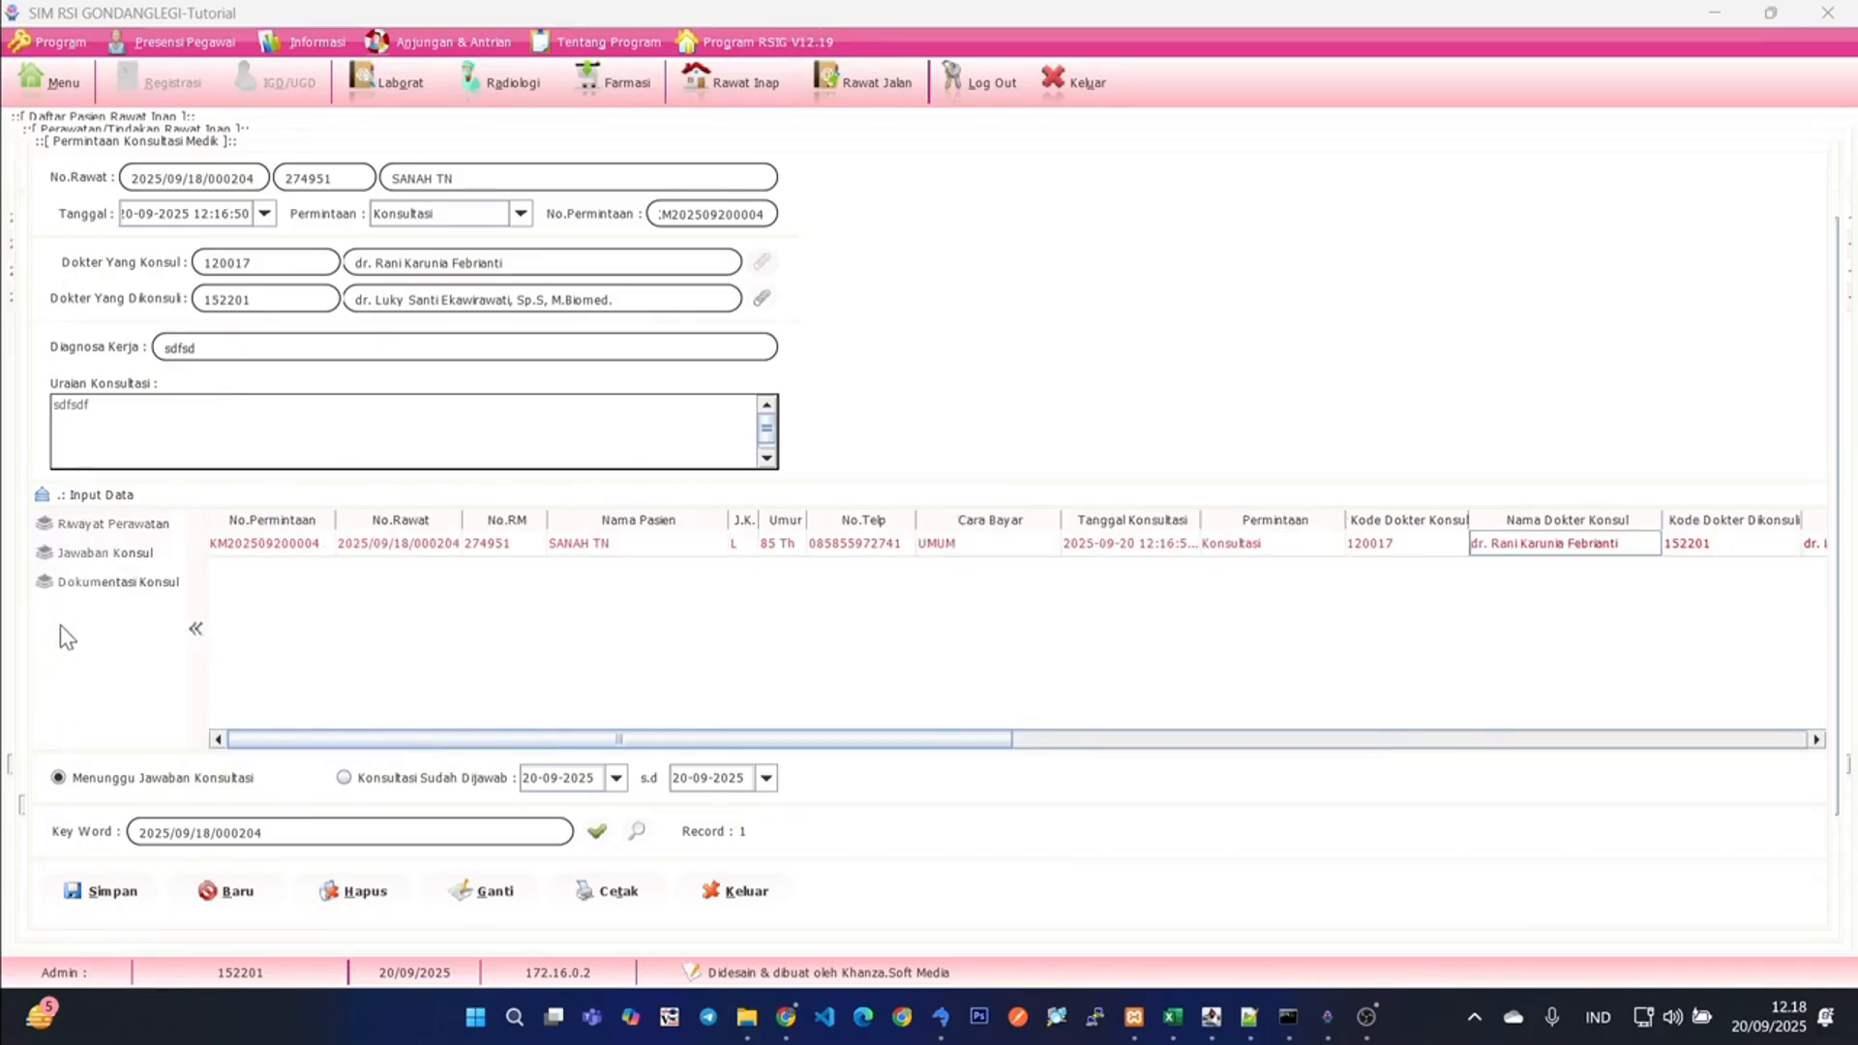
click(429, 548)
click(103, 554)
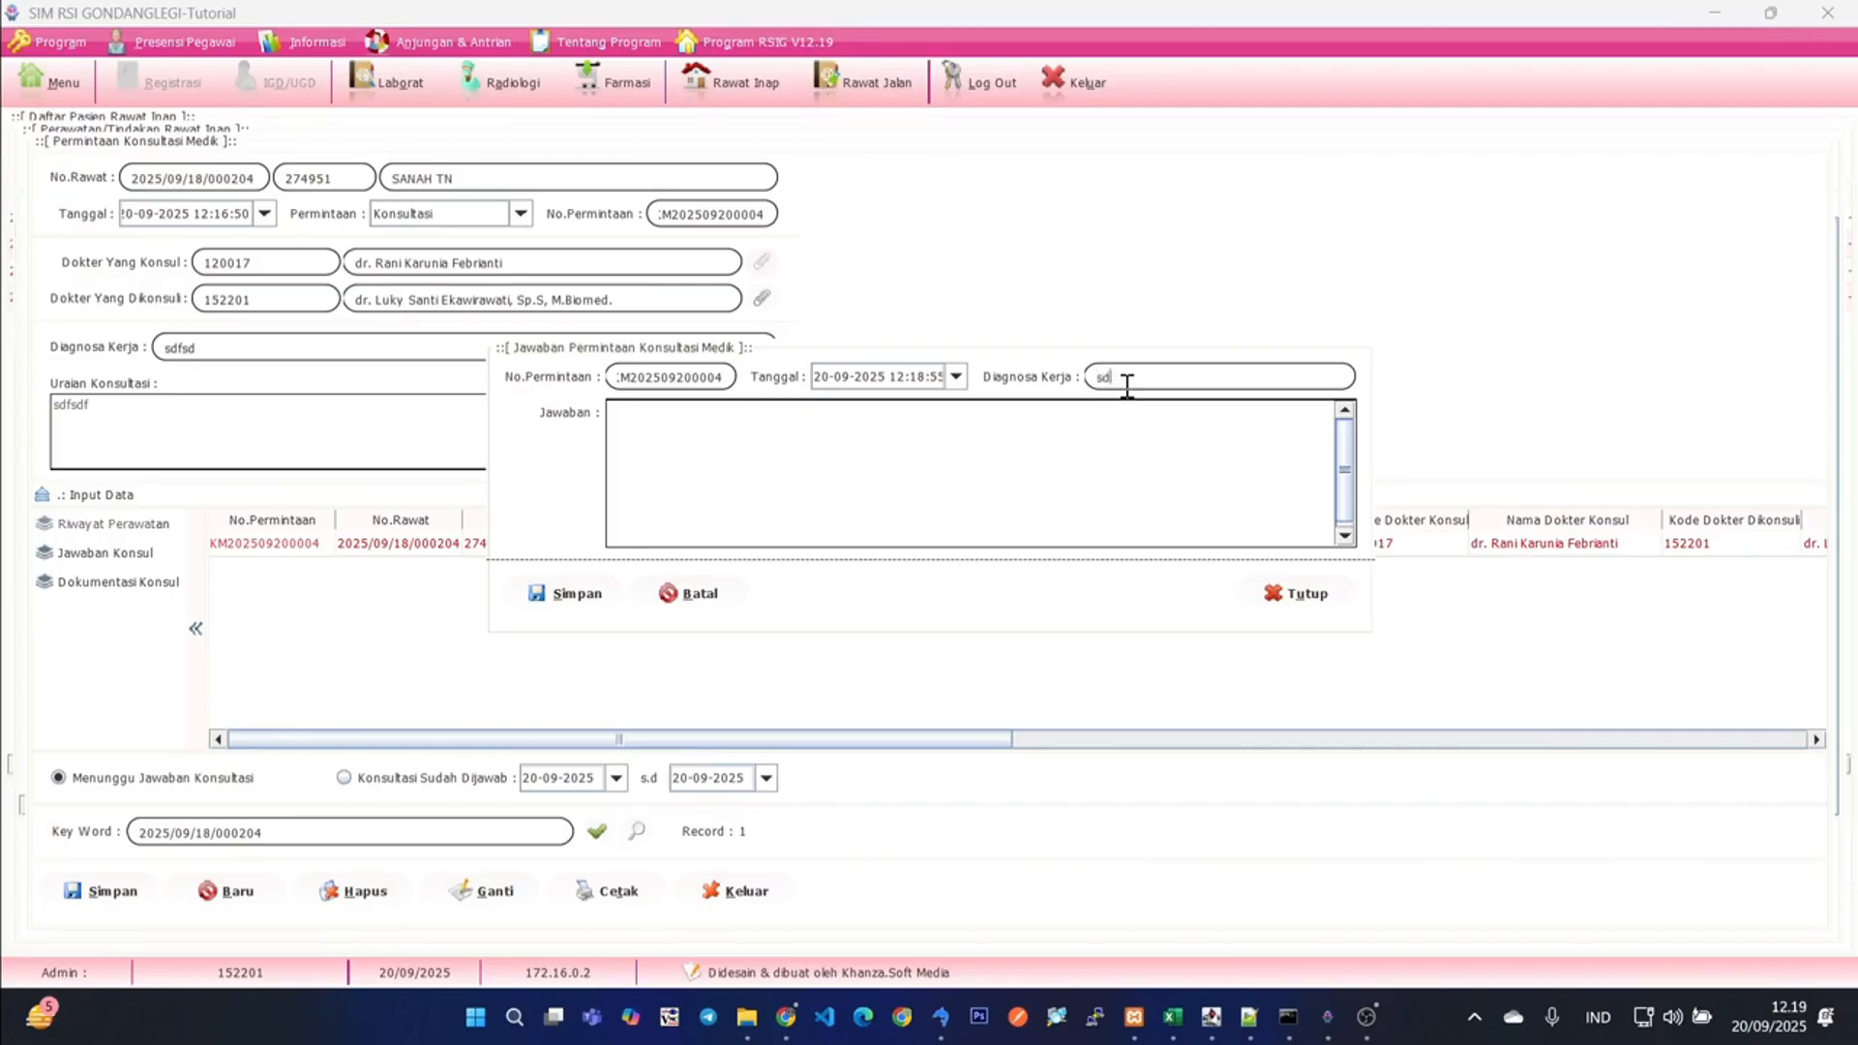
text(contoh jawaban)
key(Tab)
text(jab)
text(sudah dijawab oleh dokter)
text(dpj)
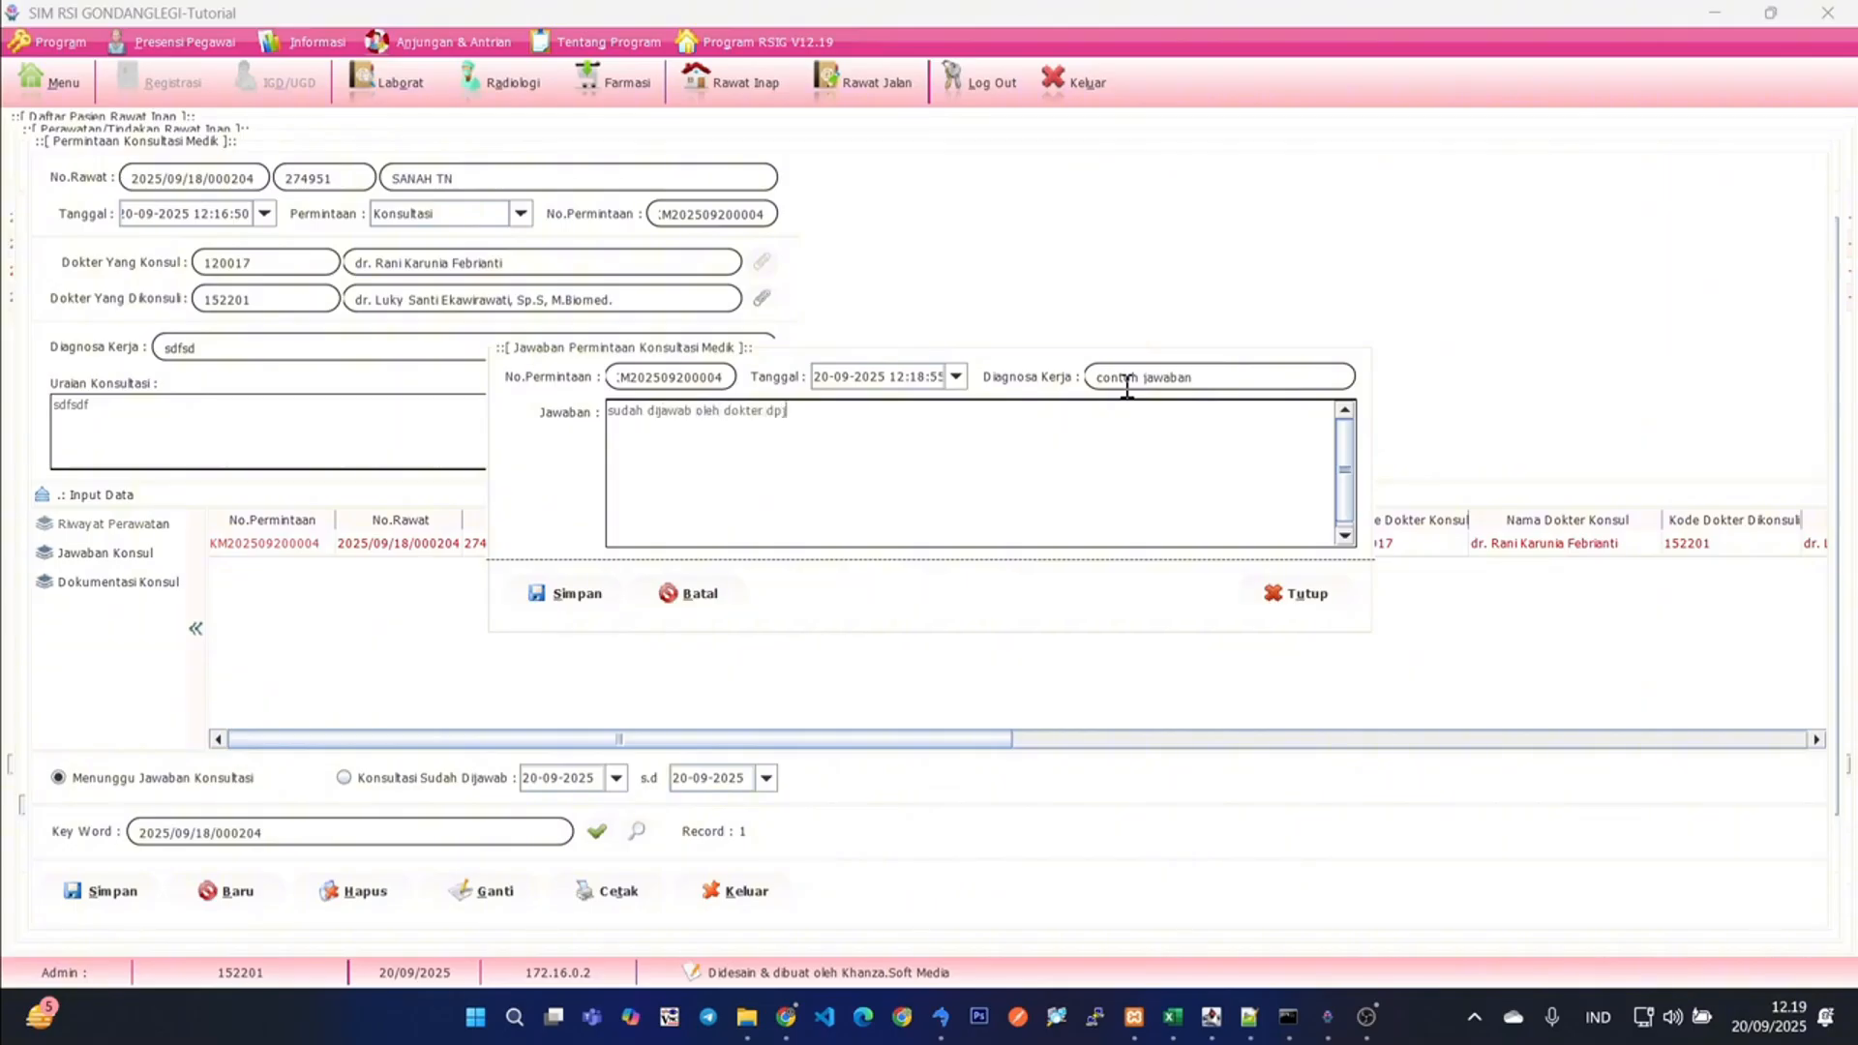
text(p)
click(568, 600)
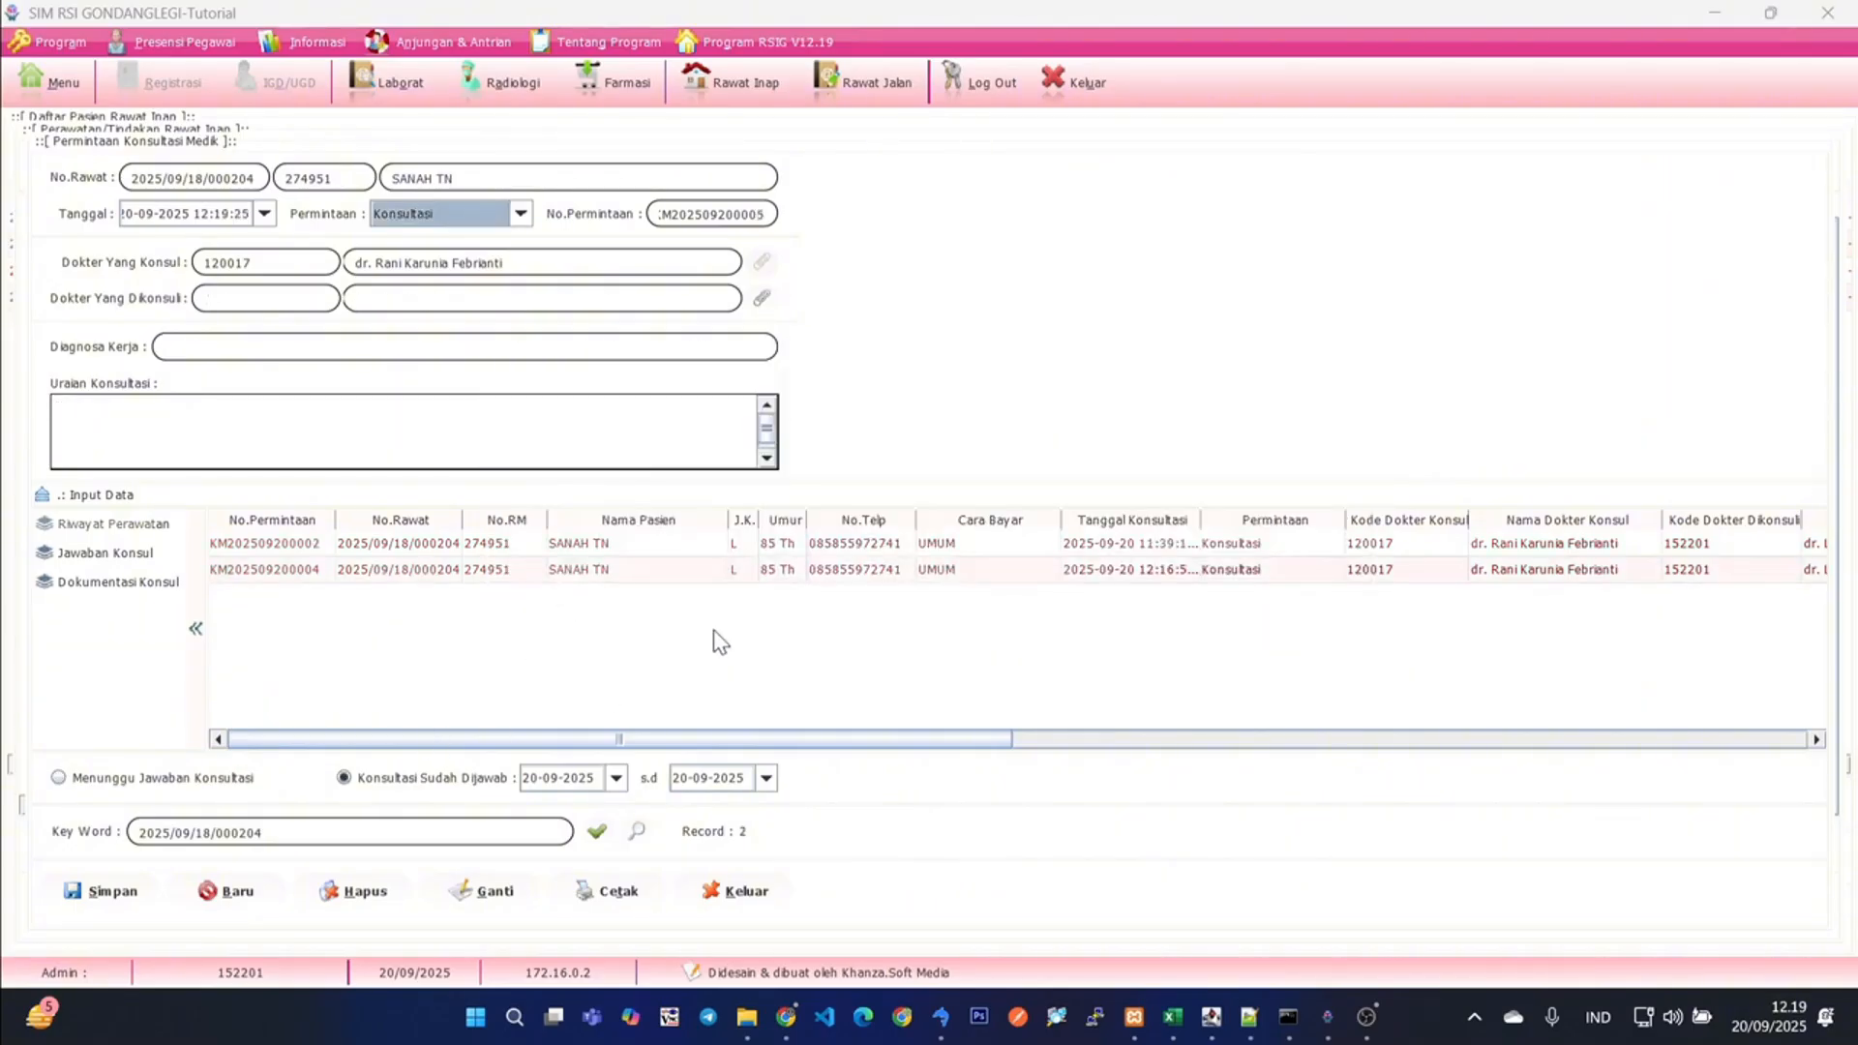
- Review the working diagnosis and answer recorded for the answered consultation, and close the consultation requests
drag(590, 741, 1403, 723)
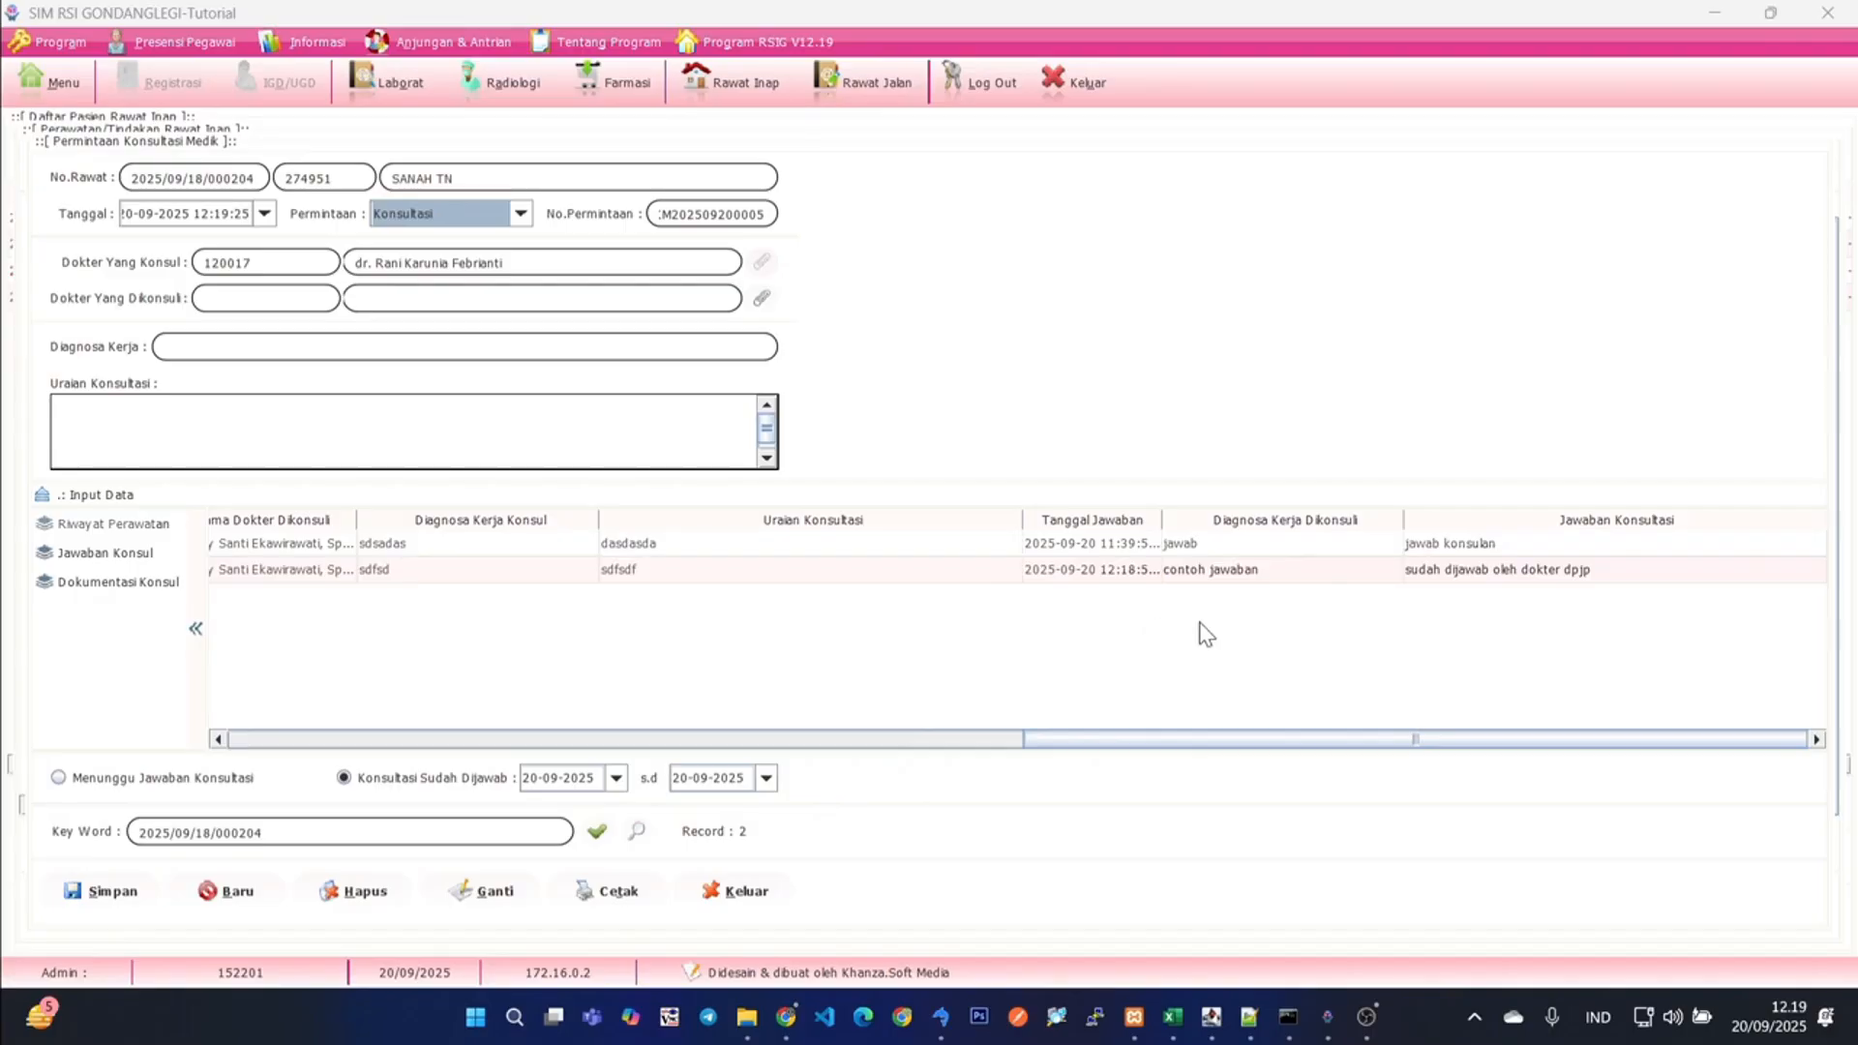
click(1444, 577)
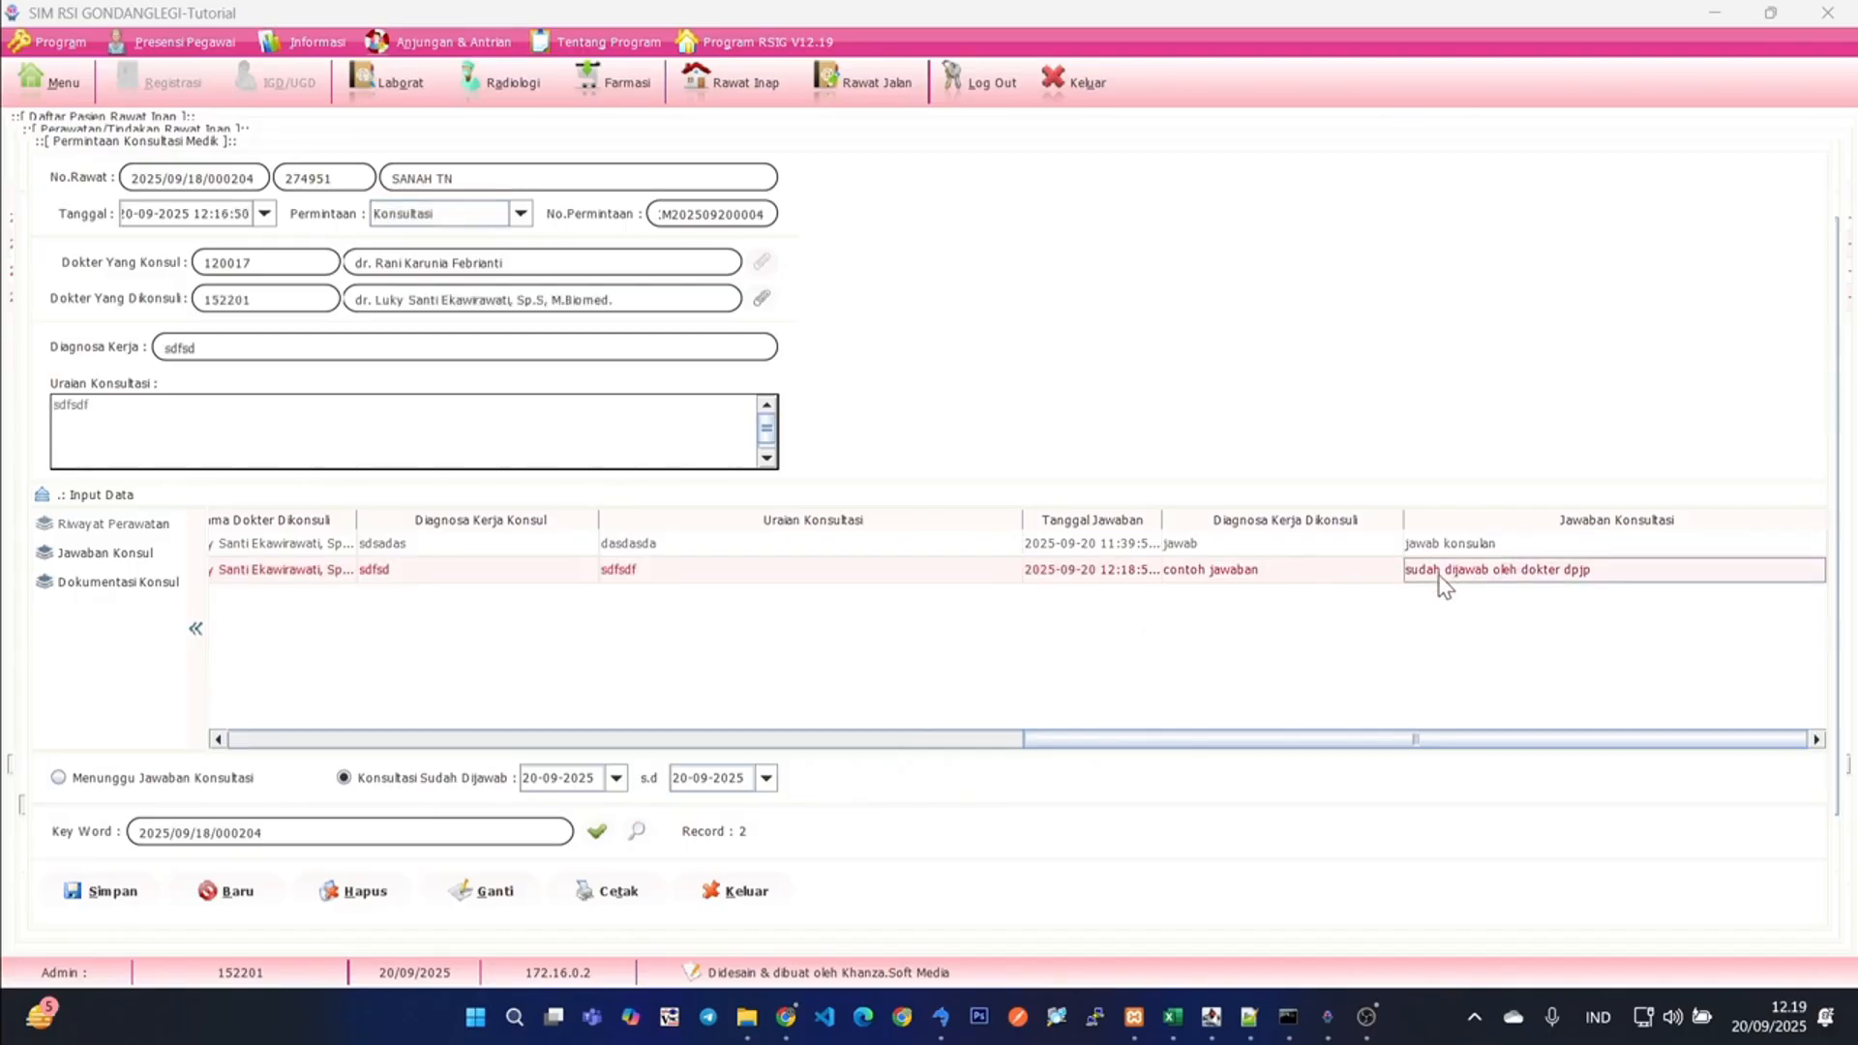
click(1264, 577)
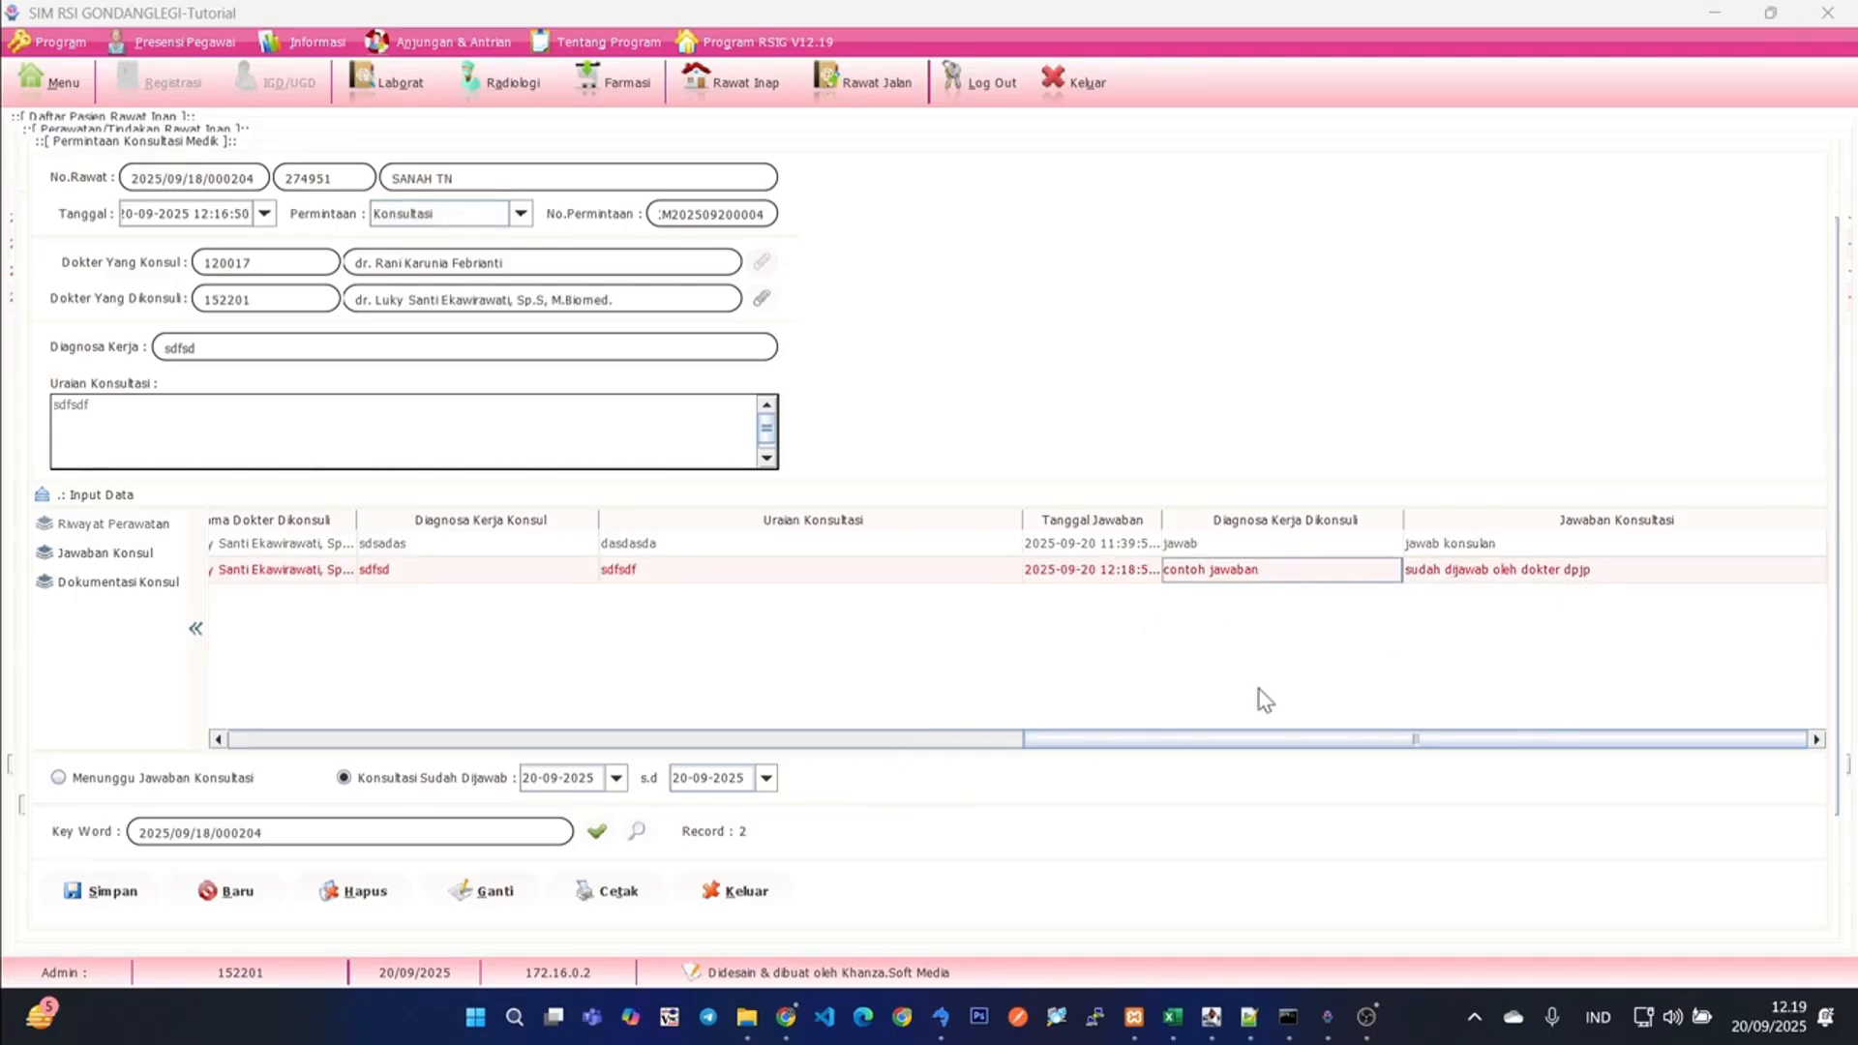
drag(1204, 741, 261, 767)
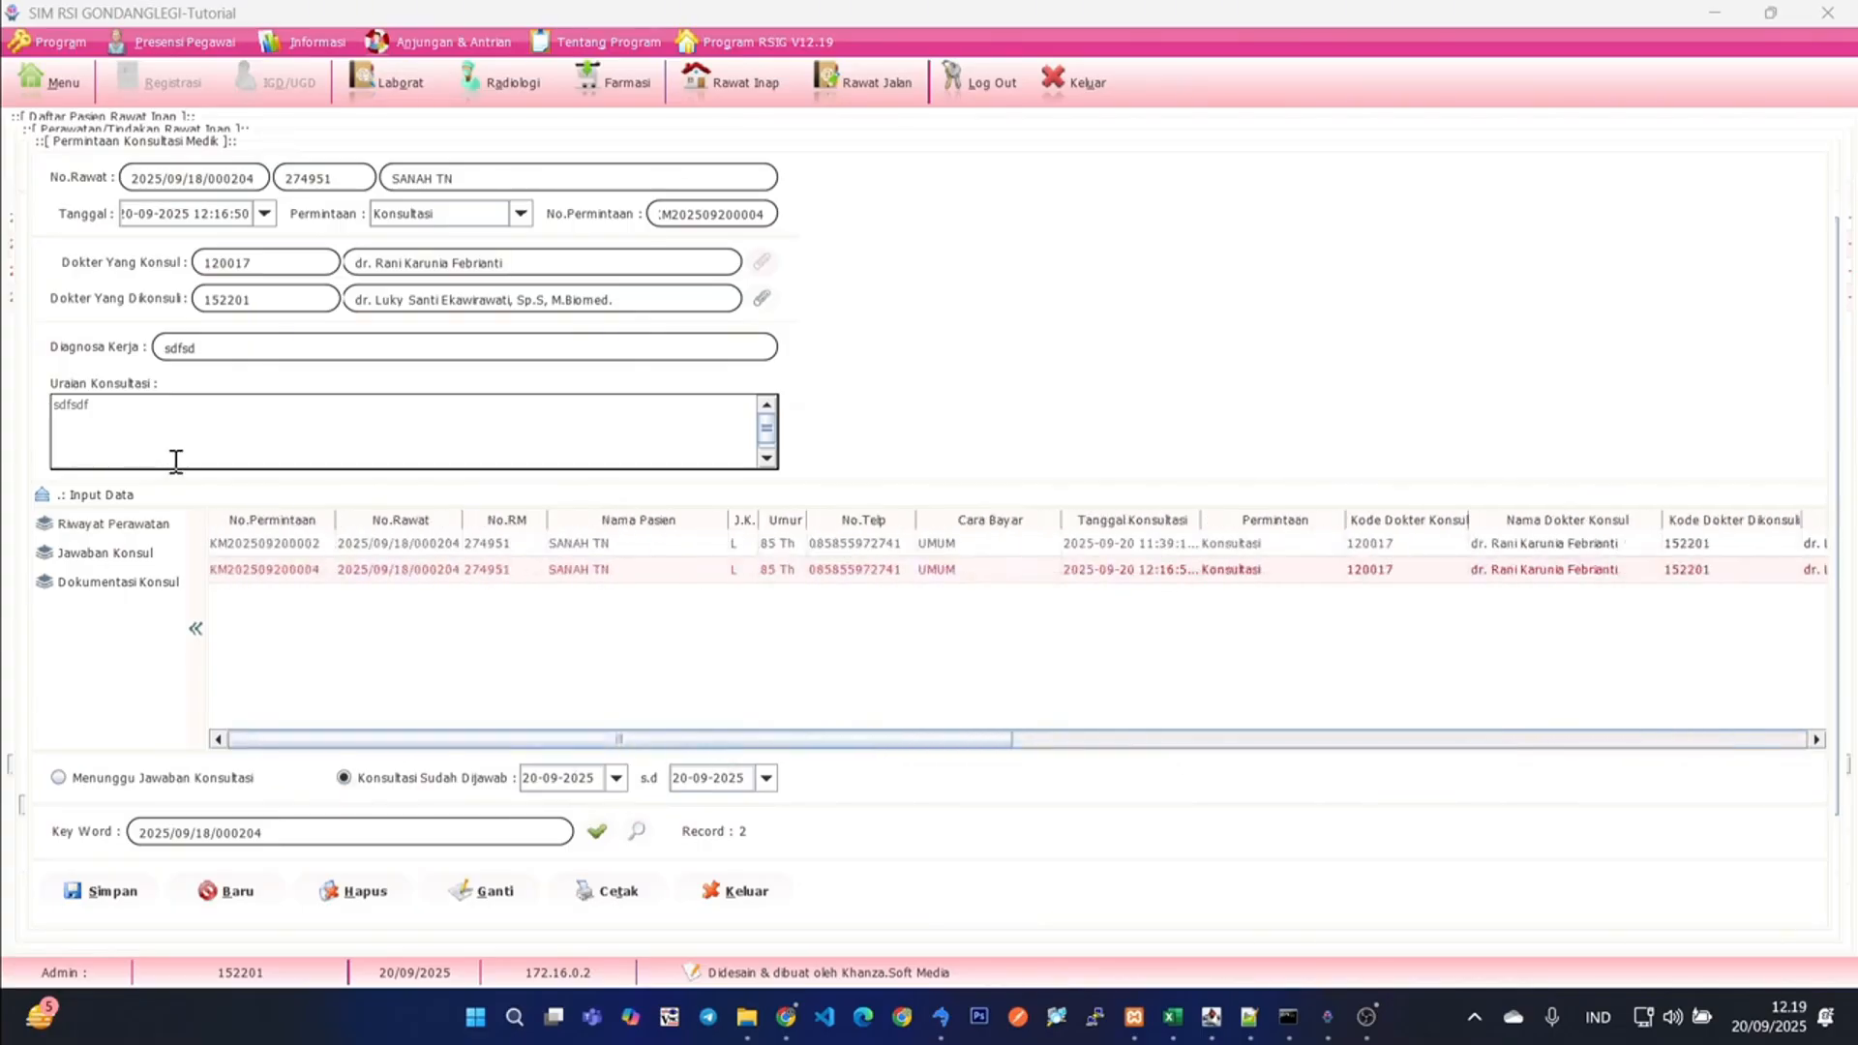
click(743, 892)
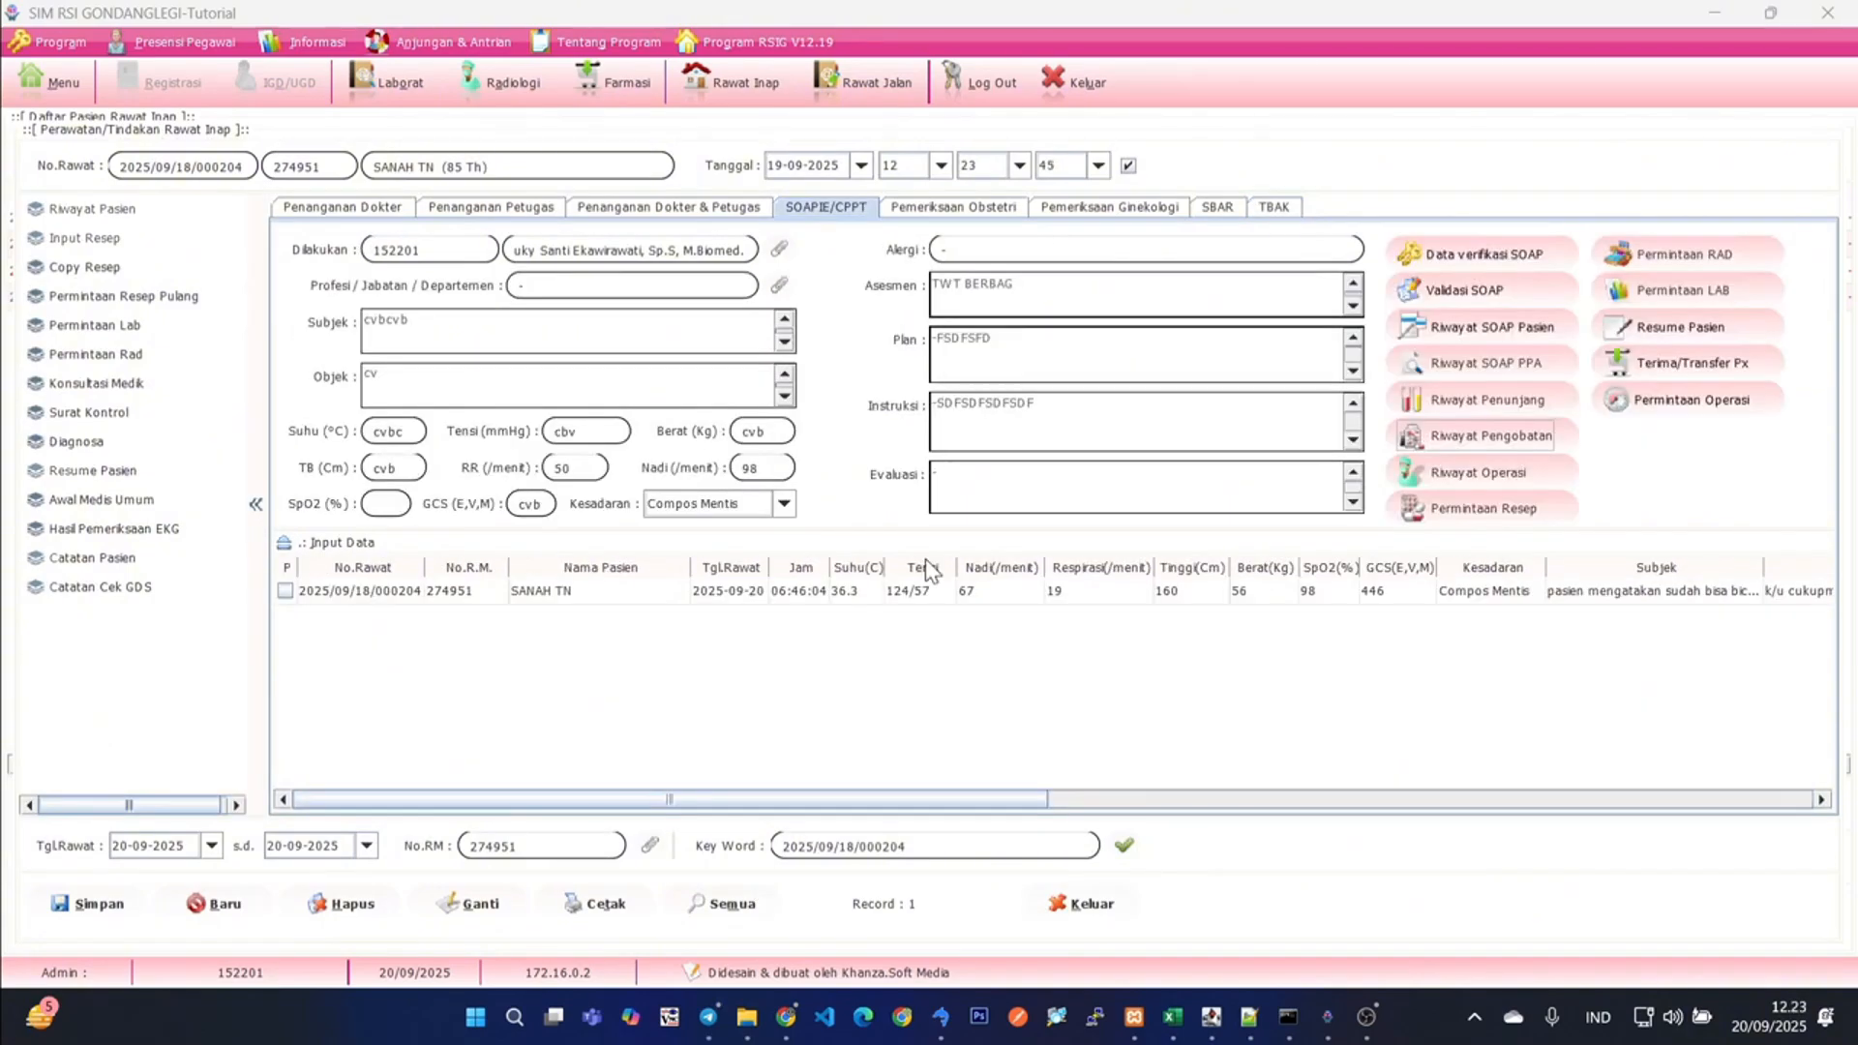
- Open the patient's inpatient medical resume and enter sdfsdf for both the main complaint and the physical examination
click(87, 471)
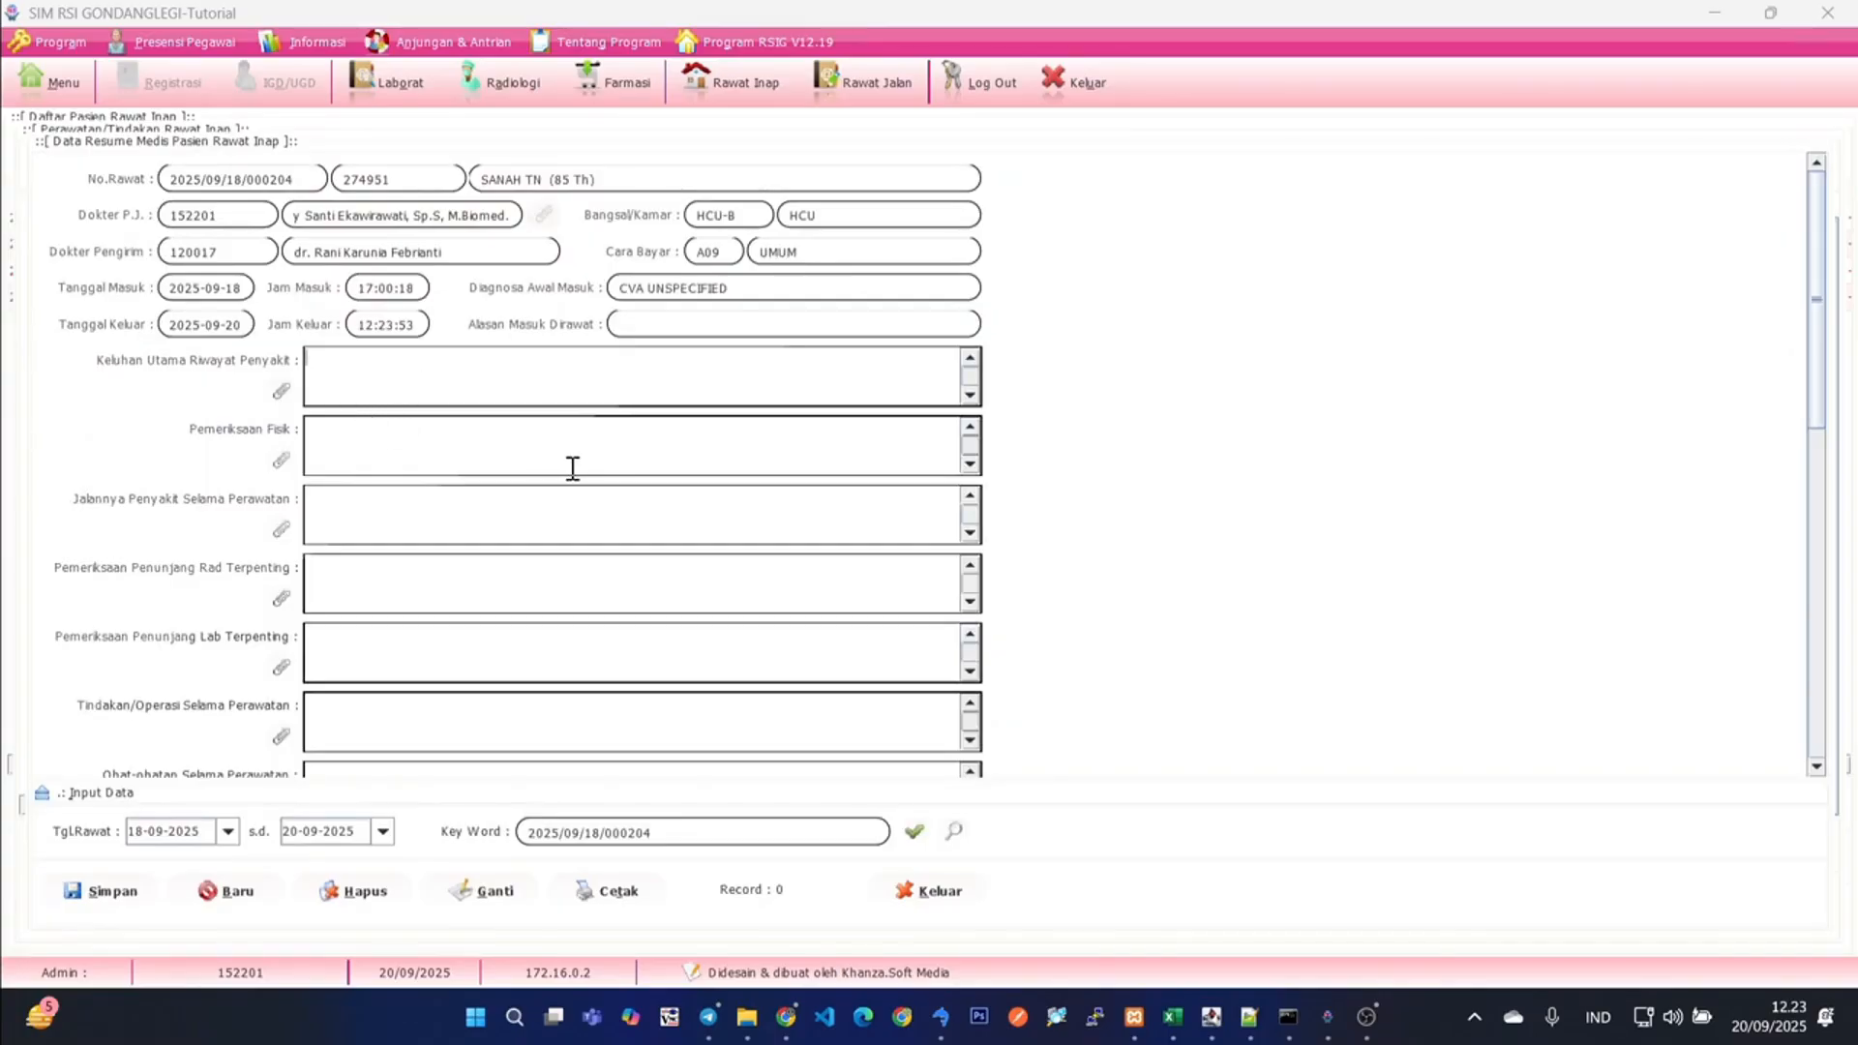
text(sdfsdf)
click(409, 453)
text(sdfsdf)
- Enter sdf as the key radiology findings, the key laboratory findings and the procedures or operations during care
click(398, 518)
text(sdf)
click(392, 569)
text(sdf)
click(377, 658)
text(sdf)
click(340, 721)
text(sdf)
- Replace the key laboratory findings with sdfsdf, and enter sdfsd as the medications given during care
click(555, 651)
key(BackSpace)
key(BackSpace)
key(BackSpace)
scroll(817, 584, down, 5)
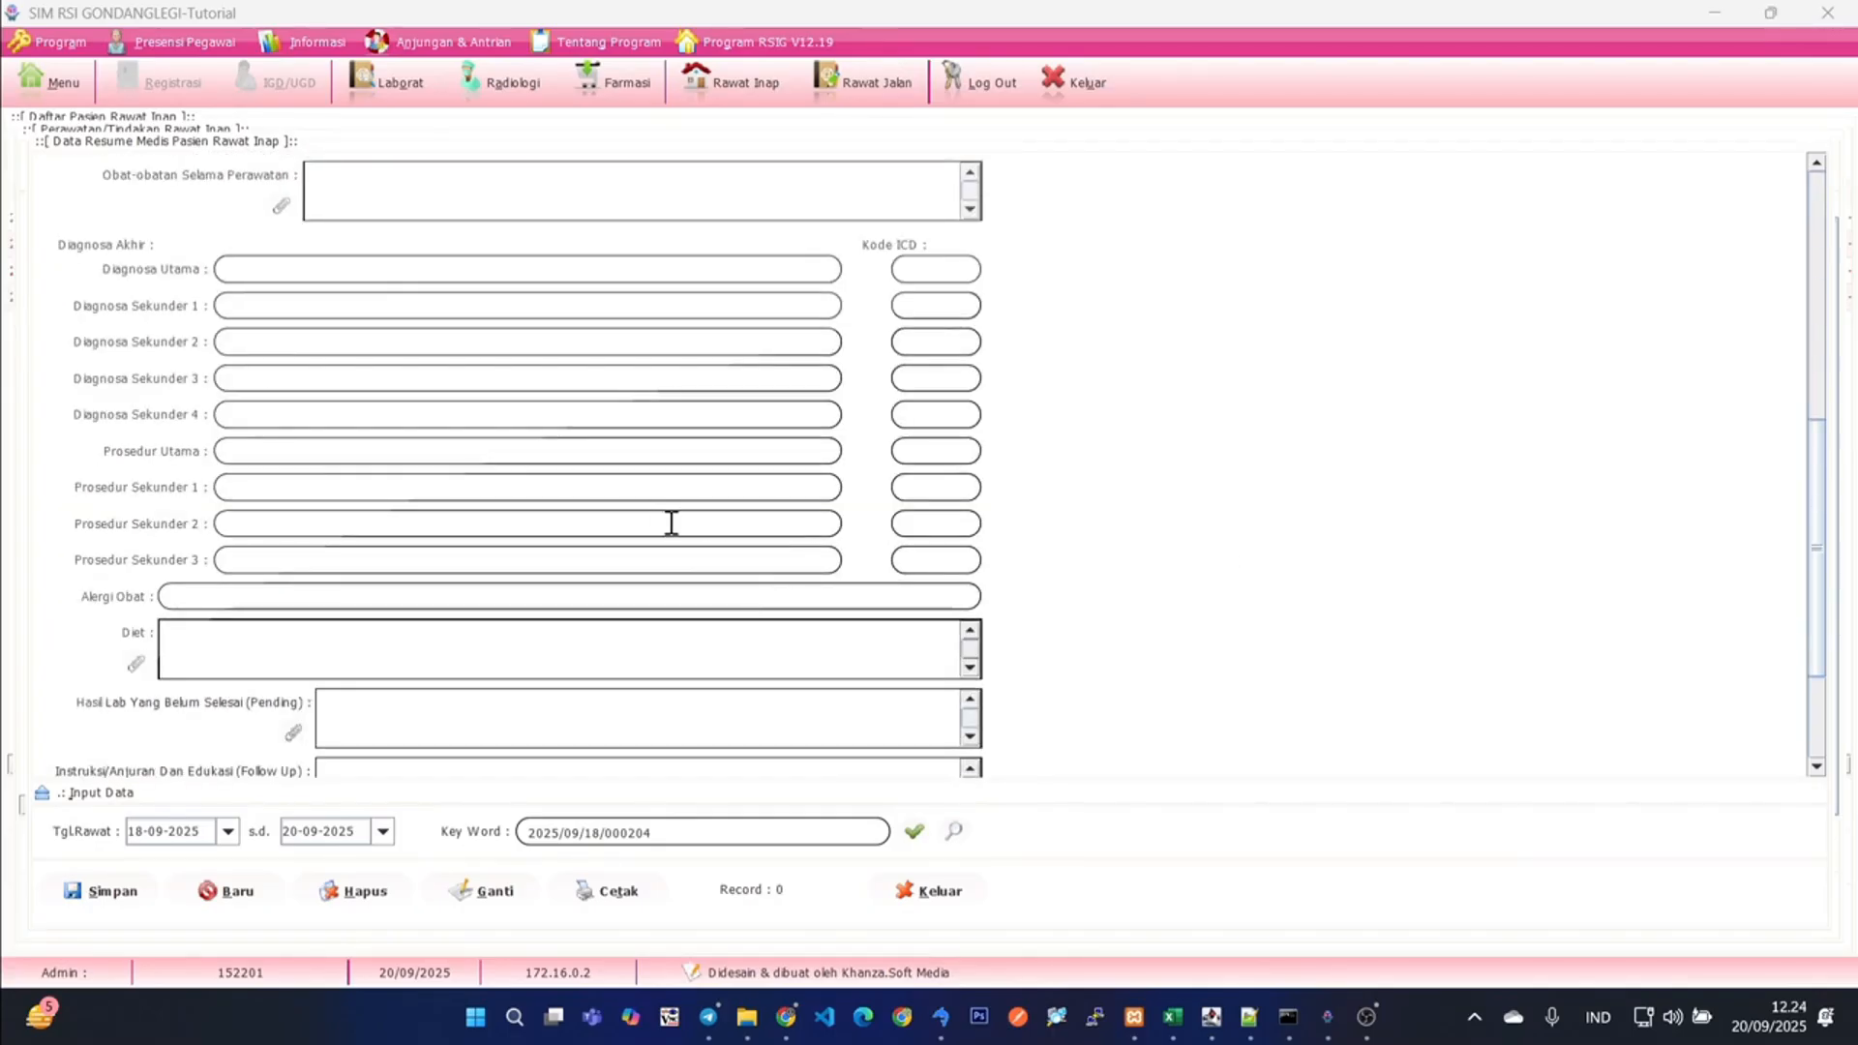
scroll(578, 481, up, 3)
click(382, 325)
text(sdfsdf)
click(347, 456)
text(sdfsd)
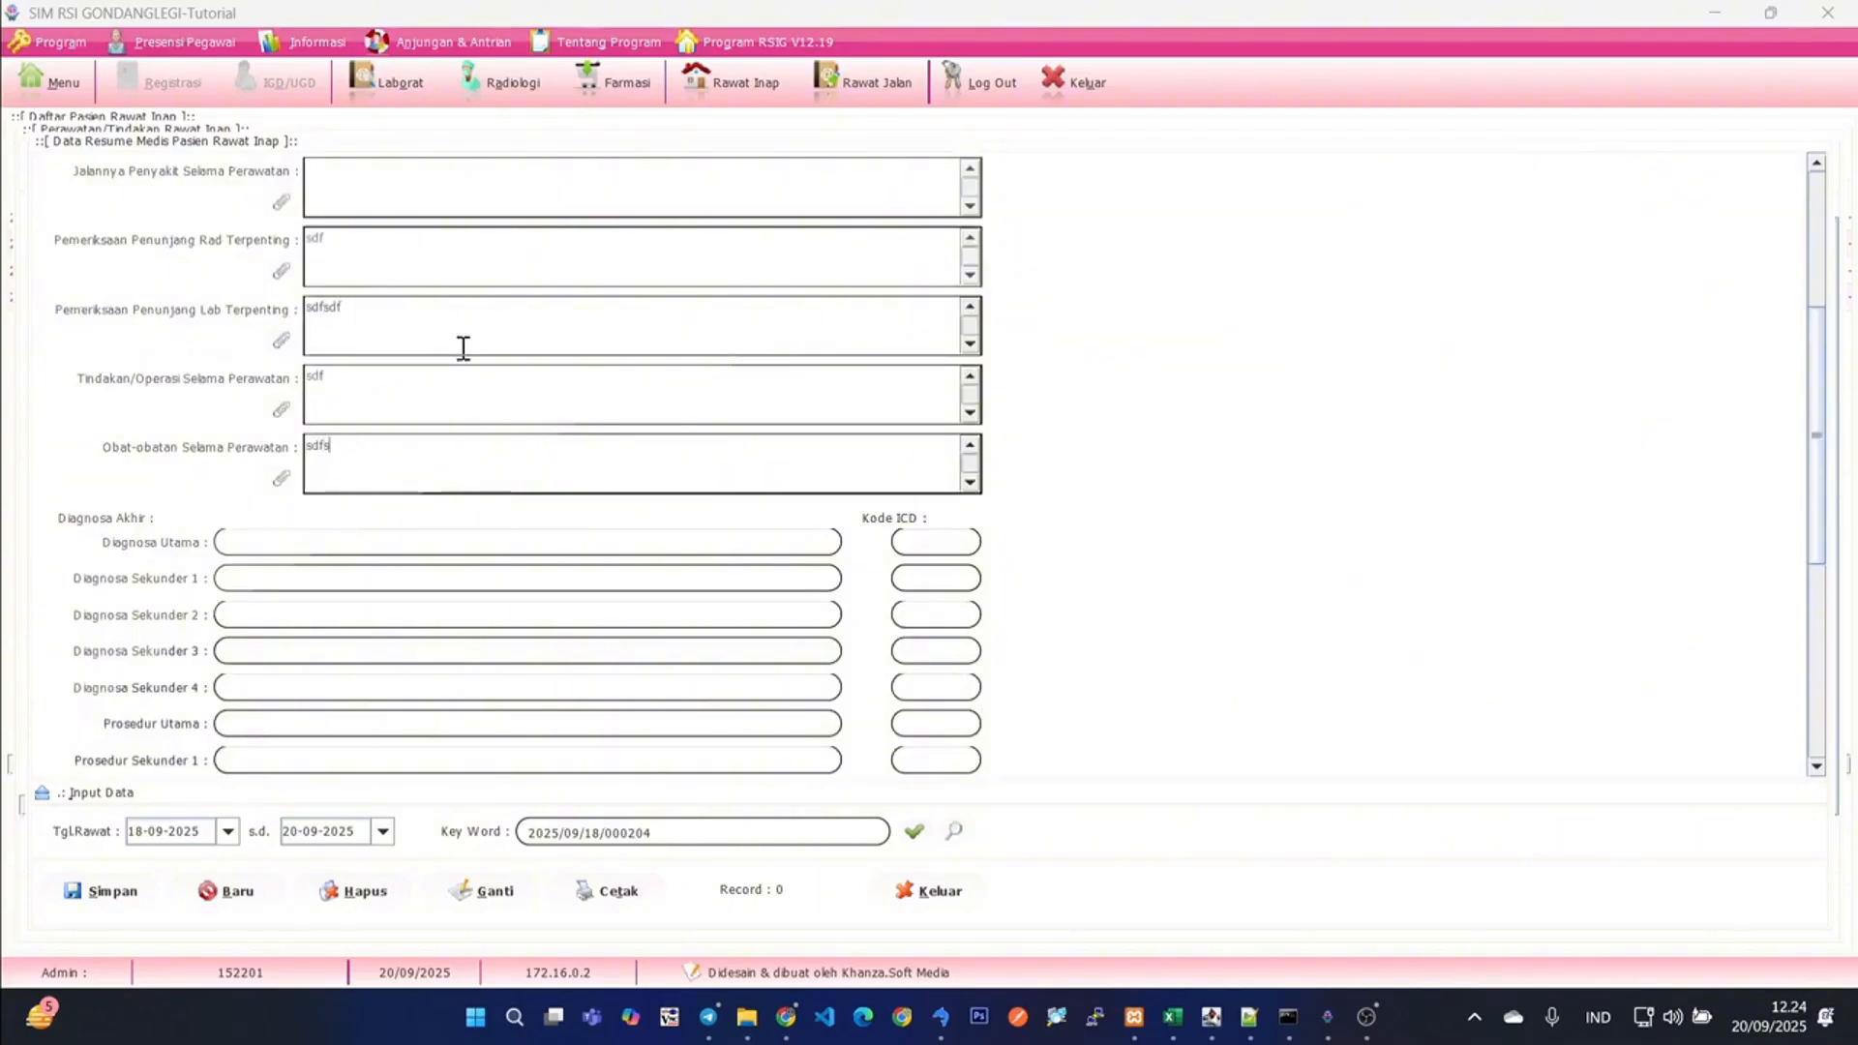
- Enter sdfsdfsdf as the course of the illness during care
click(392, 190)
text(sdfsdfsdf)
scroll(1185, 469, up, 3)
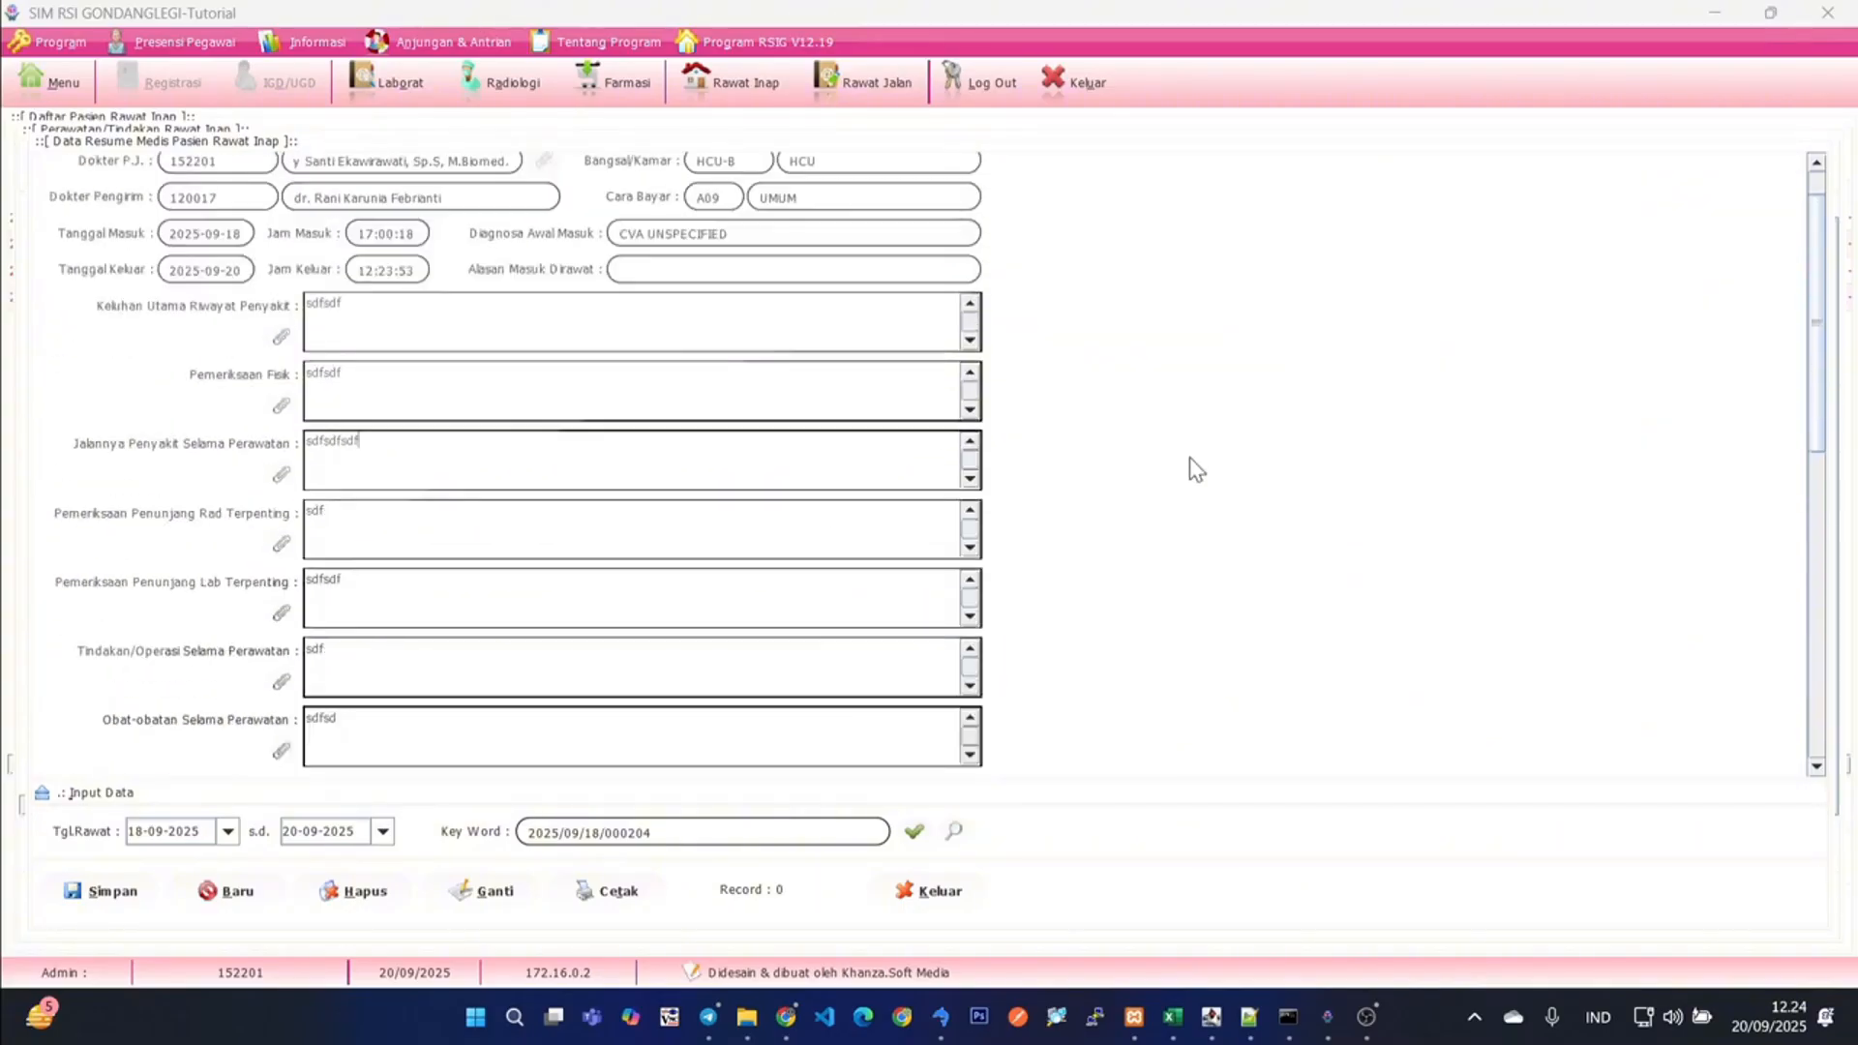
- Enter sdfsdf as the discharge medication in the medical resume and try to save it
scroll(1189, 457, down, 3)
scroll(1189, 457, down, 5)
click(258, 742)
text(sdfsdf)
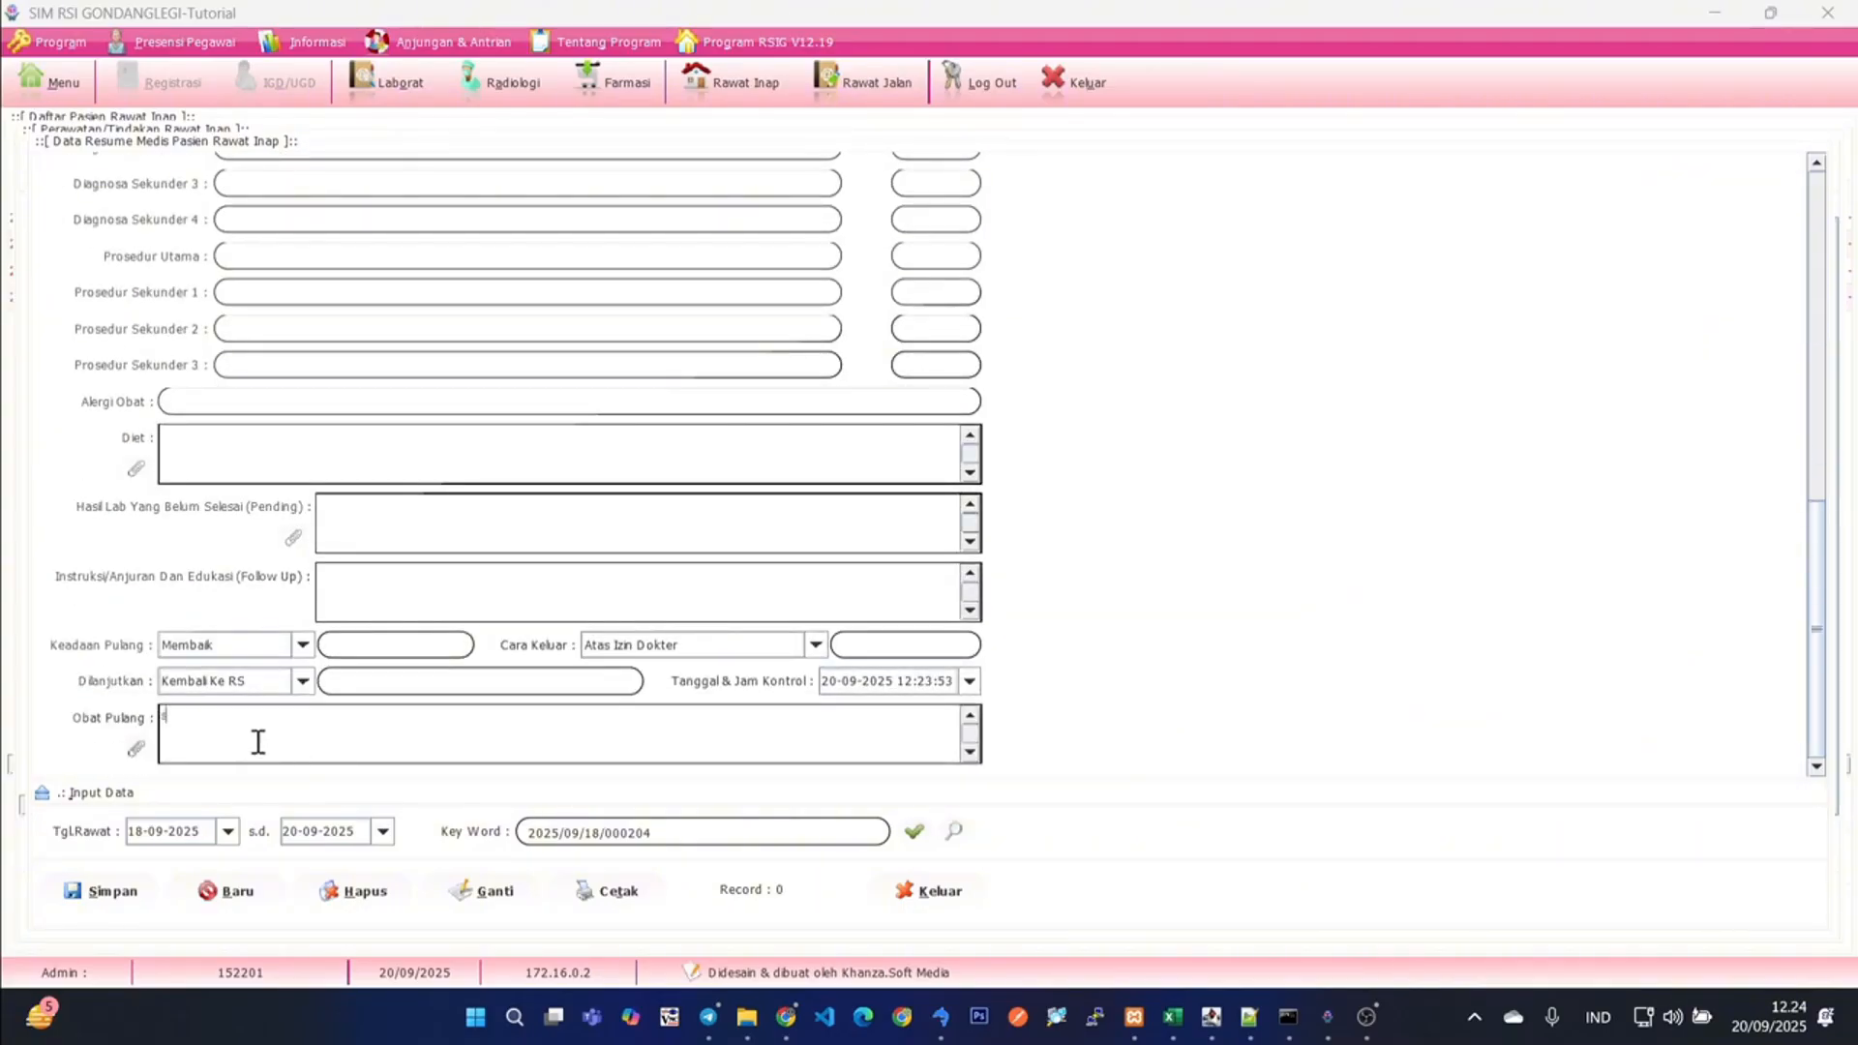
click(104, 896)
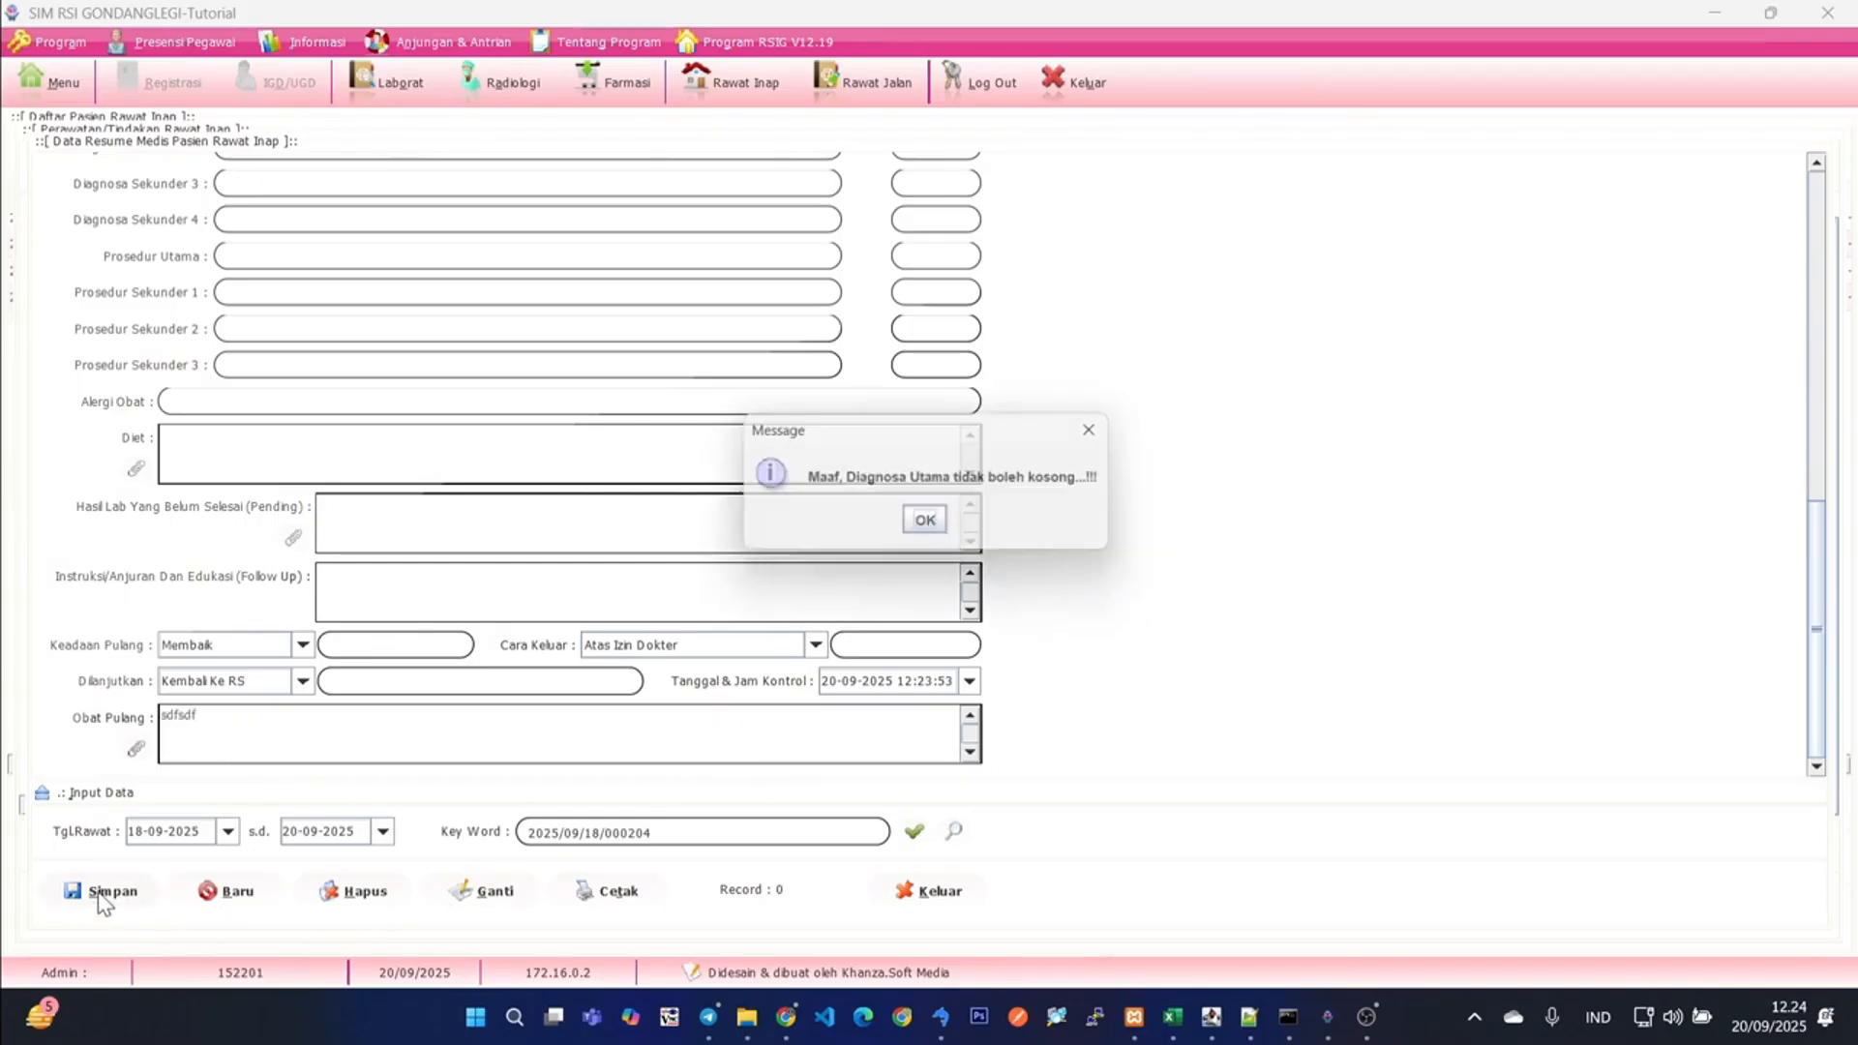
click(925, 527)
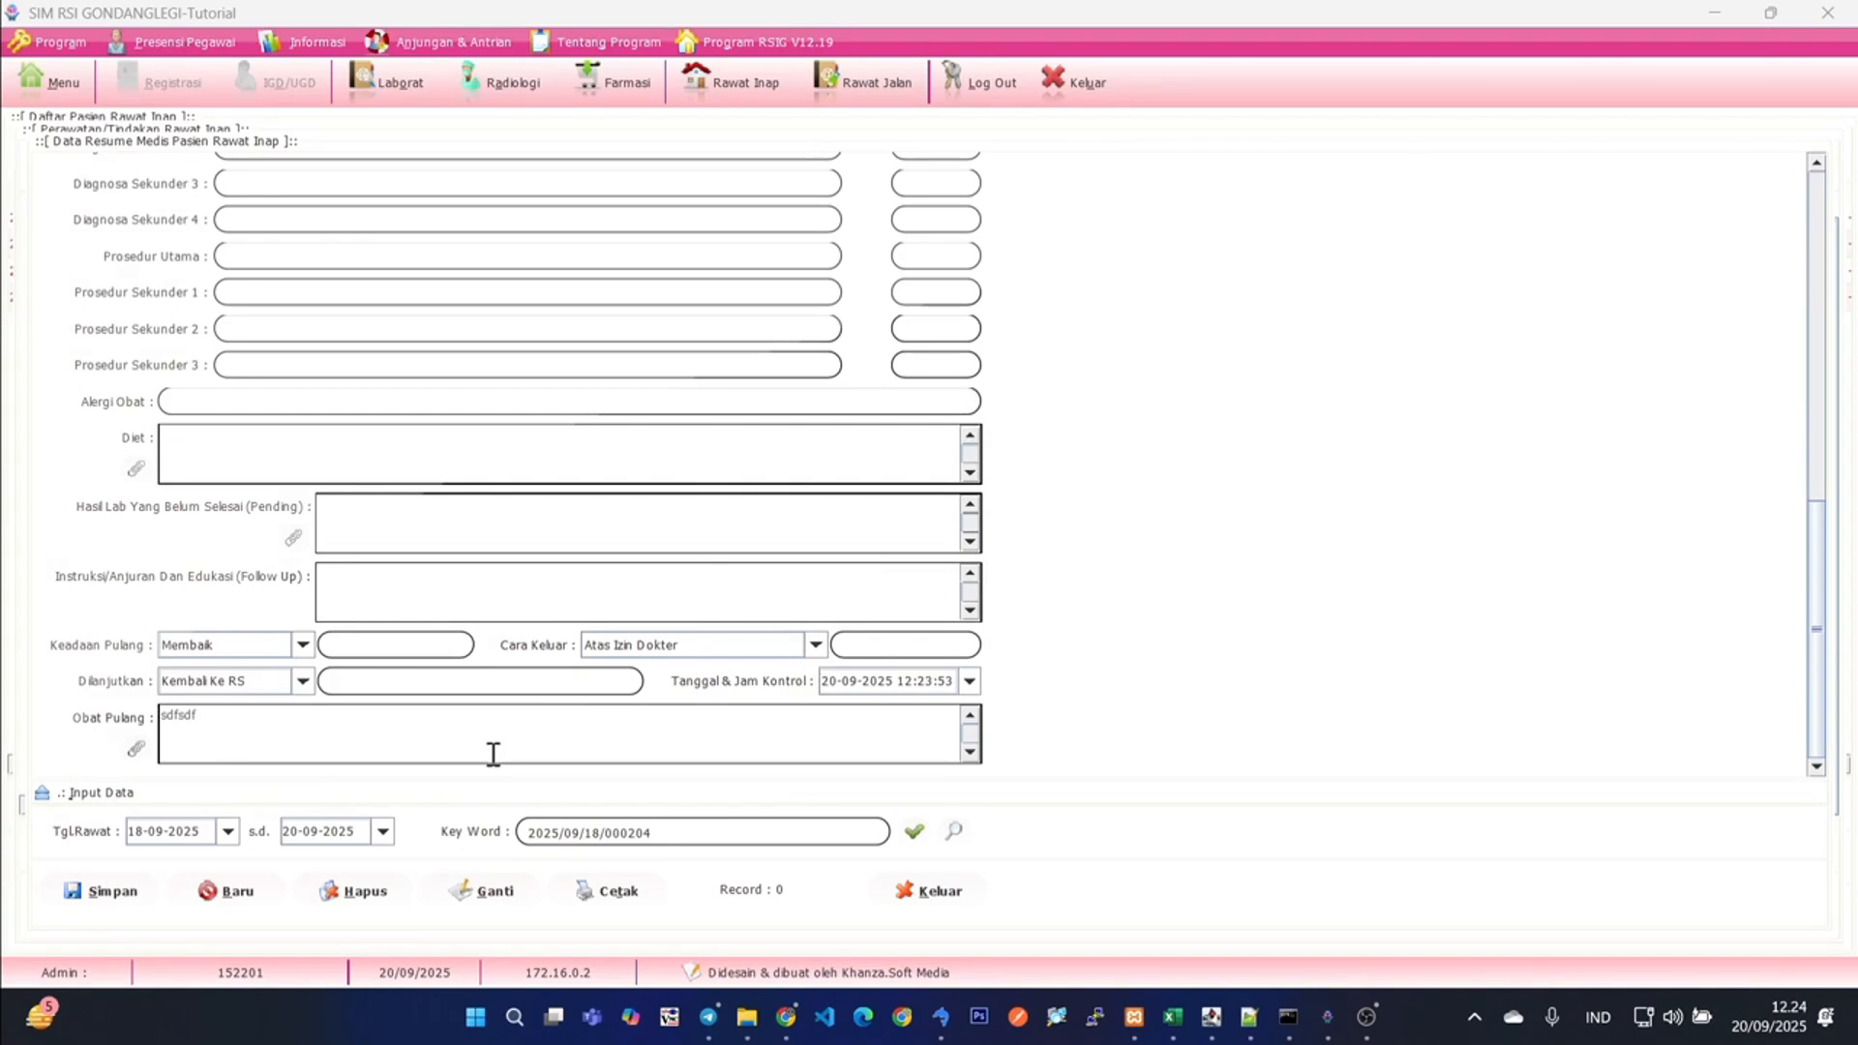
- Enter sdfsdfsdf as the main final diagnosis and save the inpatient medical resume
scroll(681, 674, up, 6)
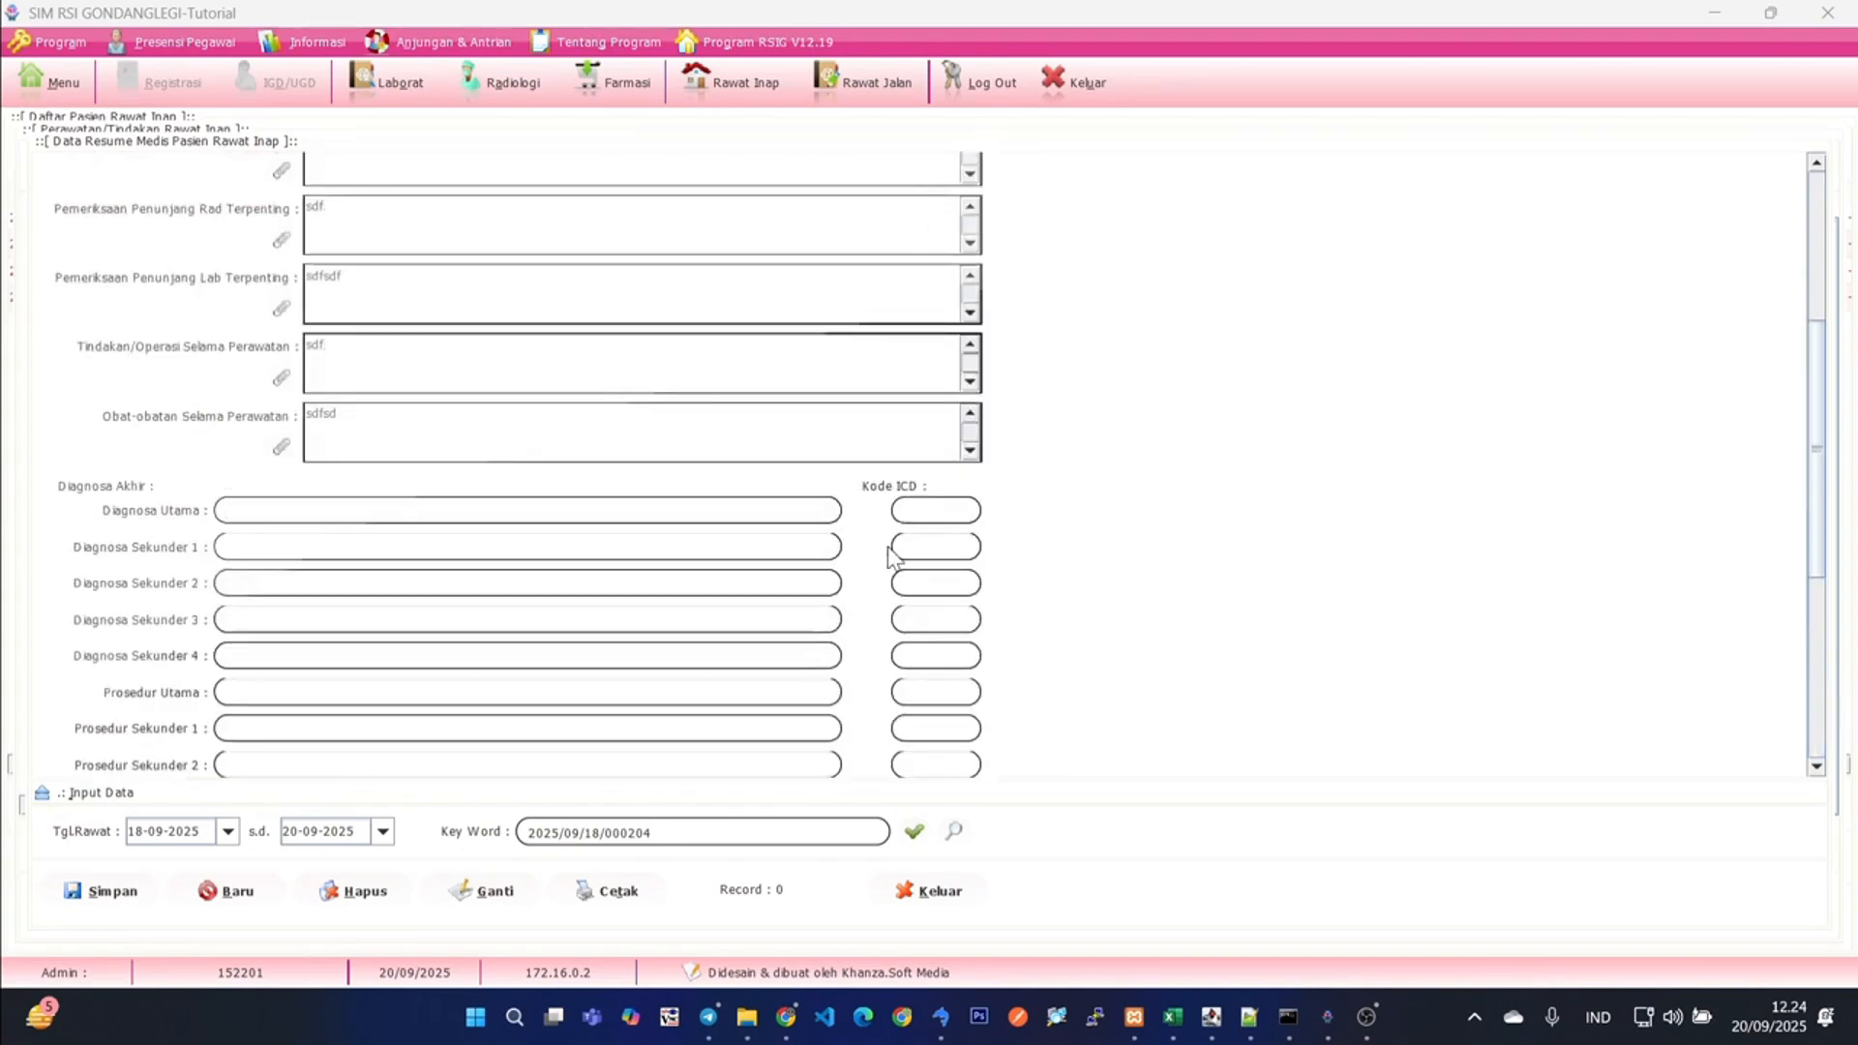
click(620, 512)
text(sdfsdfsdf)
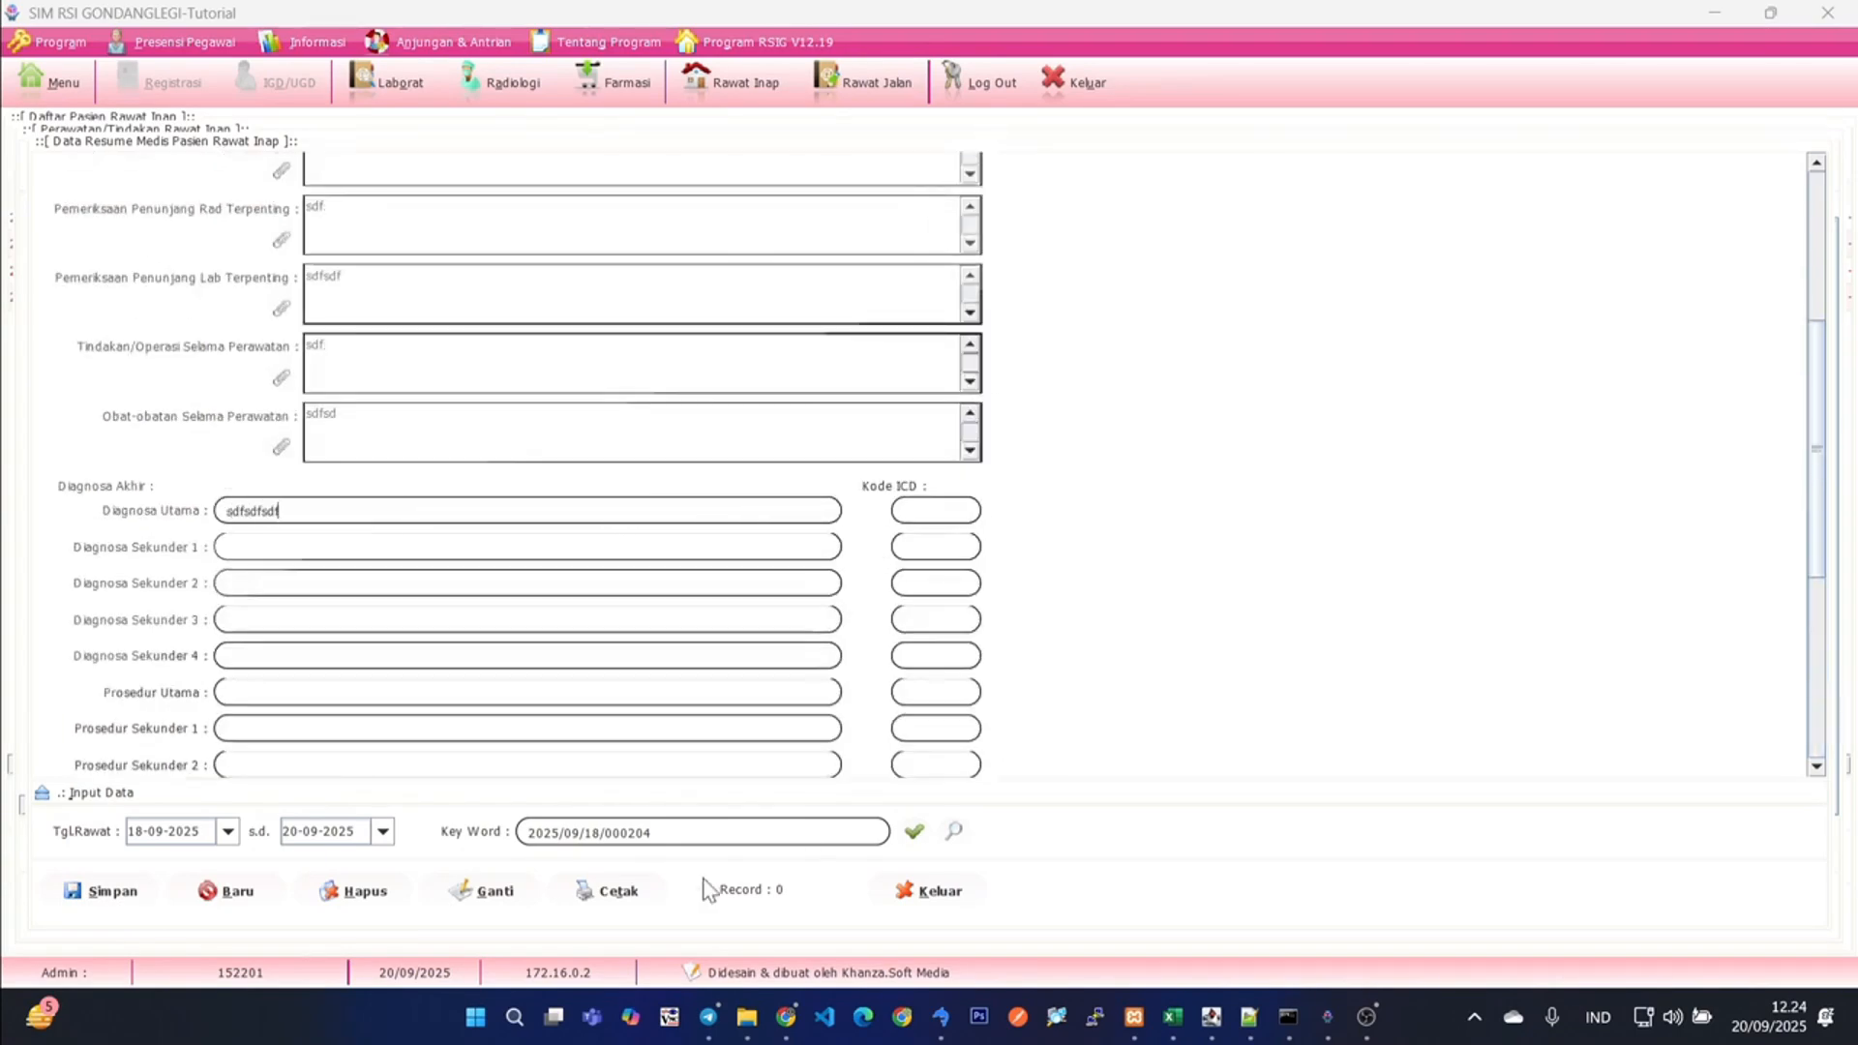
click(135, 894)
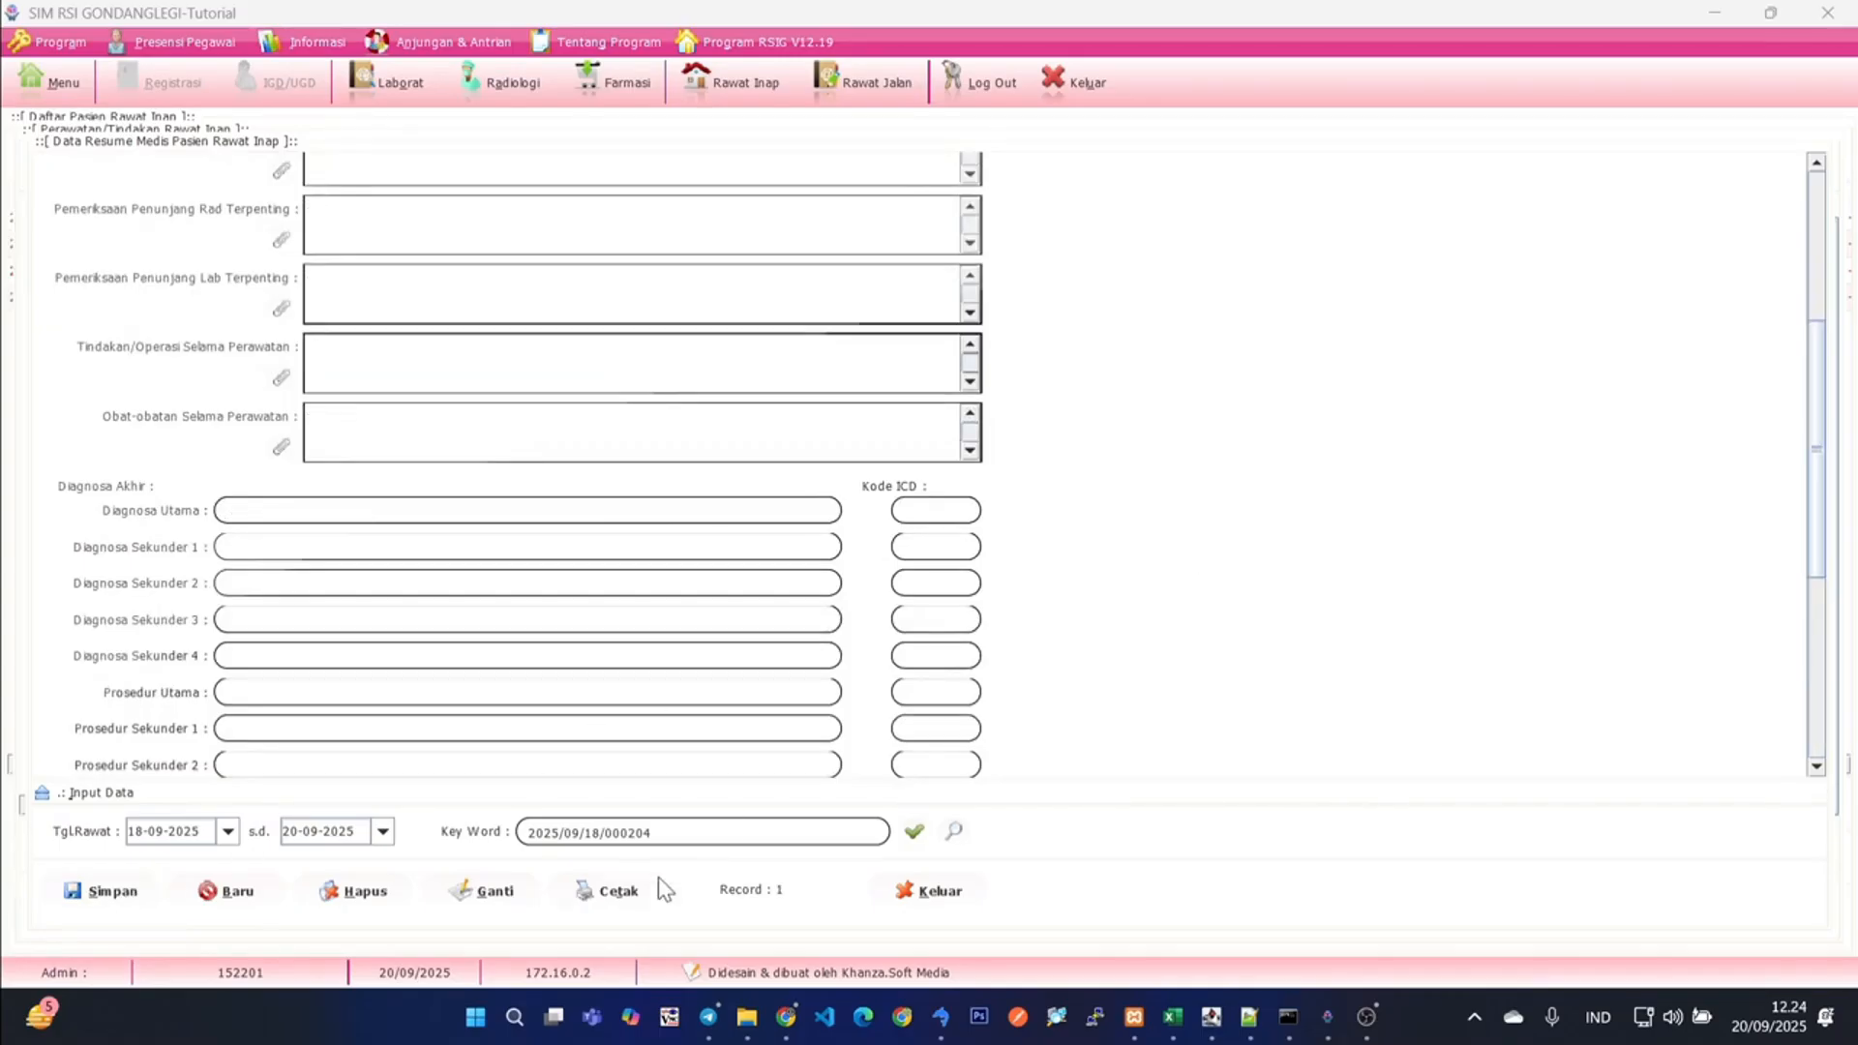
- Show the saved resume records, select the patient's entry to check it, and close the medical resume
click(43, 794)
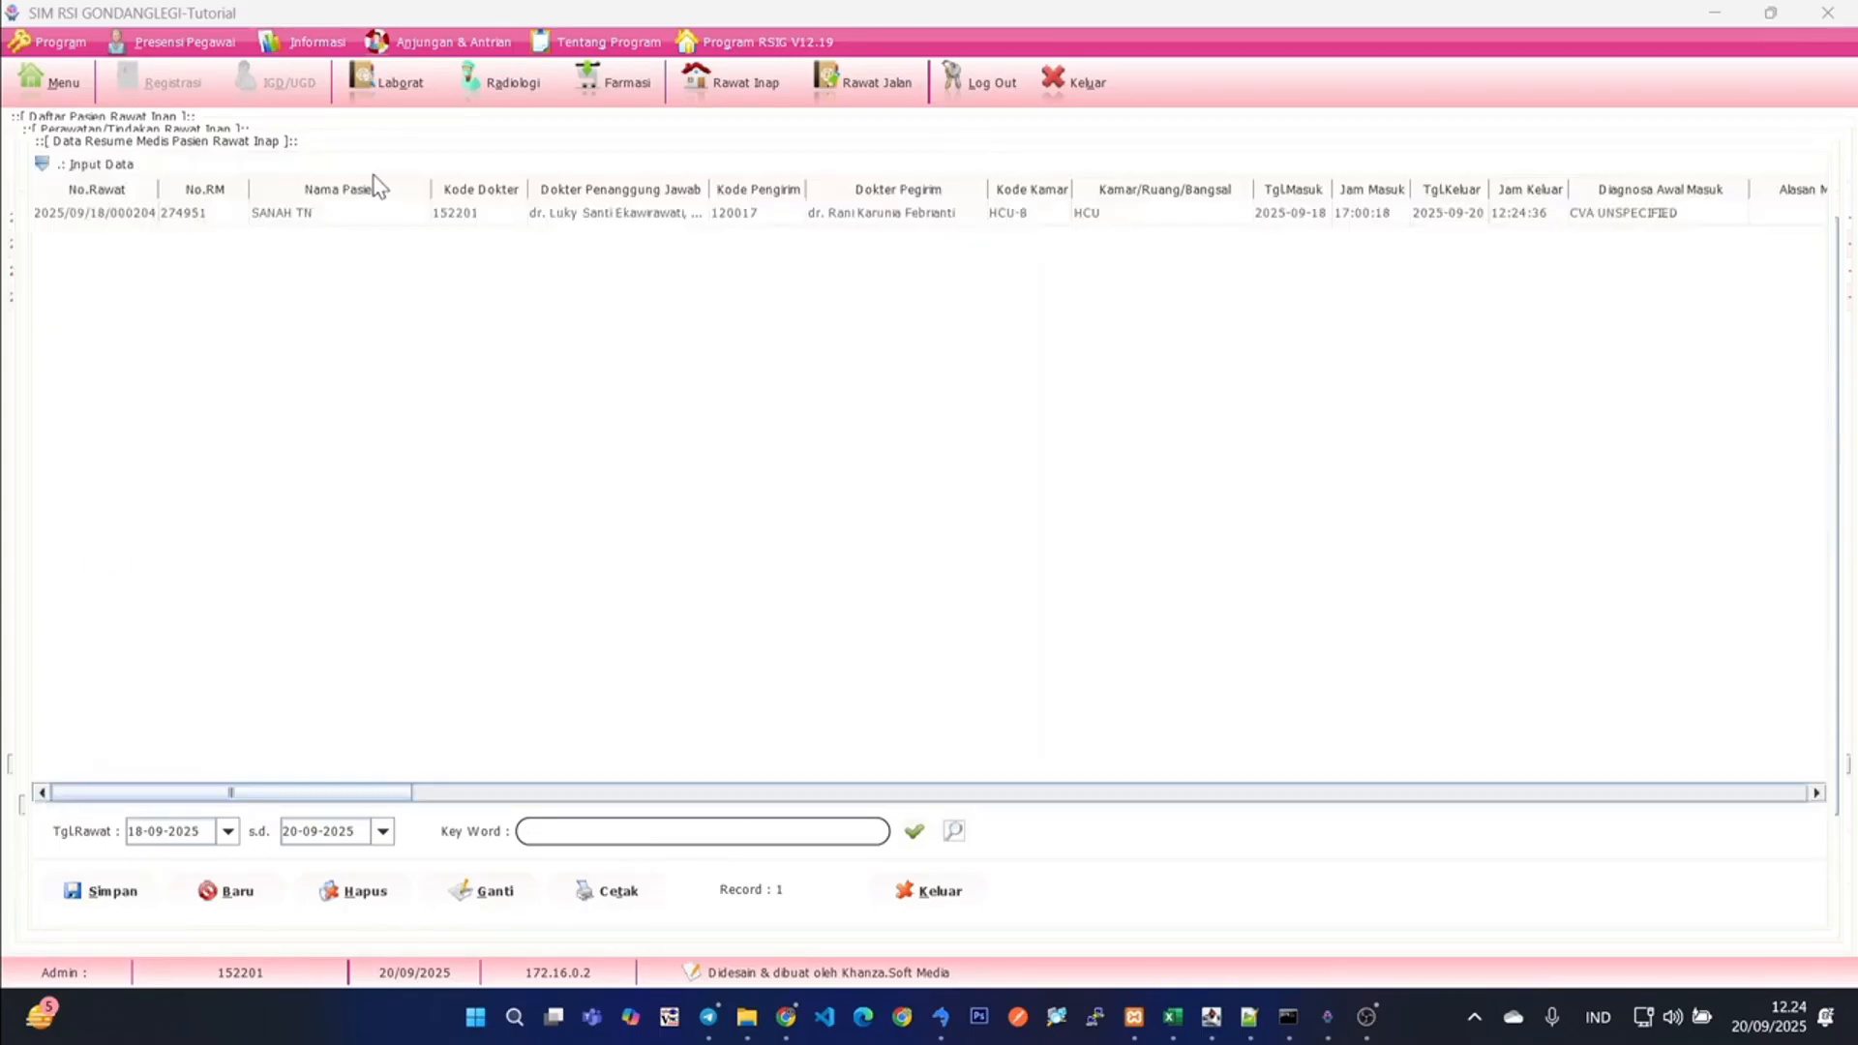
click(418, 213)
drag(367, 798, 109, 757)
click(931, 892)
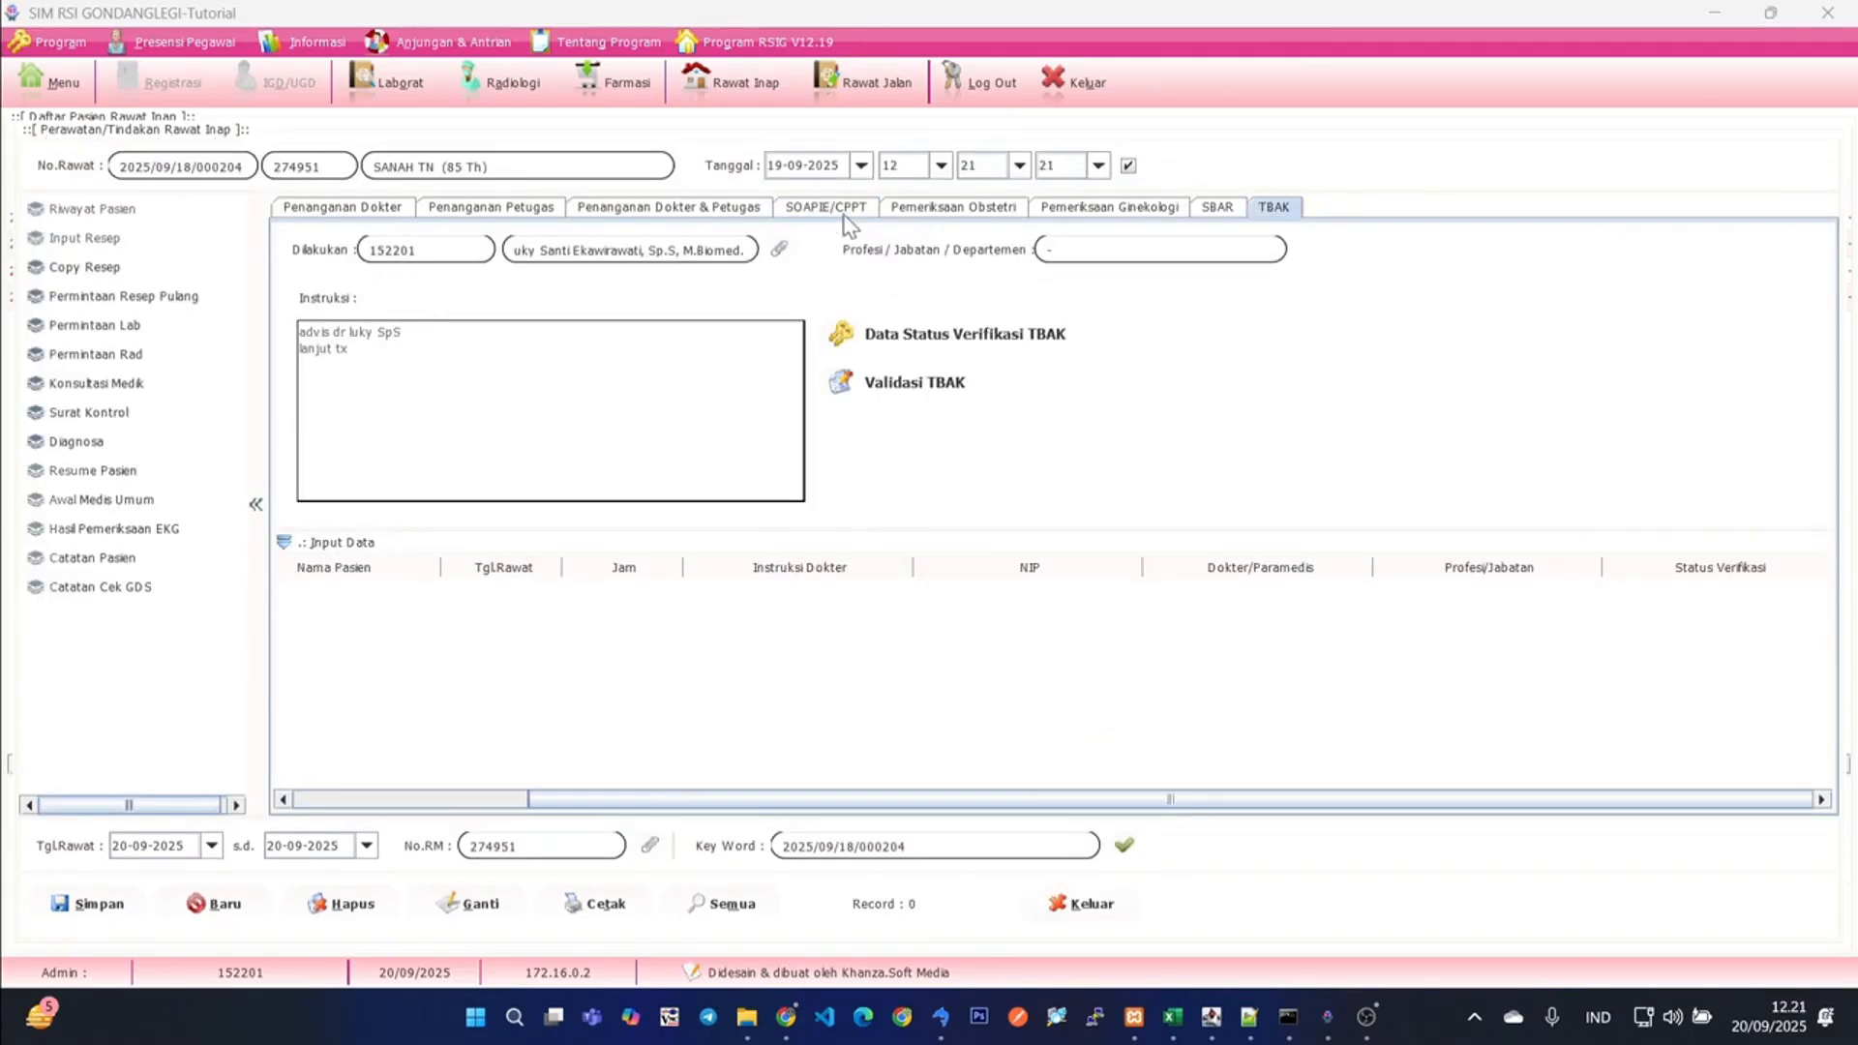
- From the patient's SOAPIE/CPPT record, review the supporting examination history with its radiology and laboratory results, and close it
click(838, 212)
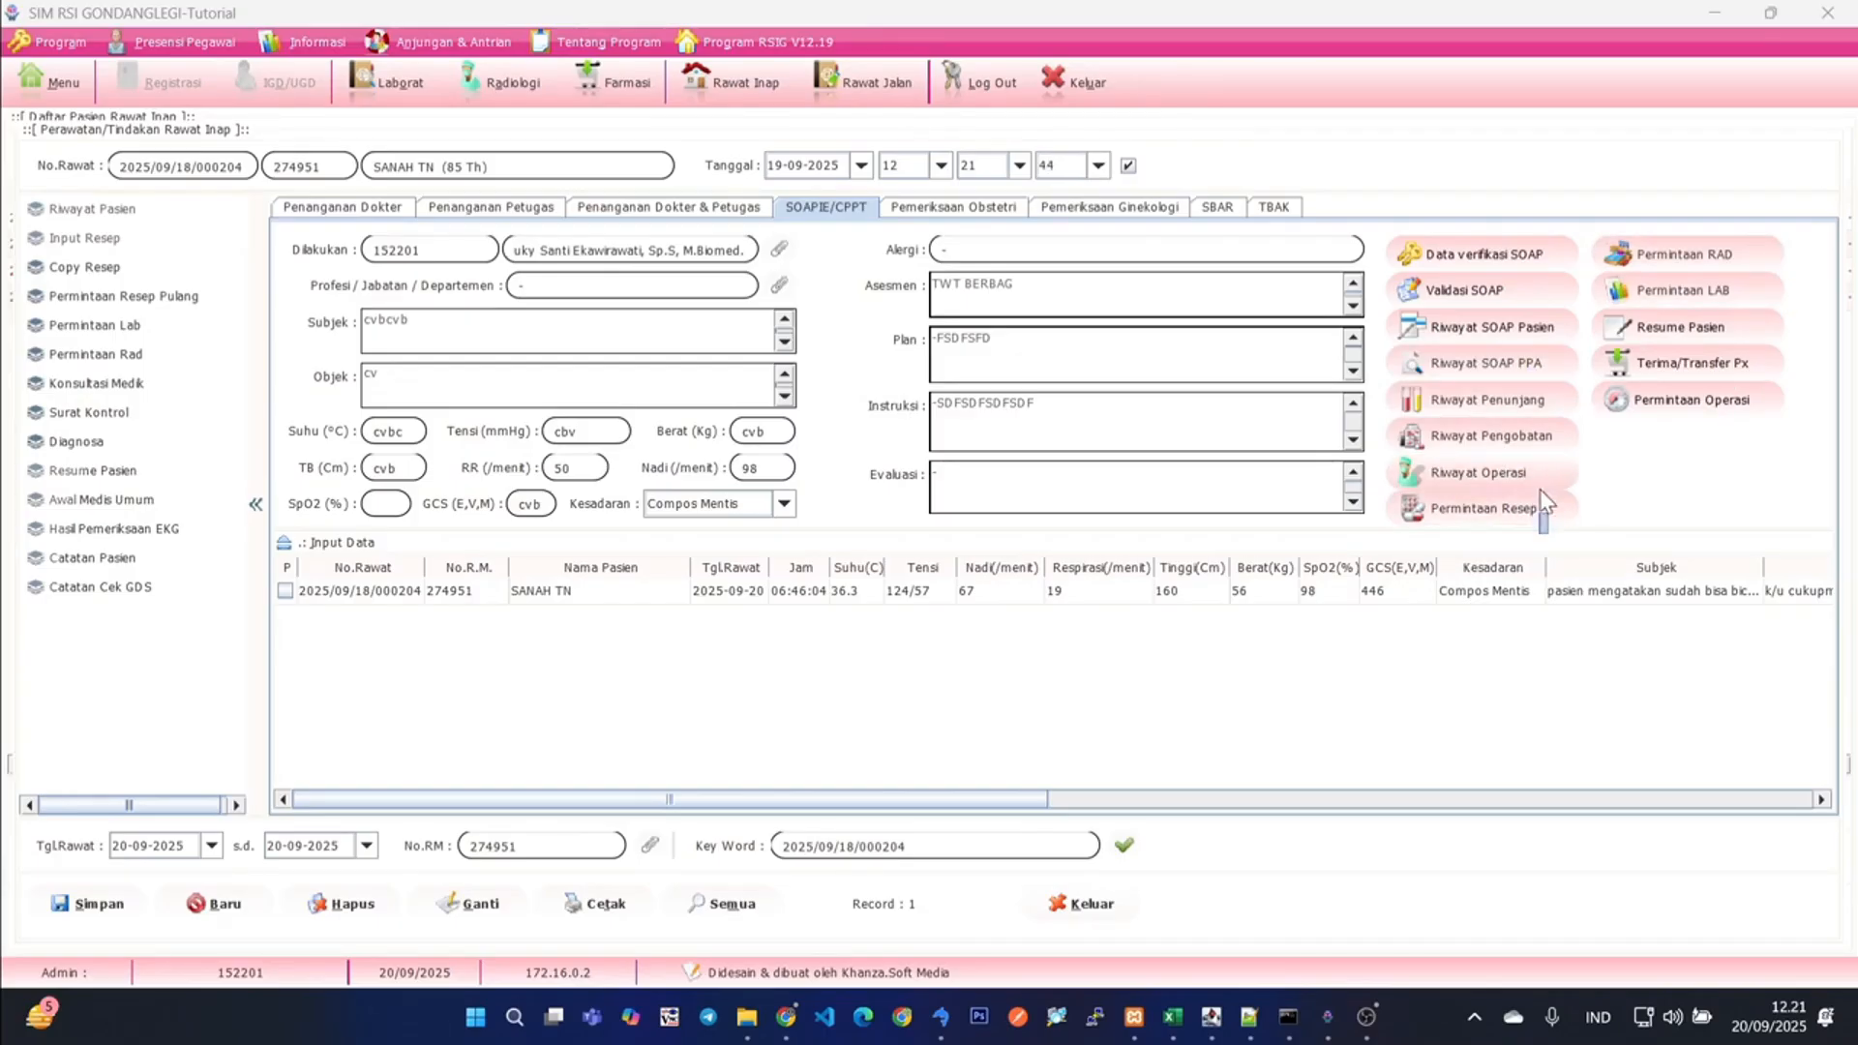
click(1464, 402)
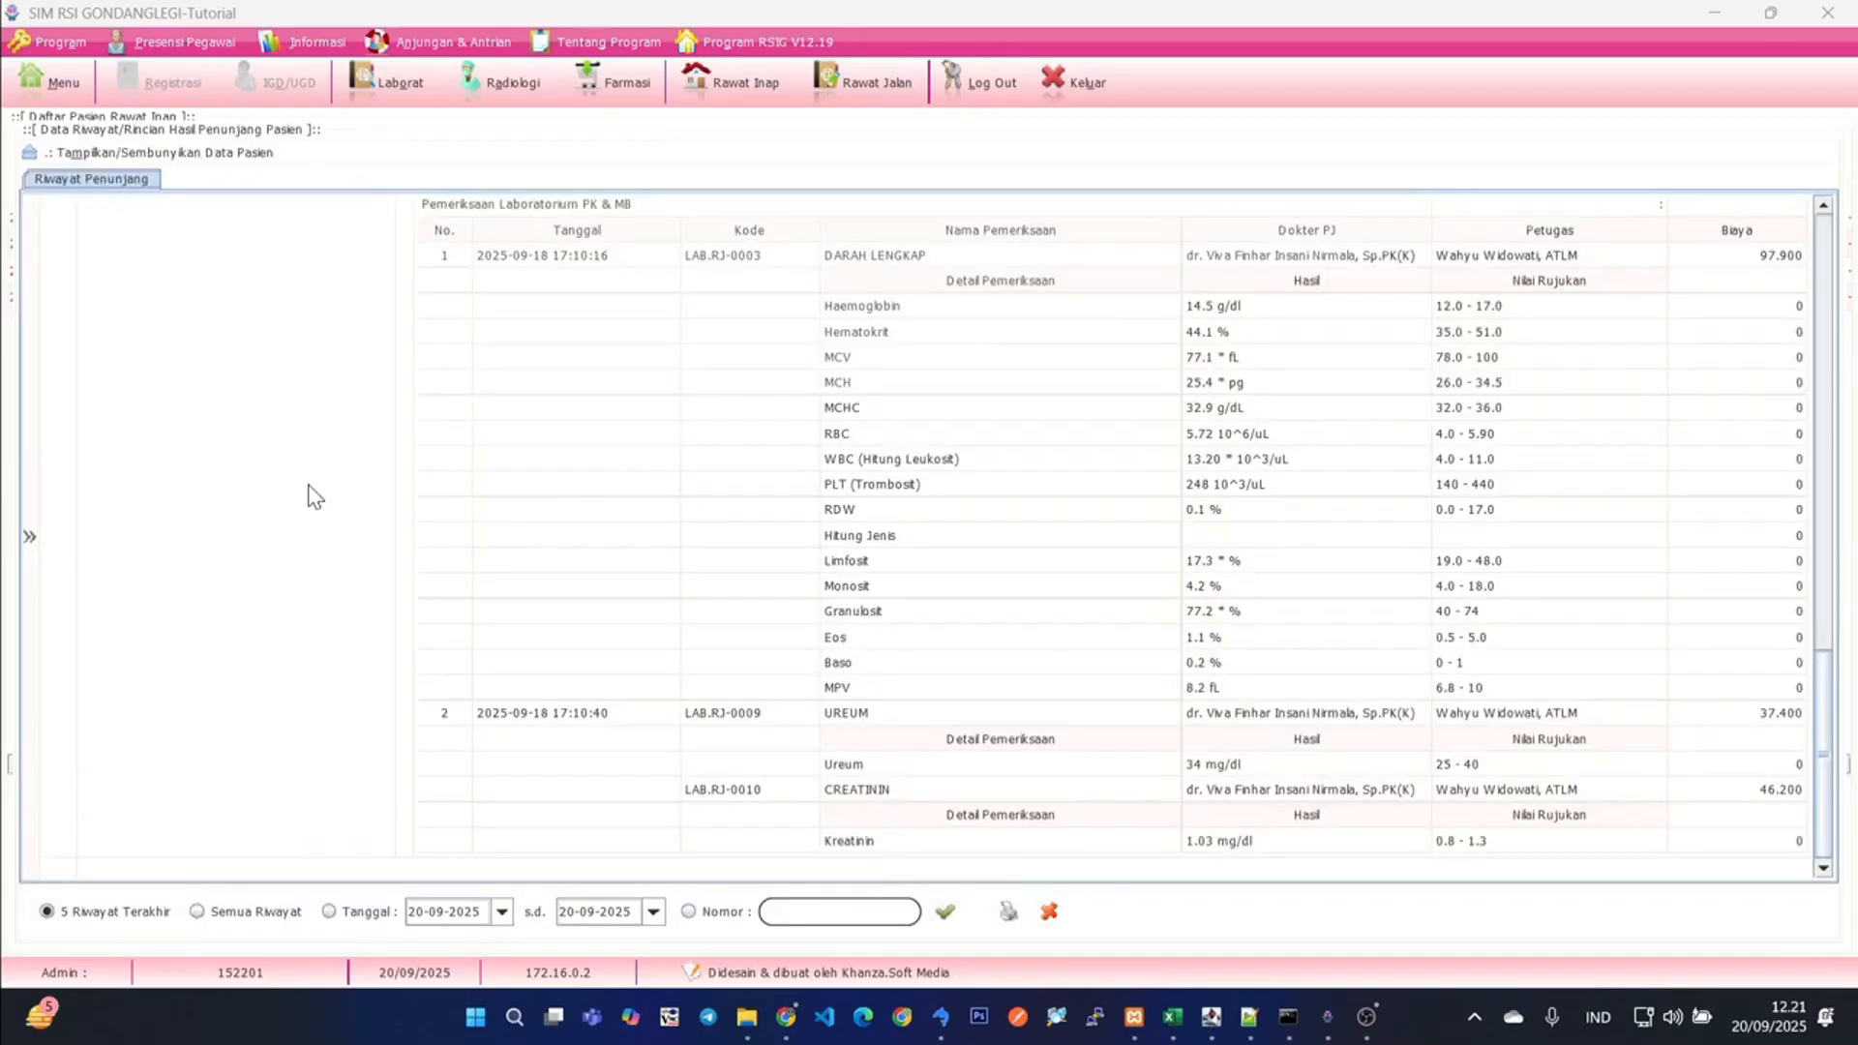
scroll(862, 513, up, 10)
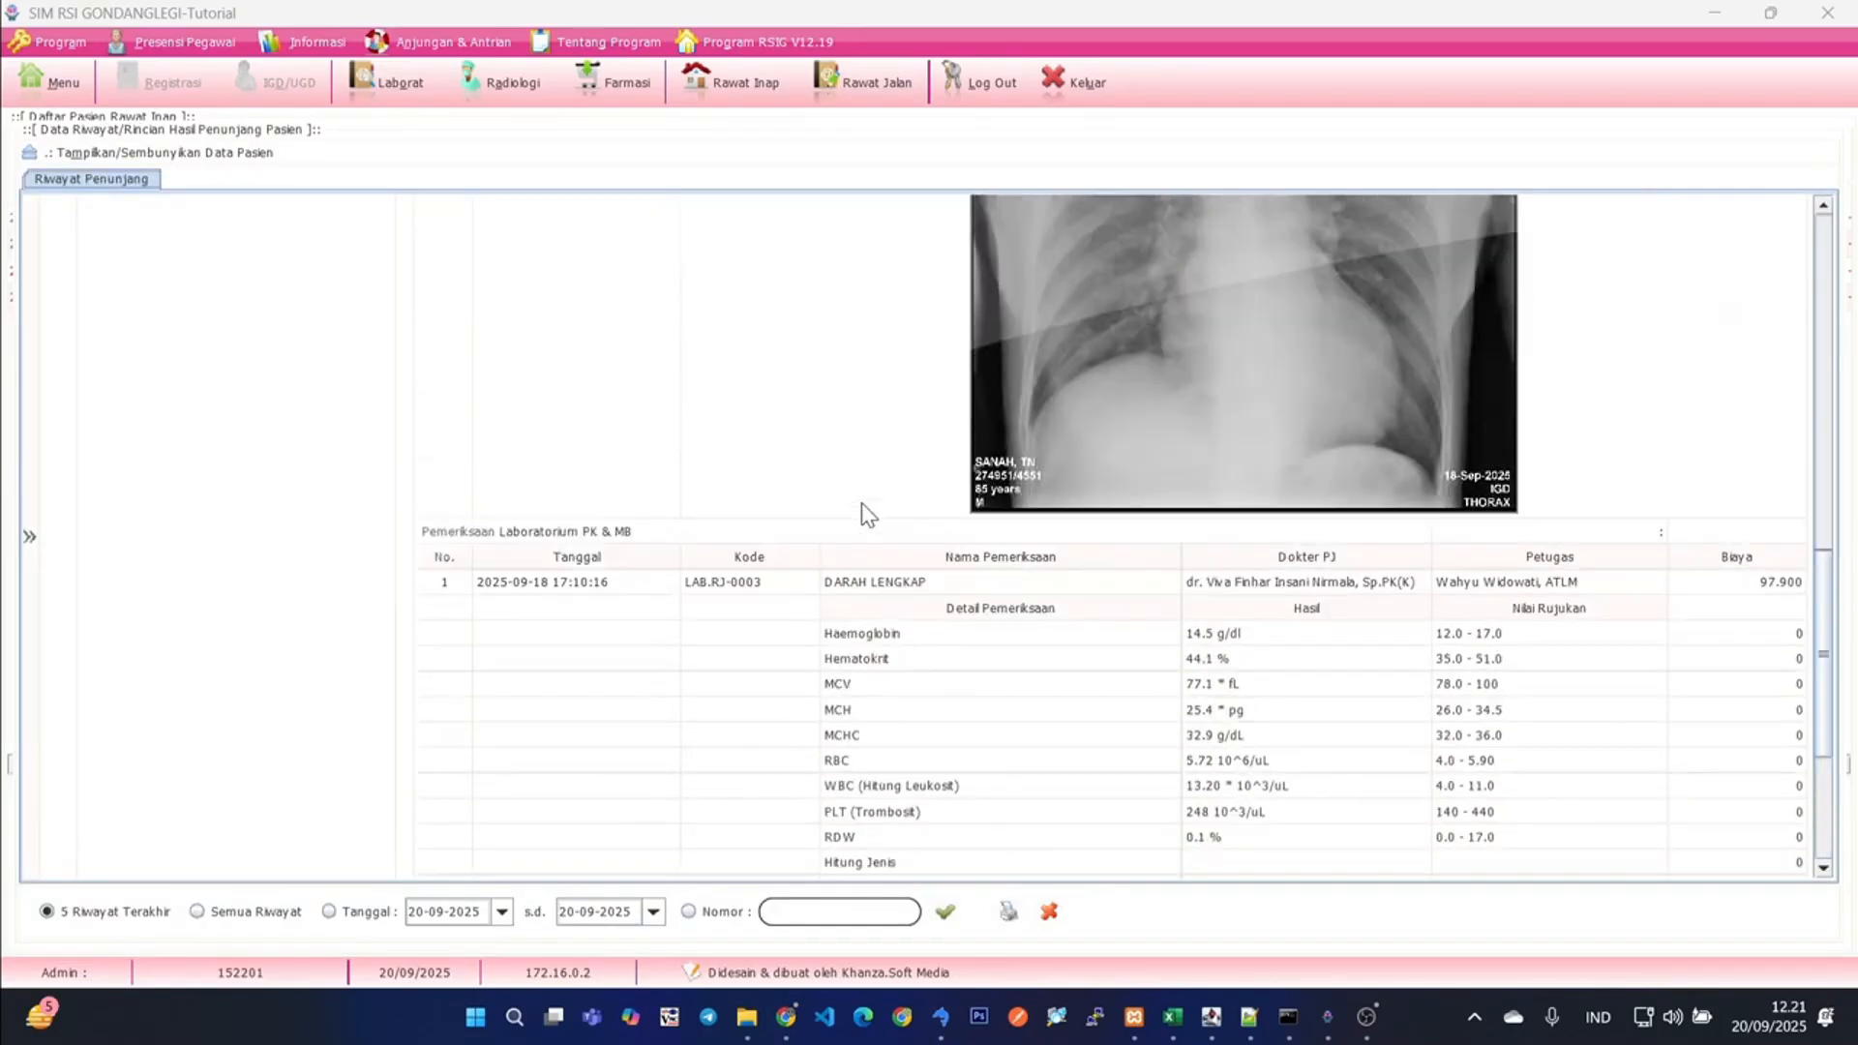
scroll(862, 508, up, 5)
scroll(862, 508, down, 15)
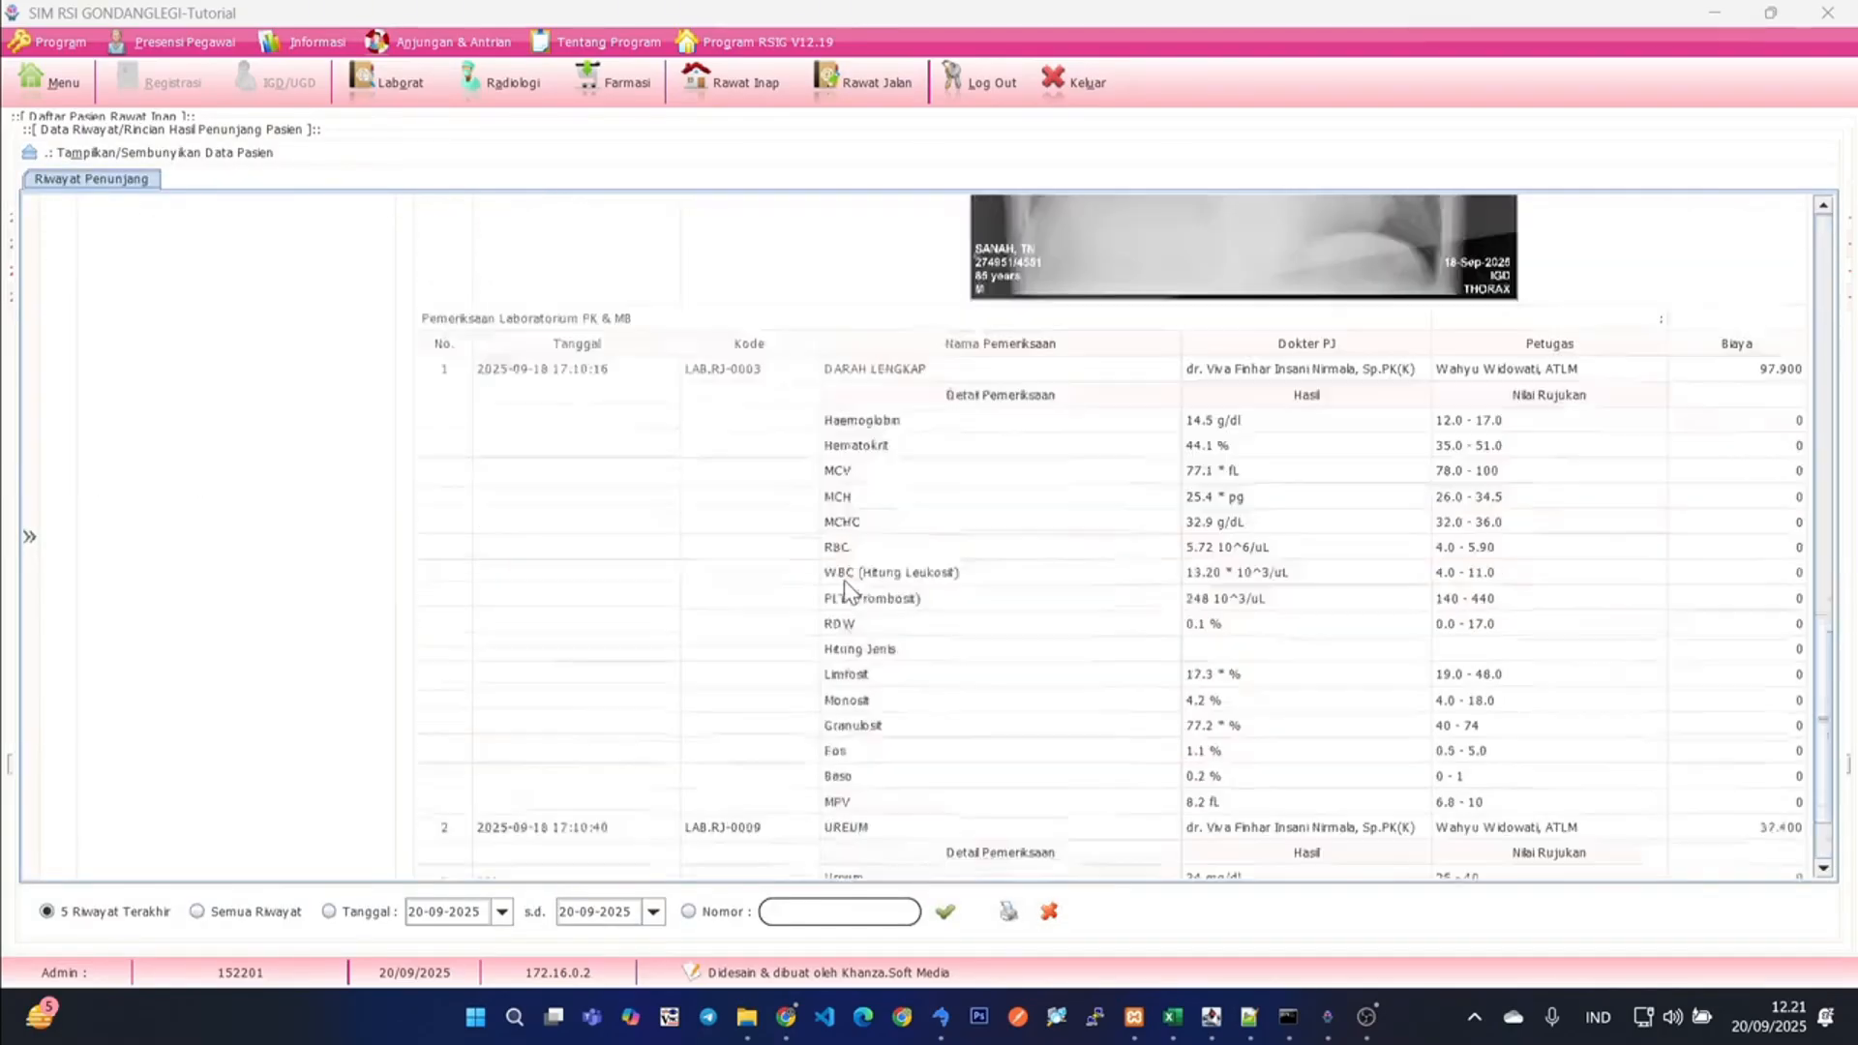
scroll(847, 629, up, 3)
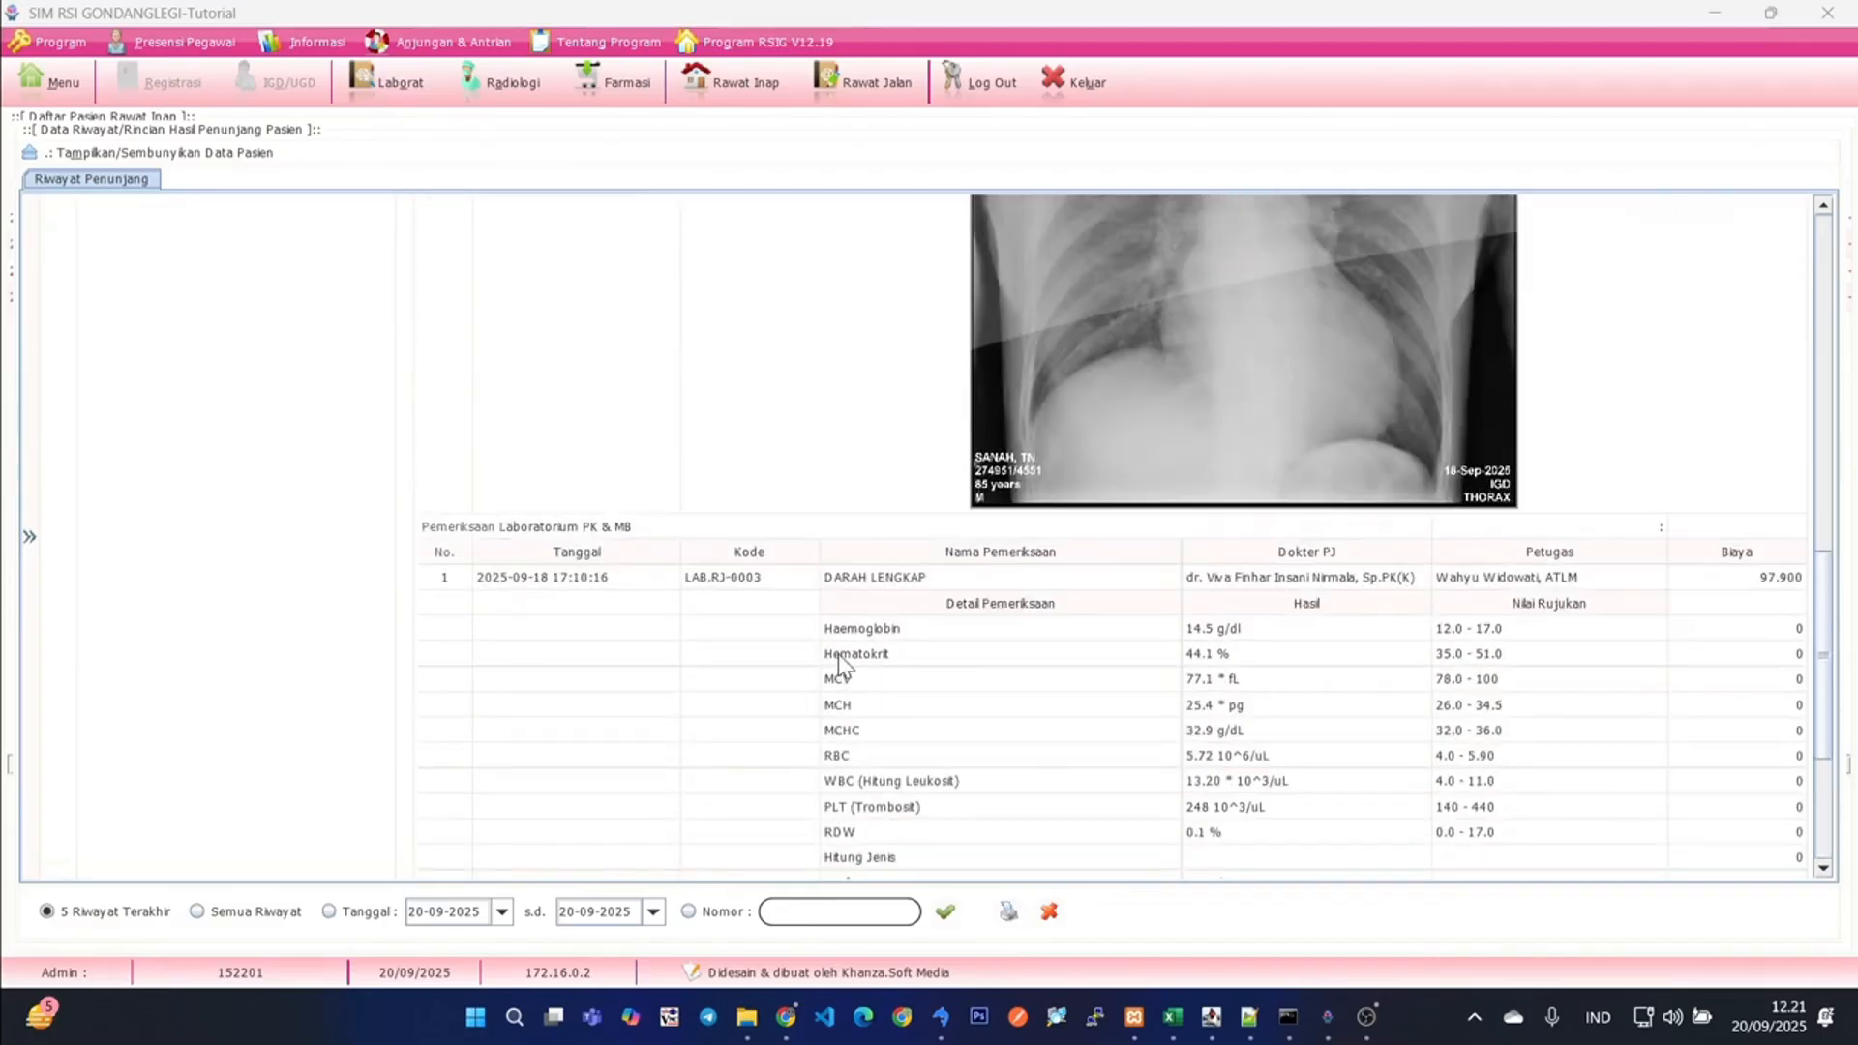
scroll(838, 655, up, 10)
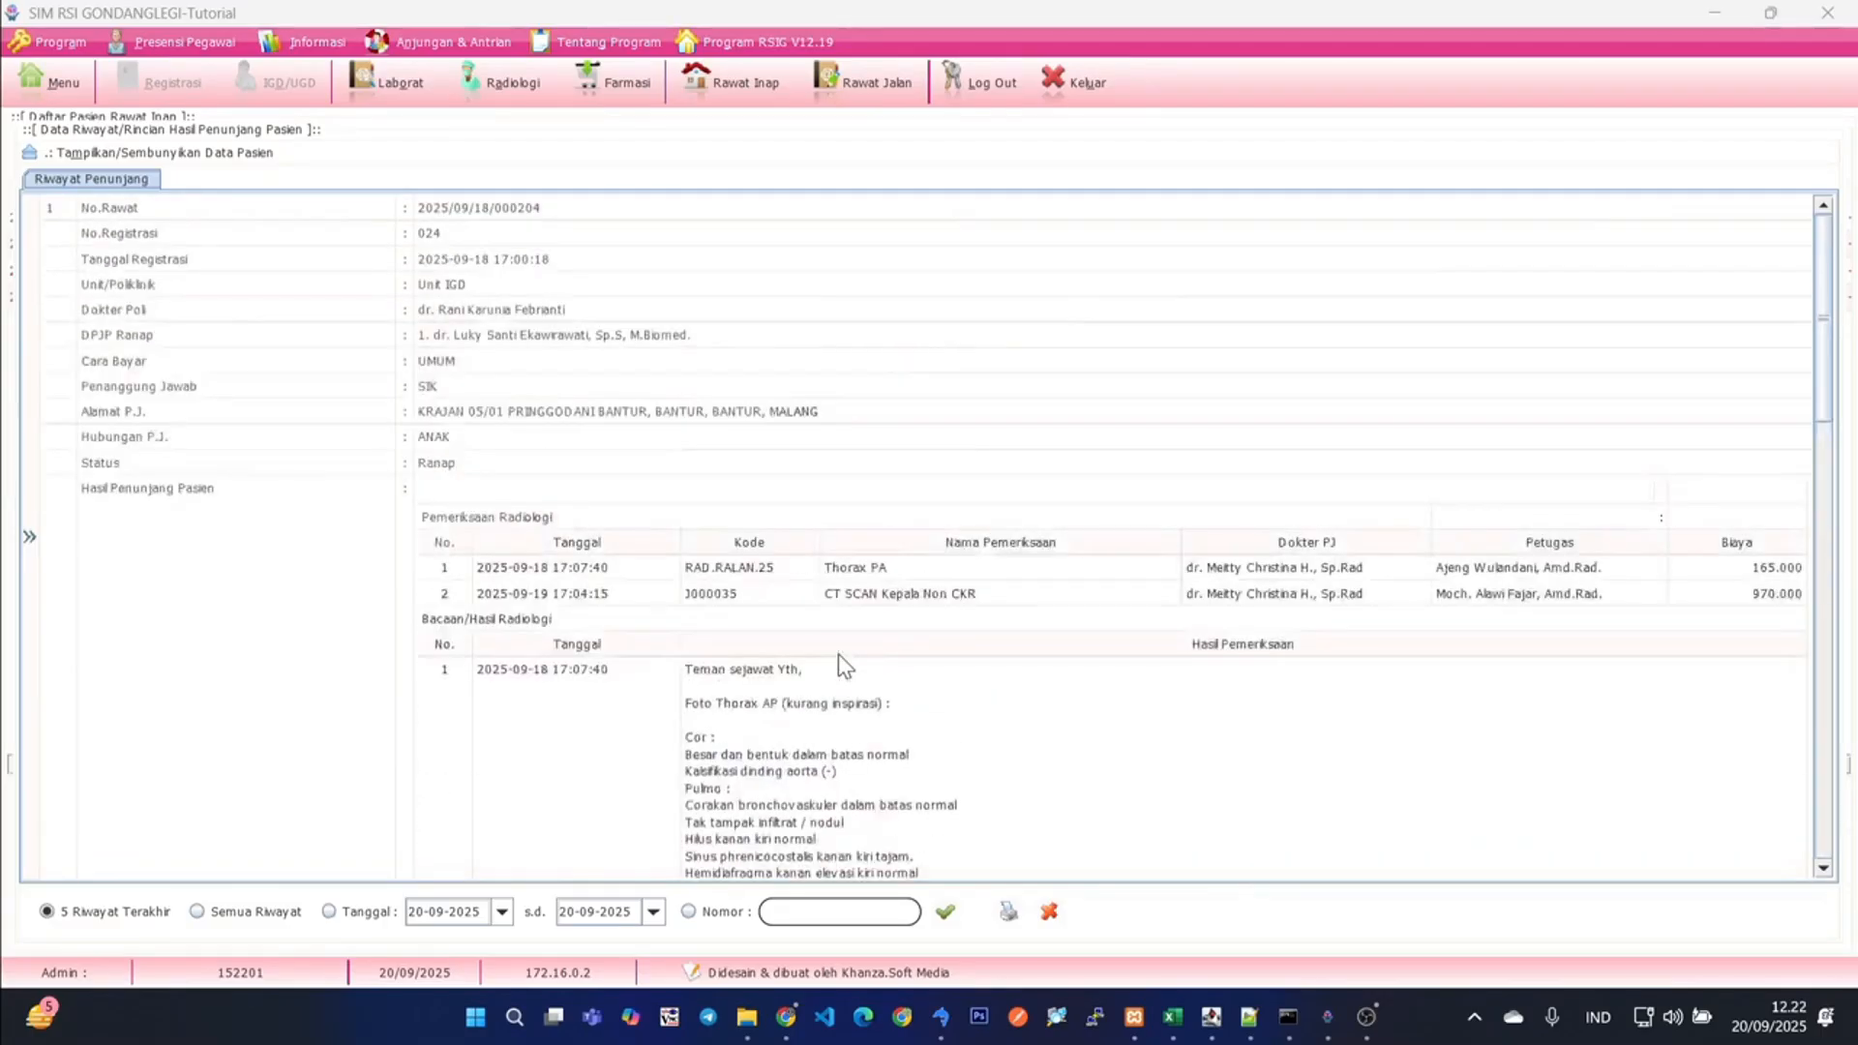
scroll(838, 654, down, 10)
click(1049, 912)
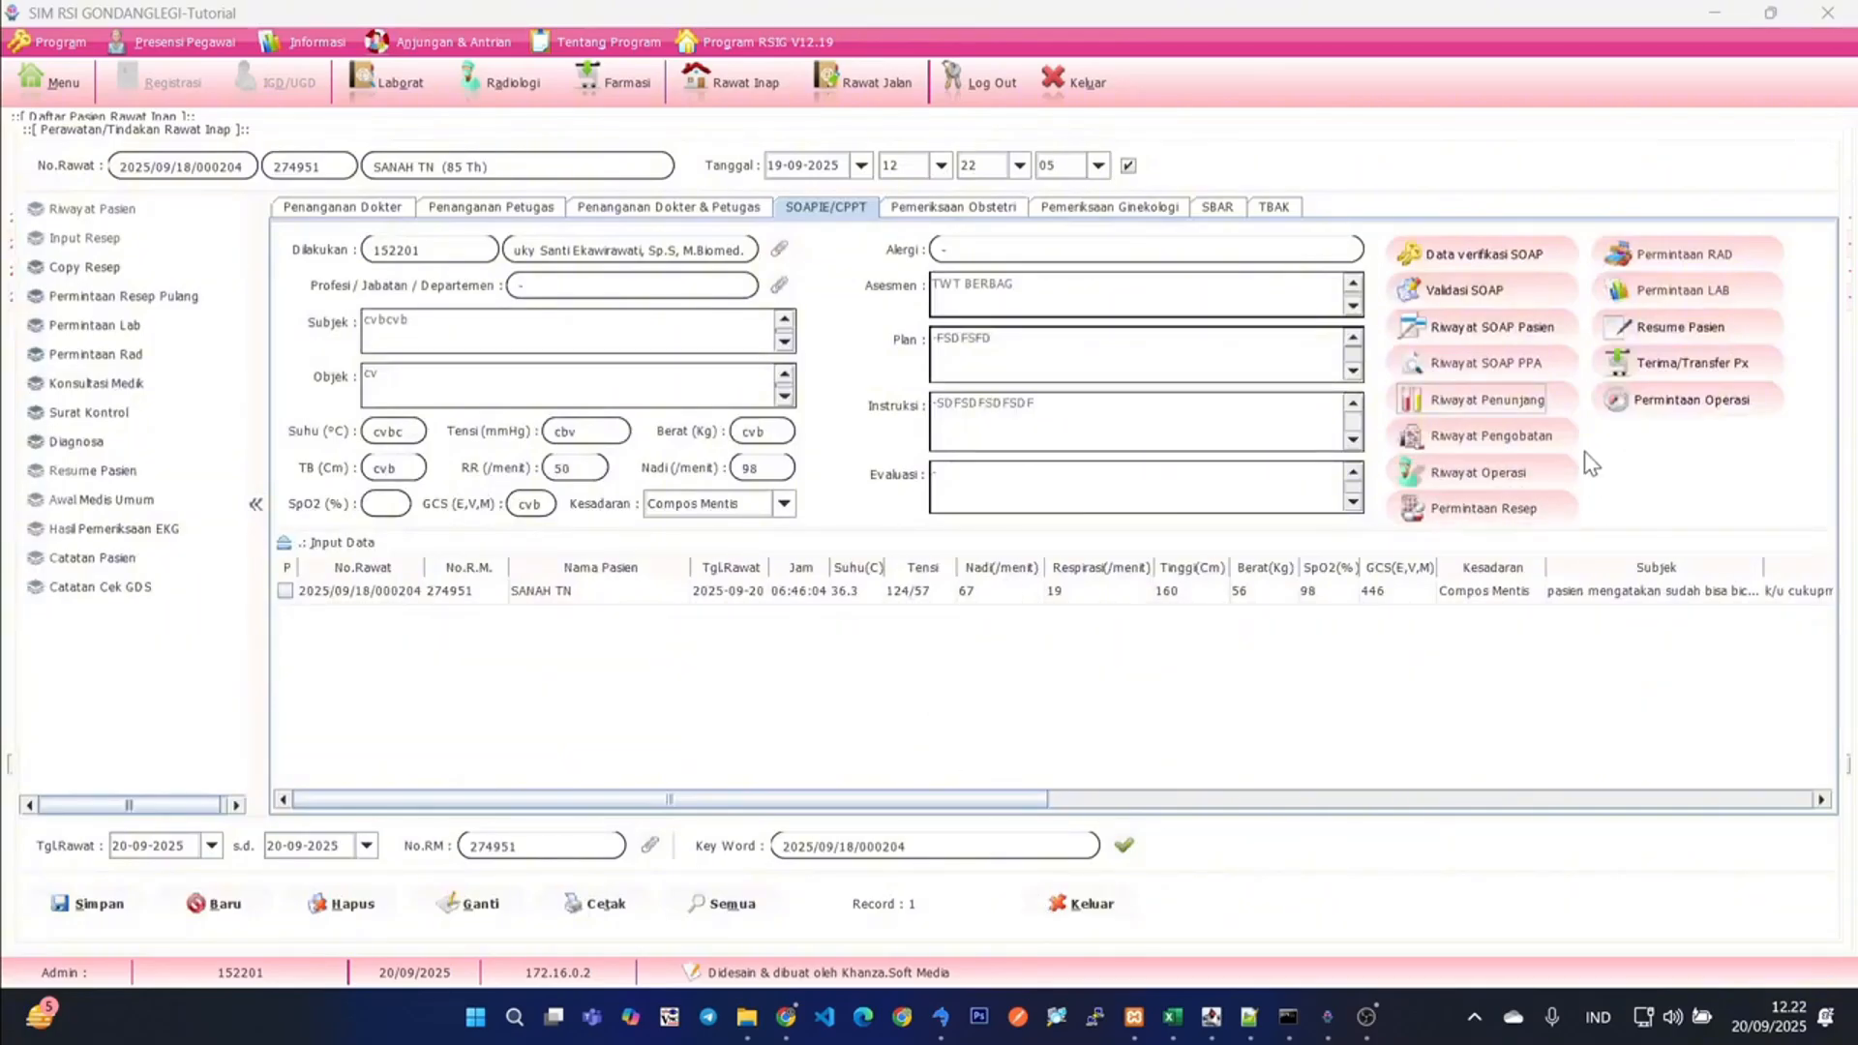
- Review the patient's treatment history with the medications and supplies given, and close it
click(1524, 438)
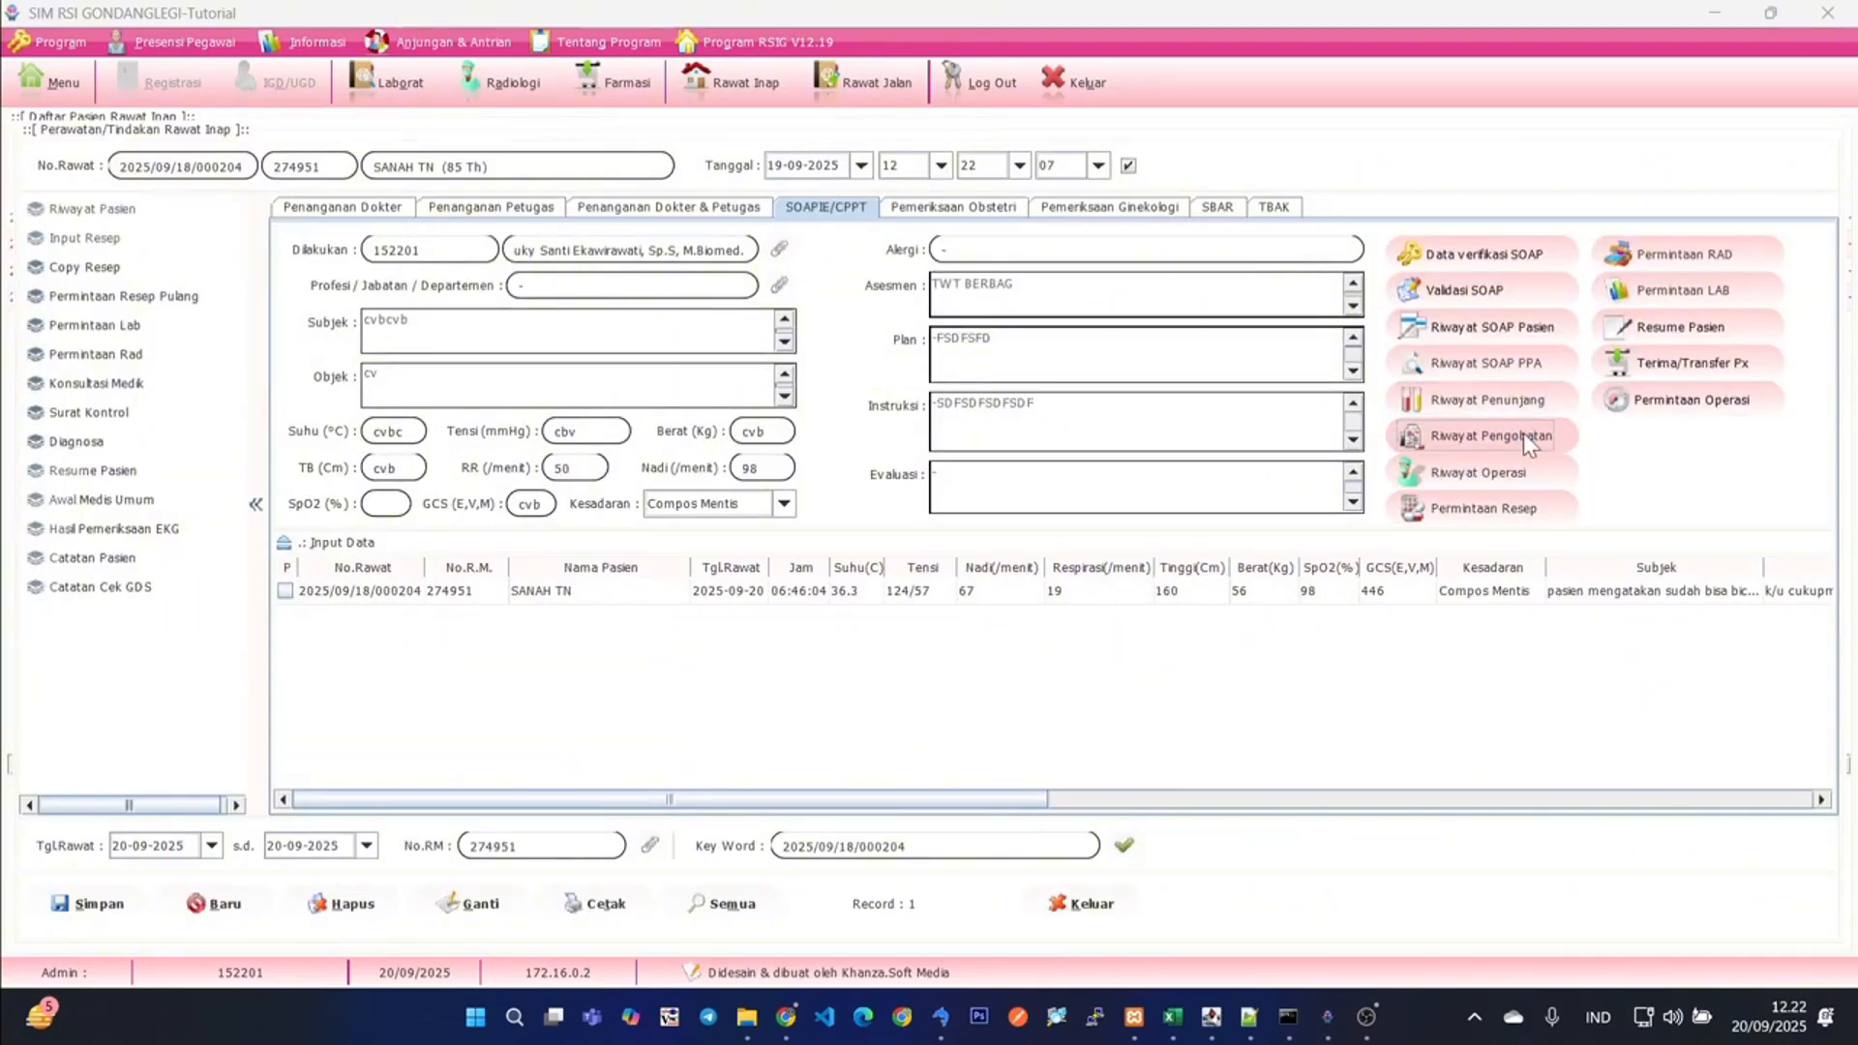
scroll(828, 571, down, 5)
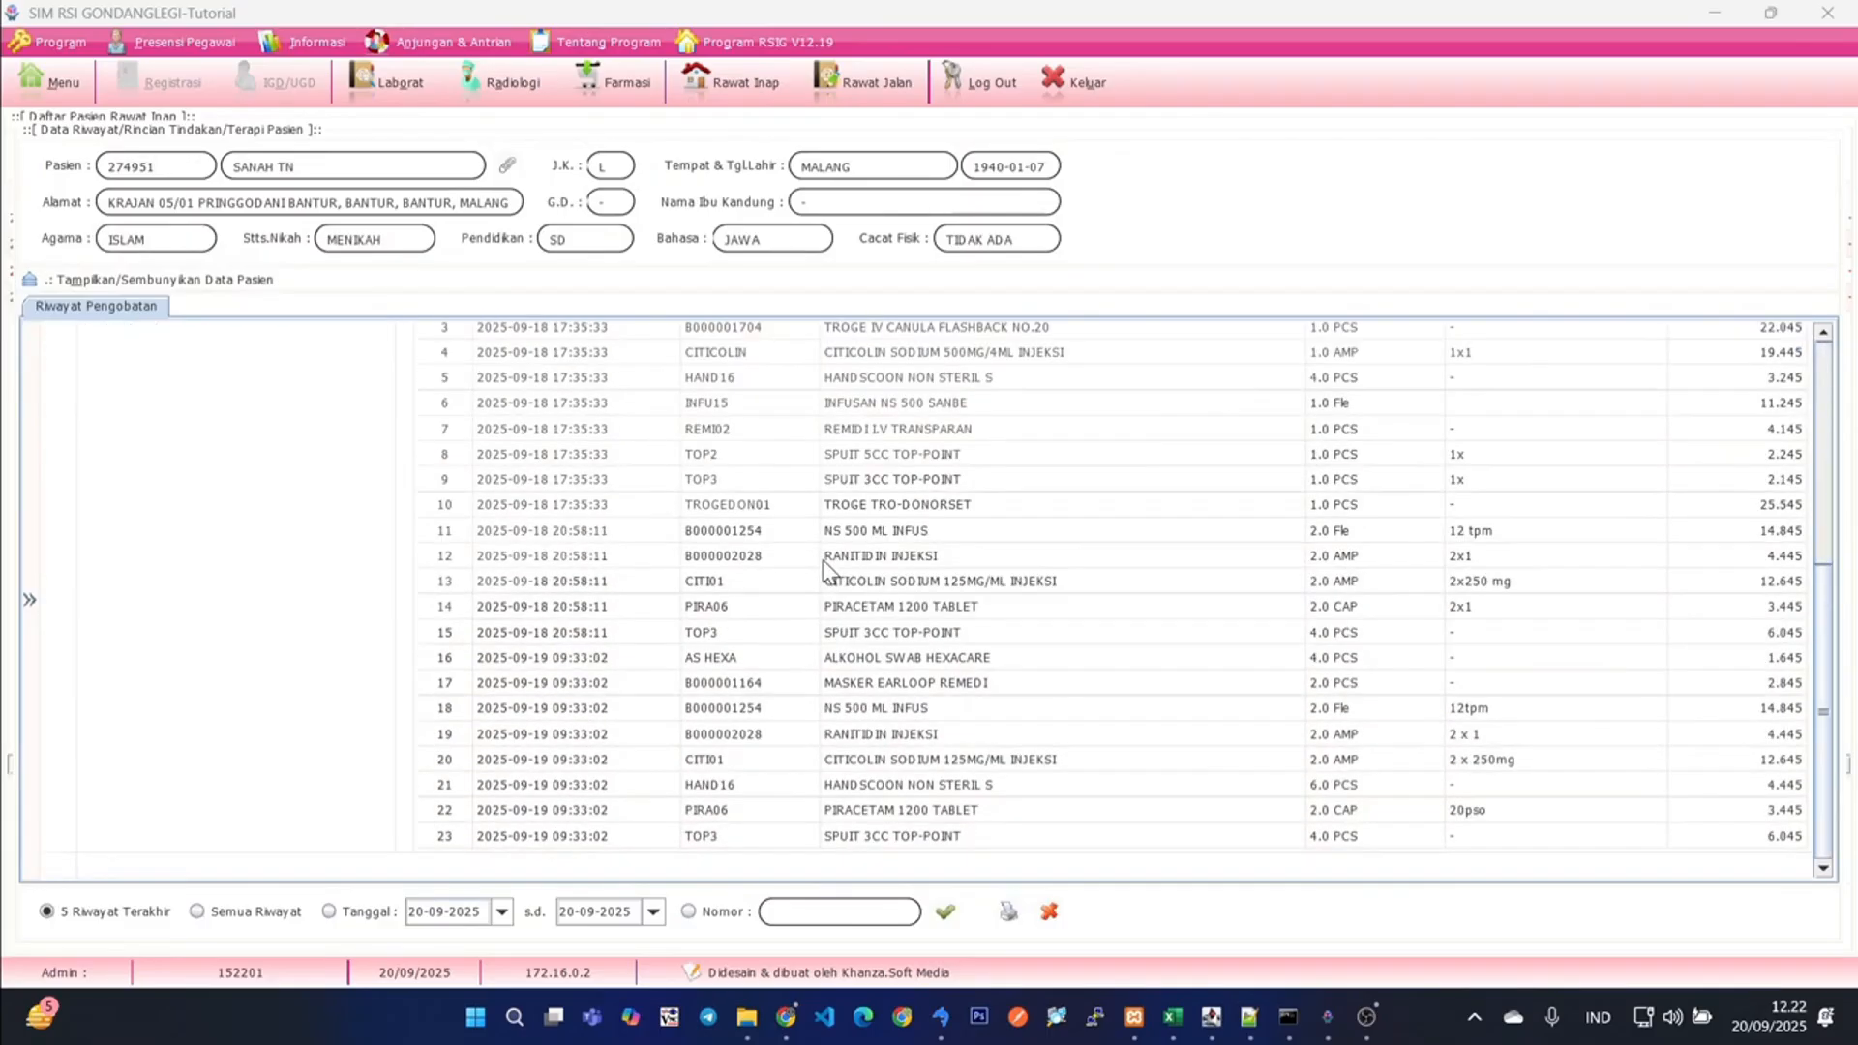
scroll(1051, 563, up, 5)
scroll(1050, 592, down, 5)
click(1049, 912)
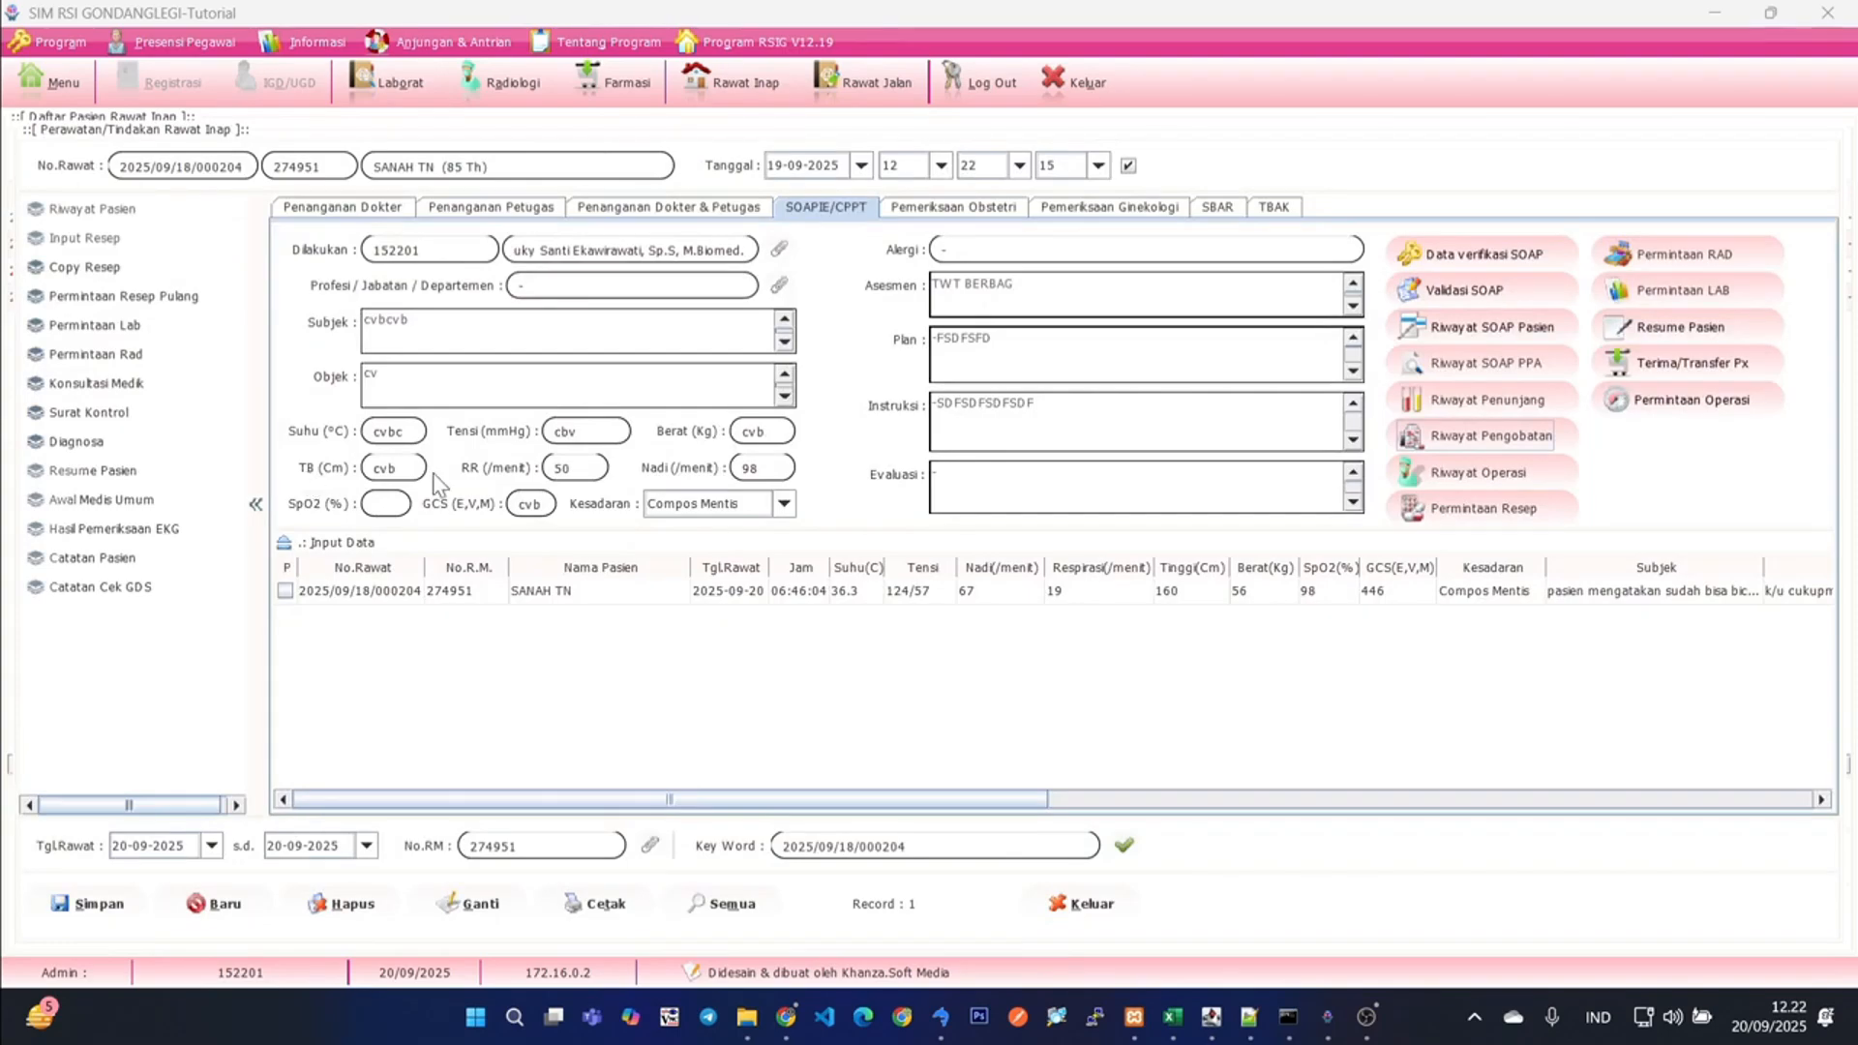